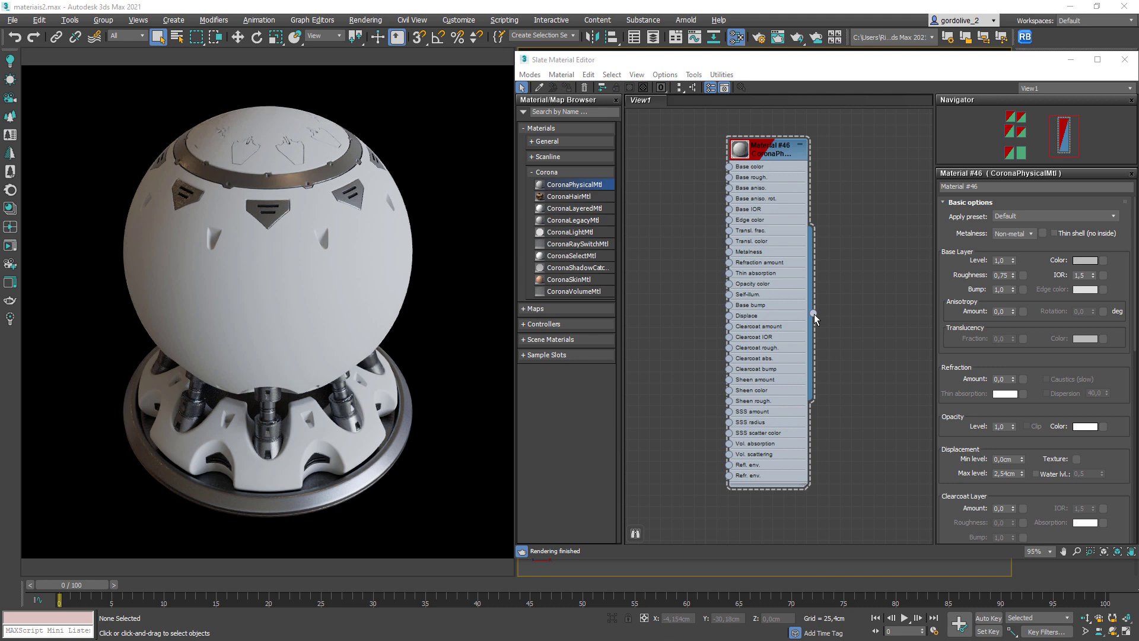
Try the Glass, Iron and Velvet presets one after another on the CoronaPhysicalMtl material.
scroll(817, 325, "down", 1)
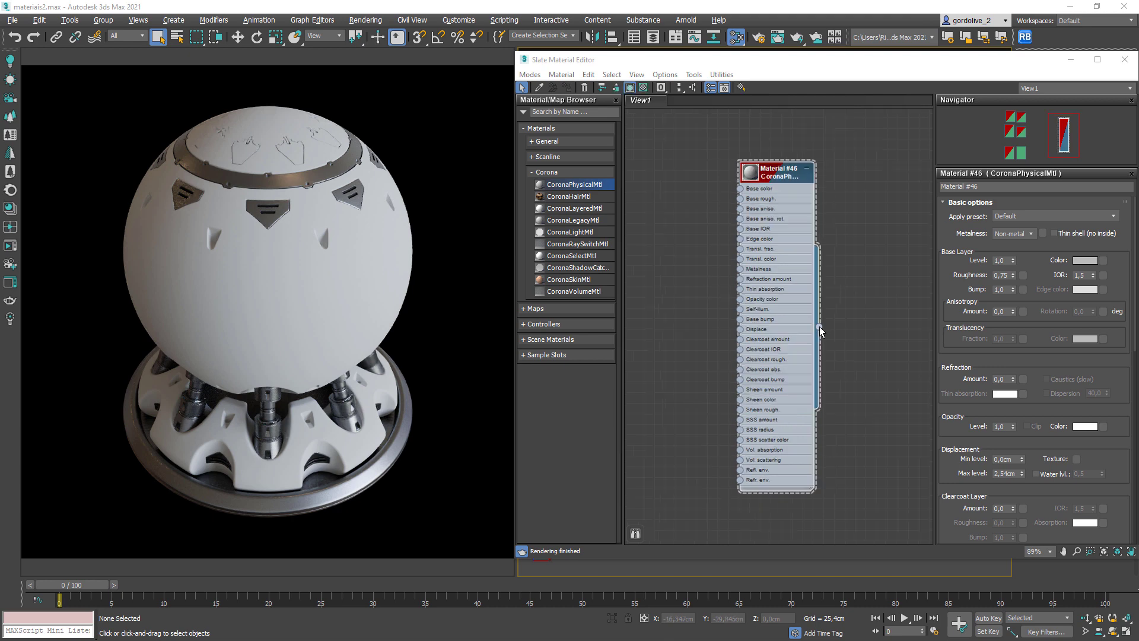
left_click(1057, 216)
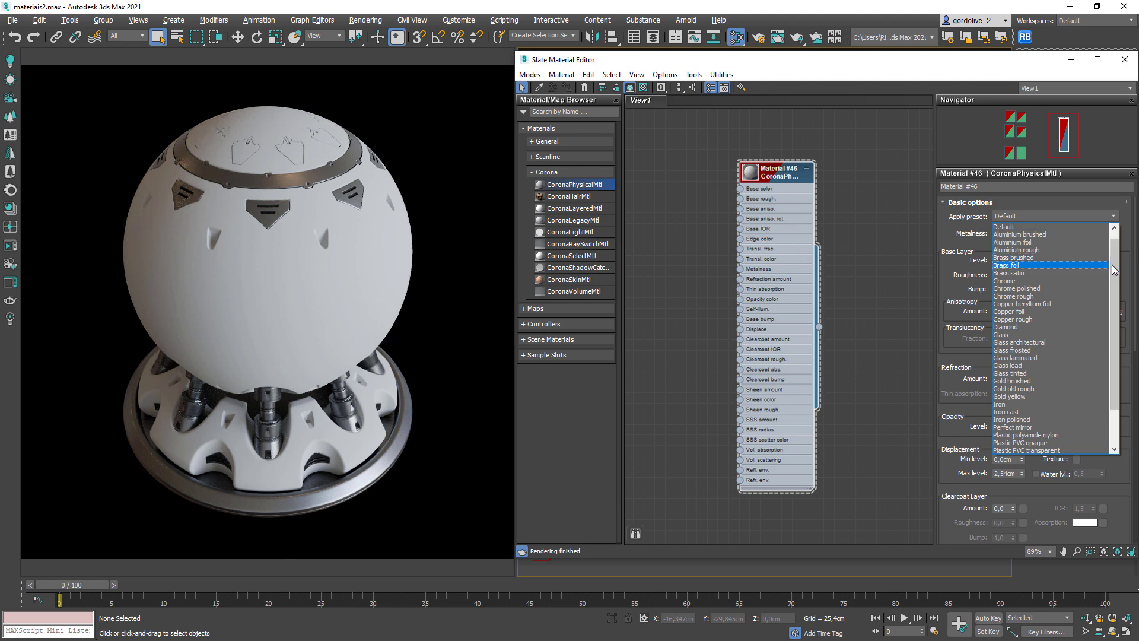
scroll(1114, 266, "down", 2)
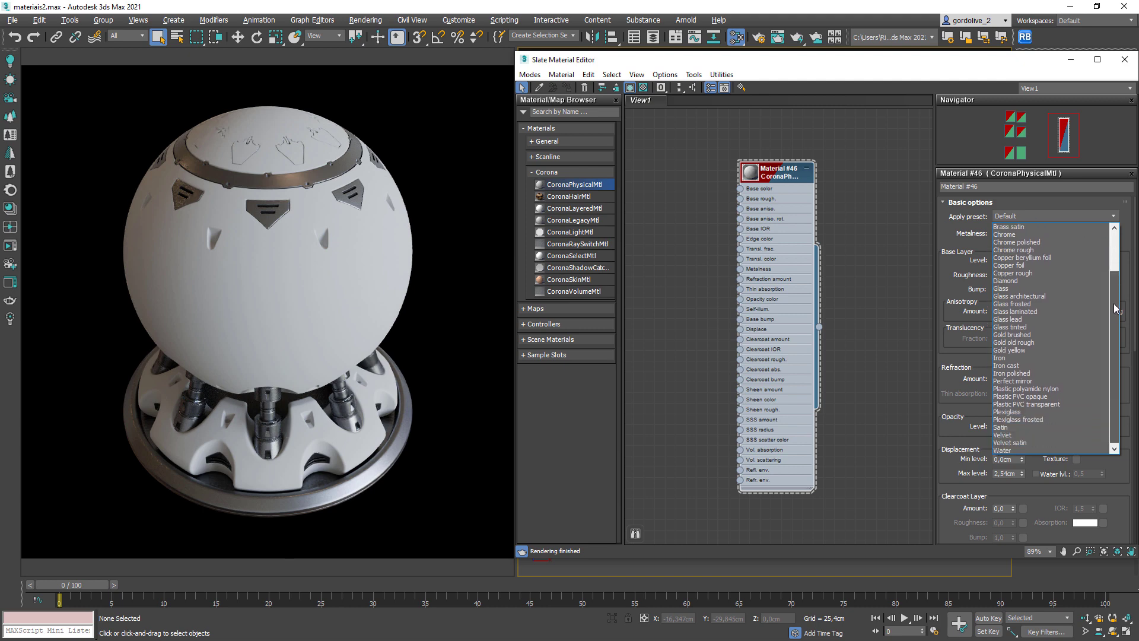
left_click(1042, 289)
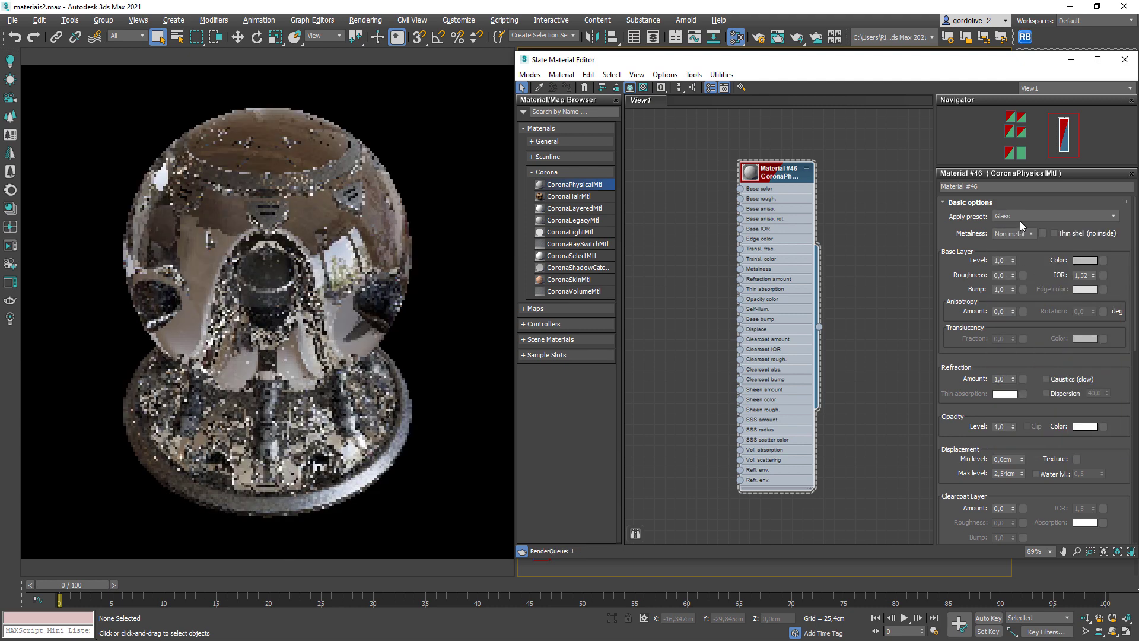
left_click(1027, 220)
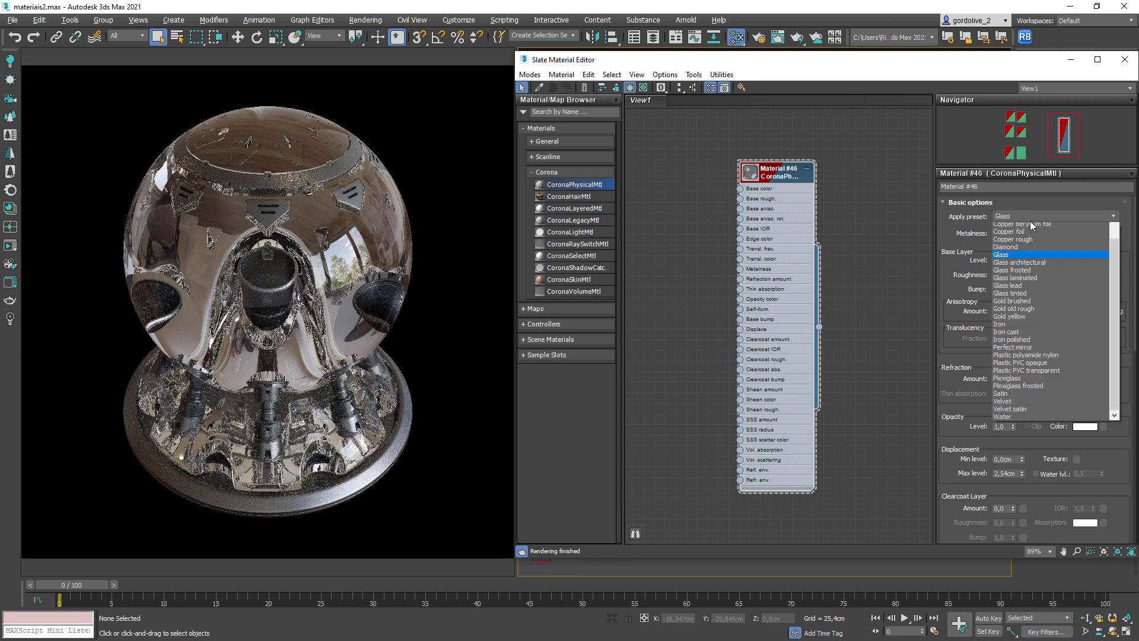
left_click(1026, 359)
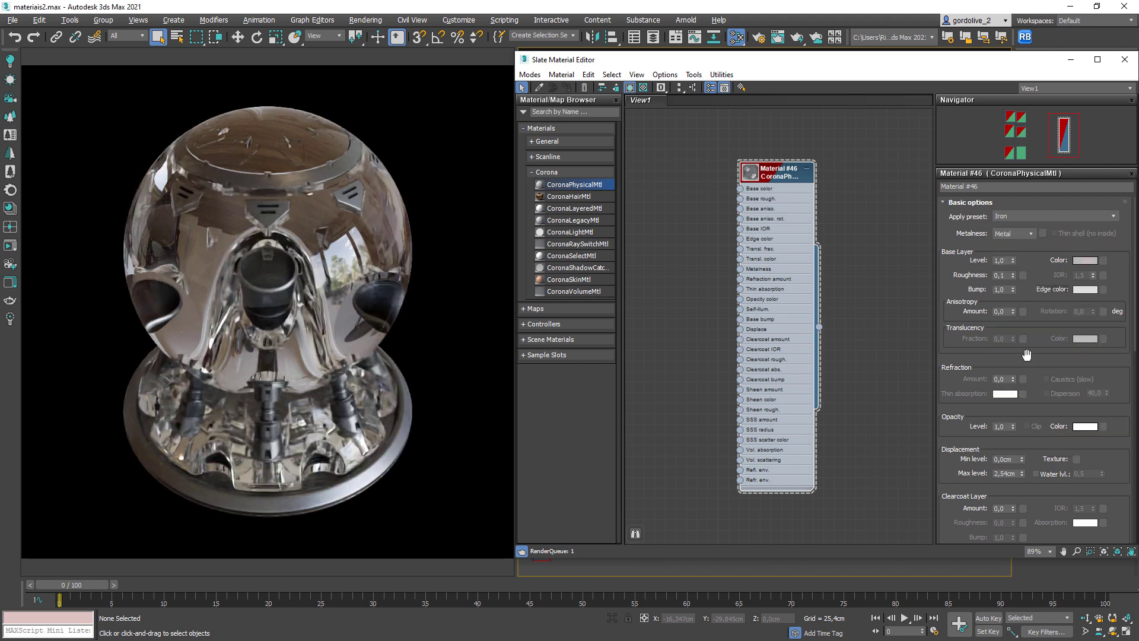
left_click(1041, 217)
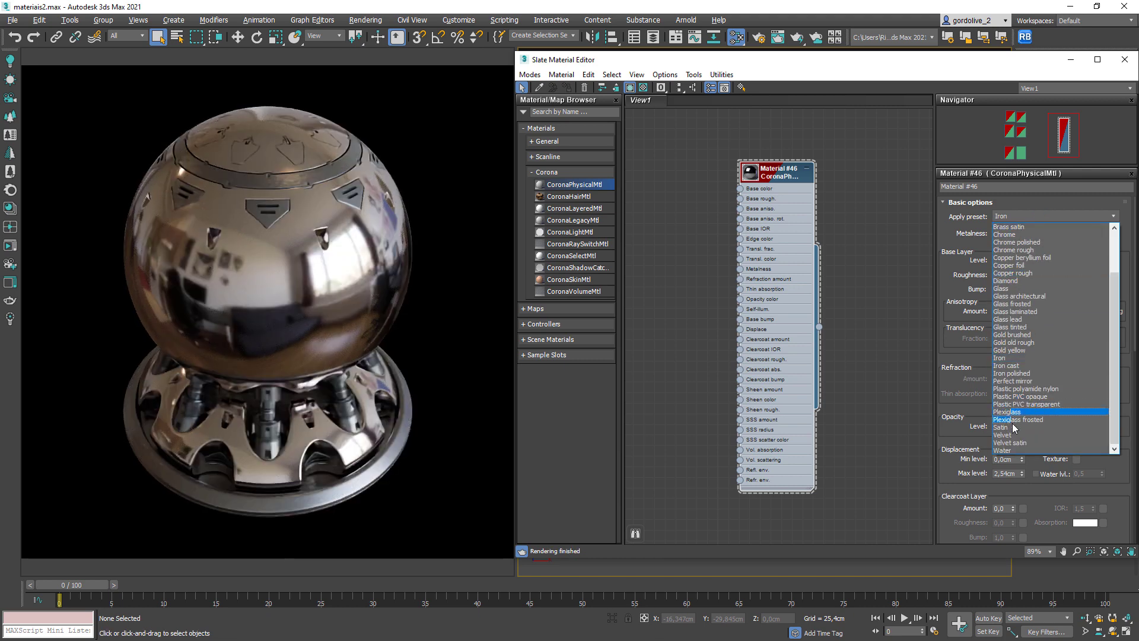
left_click(1011, 435)
Return the material to the Default preset.
left_click(1086, 214)
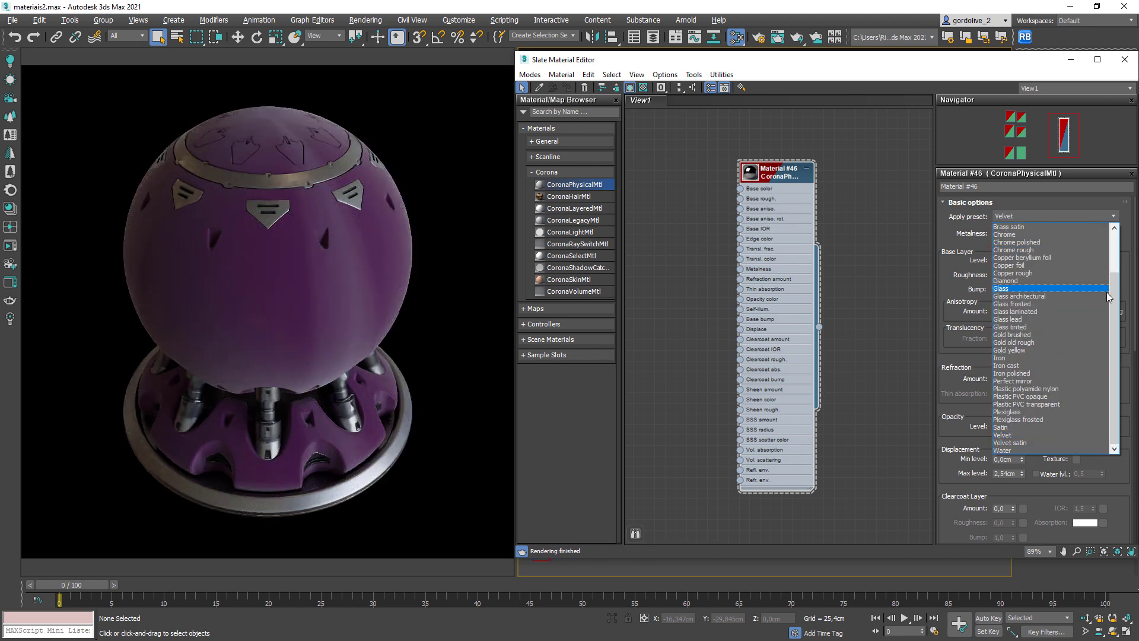
scroll(1086, 237, "up", 5)
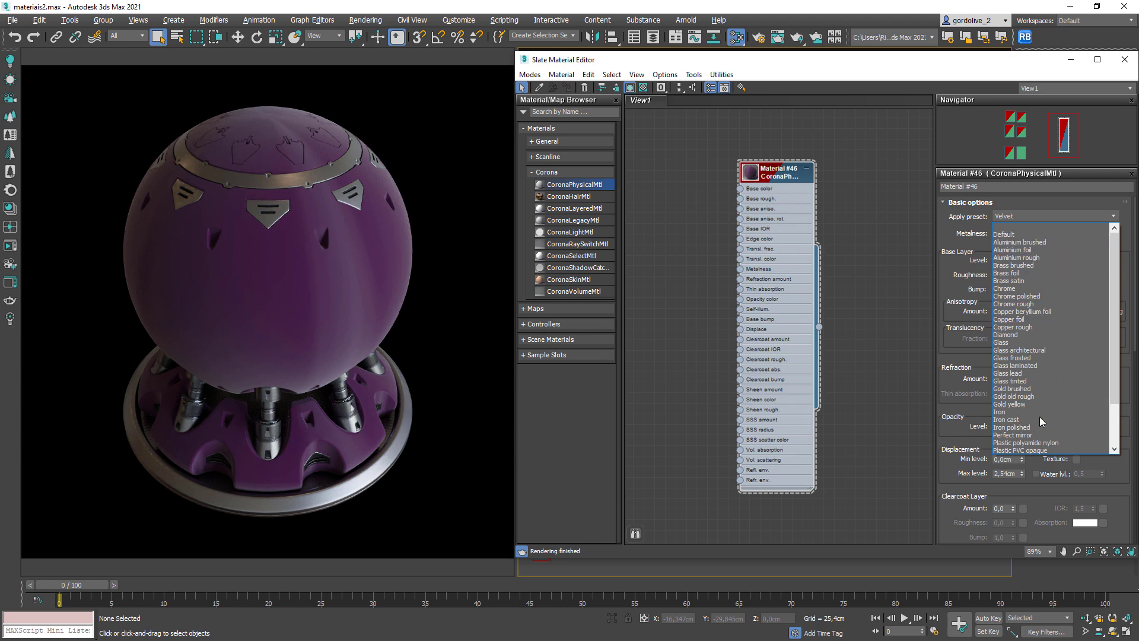
left_click(1039, 235)
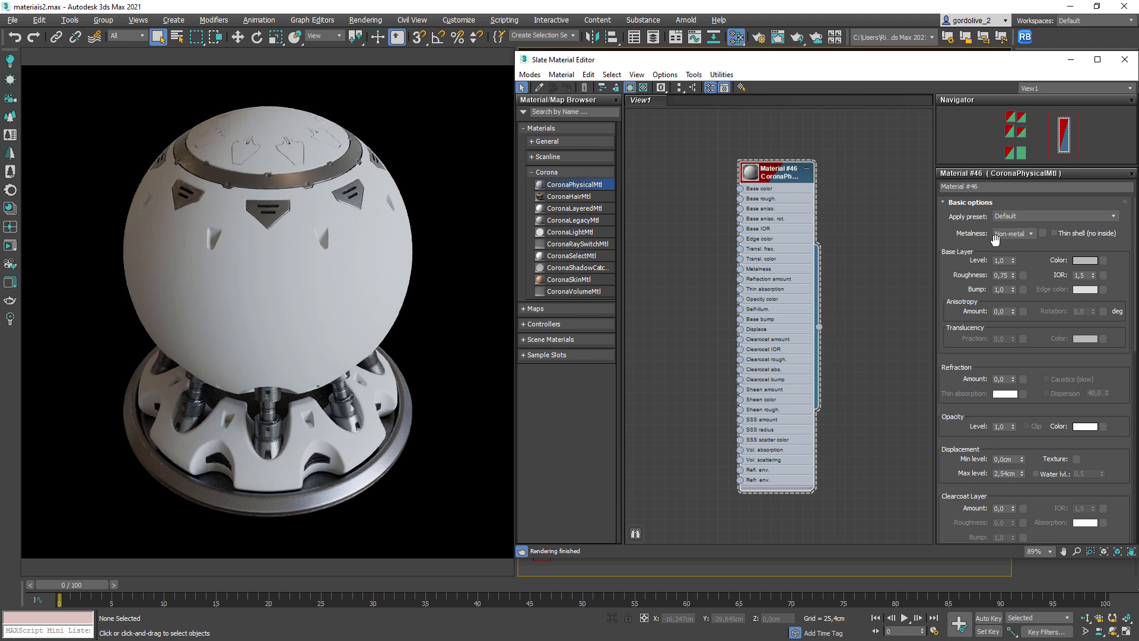
Set the material's metalness to Metal and its base layer roughness to 0.
mouse_move(1013, 236)
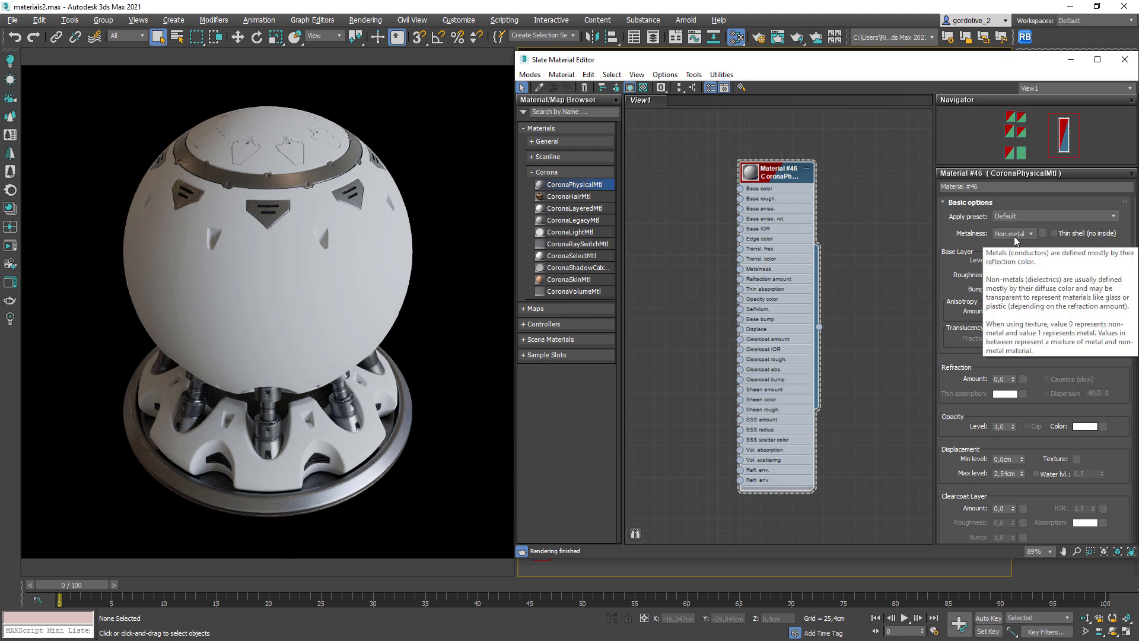
left_click(1013, 236)
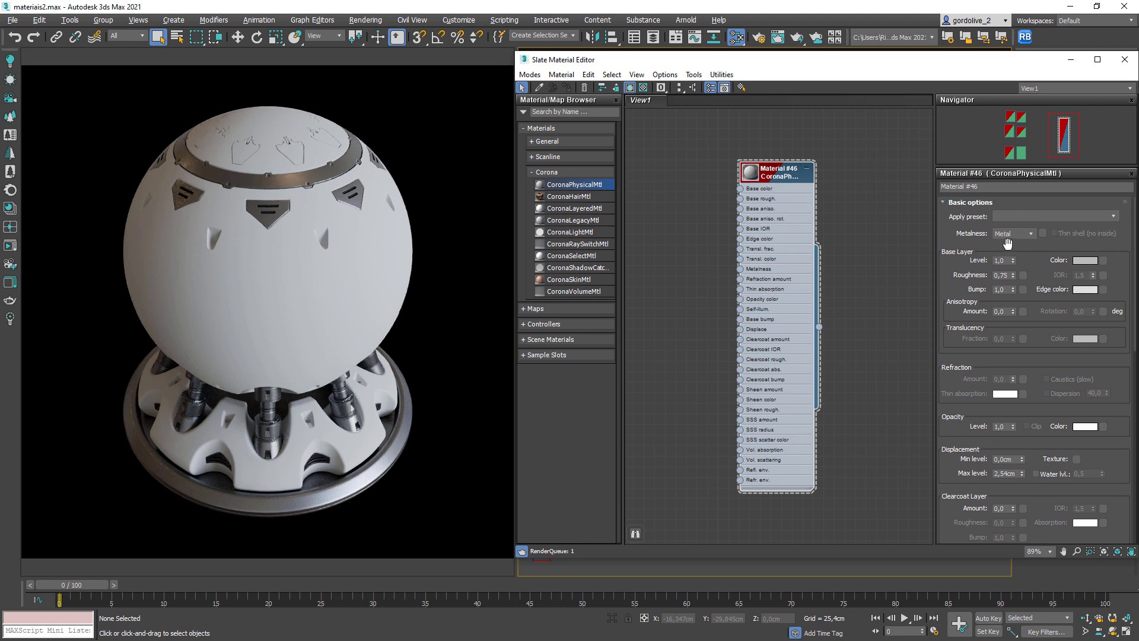
right_click(1013, 275)
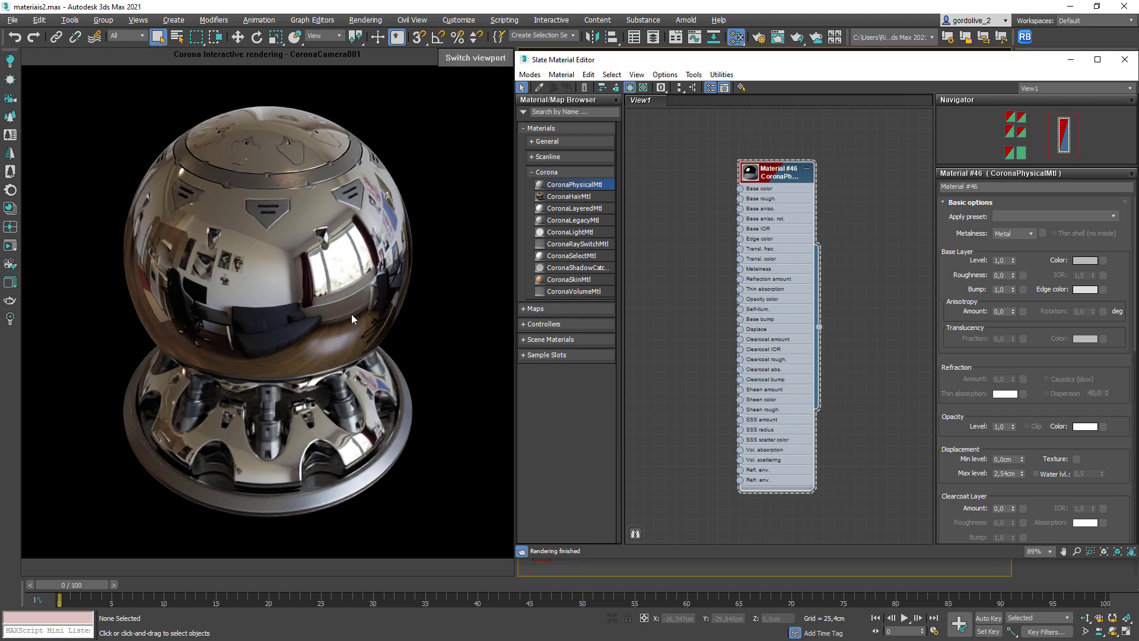
Switch the metalness to Non-metal and paste the copied dark teal as the base layer color.
left_click(1017, 235)
left_click(1011, 244)
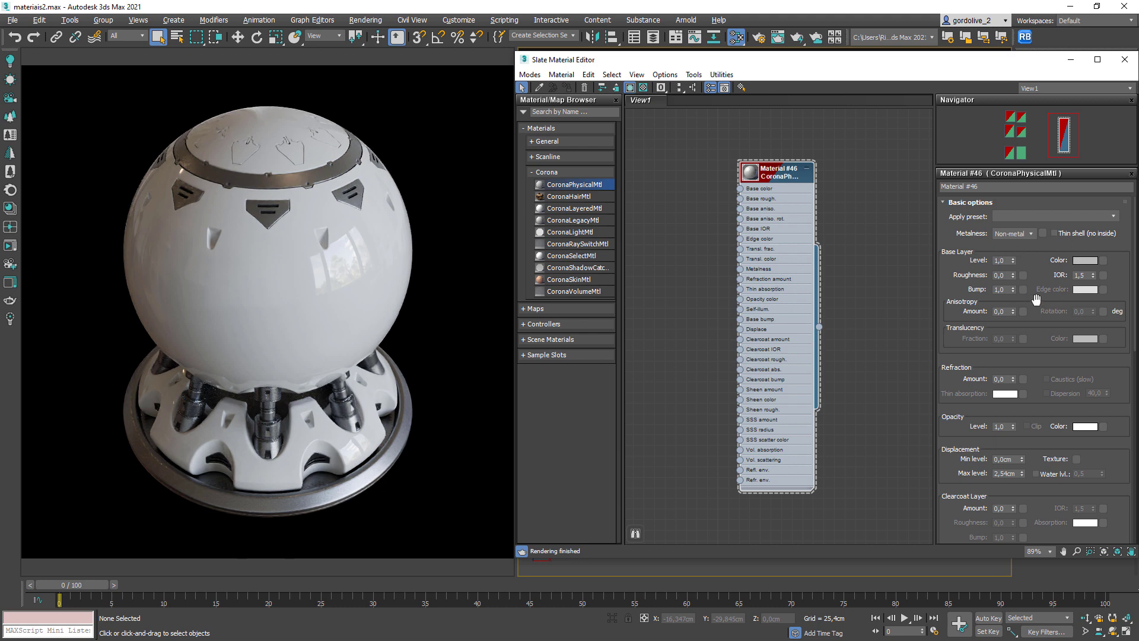
scroll(1036, 299, "down", 1)
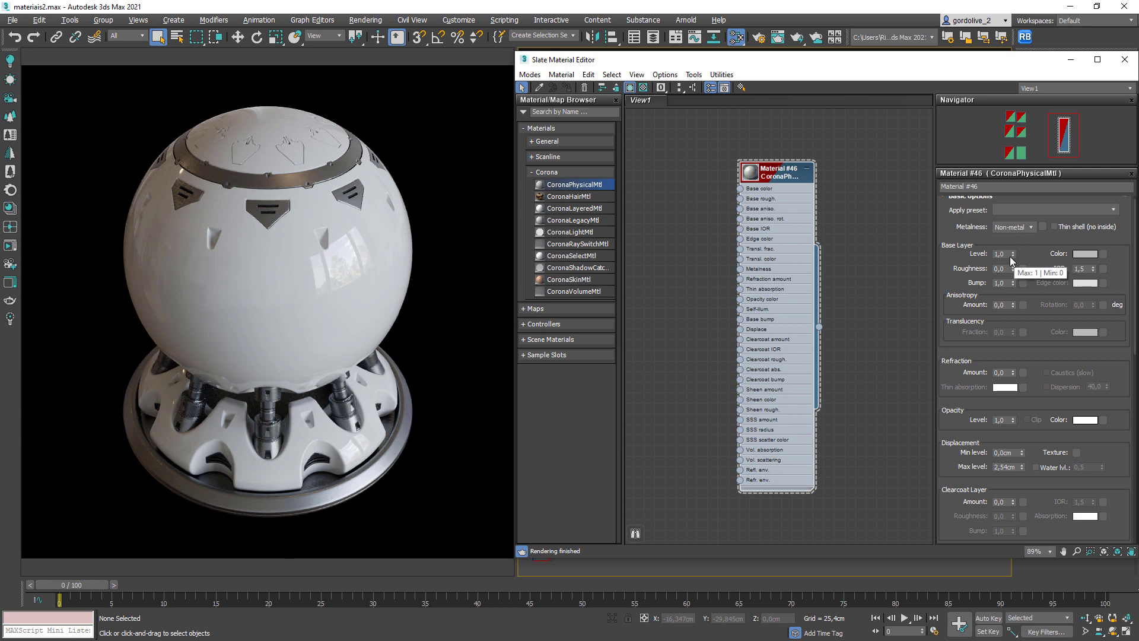
right_click(1085, 254)
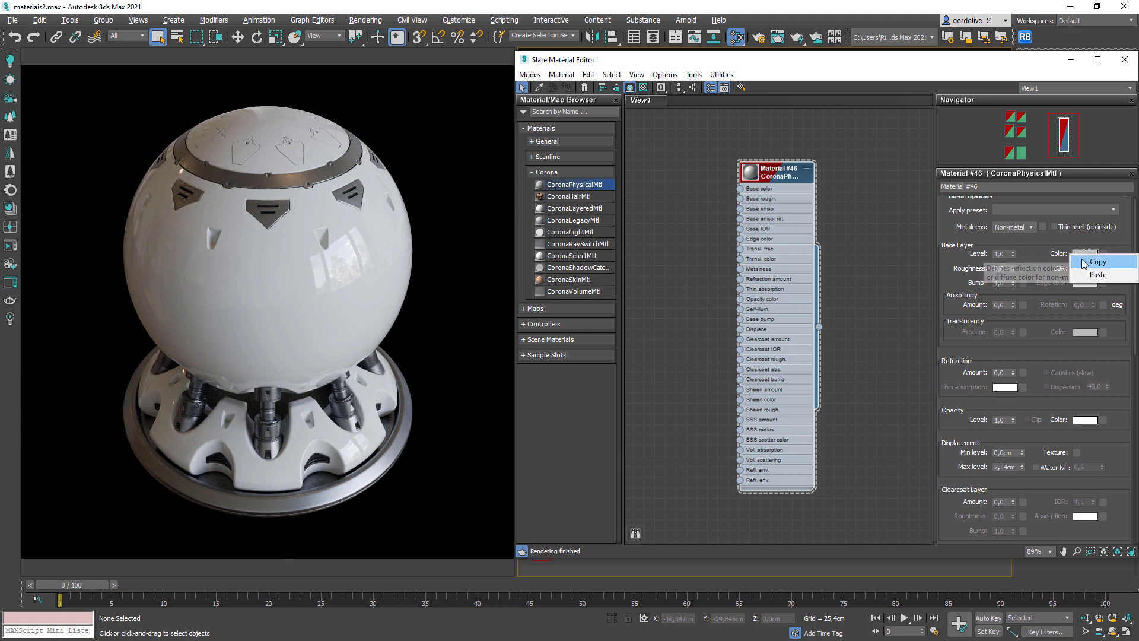
left_click(1092, 273)
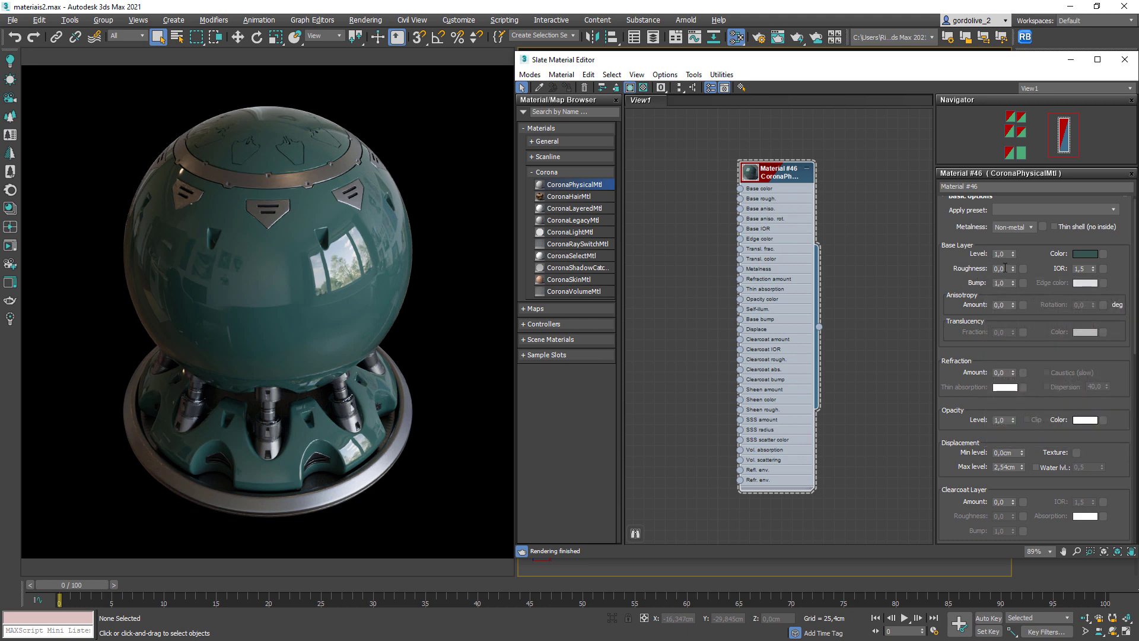
Try a base roughness of 0.75 and an IOR of 1.44, restoring them to 0 and 1.5.
left_click_drag(1013, 272, 1013, 261)
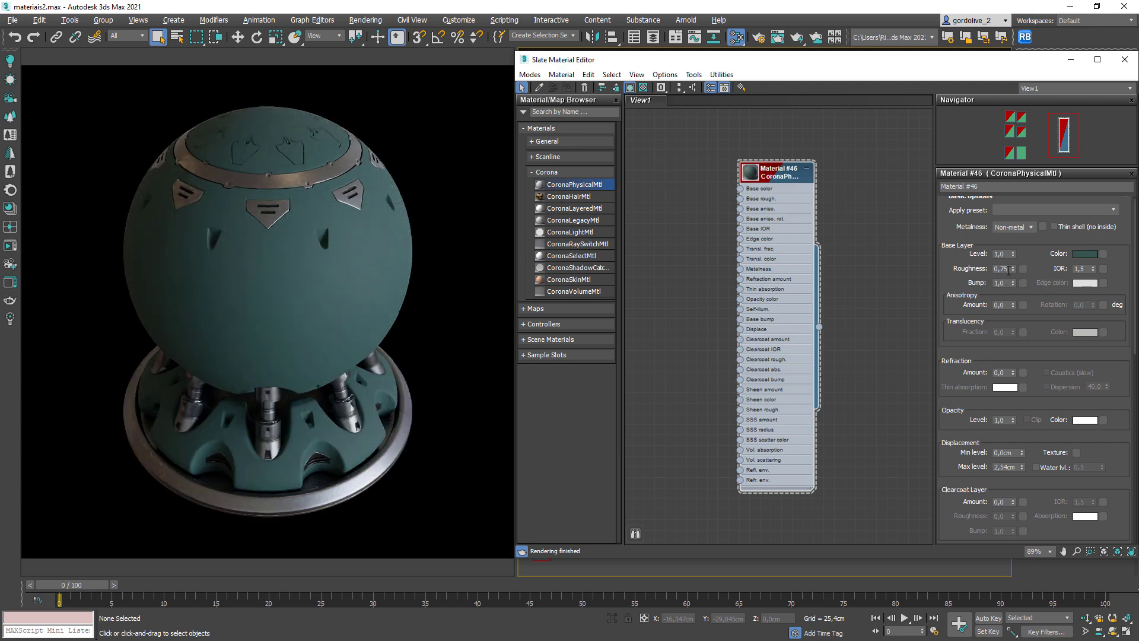
left_click_drag(1013, 272, 1018, 295)
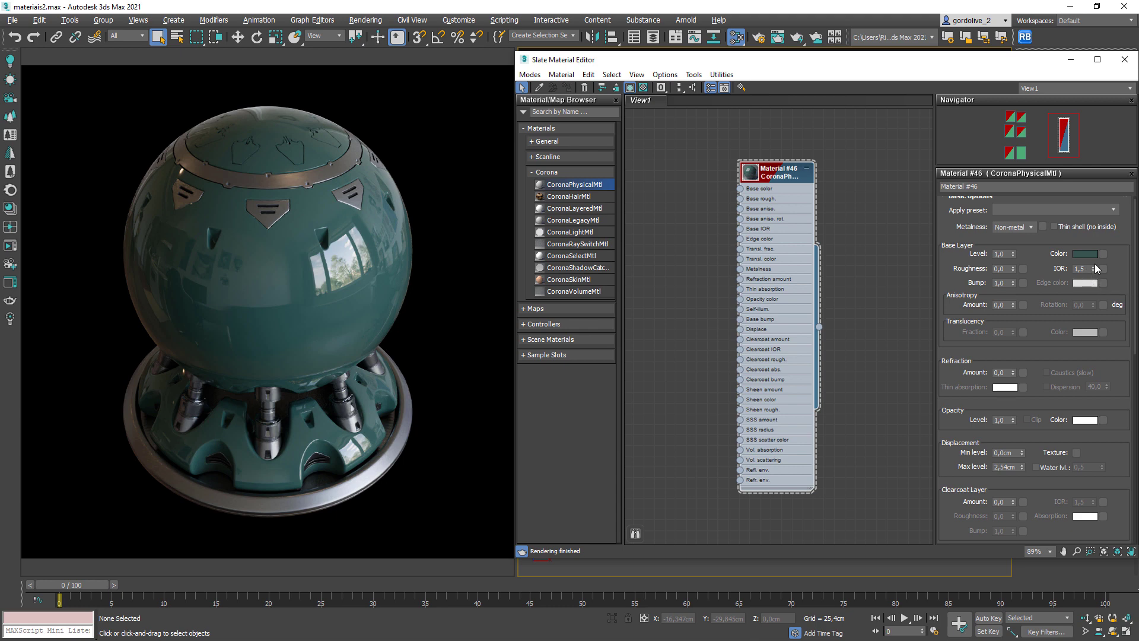
left_click_drag(1095, 268, 1094, 271)
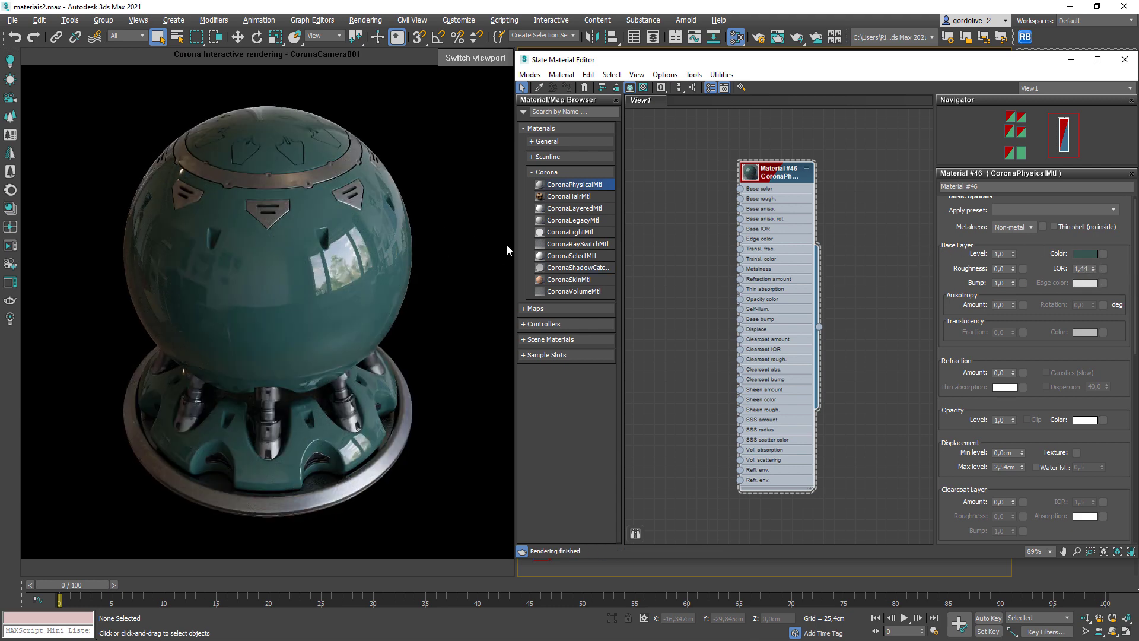
right_click(1094, 270)
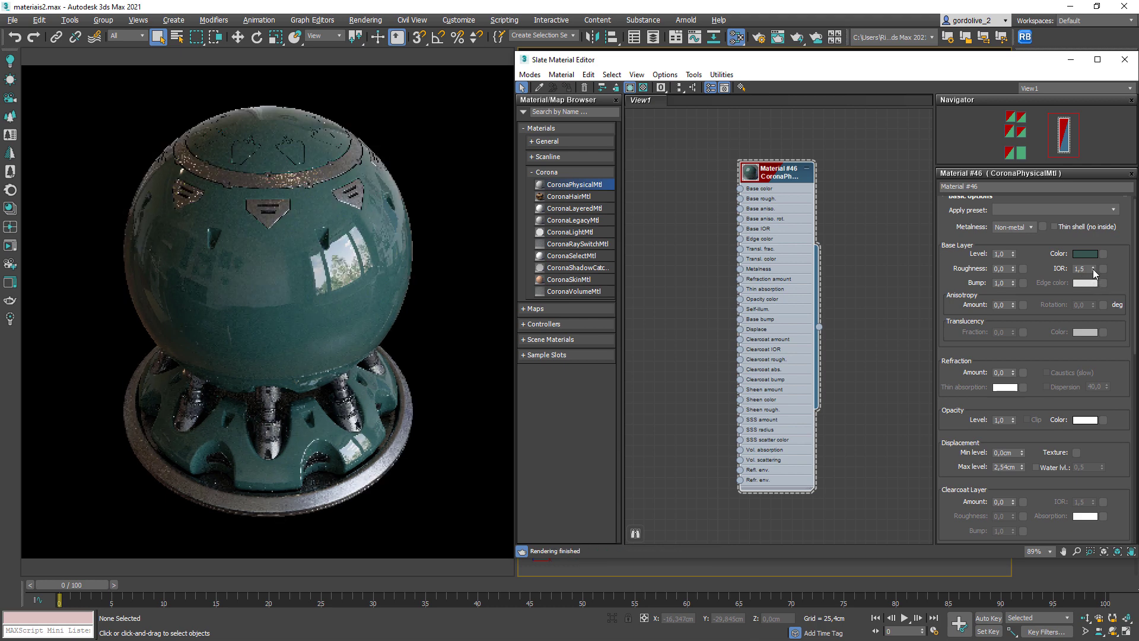
Test a base layer roughness of 1 and reset it to 0.
double_click(995, 270)
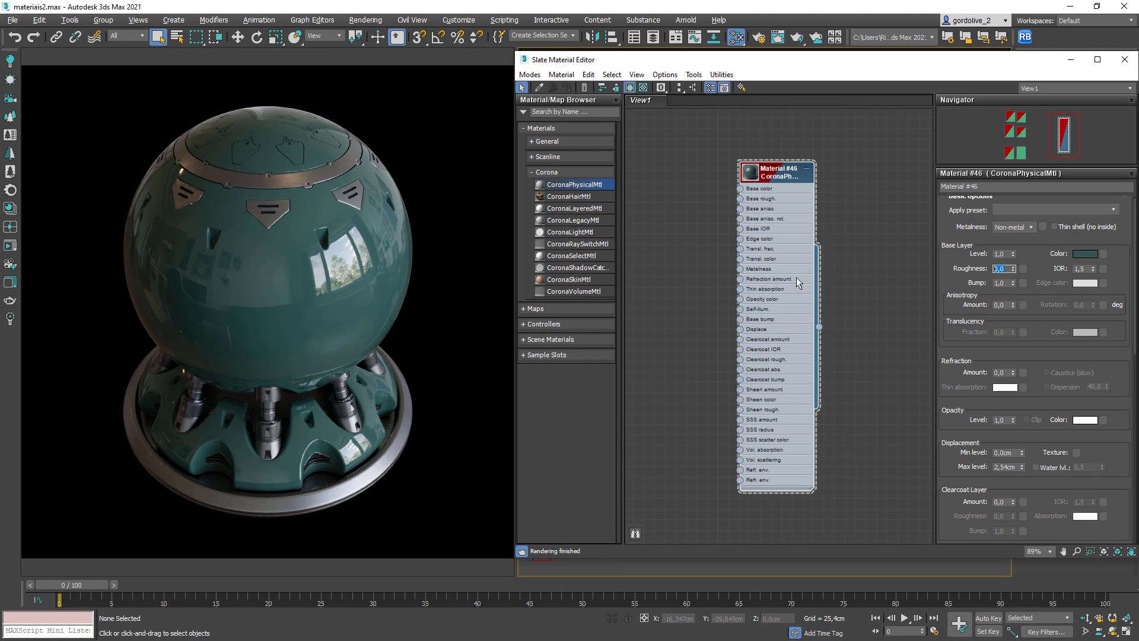
type("1")
key("Return")
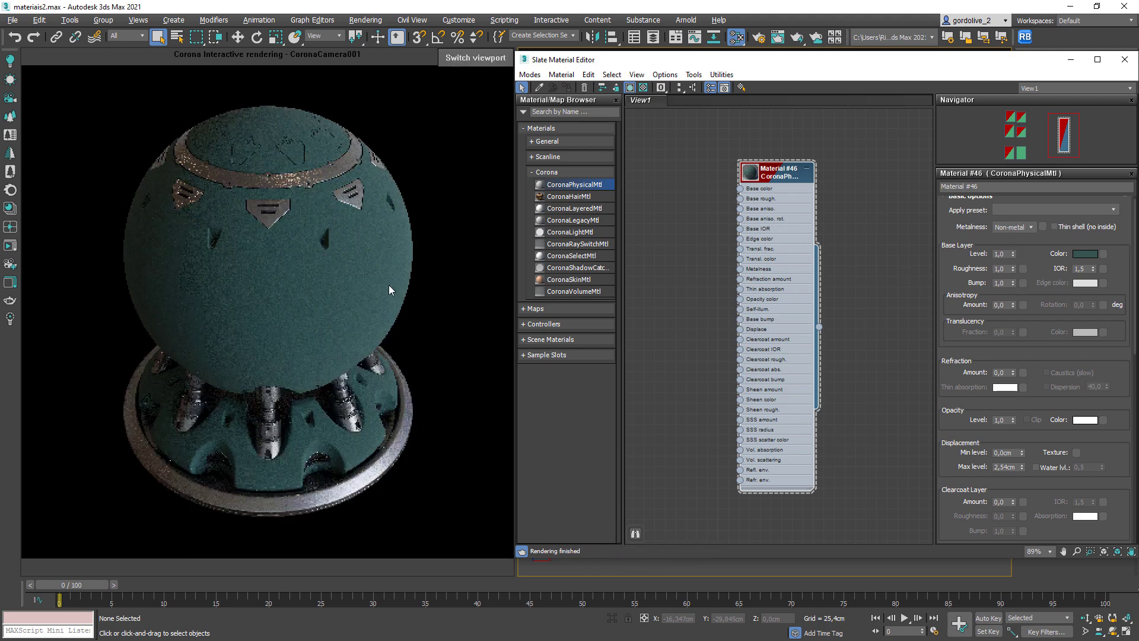
right_click(1013, 268)
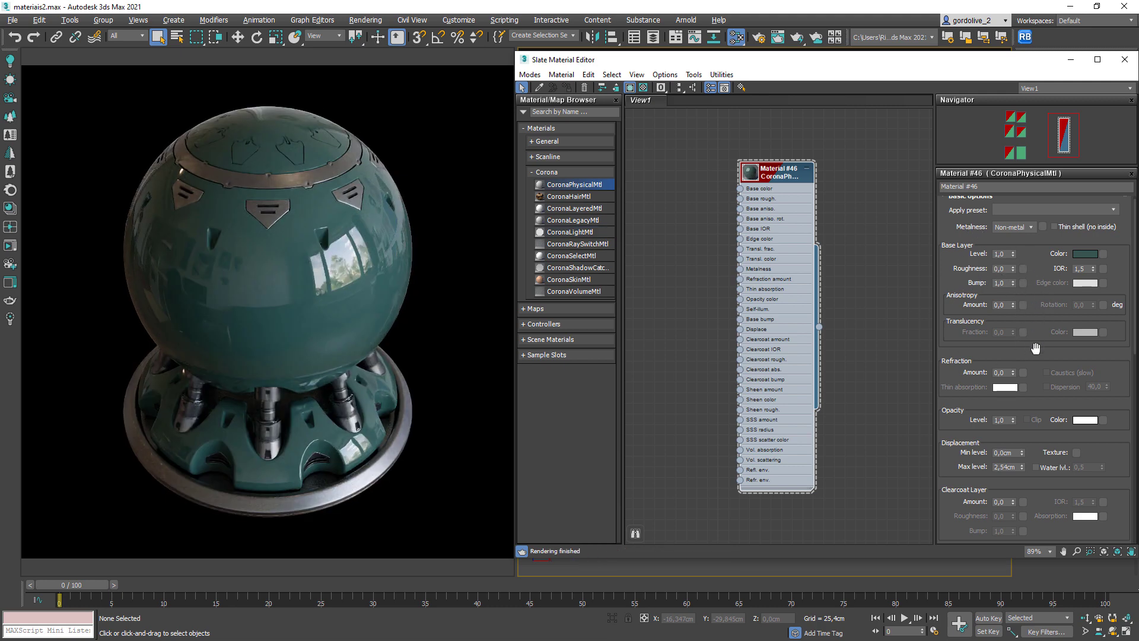
Change the material's roughness mode to Glossiness in its advanced options.
scroll(1035, 349, "down", 3)
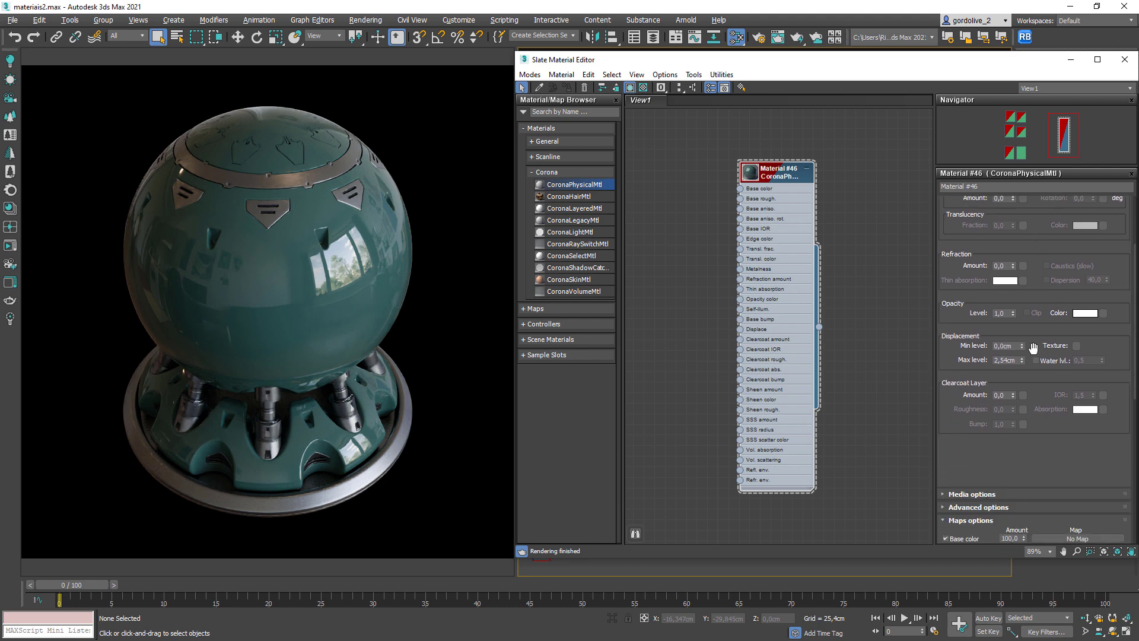
scroll(1038, 397, "down", 3)
left_click(994, 390)
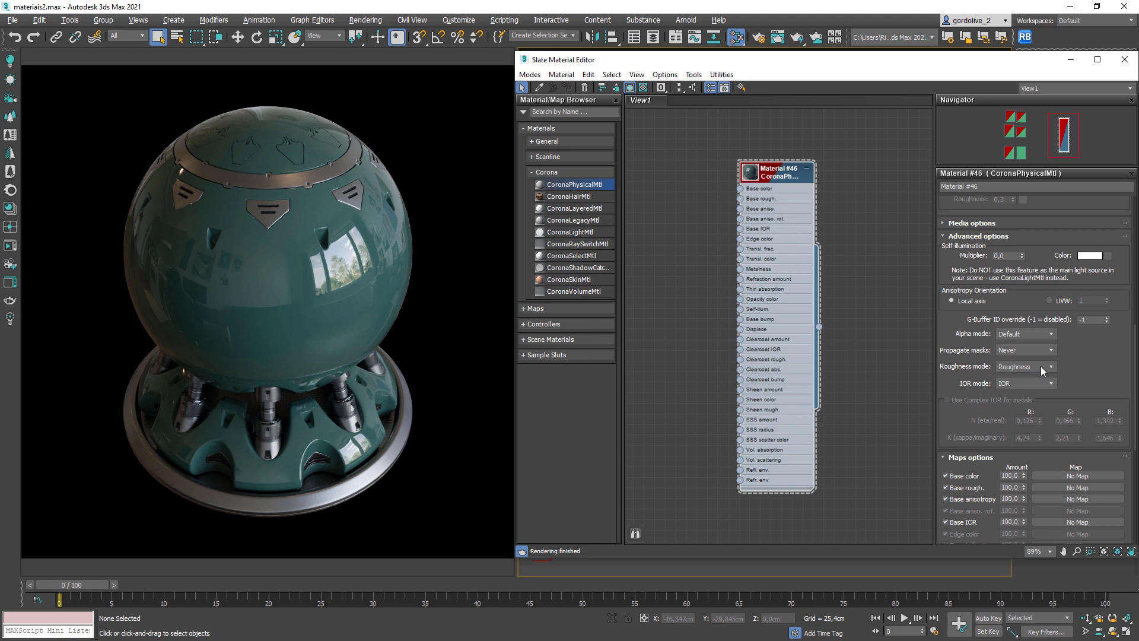
left_click(1040, 366)
left_click(1033, 385)
scroll(1028, 454, "up", 5)
scroll(1028, 454, "up", 3)
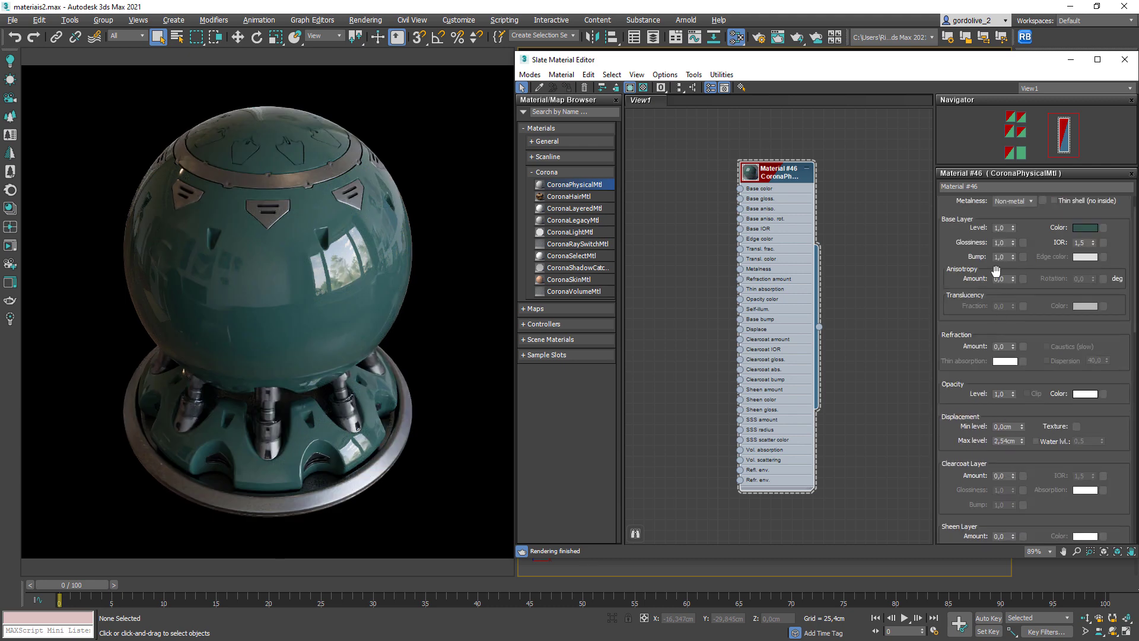
double_click(1007, 243)
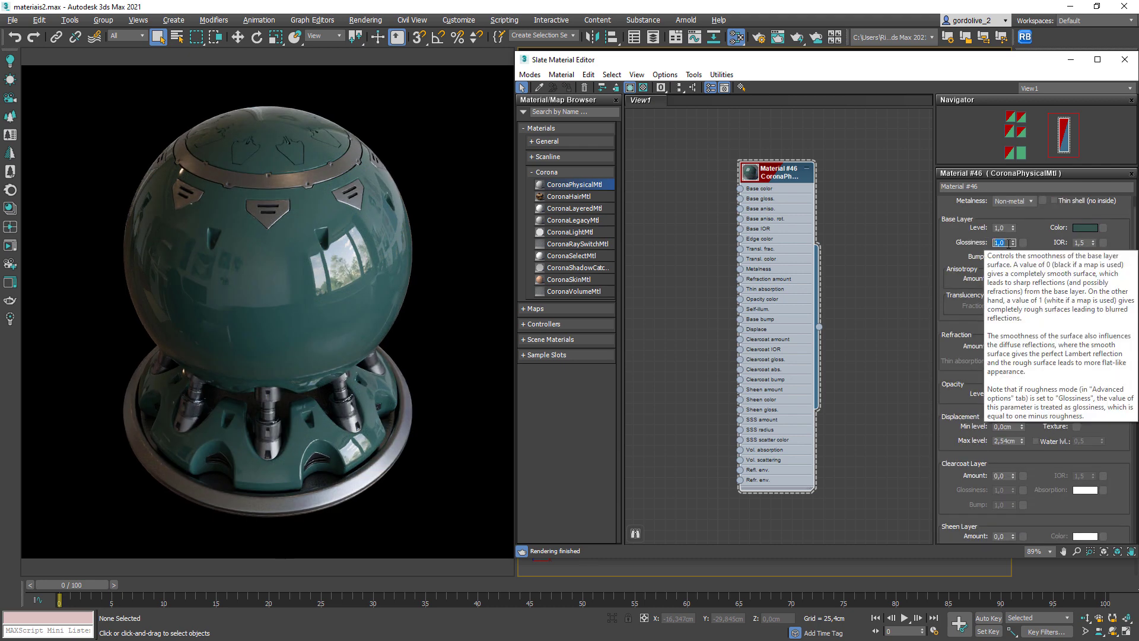
left_click(1015, 239)
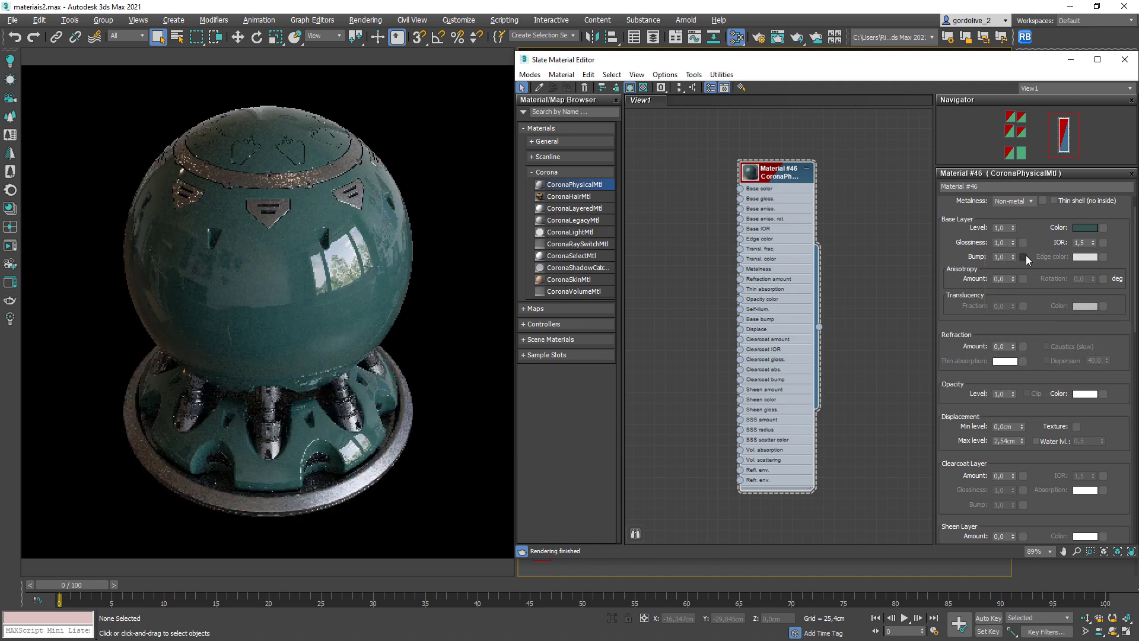
Move the black-and-white Bitmap node beside the material node and connect it to the Base gloss. input.
scroll(1026, 256, "up", 2)
middle_click_drag(752, 281, 800, 297)
scroll(838, 293, "down", 3)
left_click_drag(728, 246, 873, 290)
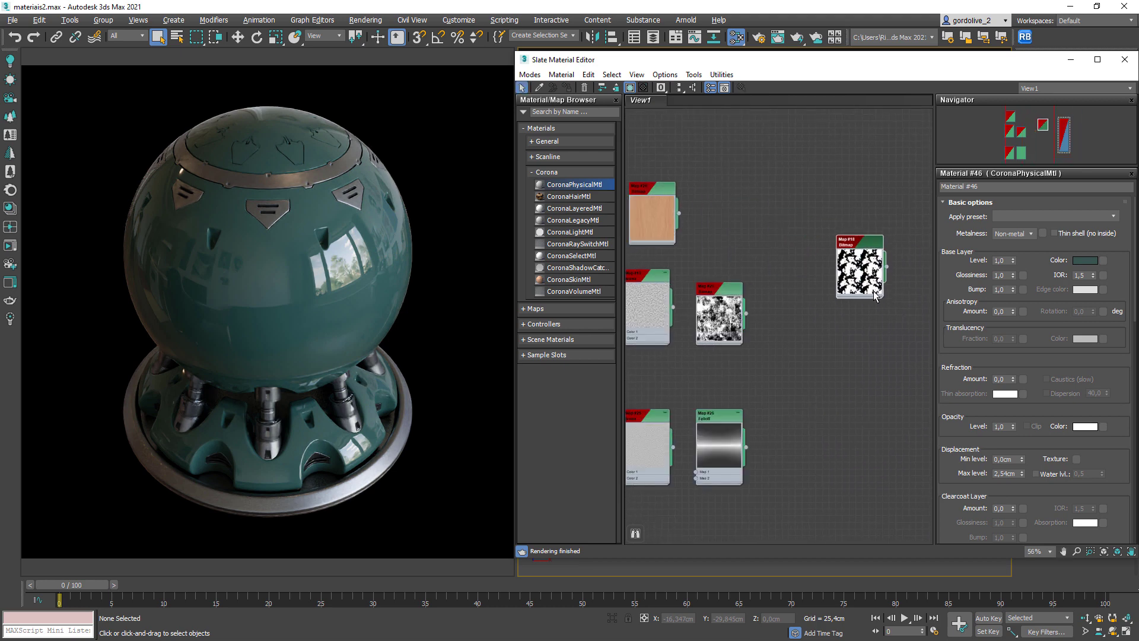
middle_click_drag(873, 290, 719, 258)
scroll(719, 257, "up", 4)
left_click_drag(730, 236, 795, 239)
scroll(794, 239, "up", 2)
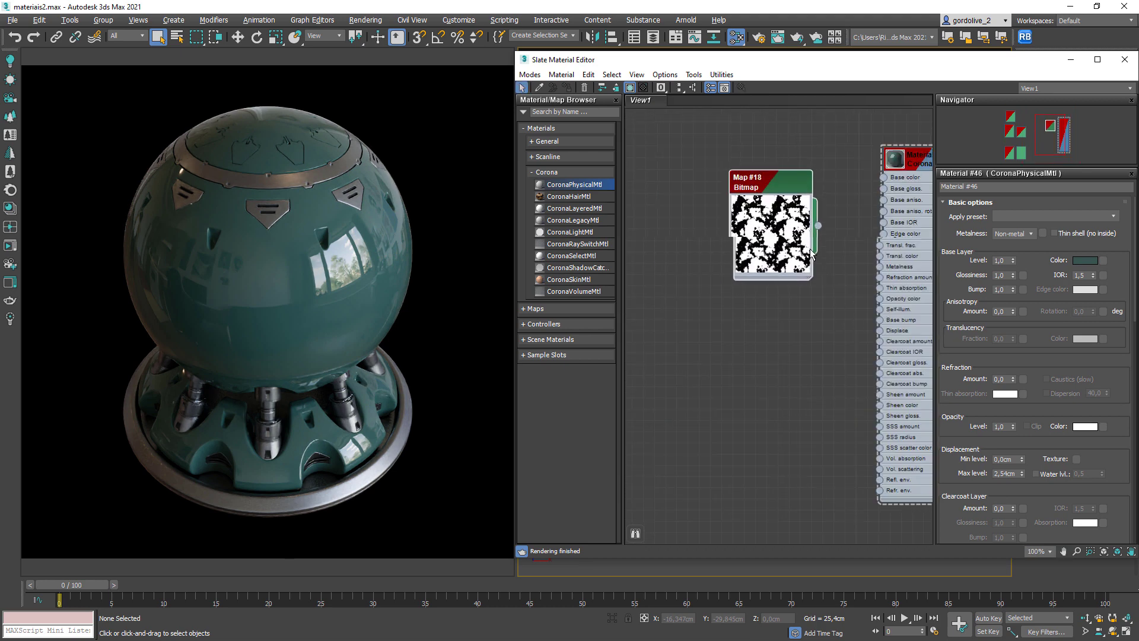
middle_click_drag(794, 239, 740, 278)
left_click_drag(769, 264, 844, 220)
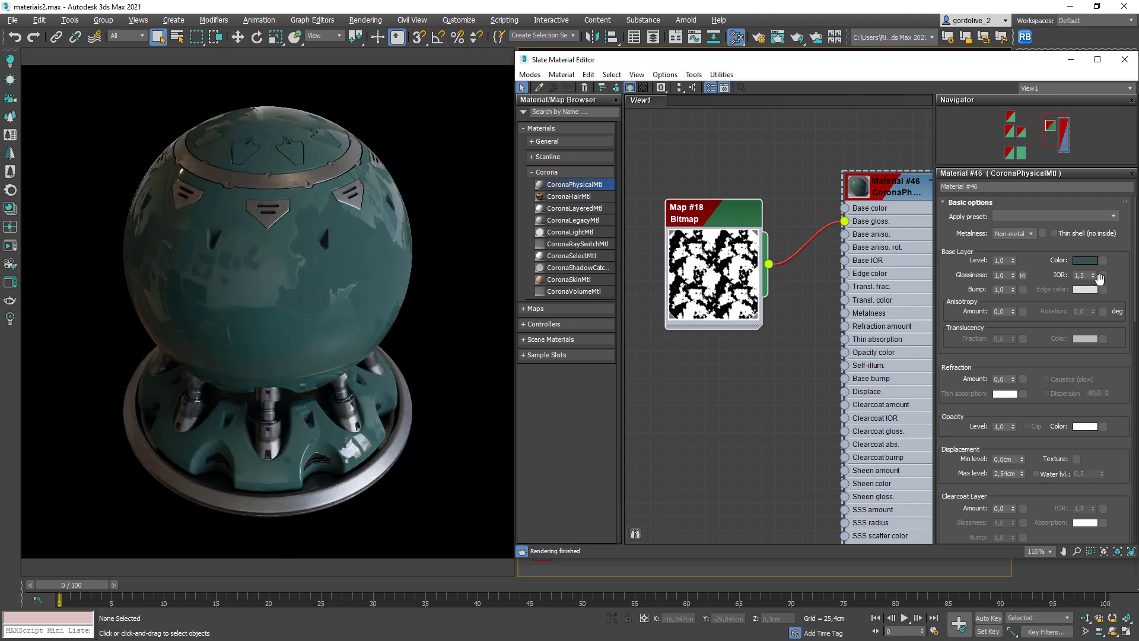
Set the material's base layer IOR to 3.0.
left_click_drag(1093, 275, 1084, 198)
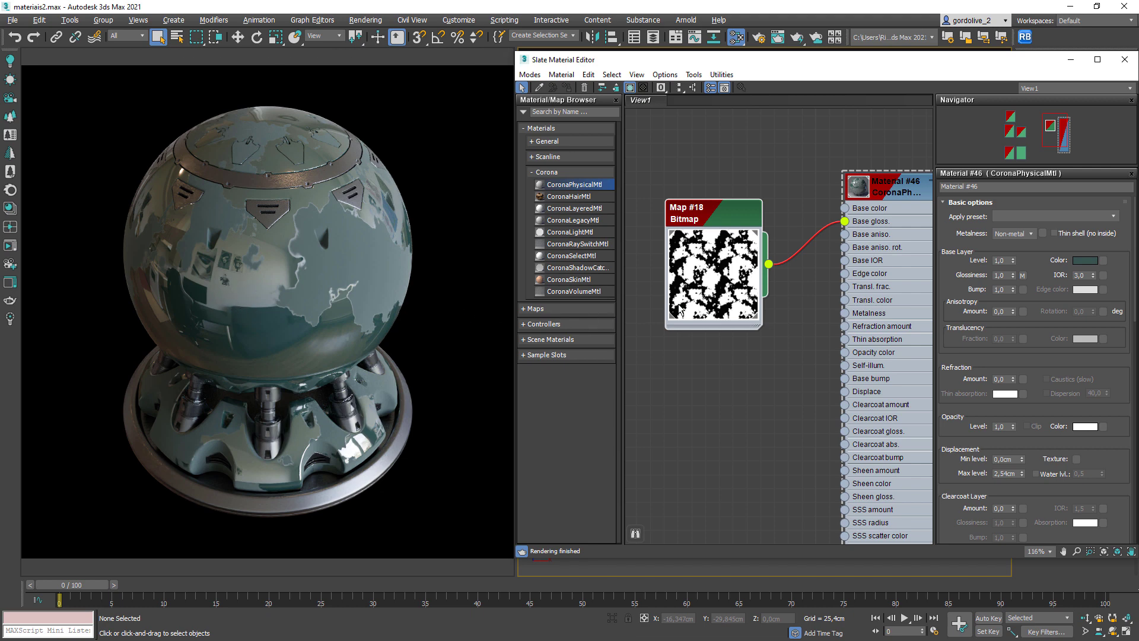
scroll(723, 288, "up", 1)
scroll(722, 288, "up", 1)
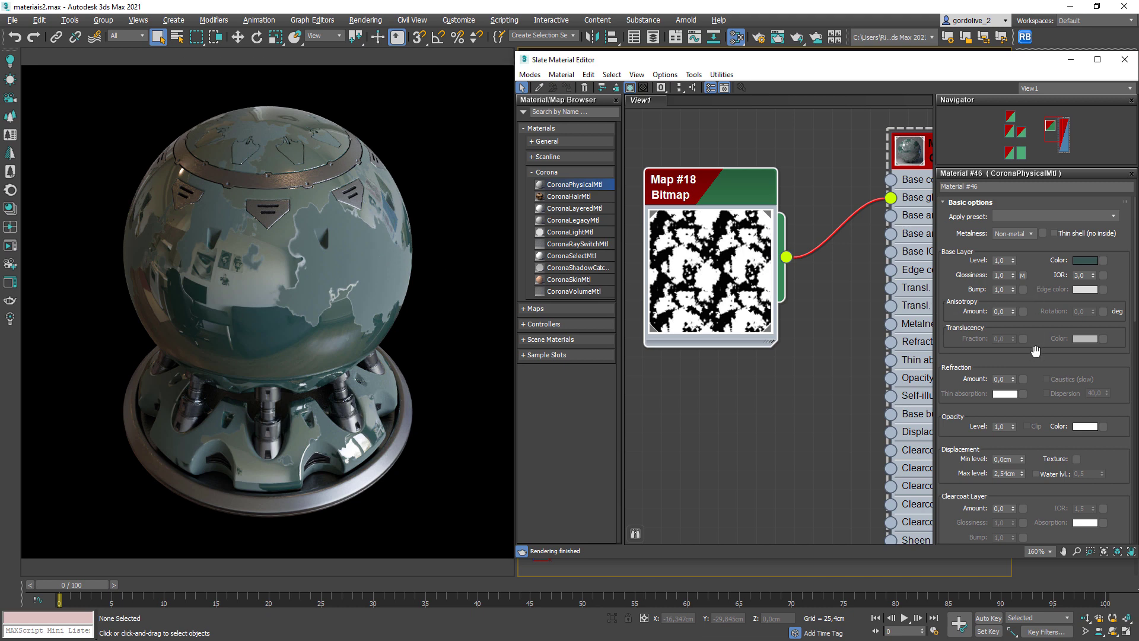
Change the material's roughness mode back to Roughness in its advanced options.
scroll(1033, 186, "down", 3)
scroll(1032, 422, "down", 5)
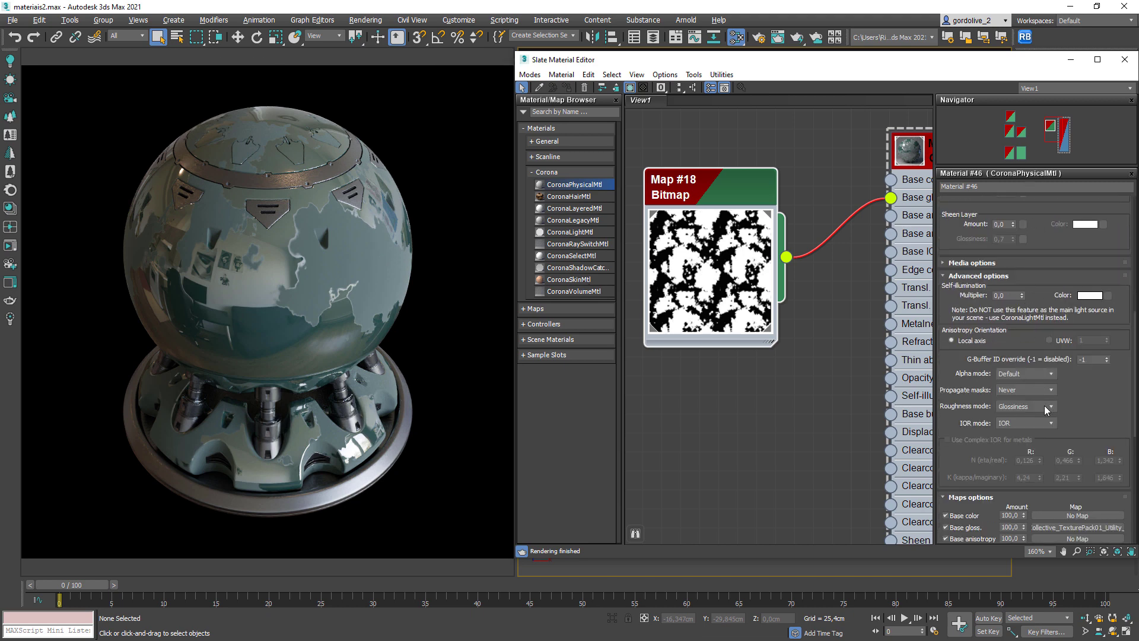
left_click(1045, 408)
left_click(1040, 417)
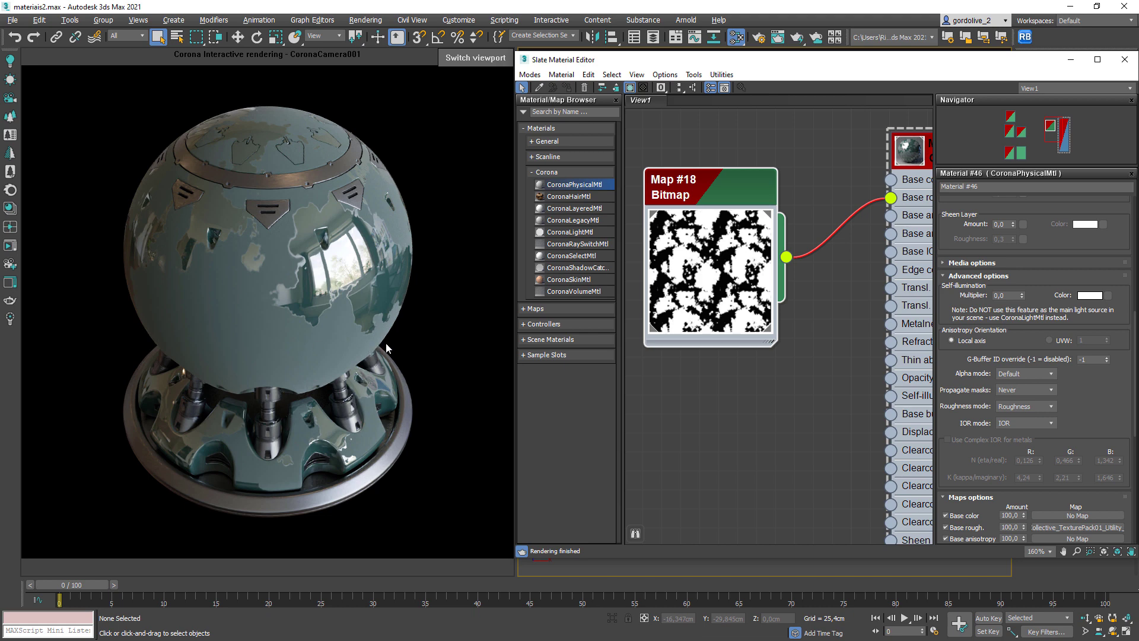
Invert the output of the black-and-white Bitmap map connected to the base roughness.
double_click(700, 308)
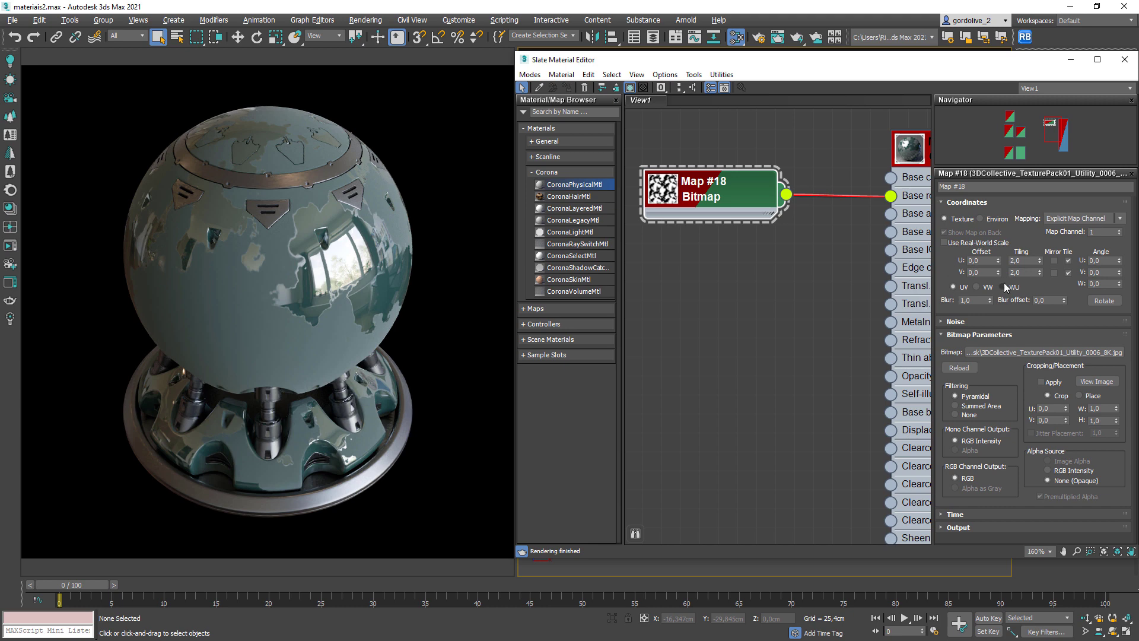
left_click(995, 526)
left_click(957, 287)
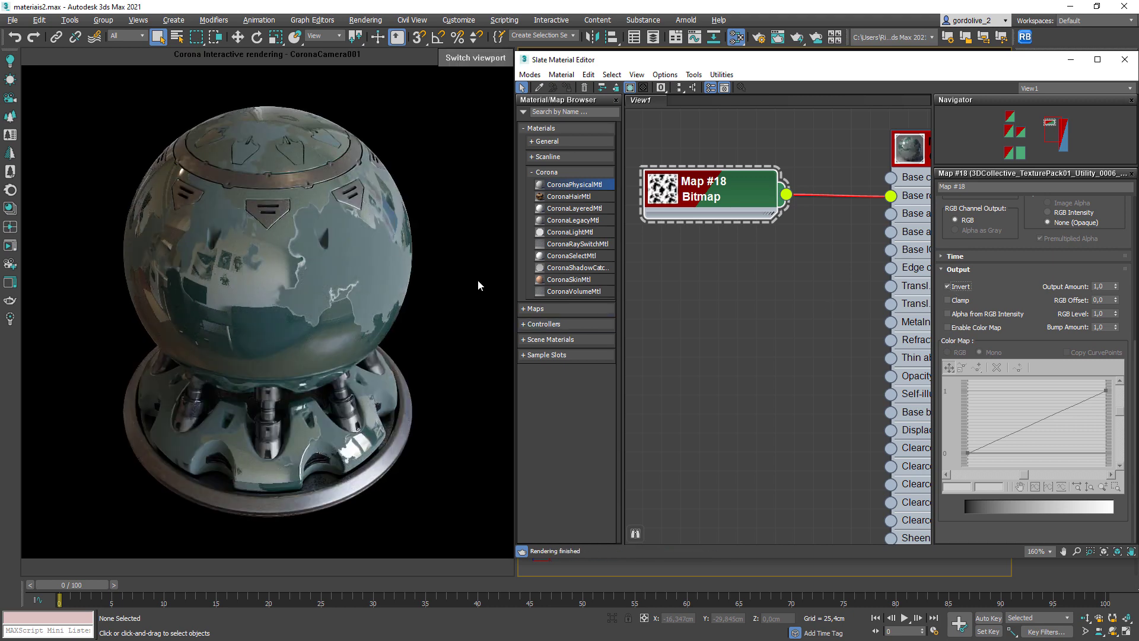
Set the material's base layer IOR to 1.5 and delete the Bitmap's connection to the Base rough. input.
middle_click_drag(804, 321, 768, 311)
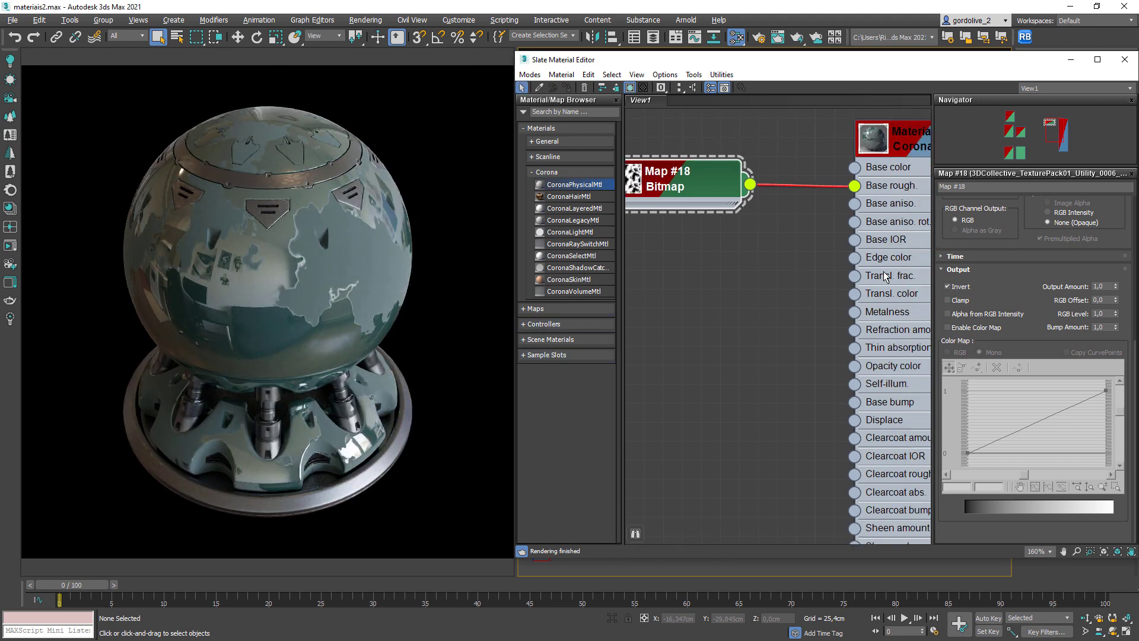
double_click(899, 263)
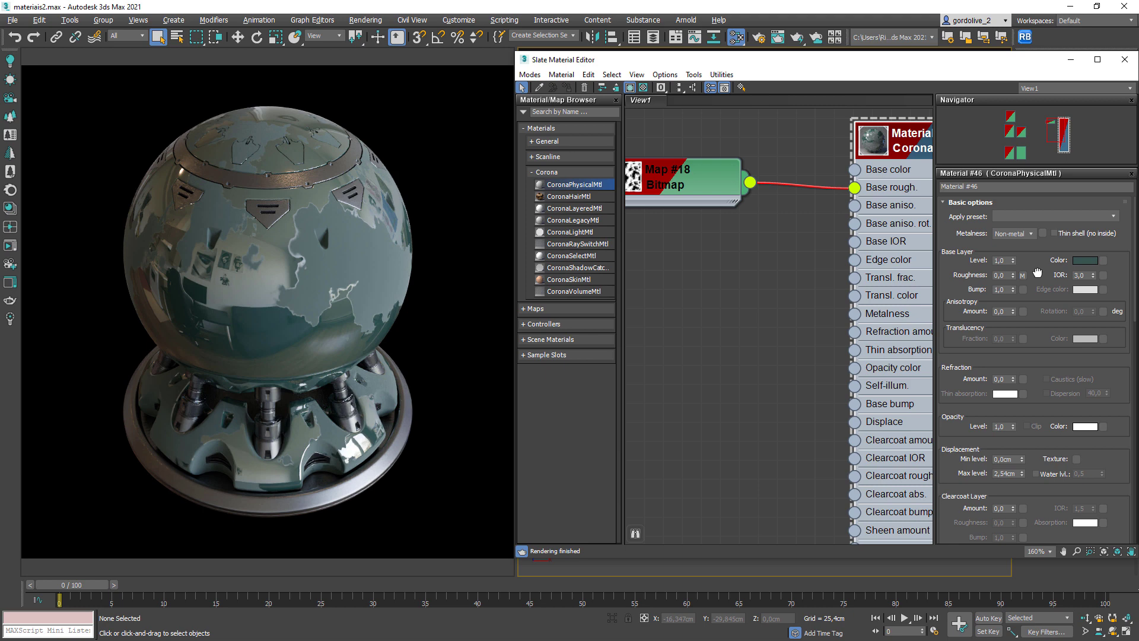
left_click(1092, 277)
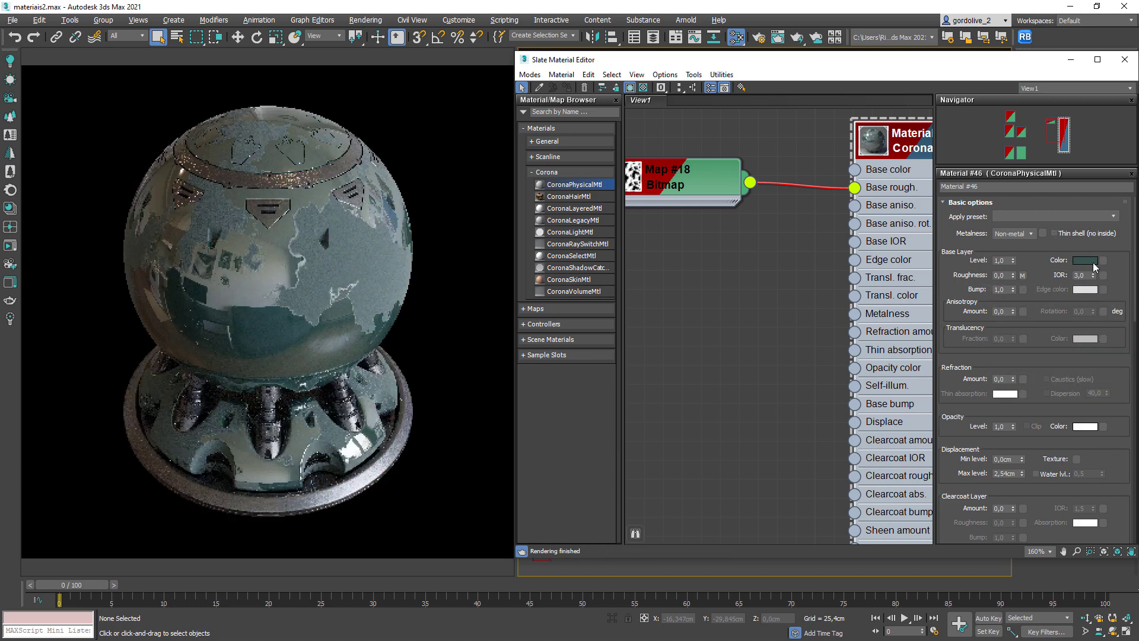
left_click(1092, 277)
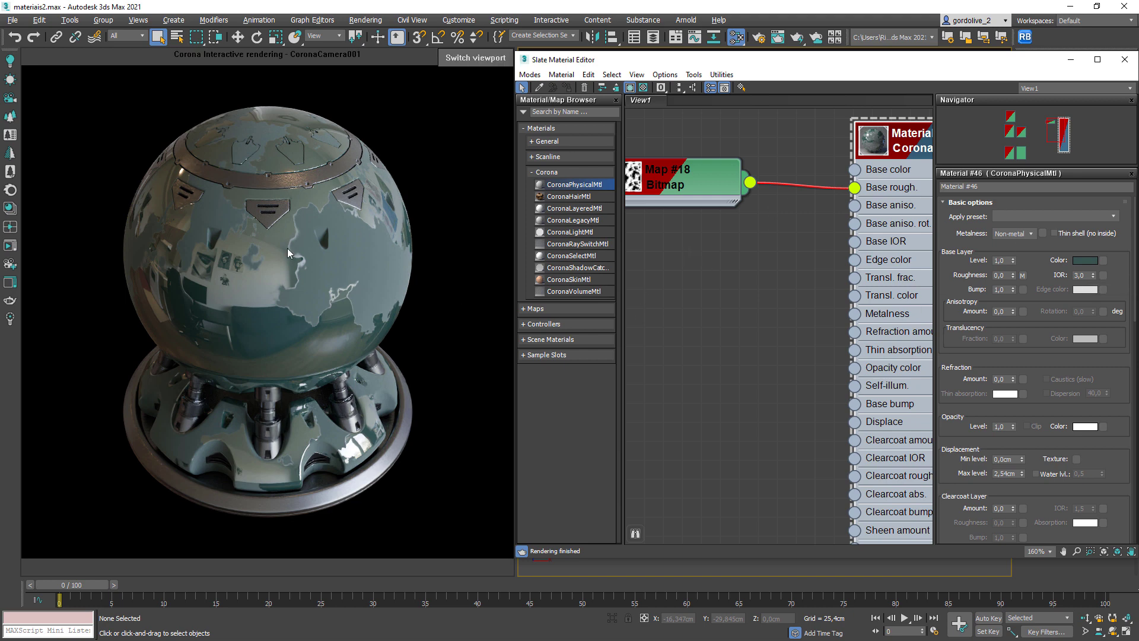
left_click_drag(1092, 276, 1093, 240)
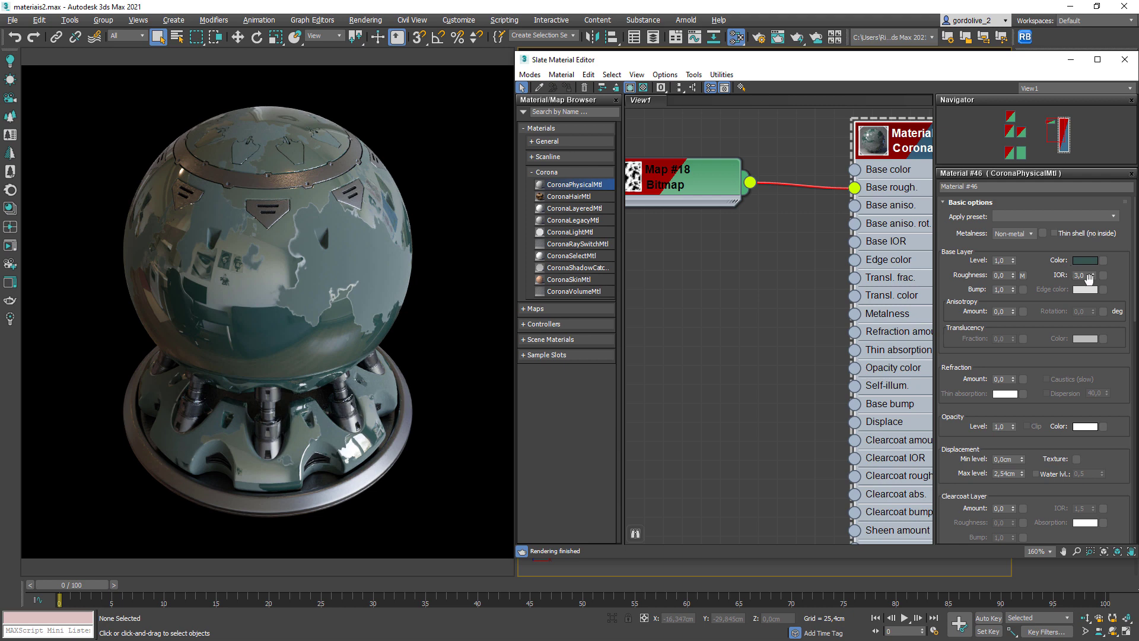
right_click(1093, 275)
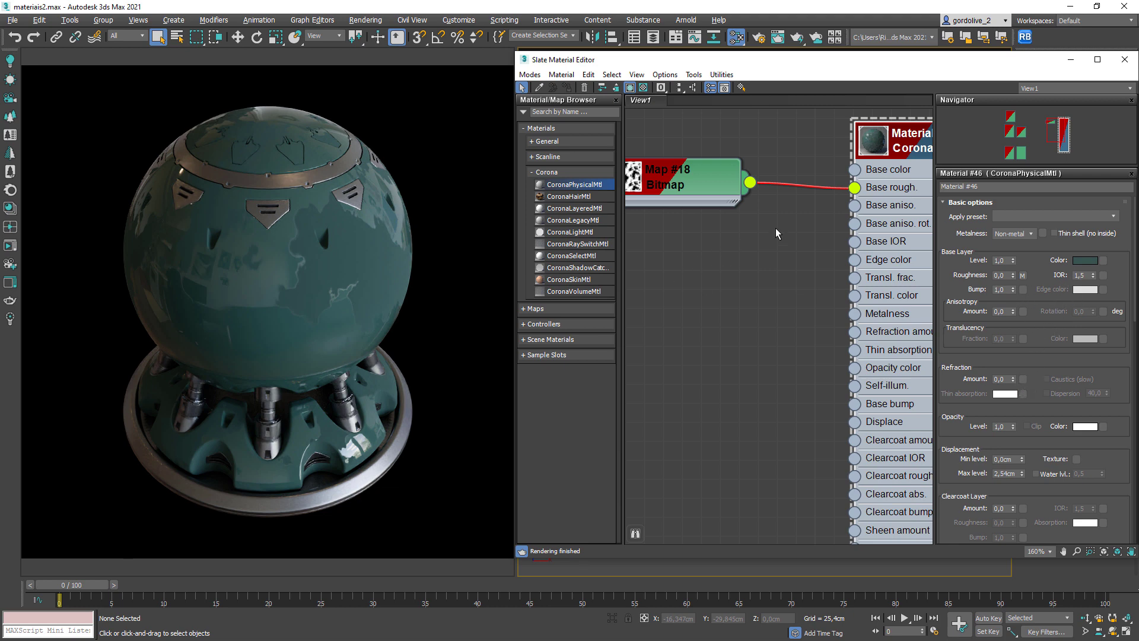
left_click(798, 184)
key("Delete")
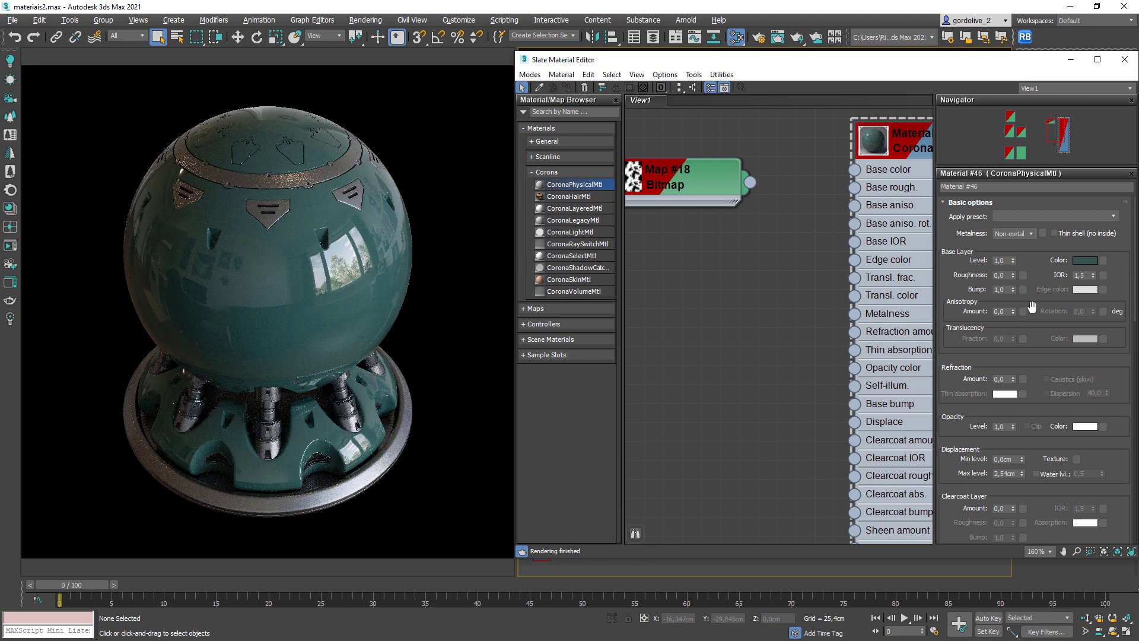
Enable Thin shell on the material and set its translucency fraction to 0.76.
left_click_drag(1030, 308, 1029, 278)
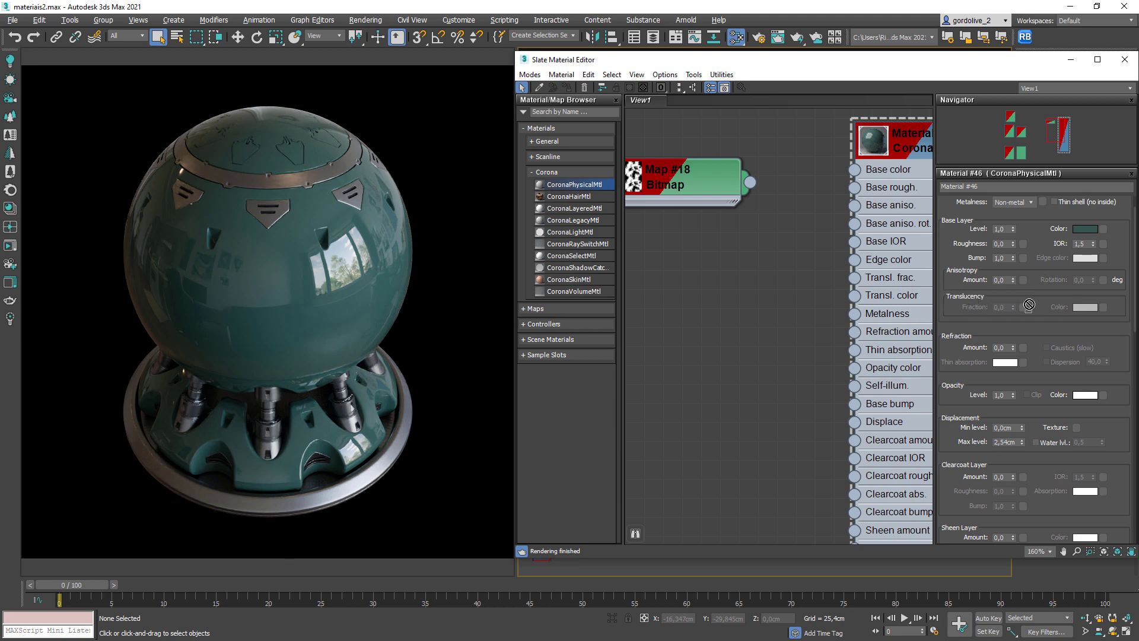
scroll(1032, 284, "up", 2)
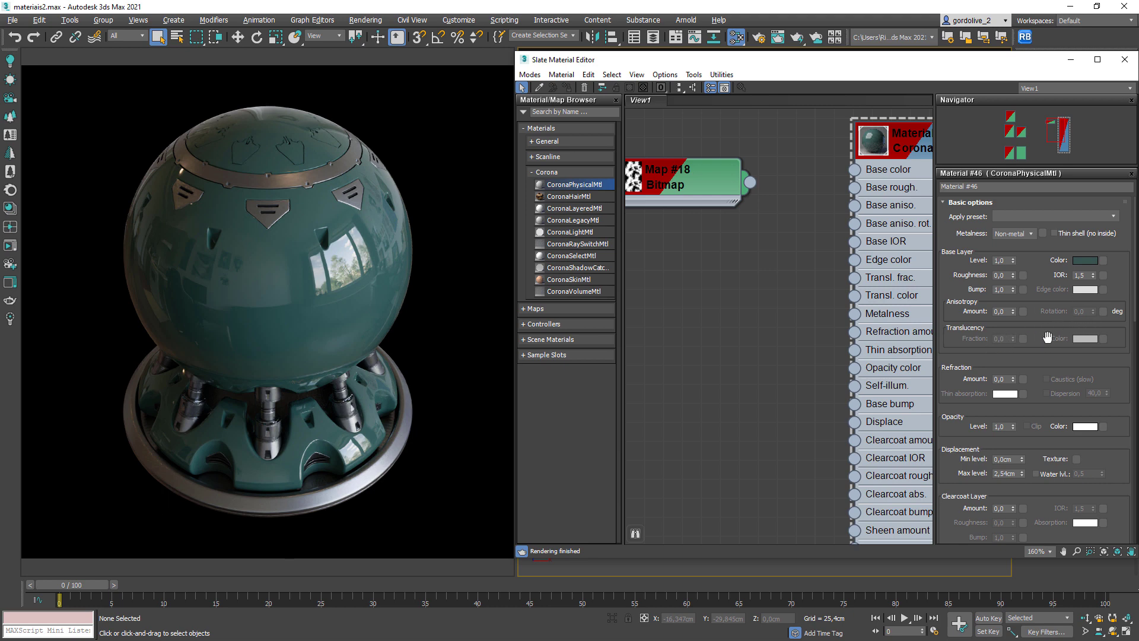
left_click(1053, 234)
mouse_move(1001, 337)
left_click_drag(1013, 339, 1010, 295)
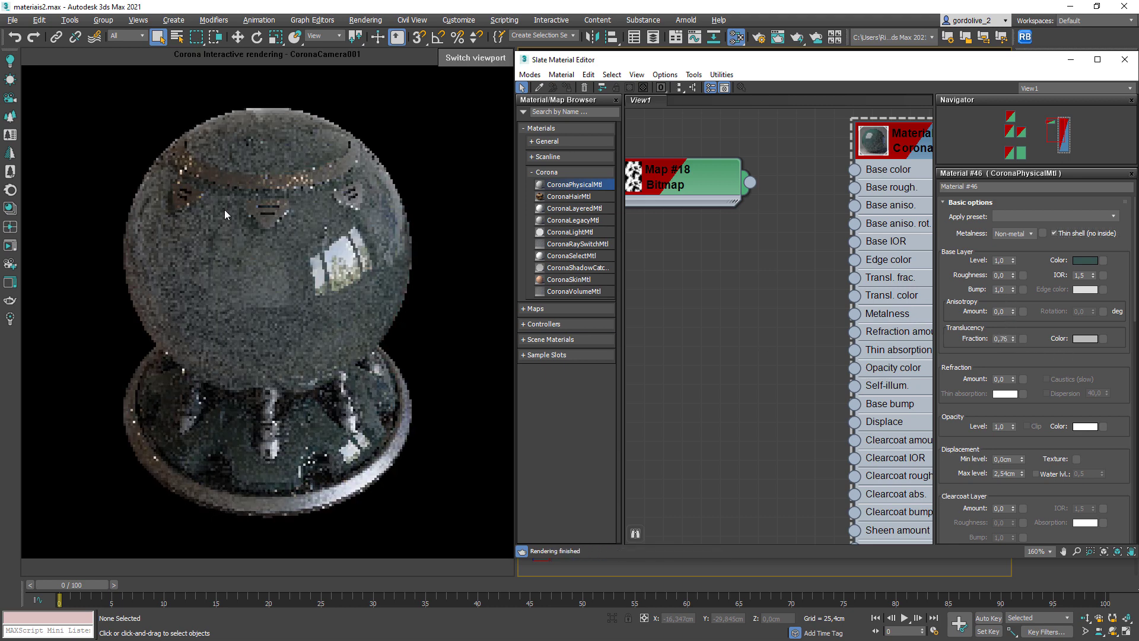
Reset the translucency fraction to 0 and turn off Thin shell.
left_click(1014, 341)
right_click(1013, 338)
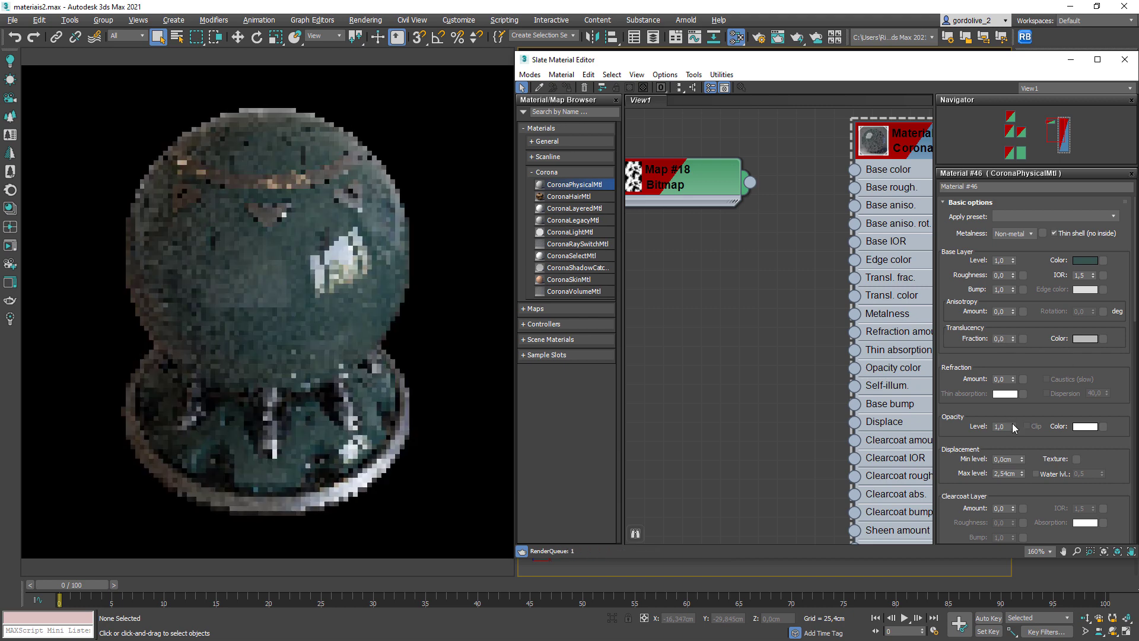
left_click(1063, 235)
Set the material's refraction amount to 1.0 and its base layer roughness to 0.58.
scroll(1040, 333, "down", 2)
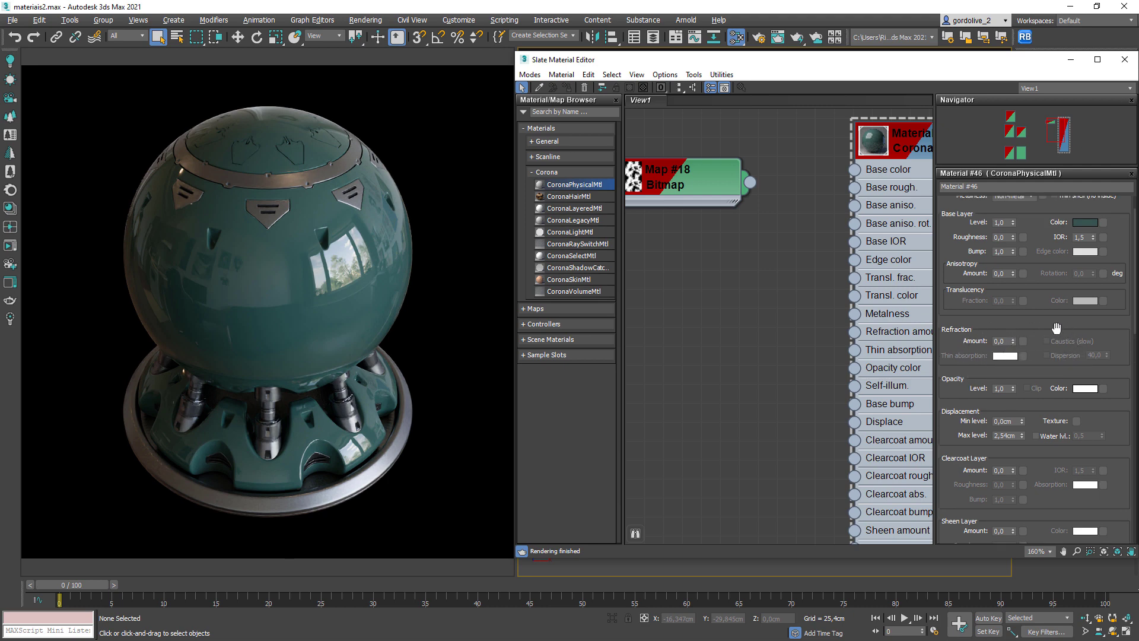
scroll(1065, 297, "up", 2)
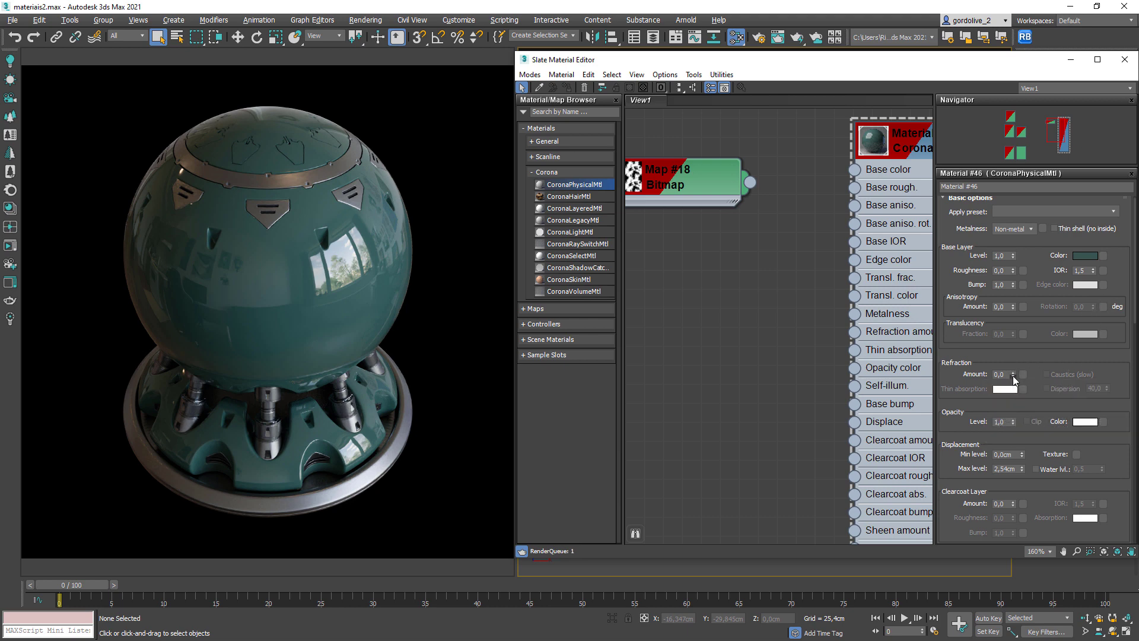
left_click_drag(1013, 376, 1016, 240)
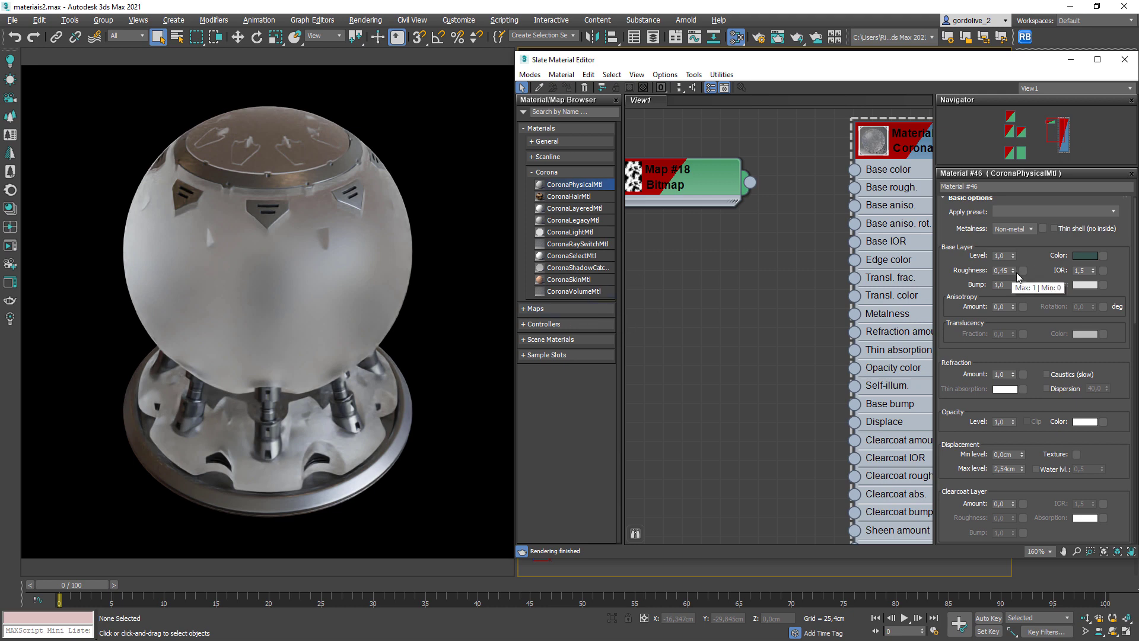
left_click_drag(1013, 271, 1013, 256)
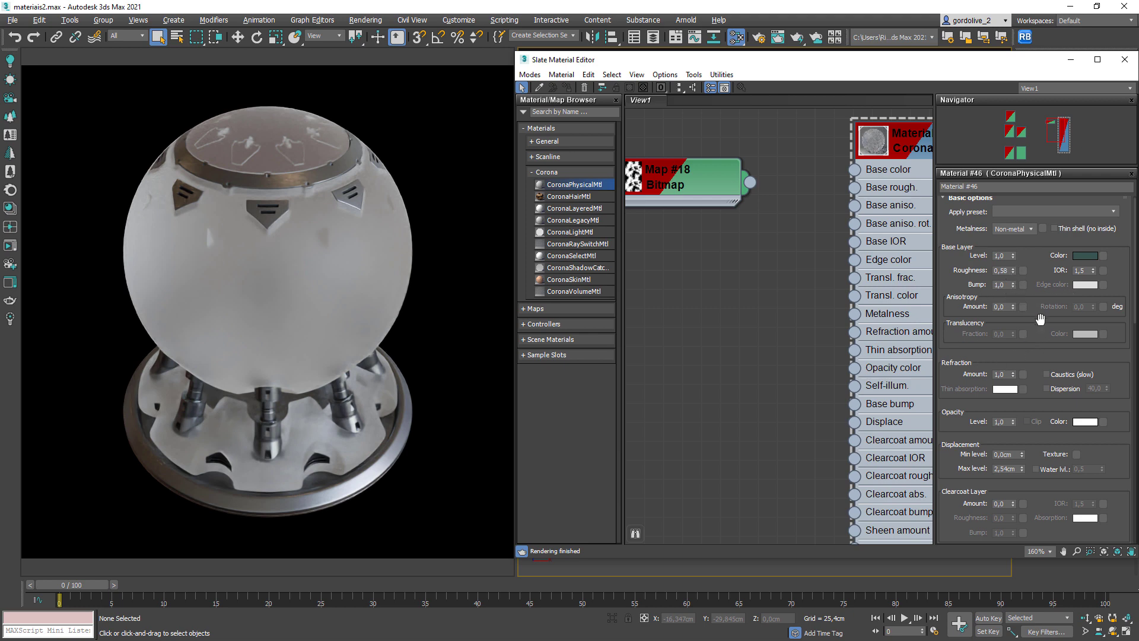
Raise the base layer's anisotropy amount to 0.95 and inspect the stretched reflections on the preview model.
scroll(1013, 283, "down", 1)
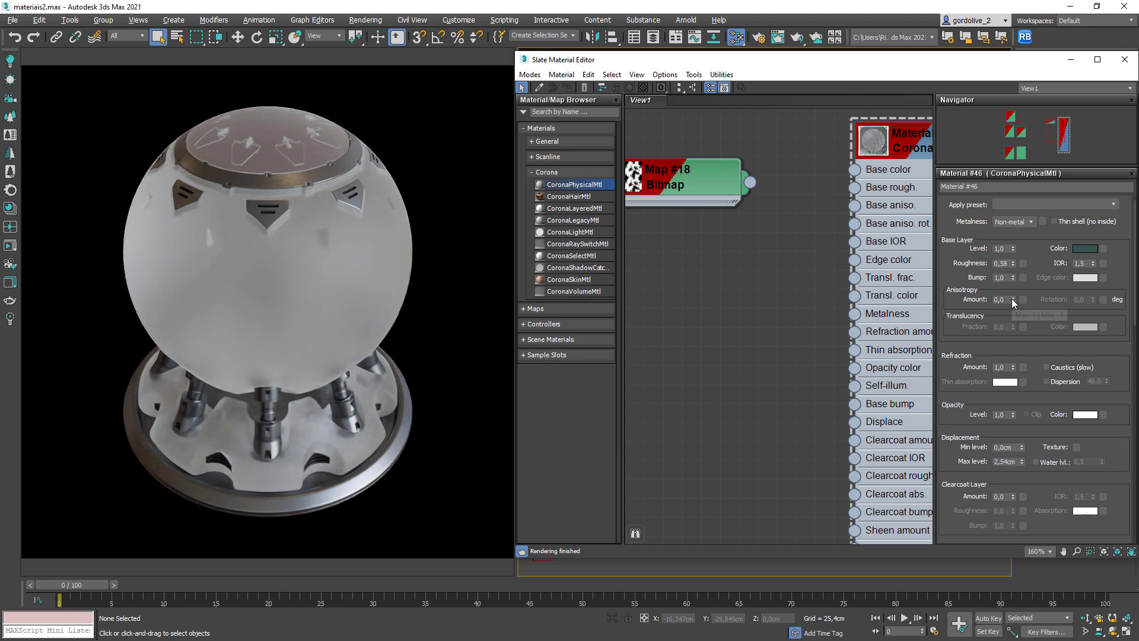
left_click_drag(1013, 299, 999, 240)
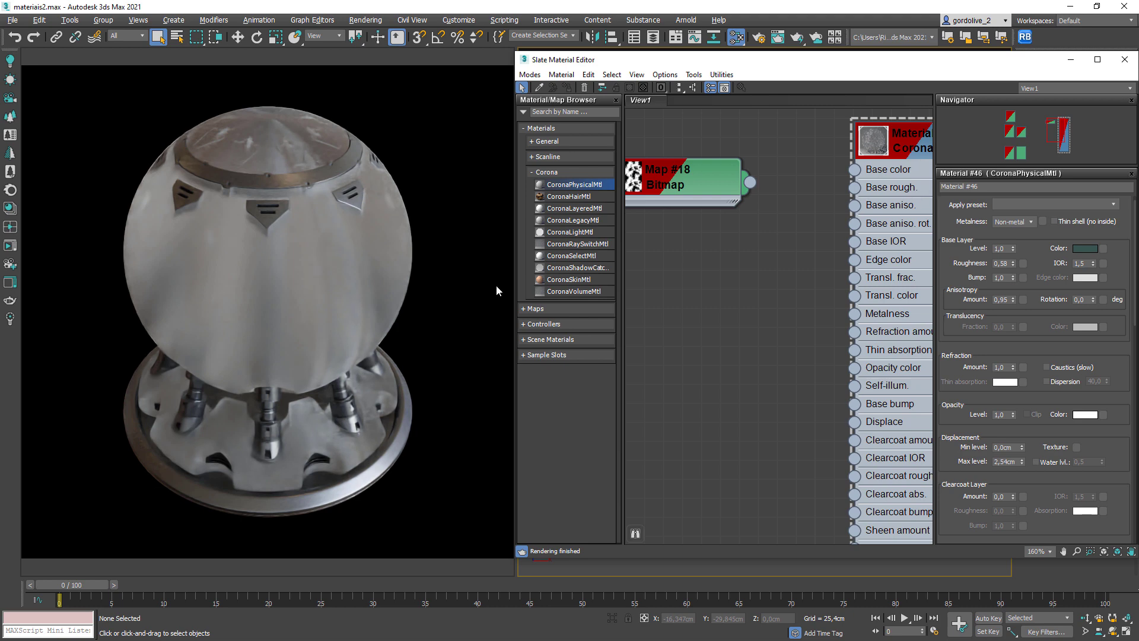
mouse_move(345, 337)
mouse_move(320, 242)
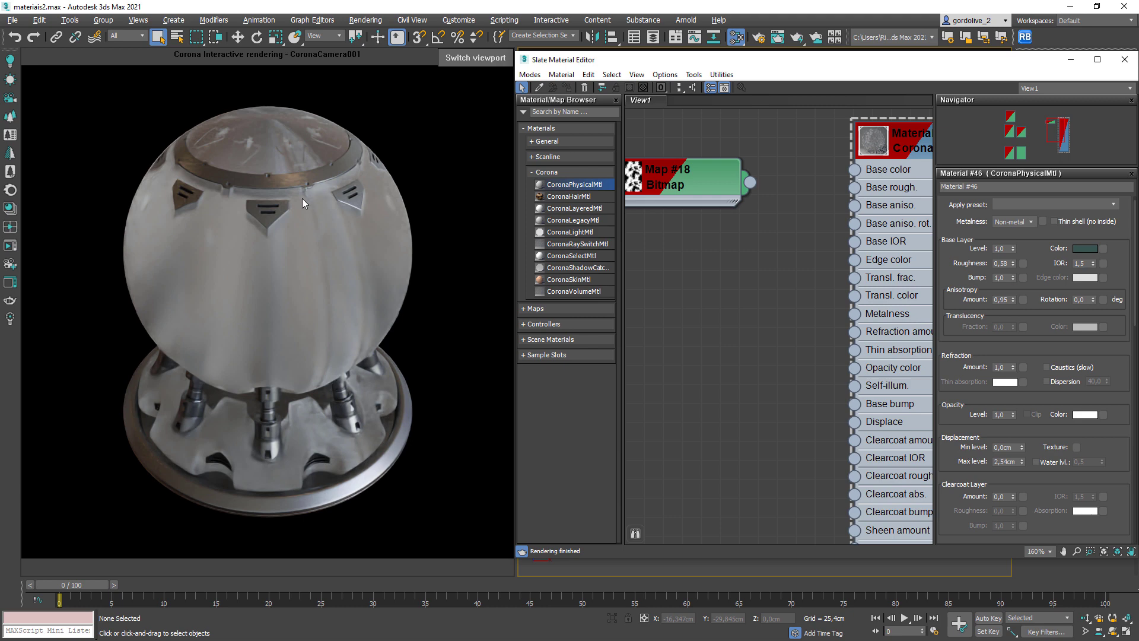
Reset the base roughness and anisotropy amount to 0 and compare the refractive material with Thin shell on and off.
scroll(1044, 316, "up", 1)
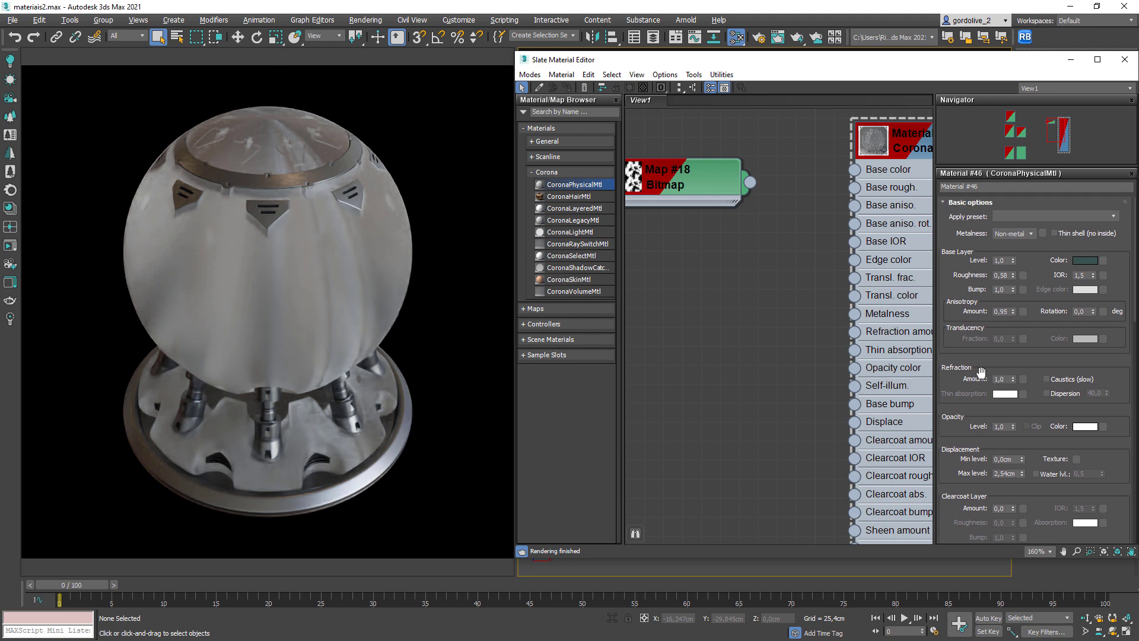
left_click(1059, 233)
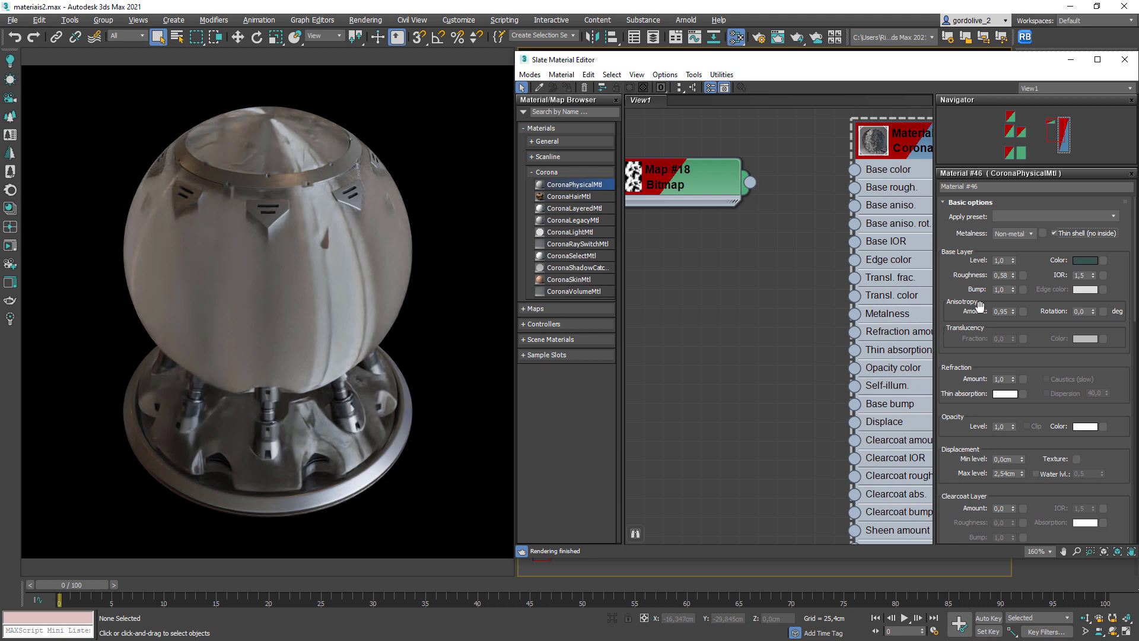
middle_click_drag(885, 209, 860, 205)
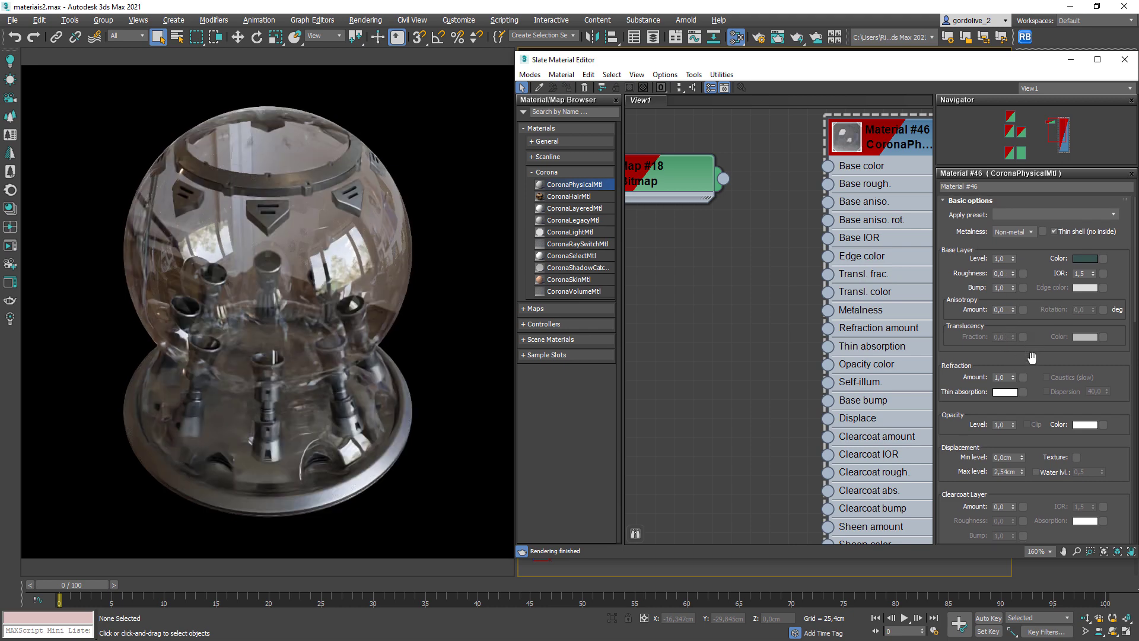
left_click(1054, 231)
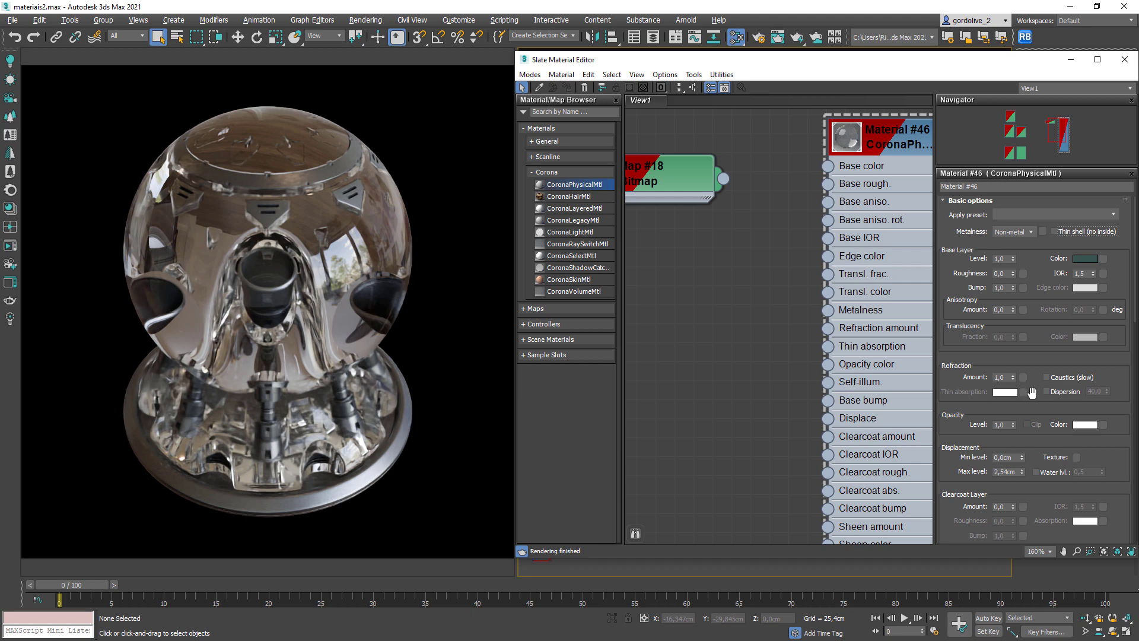
Test Thin shell with green and yellow-green (168, 226, 12) thin absorption colors, cancel the color change and turn Thin shell off.
left_click_drag(1032, 392, 1033, 380)
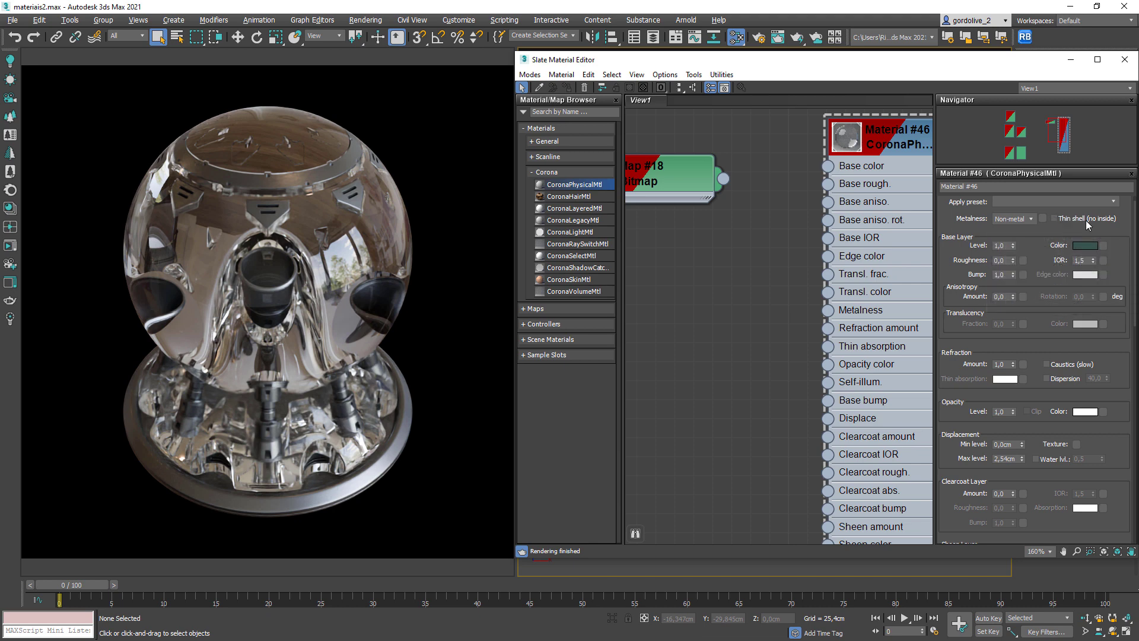
mouse_move(1091, 223)
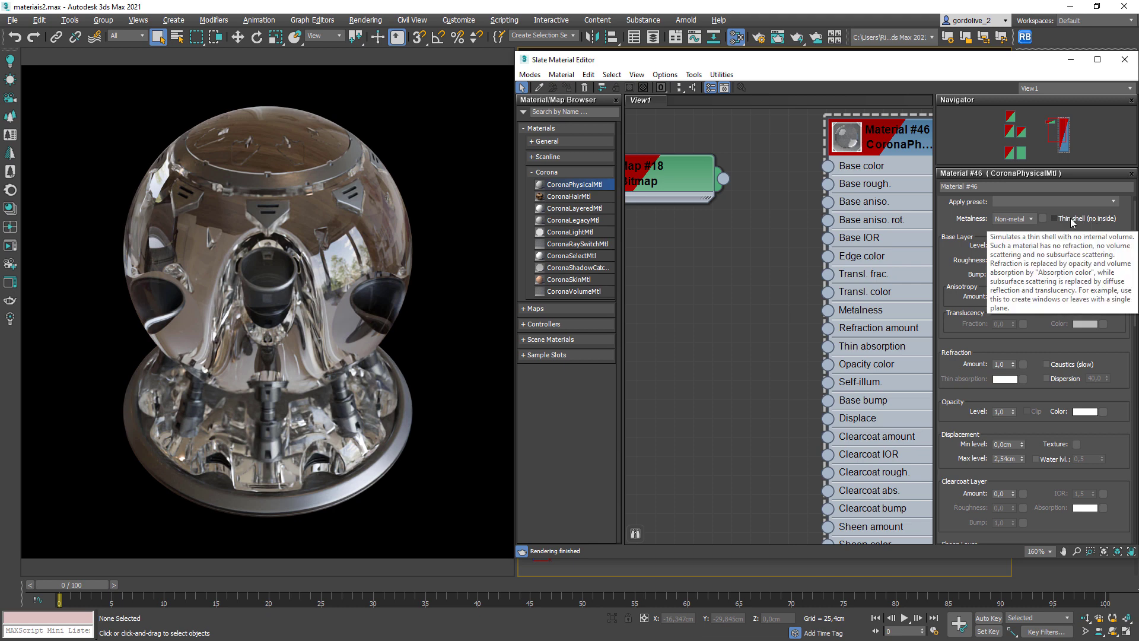
left_click(1070, 218)
left_click(1012, 379)
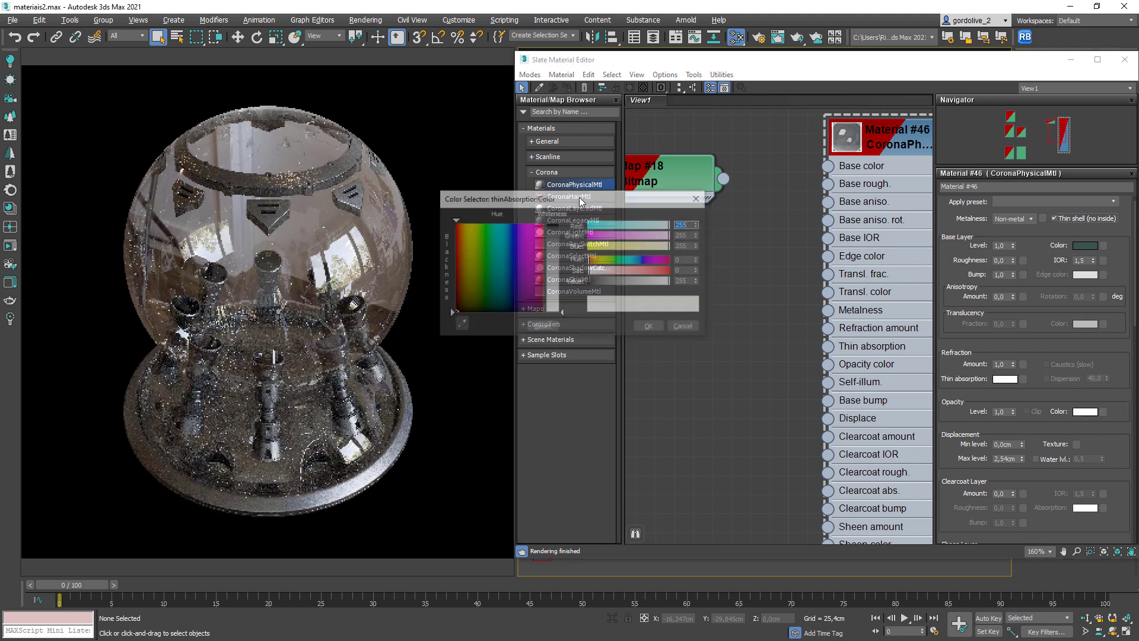
mouse_move(476, 228)
left_mouse_down()
mouse_move(515, 279)
mouse_move(526, 262)
mouse_move(479, 242)
left_mouse_up()
left_click(557, 227)
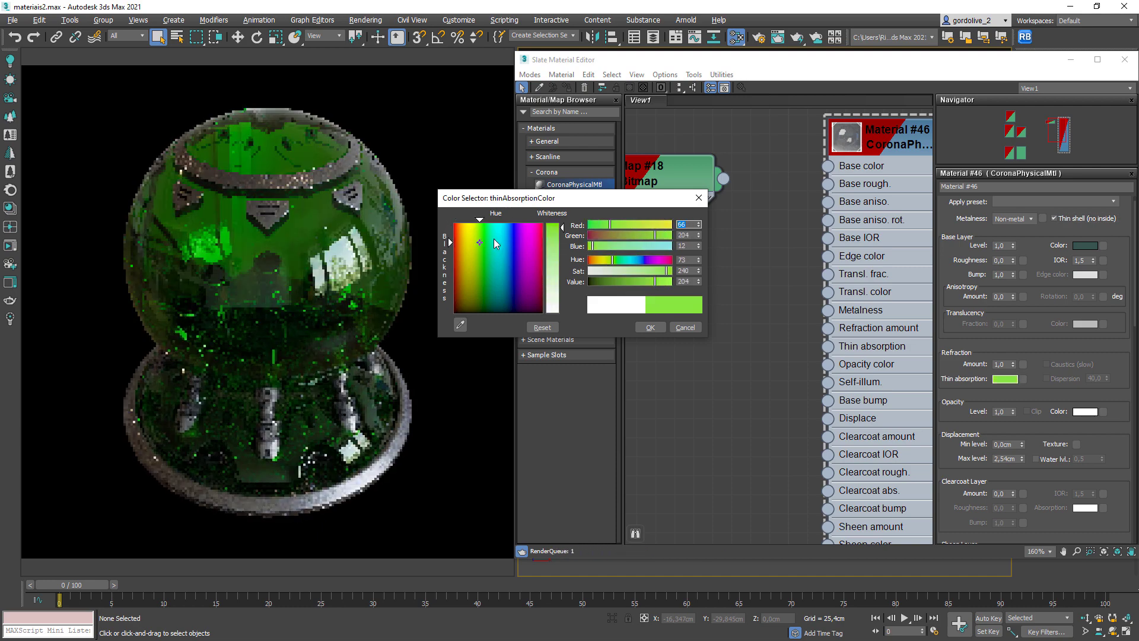
left_click(472, 234)
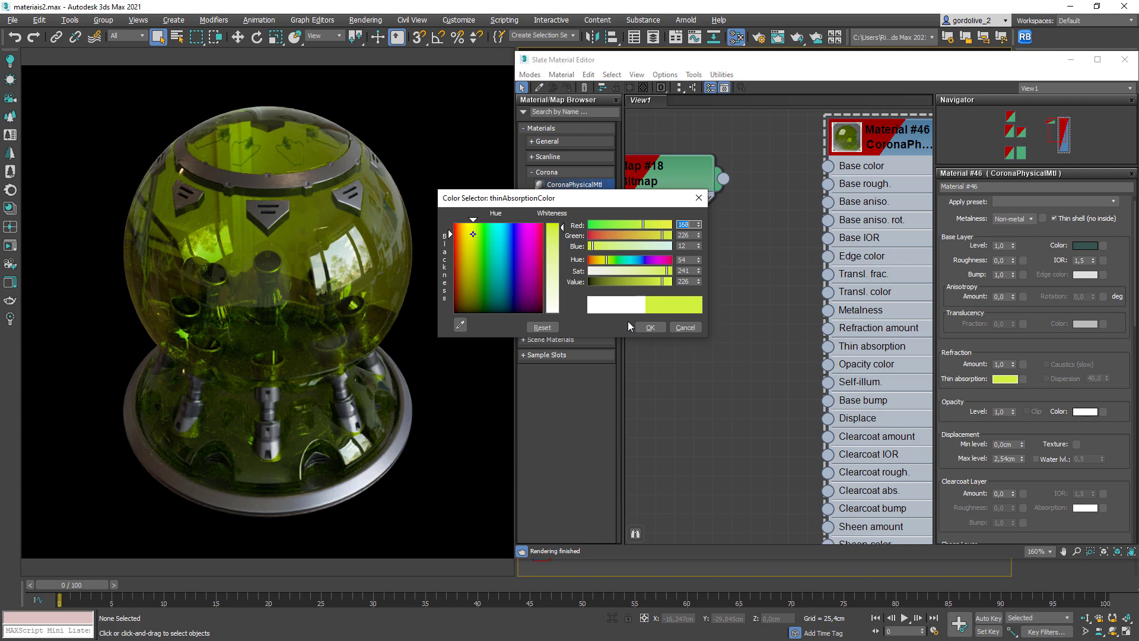
left_click(680, 328)
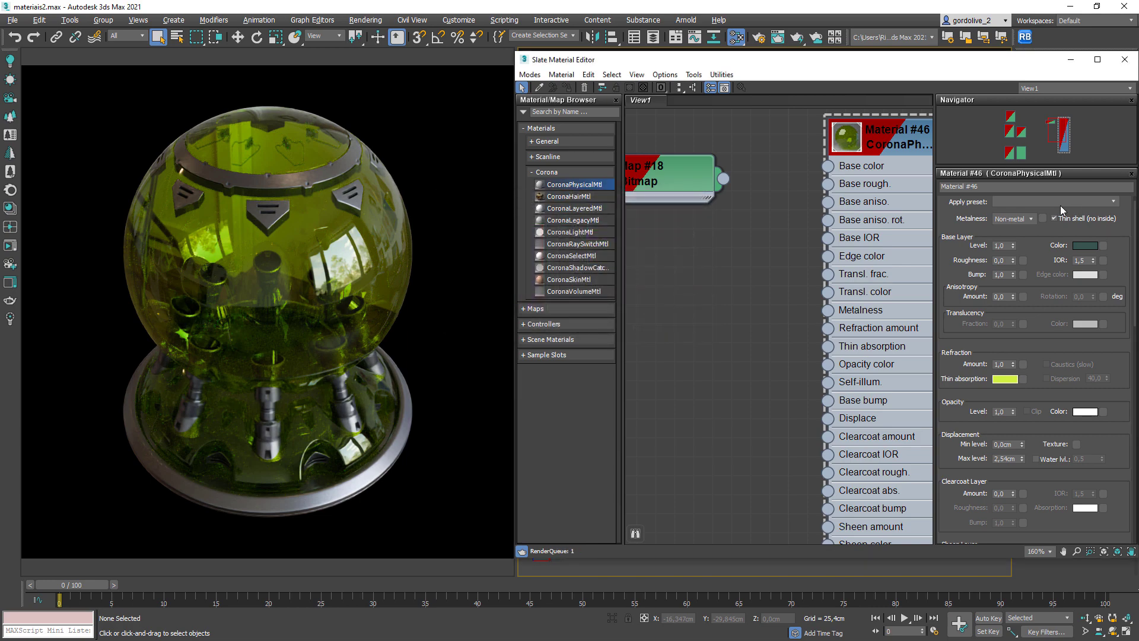
left_click(1053, 218)
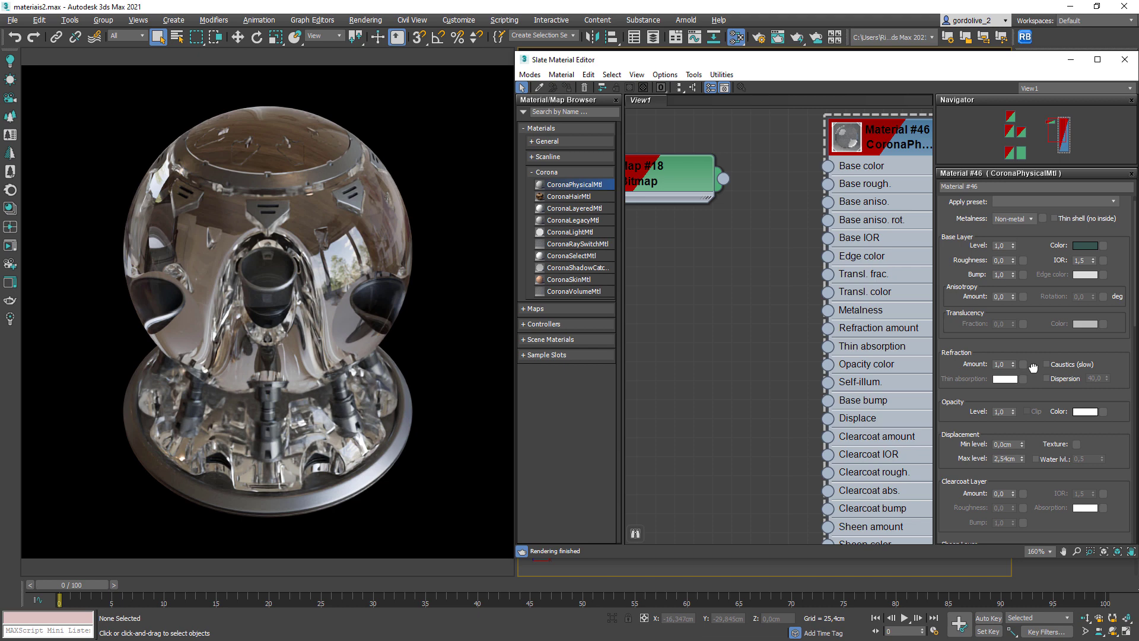
Expand the Media options of the material to show its volumetric and subsurface scattering settings.
scroll(1032, 380, "down", 5)
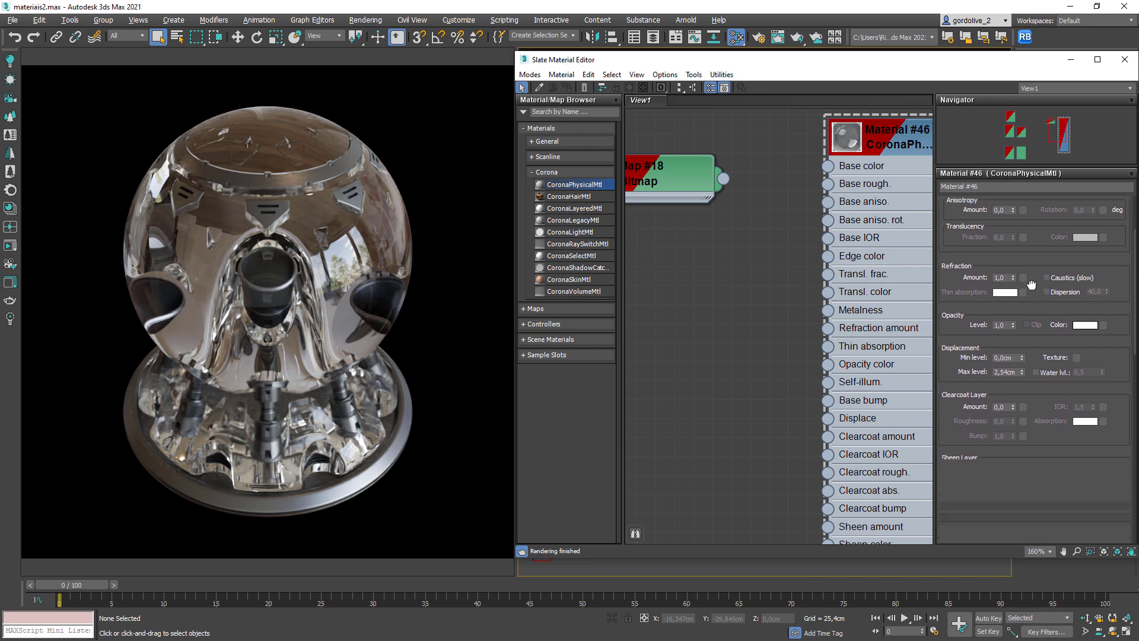
scroll(1029, 398, "down", 3)
left_click(988, 329)
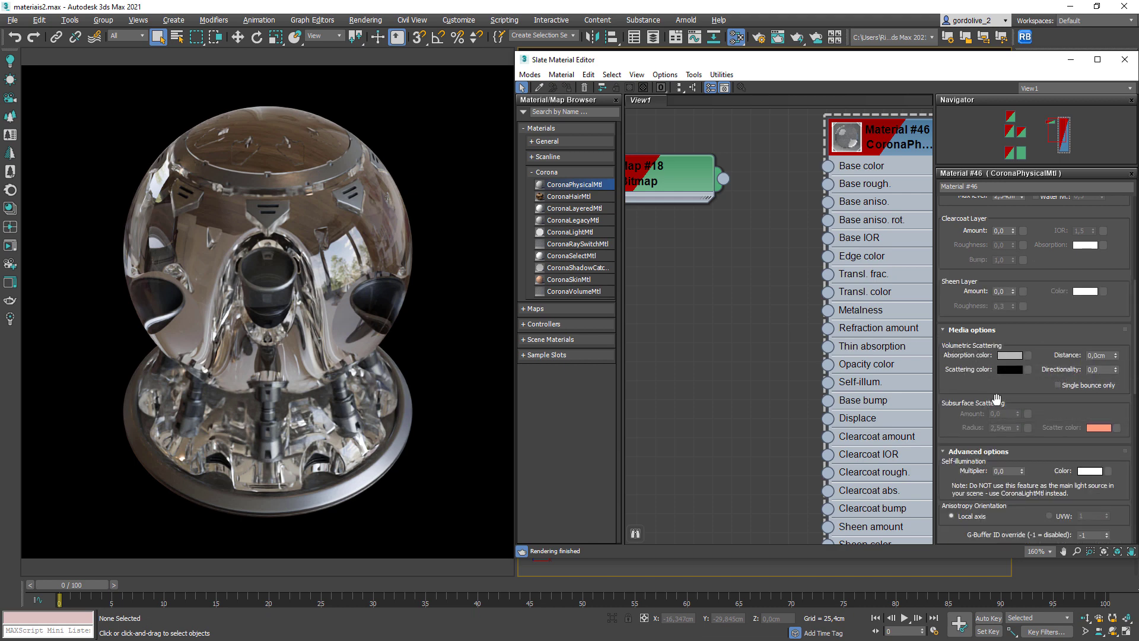
Set the volumetric scattering absorption distance to 5 cm in the material's Media options.
double_click(1110, 354)
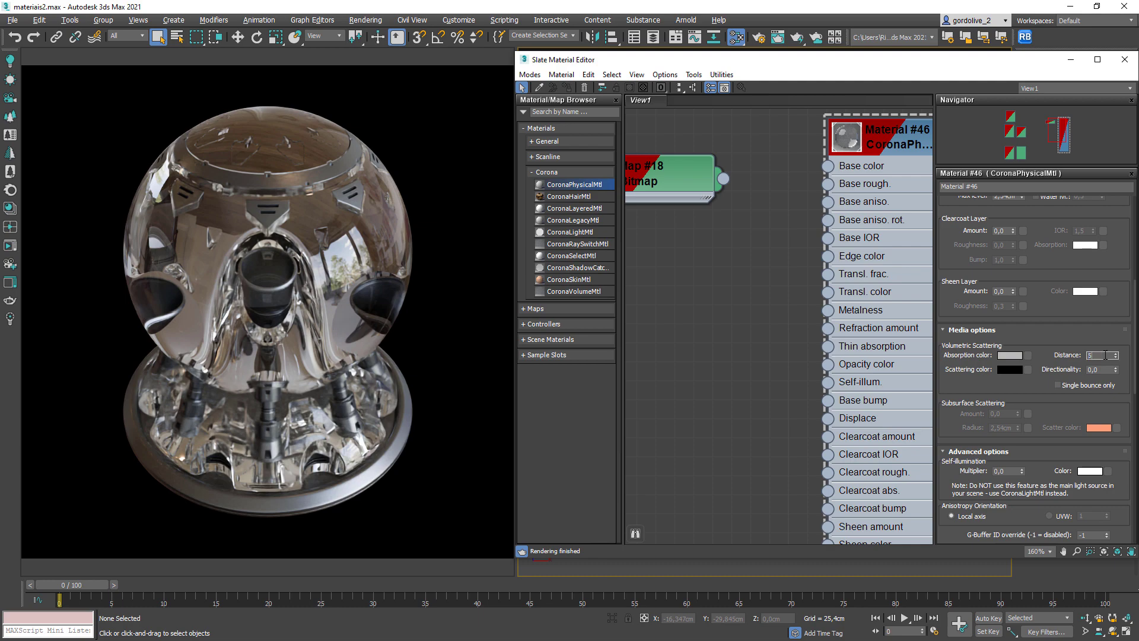
type("5")
key("Return")
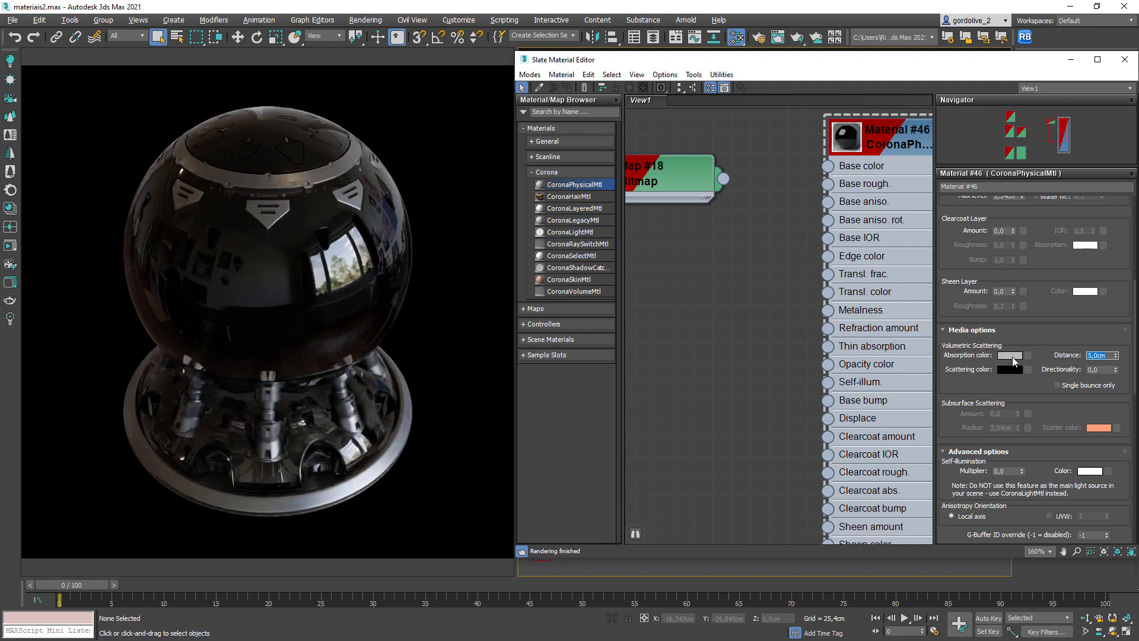
Try a light yellow volumetric absorption color (255, 236, 128) and cancel the color change.
left_click(1012, 356)
left_click(466, 224)
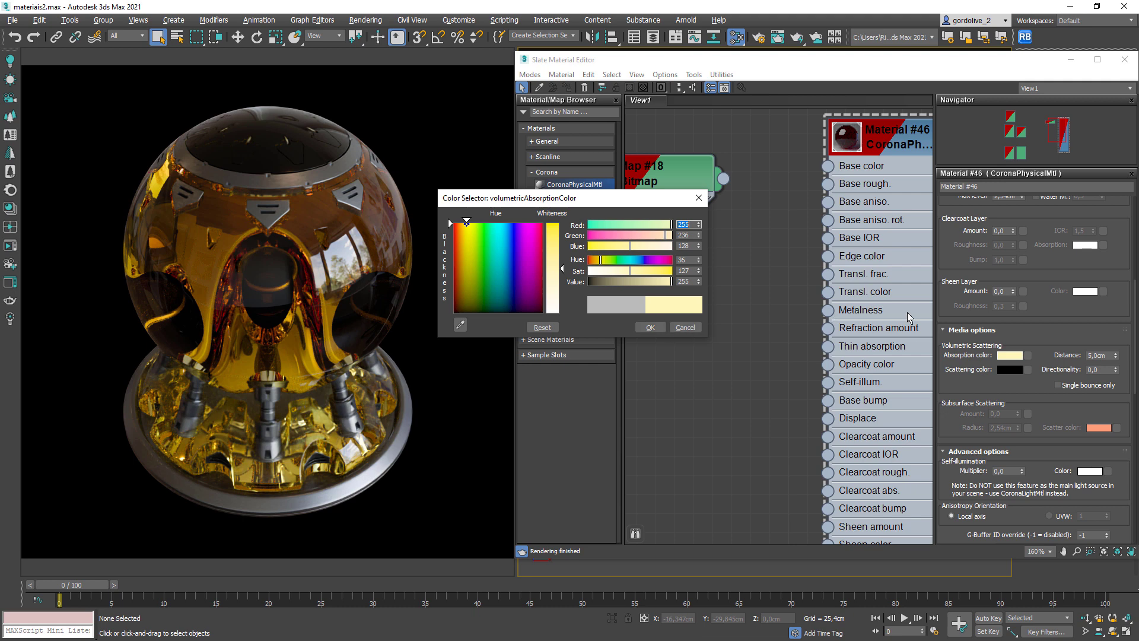
left_click(685, 328)
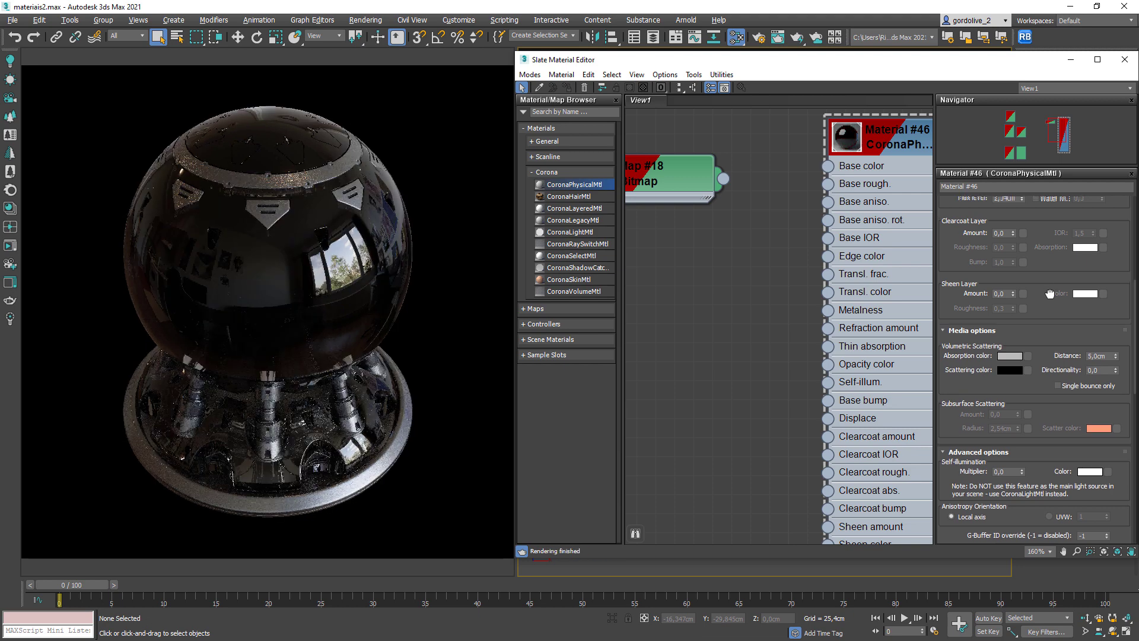
Reset the material's refraction amount to 0.
scroll(1022, 351, "up", 5)
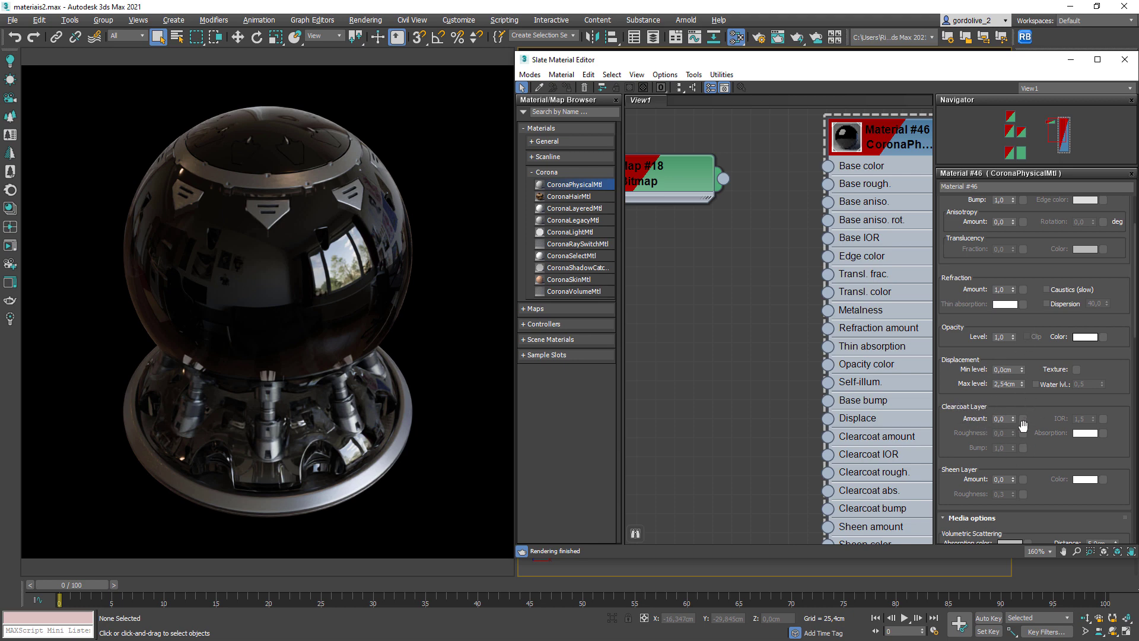
scroll(1025, 314, "up", 3)
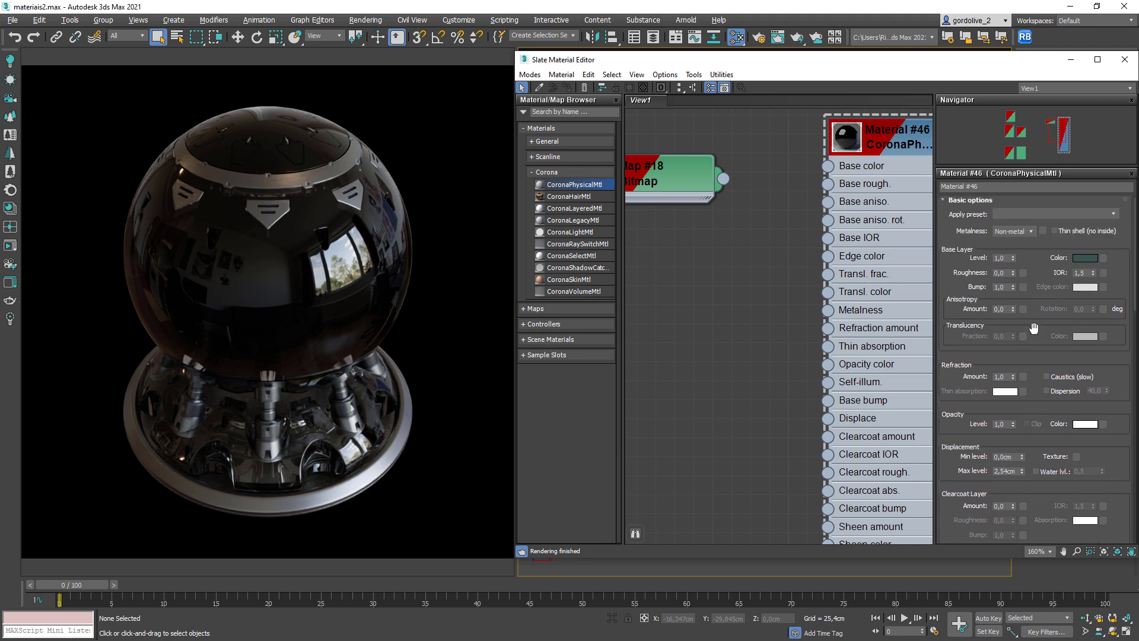
right_click(1013, 378)
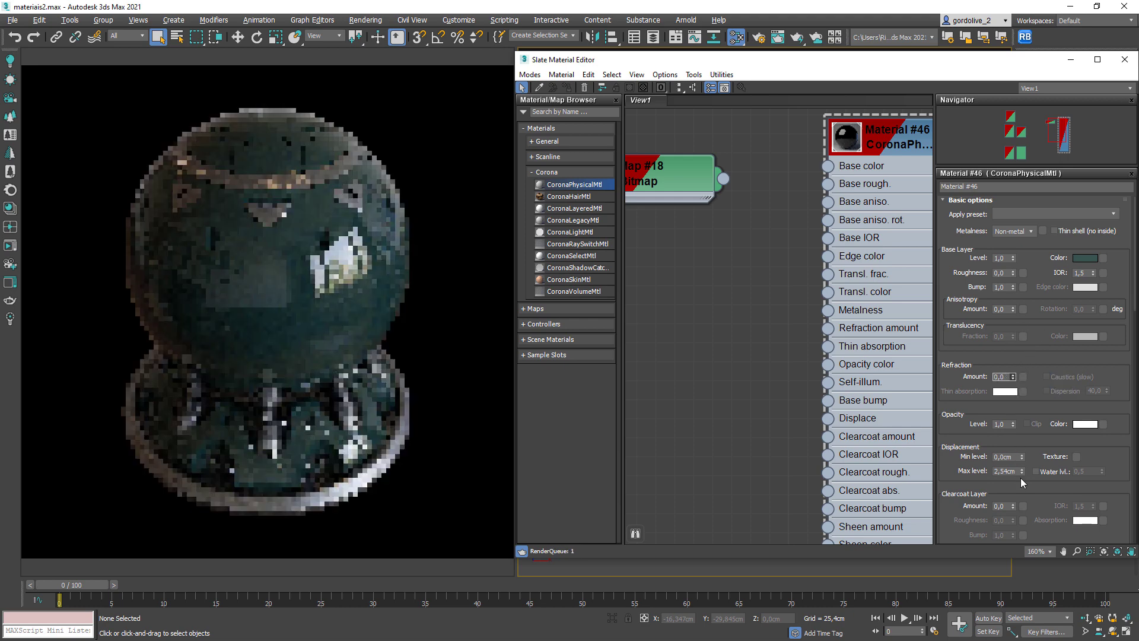
Bring the wood bitmap node next to the physical material and connect it to the Base color input.
scroll(1033, 392, "down", 3)
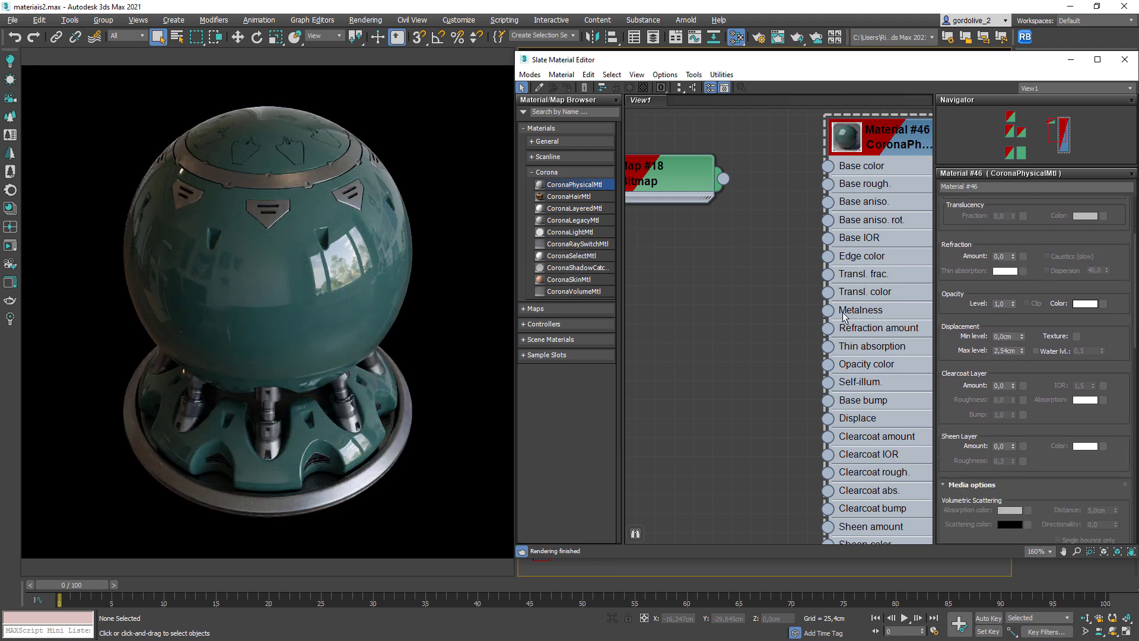
scroll(728, 346, "down", 4)
scroll(779, 321, "down", 4)
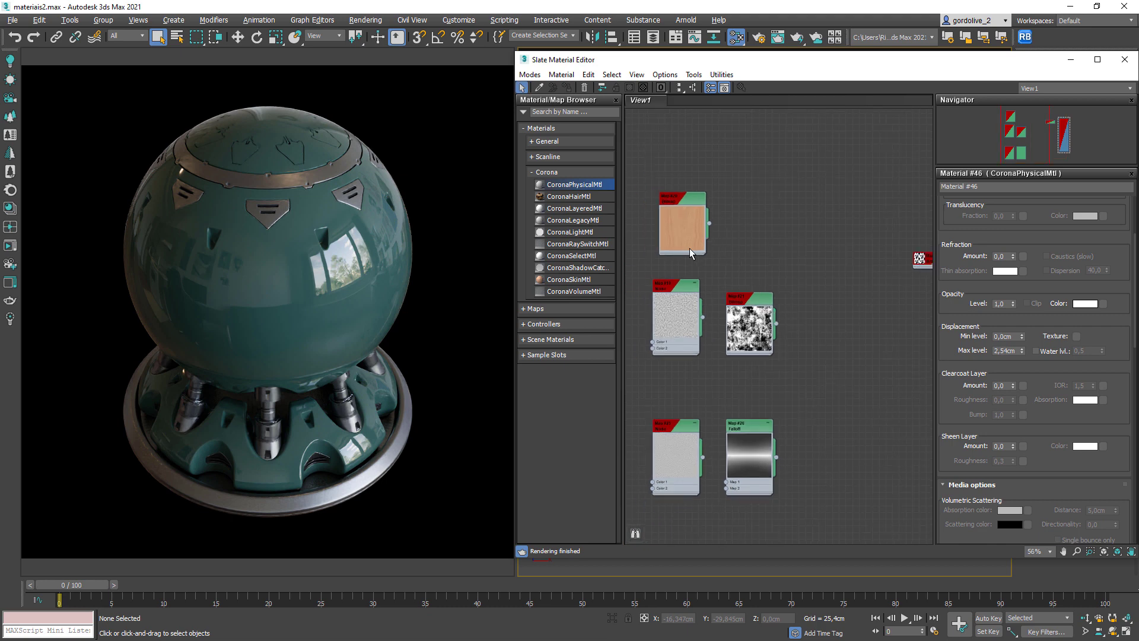
middle_click_drag(927, 348, 786, 303)
left_click_drag(795, 253, 693, 243)
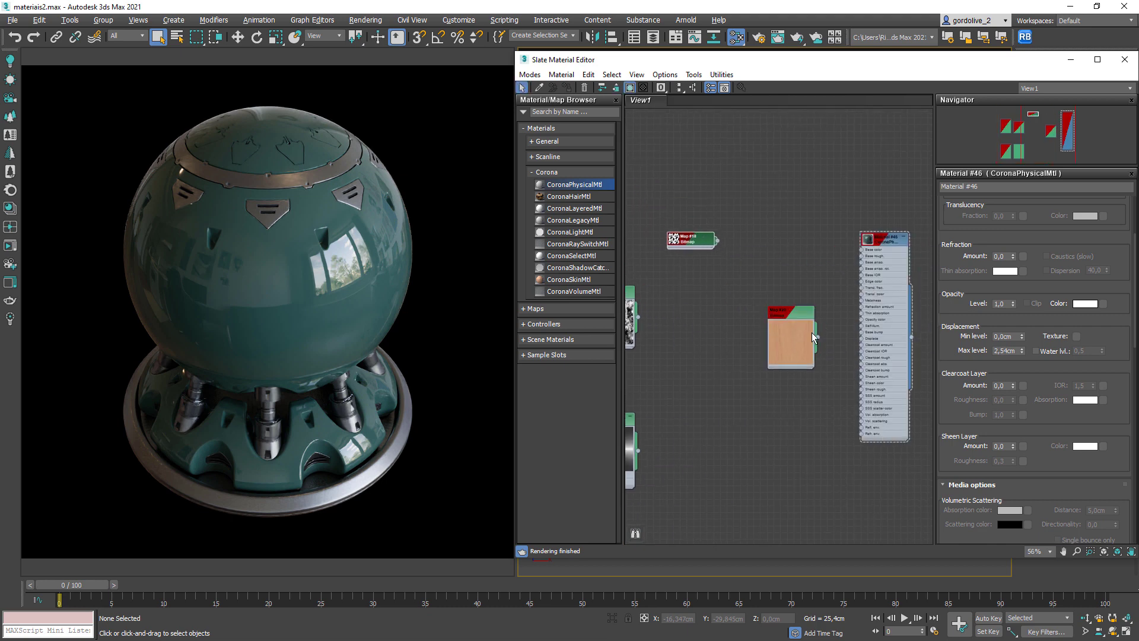
left_click_drag(788, 311, 886, 249)
scroll(831, 257, "up", 3)
scroll(831, 261, "up", 1)
middle_click_drag(869, 344, 778, 330)
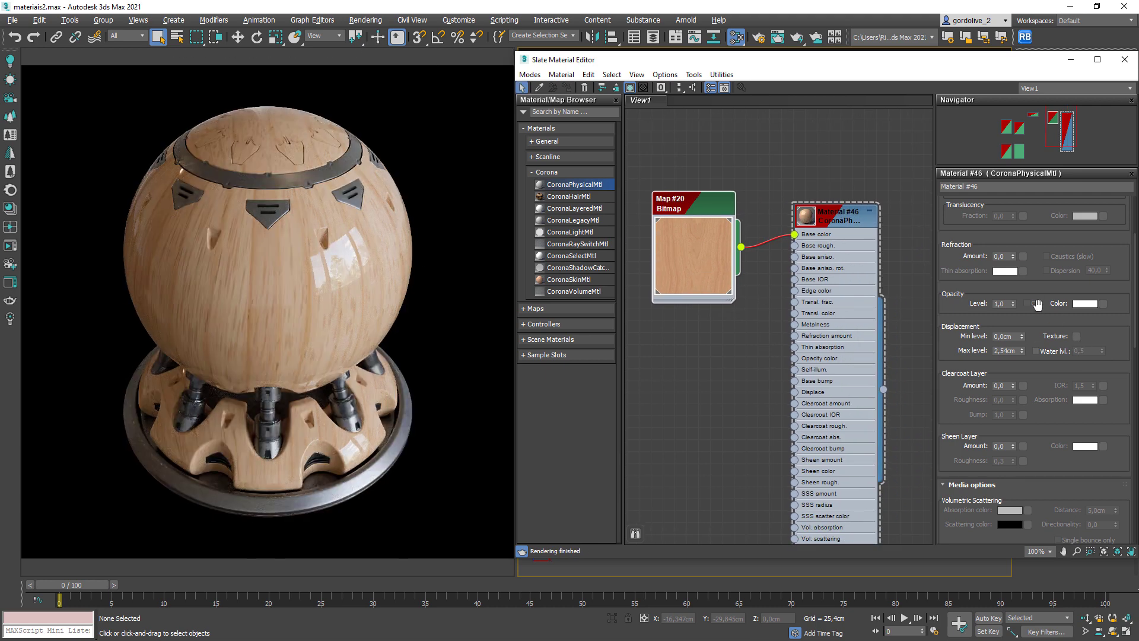
Set the base layer roughness to 0.4 and raise the clearcoat layer amount to 1.0.
scroll(1040, 263, "up", 3)
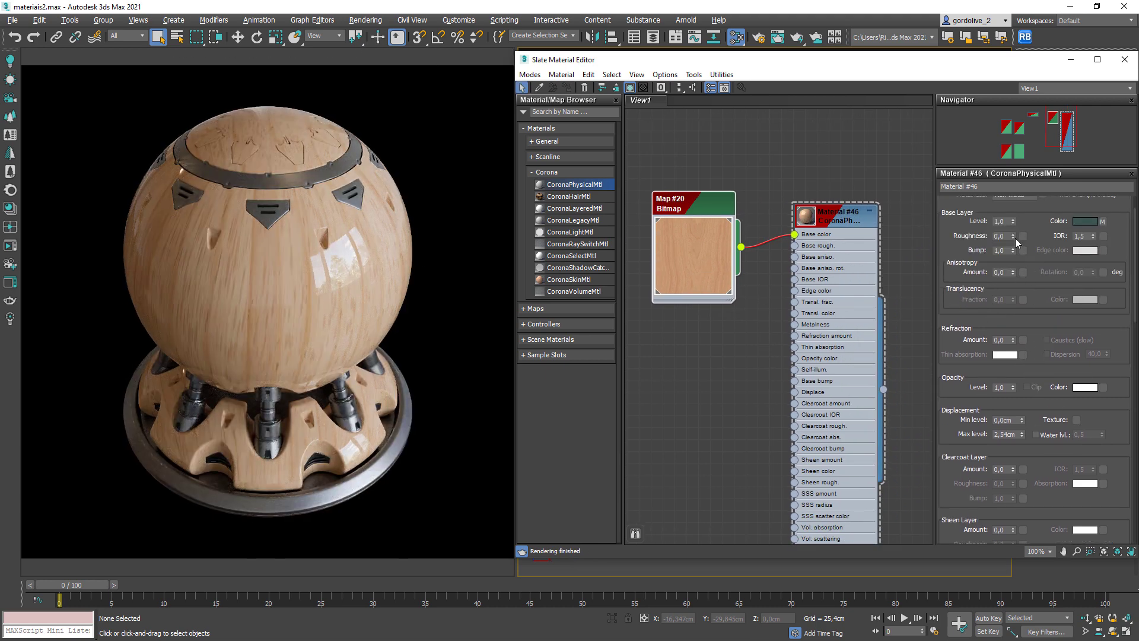
left_click_drag(1016, 237, 1014, 276)
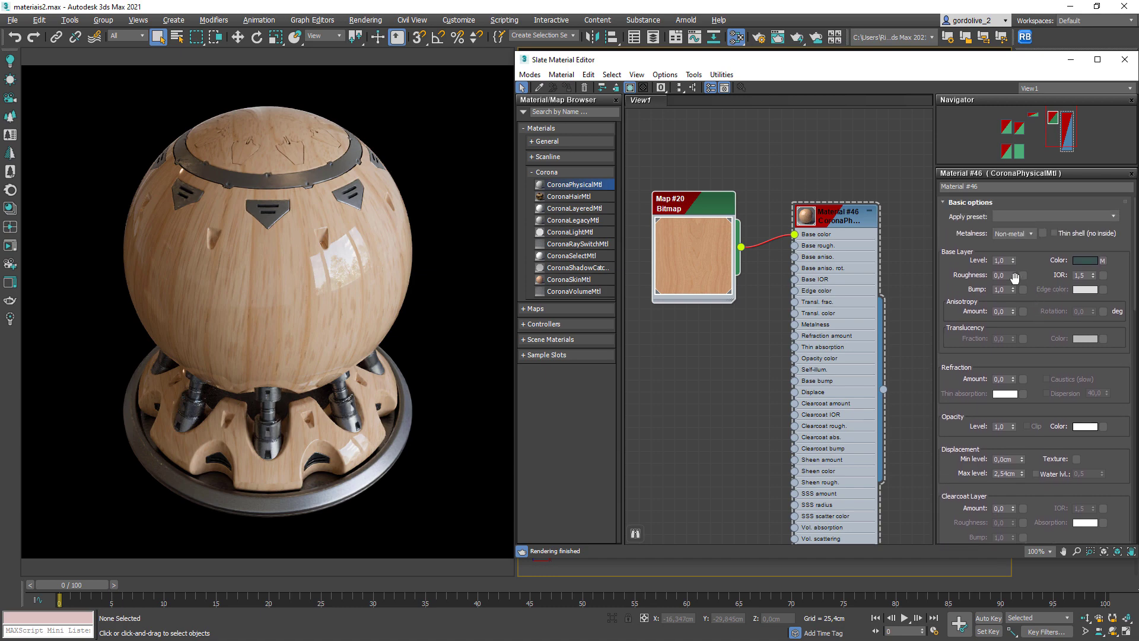
left_click_drag(1014, 279, 1017, 256)
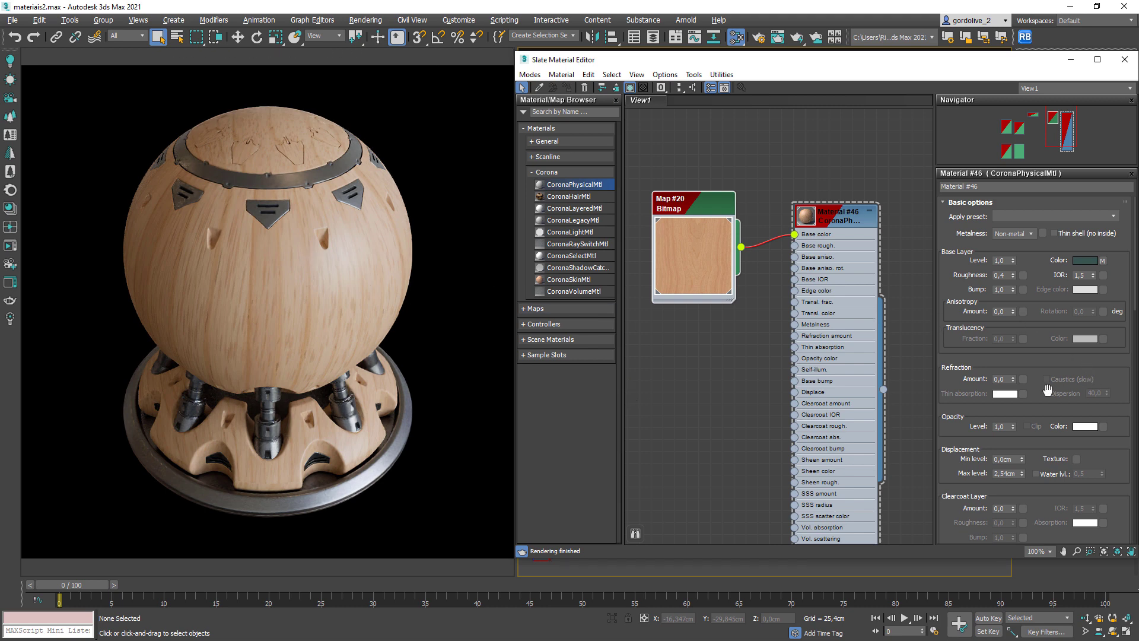
scroll(1041, 388, "down", 5)
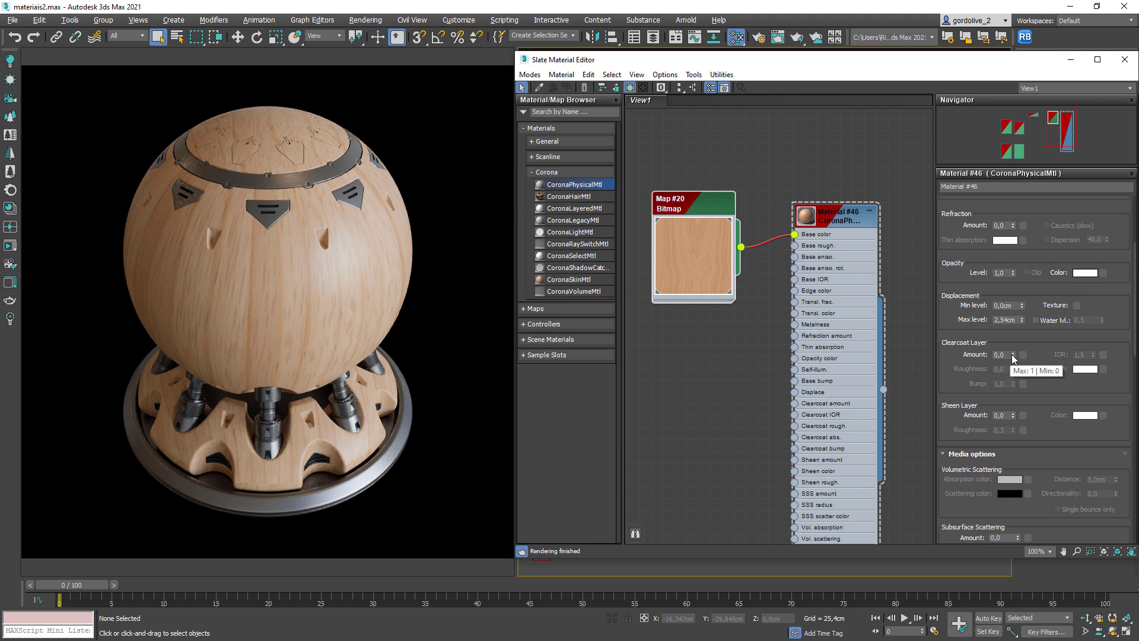
left_click_drag(1013, 357, 1000, 214)
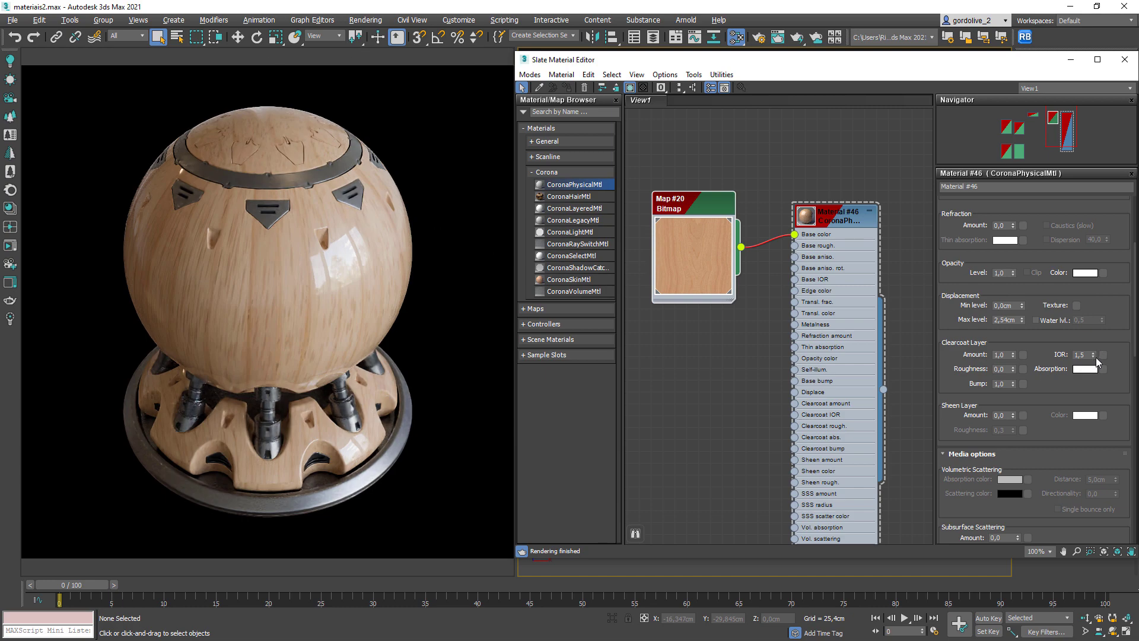
Try a clearcoat IOR of 3.0 on the wood material and undo the change.
left_click_drag(1094, 357, 1094, 338)
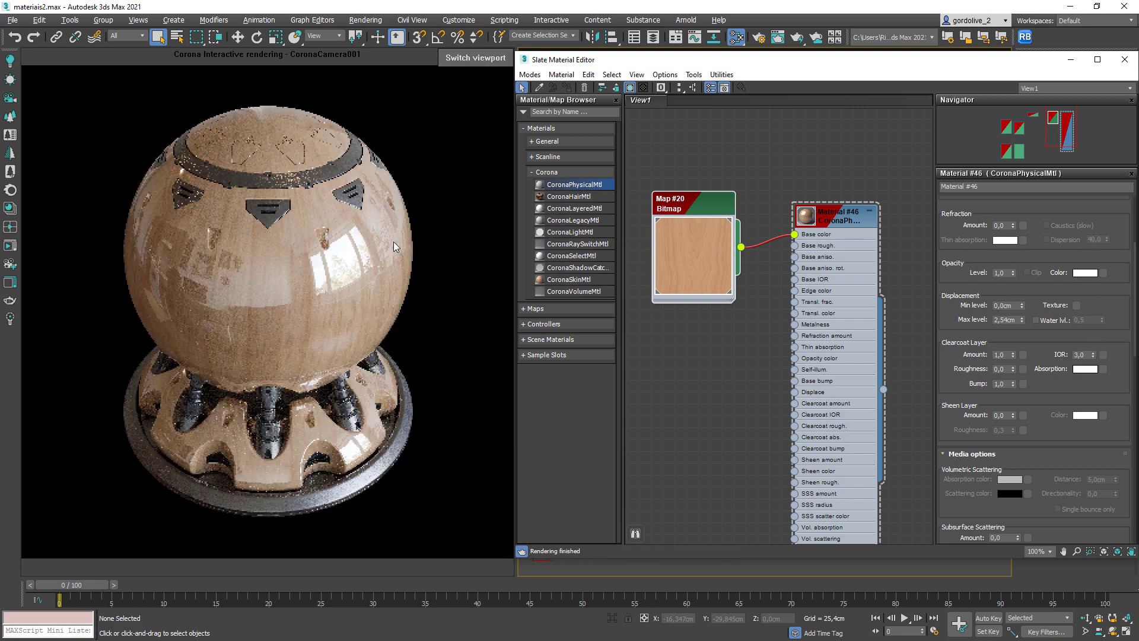
key("ctrl+z")
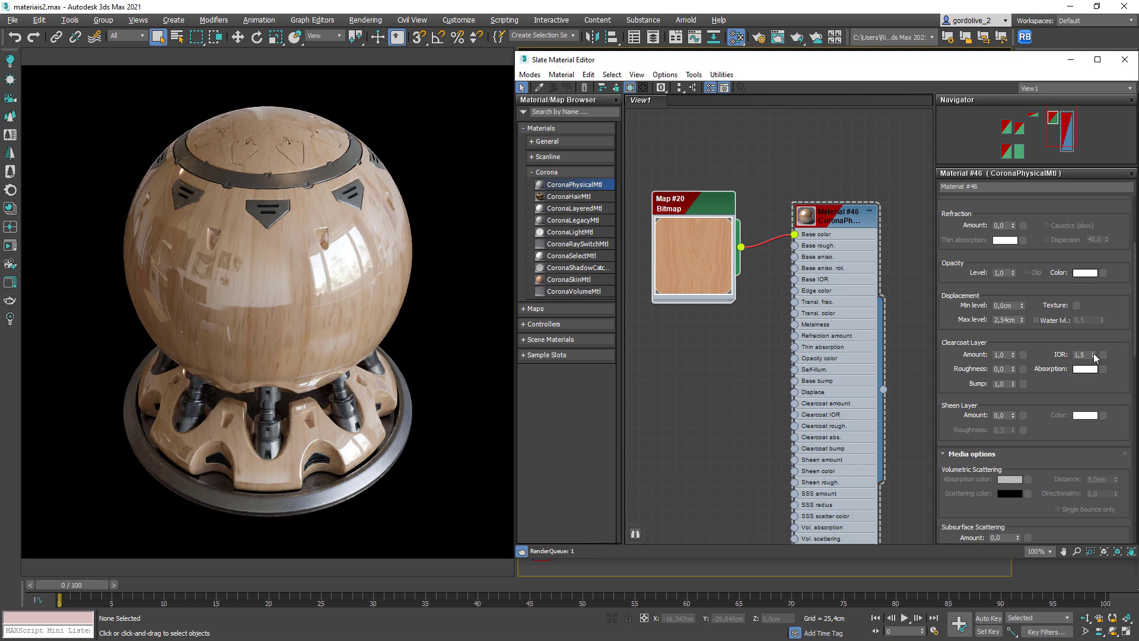
left_click_drag(1013, 368, 1010, 383)
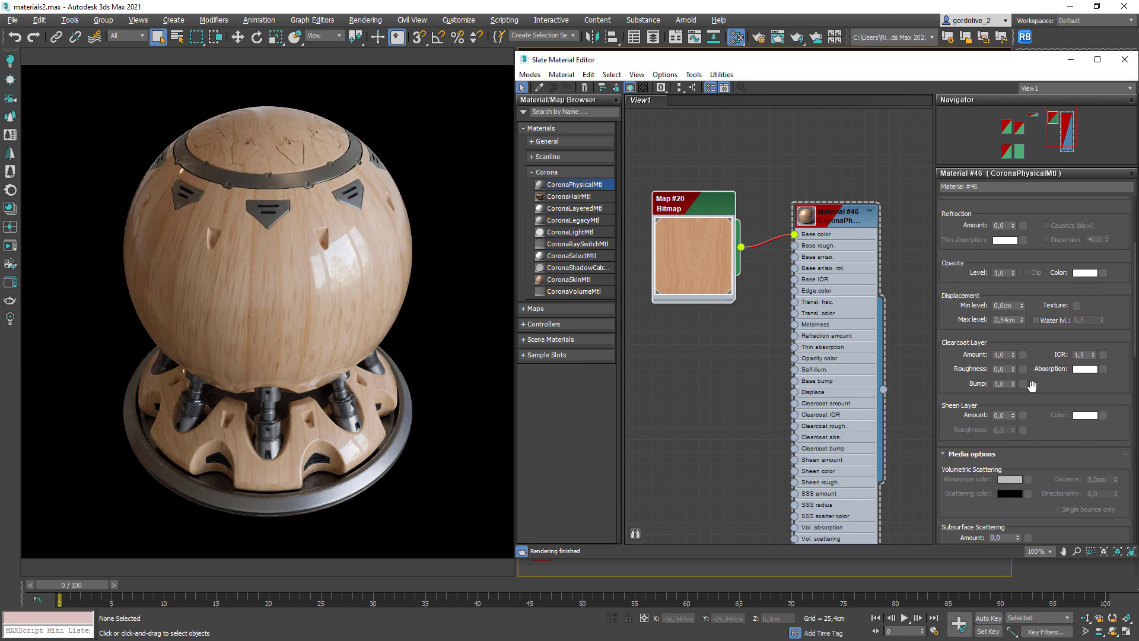
Set the clearcoat absorption color to a dark brown (95, 81, 73) and accept it.
left_click_drag(1030, 386, 1012, 377)
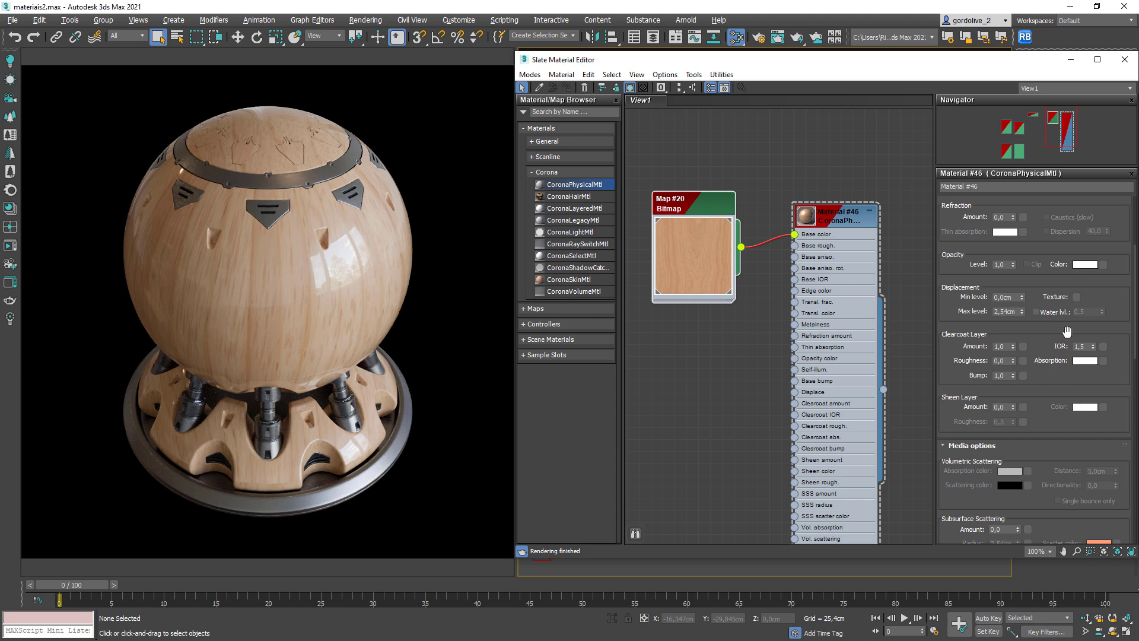
left_click(1083, 360)
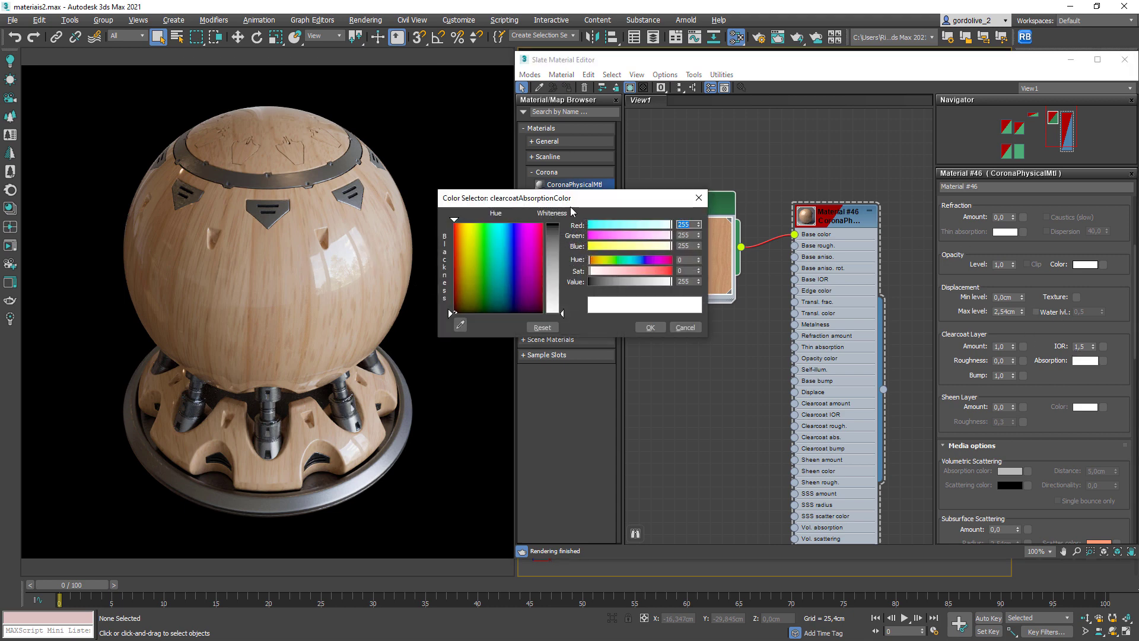
left_click_drag(571, 198, 711, 175)
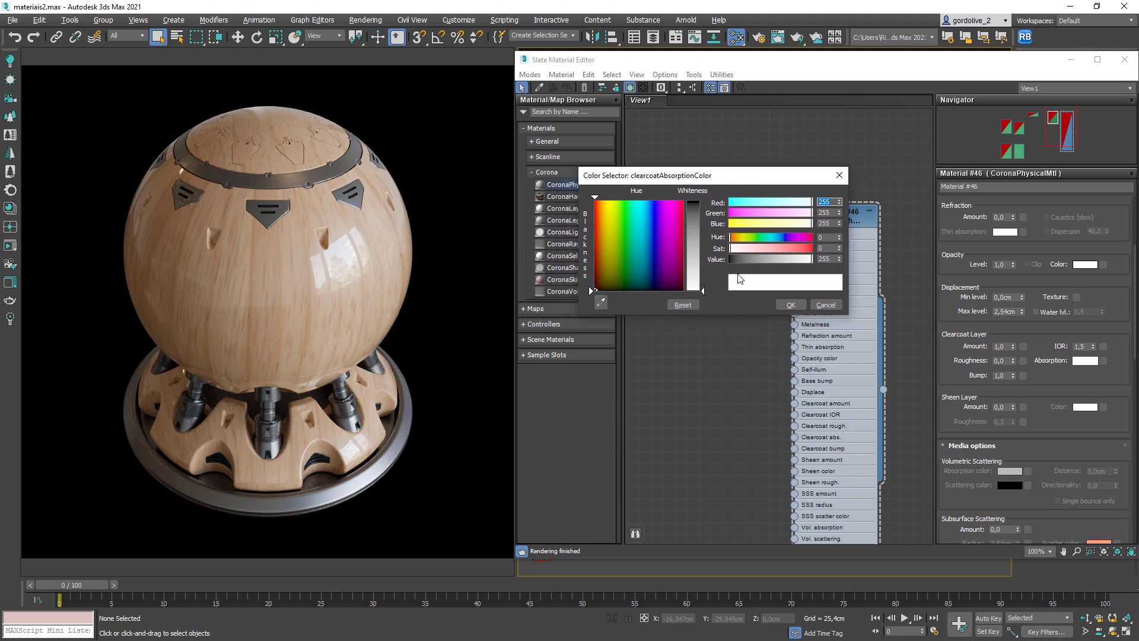
left_click_drag(785, 256, 763, 260)
mouse_move(676, 248)
left_mouse_down()
mouse_move(599, 213)
mouse_move(599, 201)
left_mouse_up()
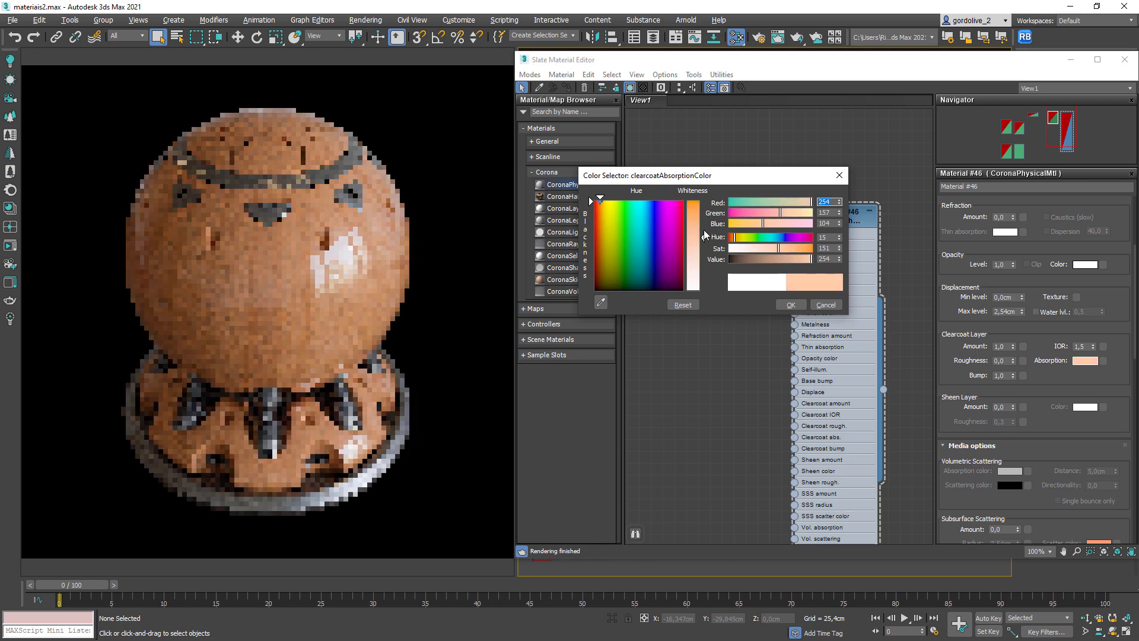
left_click_drag(778, 248, 762, 269)
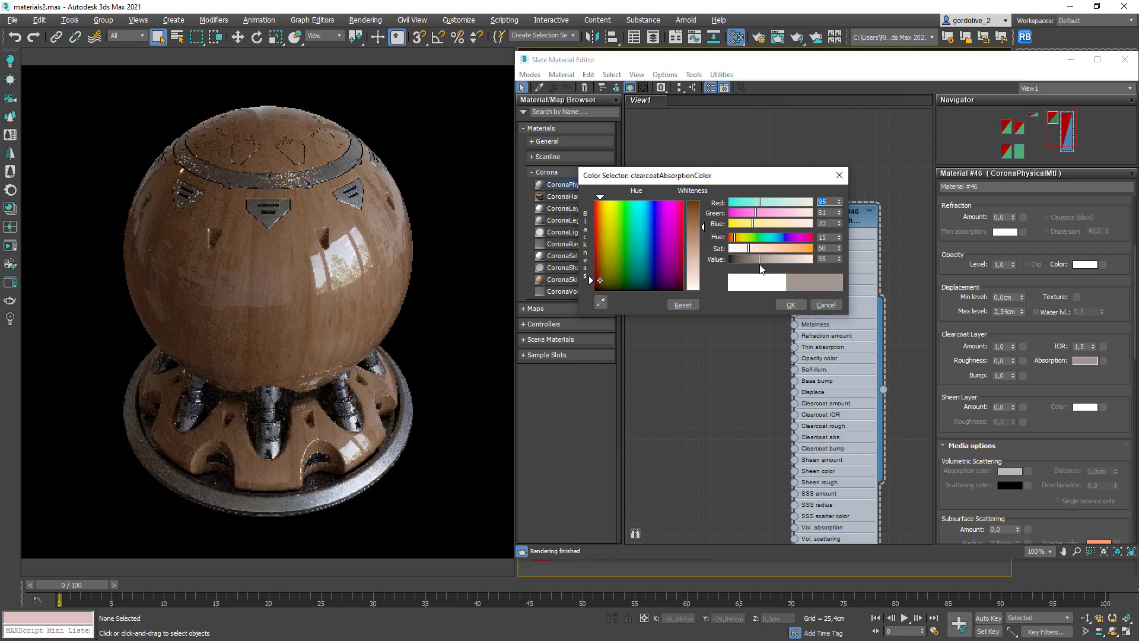
left_click(788, 304)
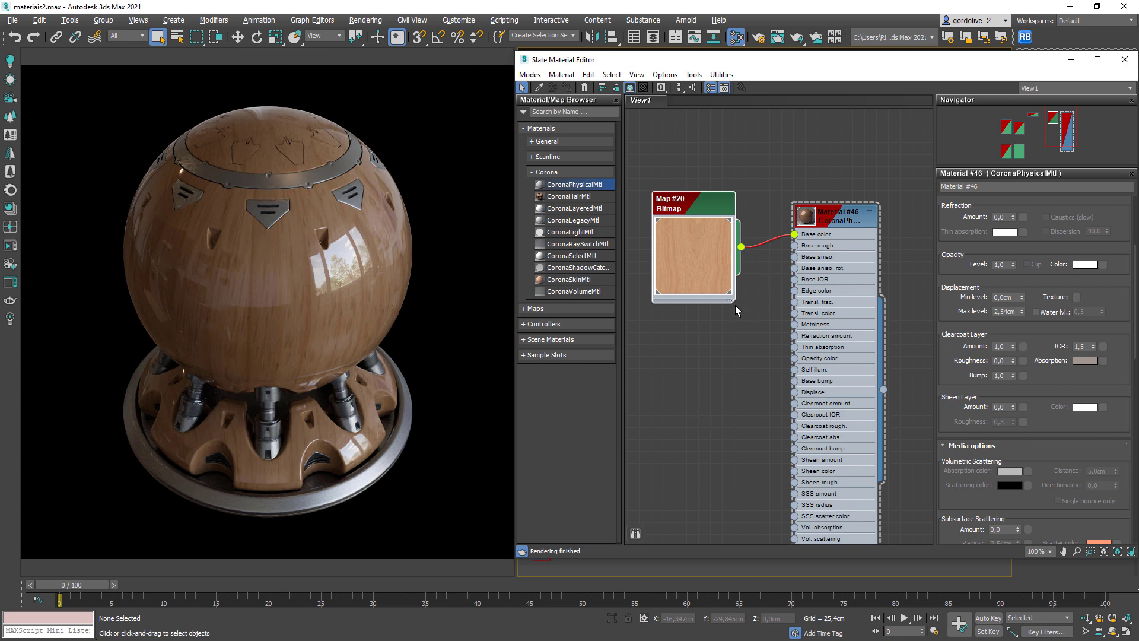
Place the black-and-white grunge bitmap below the wood bitmap and connect it to the Clearcoat rough. input.
middle_click_drag(743, 301, 789, 275)
left_click_drag(756, 232, 733, 198)
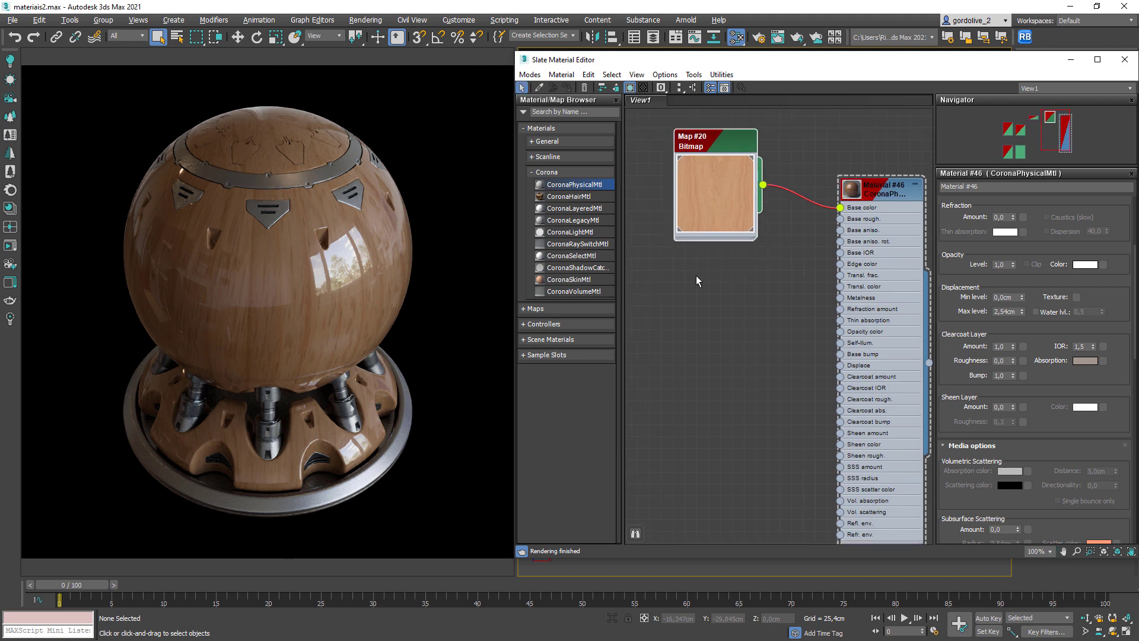
scroll(696, 275, "down", 5)
middle_click_drag(696, 276, 728, 332)
scroll(703, 283, "down", 1)
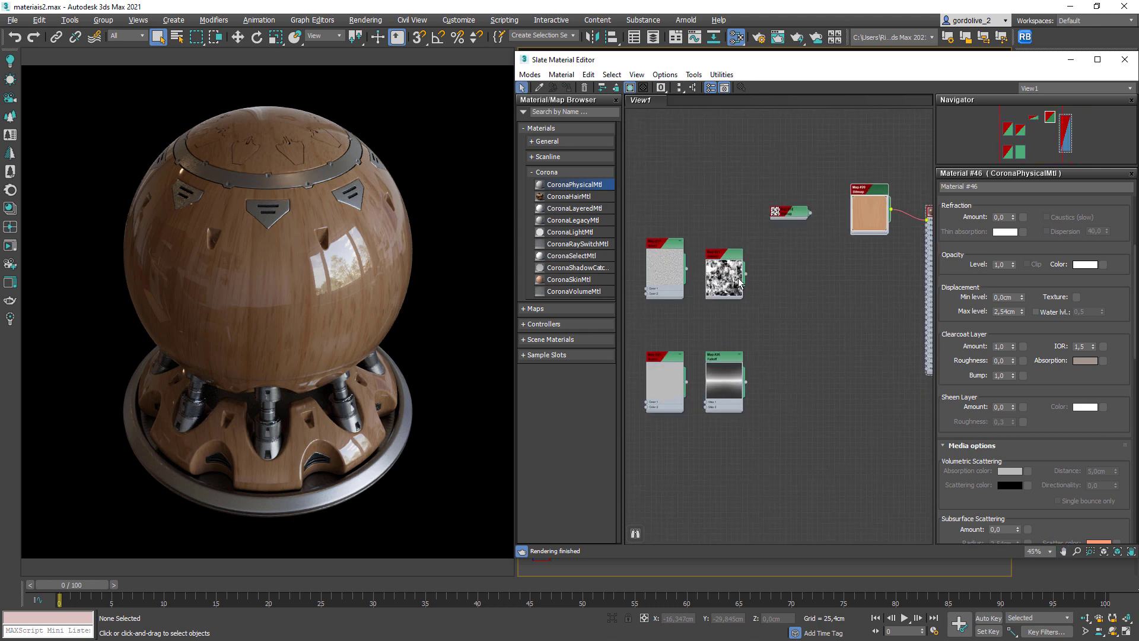
left_click_drag(736, 277, 876, 277)
scroll(876, 278, "up", 5)
middle_click_drag(901, 267, 749, 332)
scroll(824, 289, "up", 2)
left_click_drag(705, 338, 832, 408)
scroll(768, 415, "up", 1)
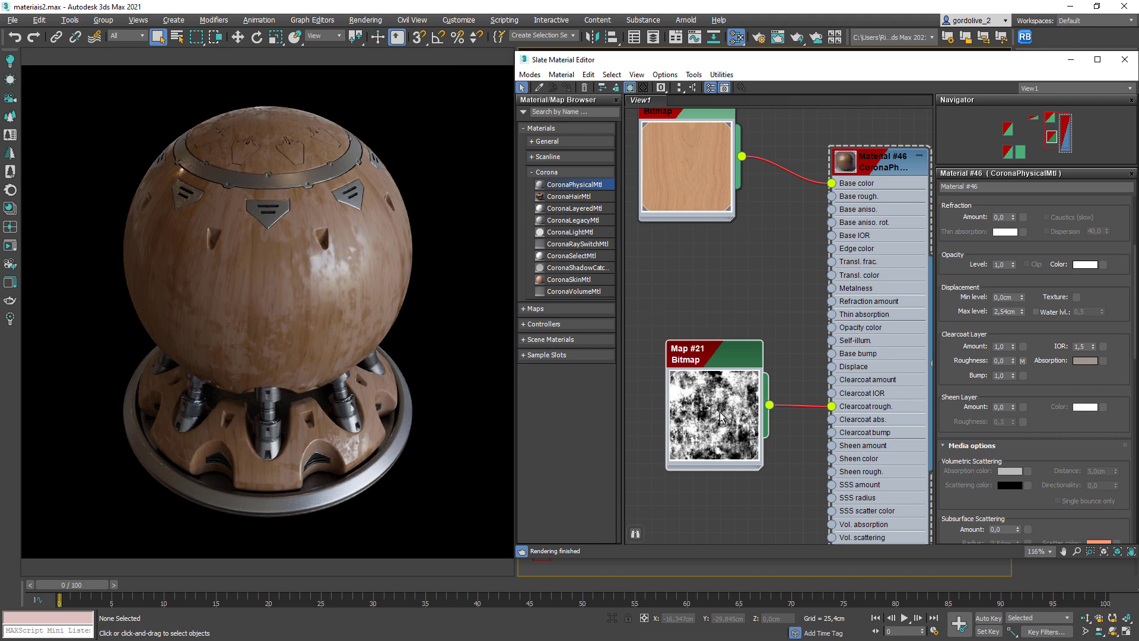
left_click_drag(714, 414, 685, 414)
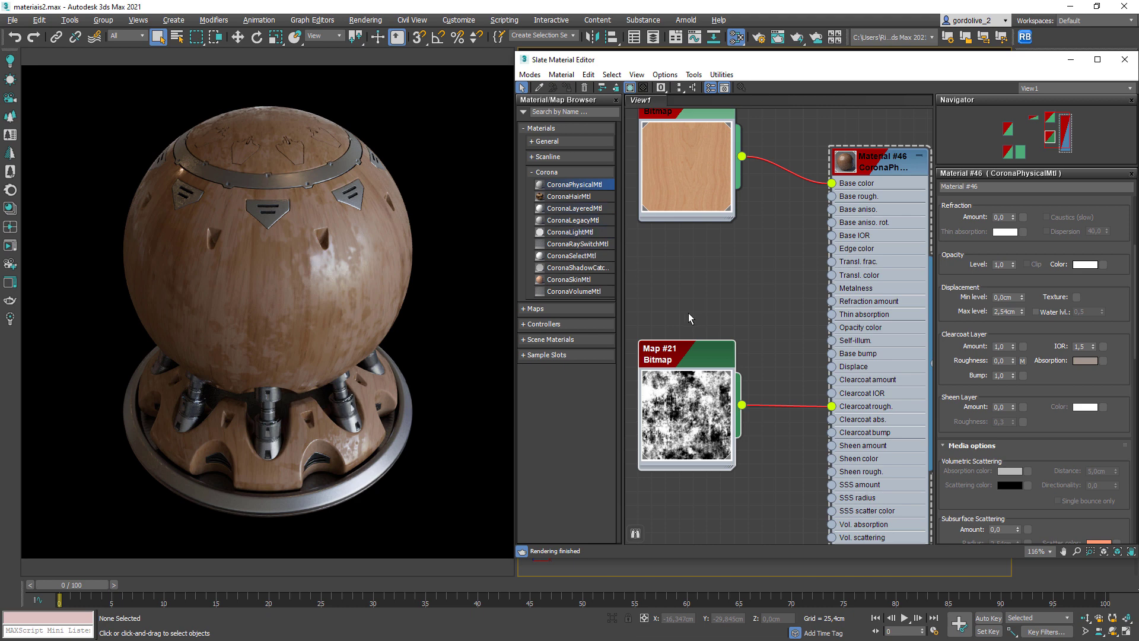
Disconnect the grunge bitmap from the clearcoat roughness and the wood bitmap from the base color.
left_click(783, 393)
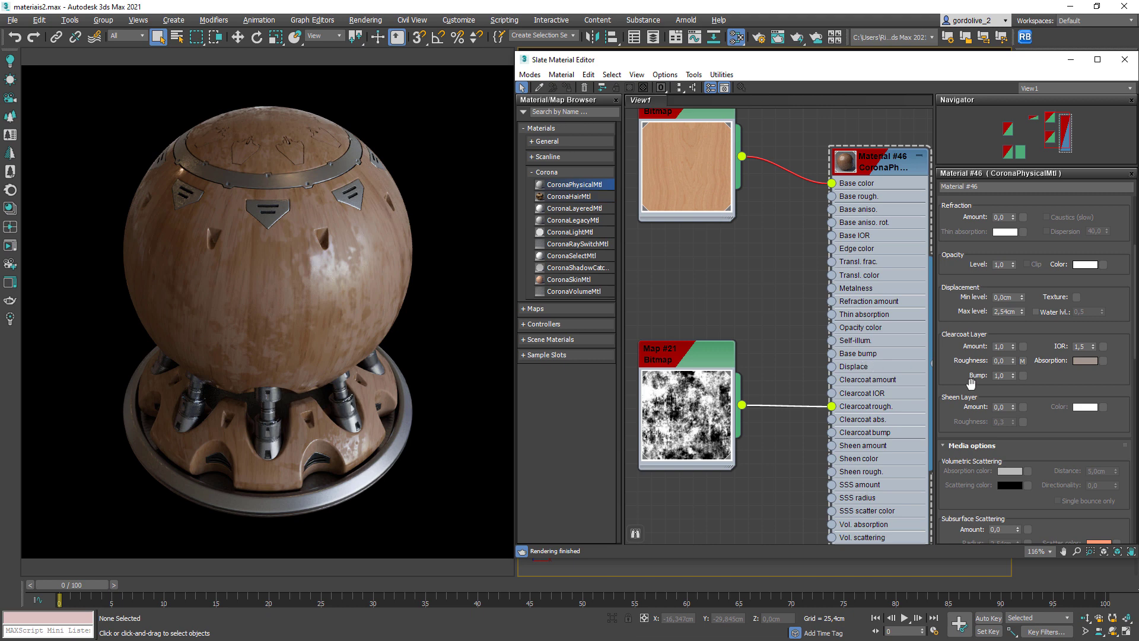
left_click_drag(1053, 427, 1039, 380)
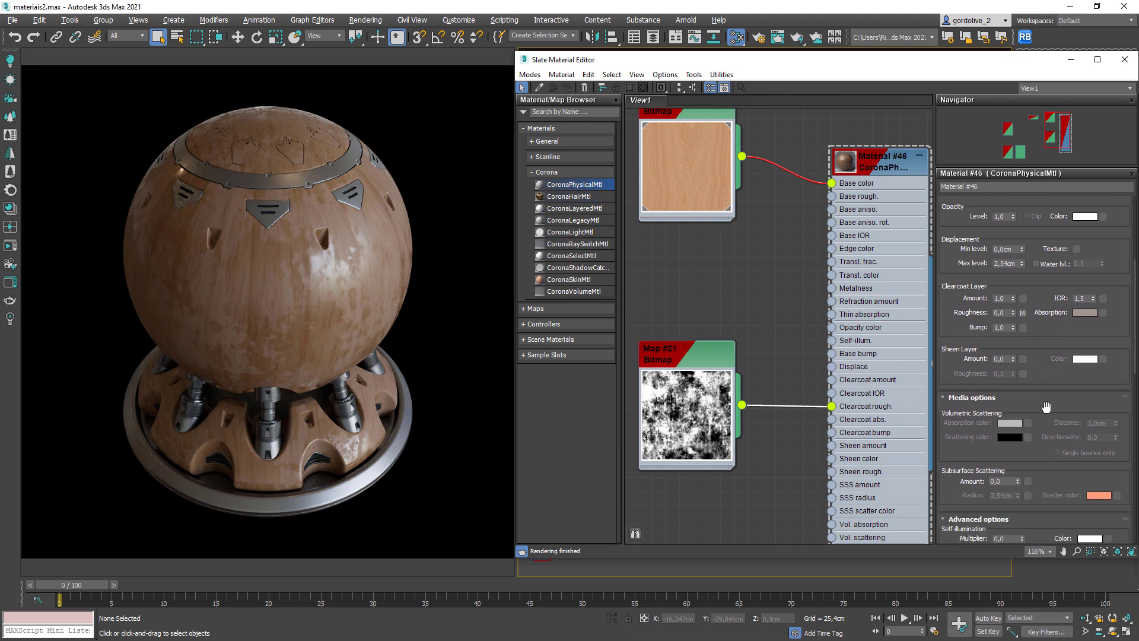
left_click_drag(1032, 370, 1034, 344)
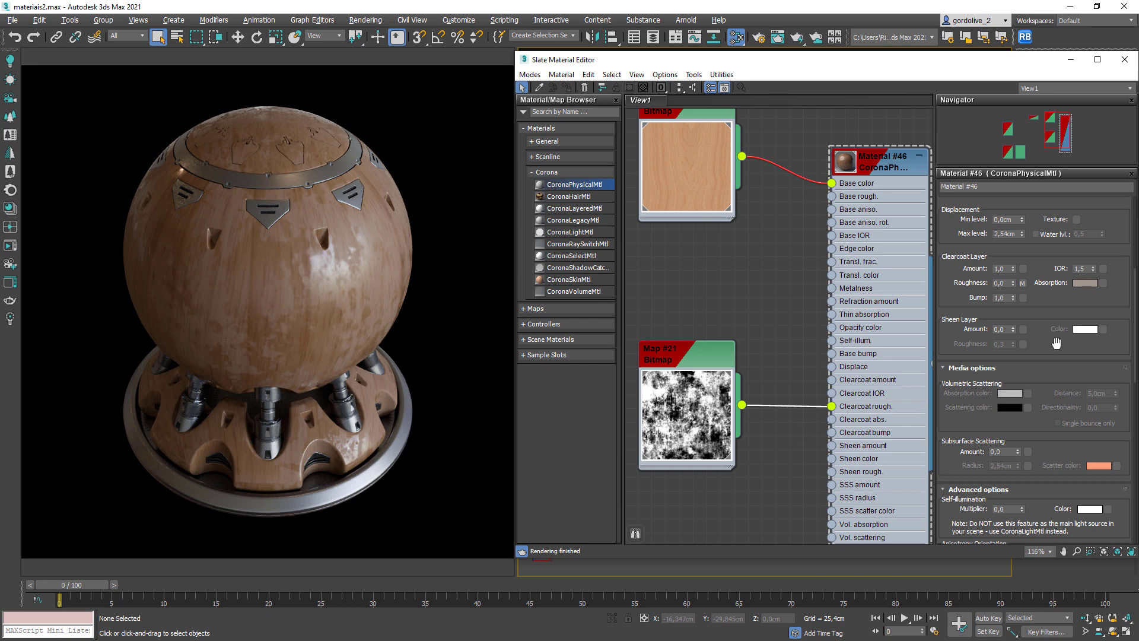
left_click_drag(1049, 345, 1049, 316)
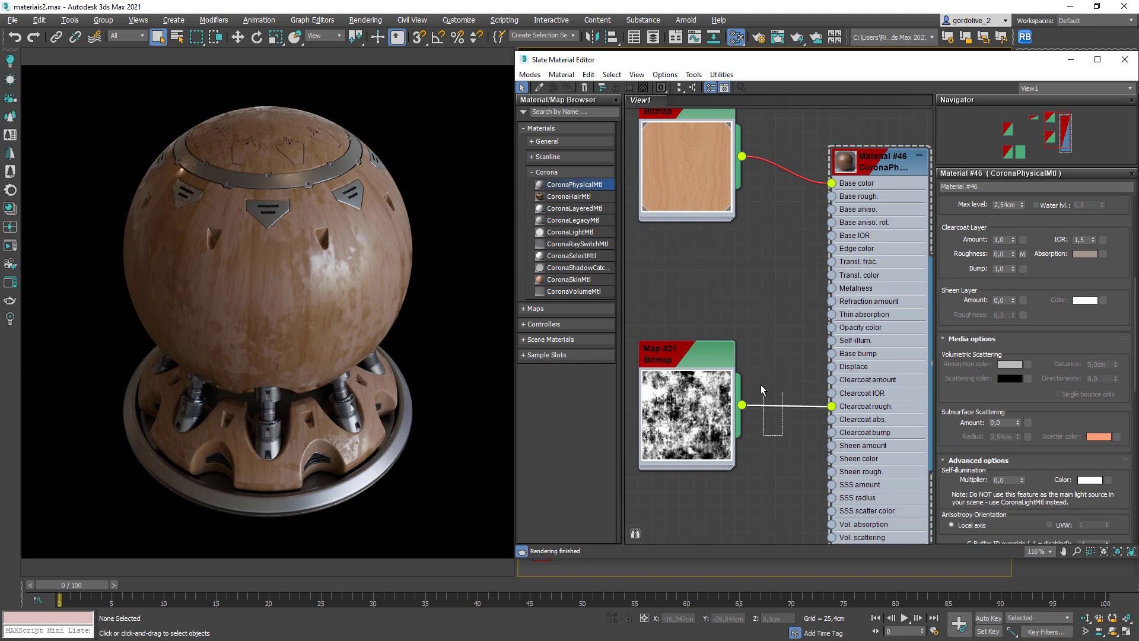
key("Delete")
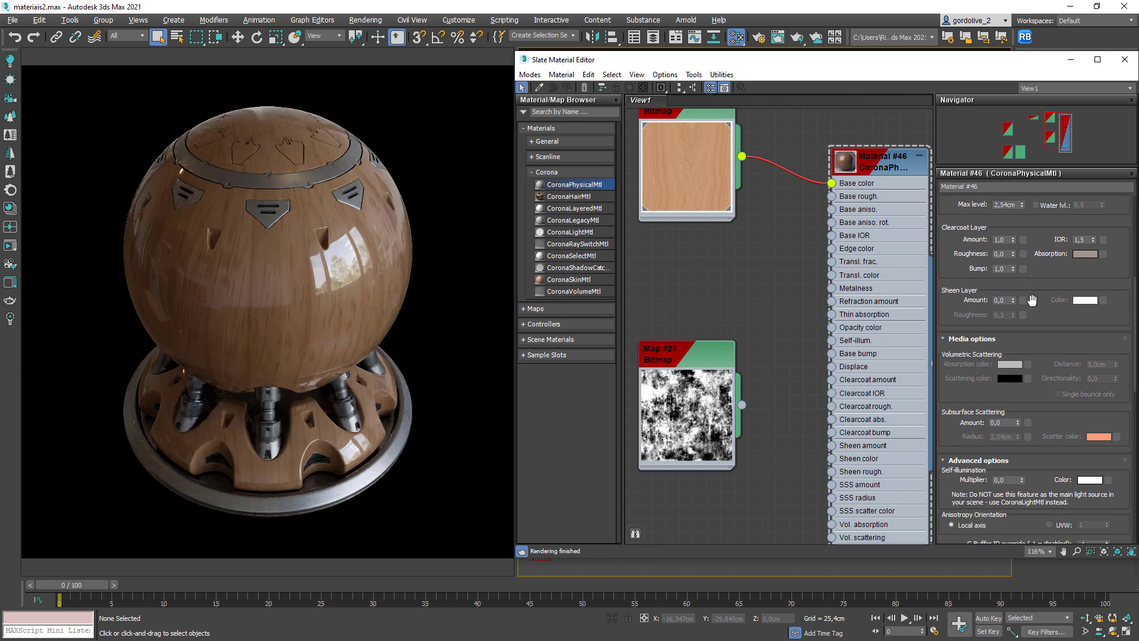
left_click_drag(793, 233, 782, 151)
key("Delete")
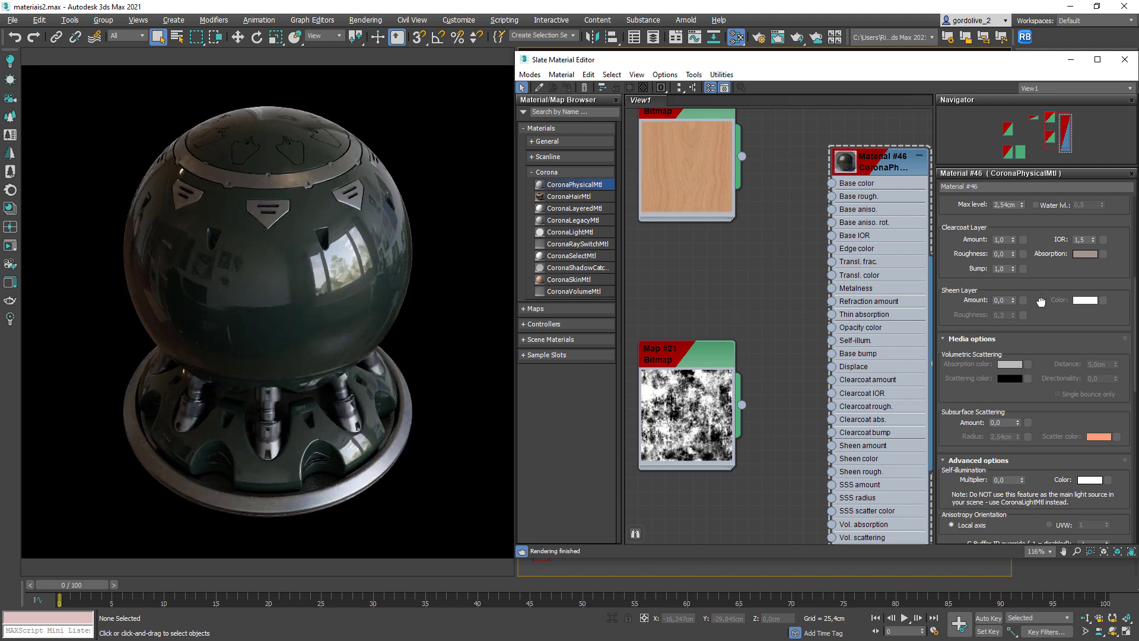
Set the Metalness of the CoronaPhysicalMtl material to Metal.
scroll(1033, 254, "up", 2)
scroll(855, 316, "down", 5)
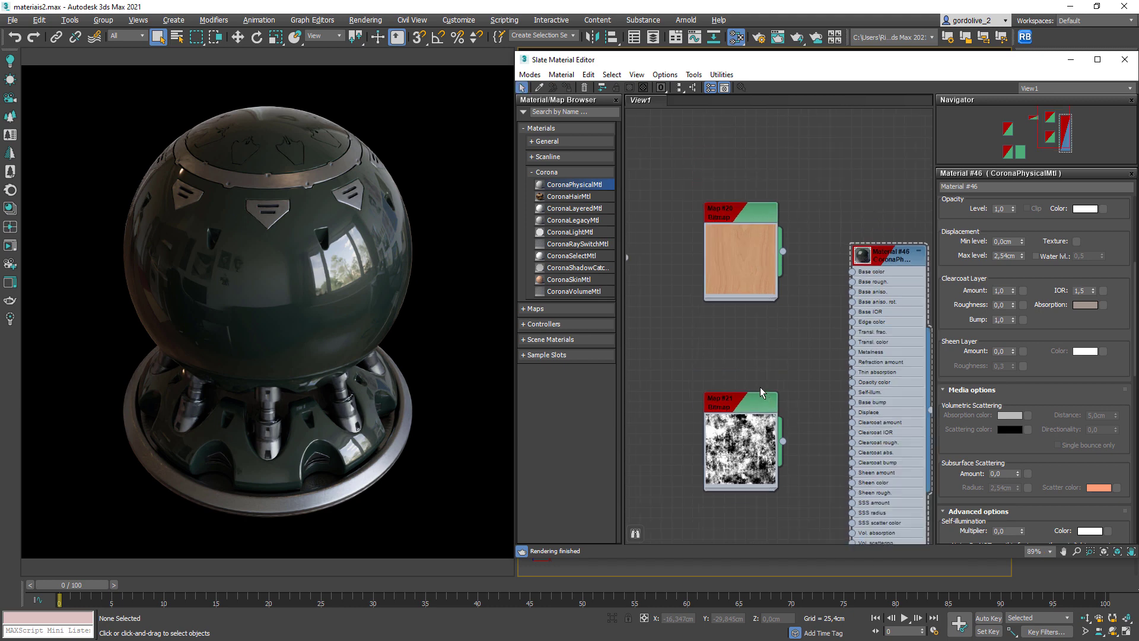
middle_click_drag(760, 387, 643, 329)
scroll(781, 363, "up", 2)
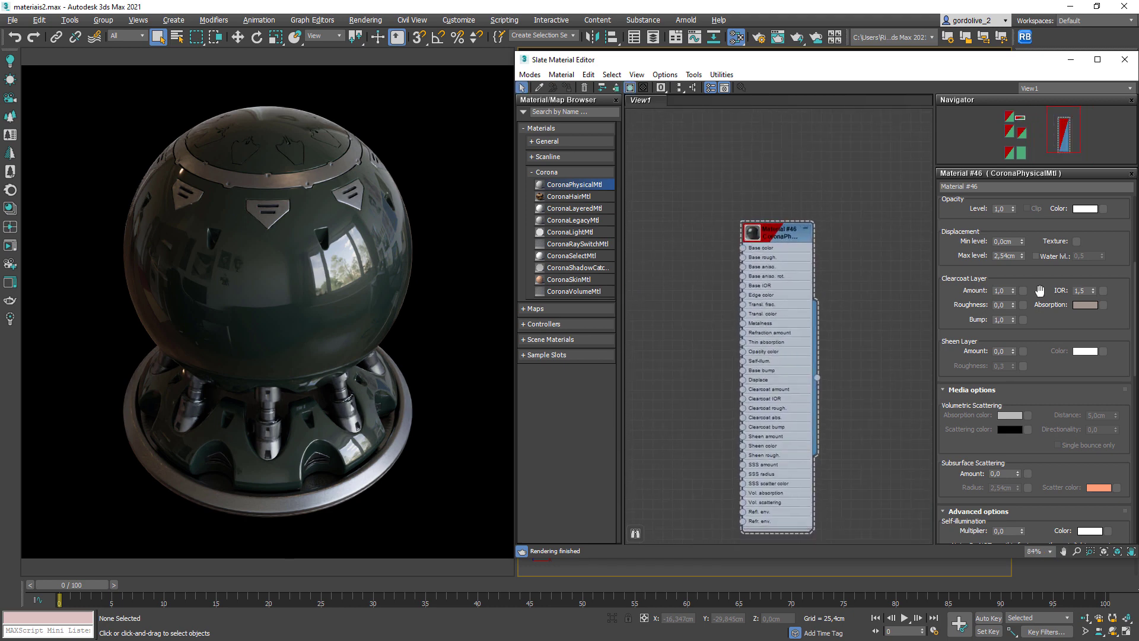
scroll(1019, 271, "up", 3)
scroll(1018, 271, "up", 2)
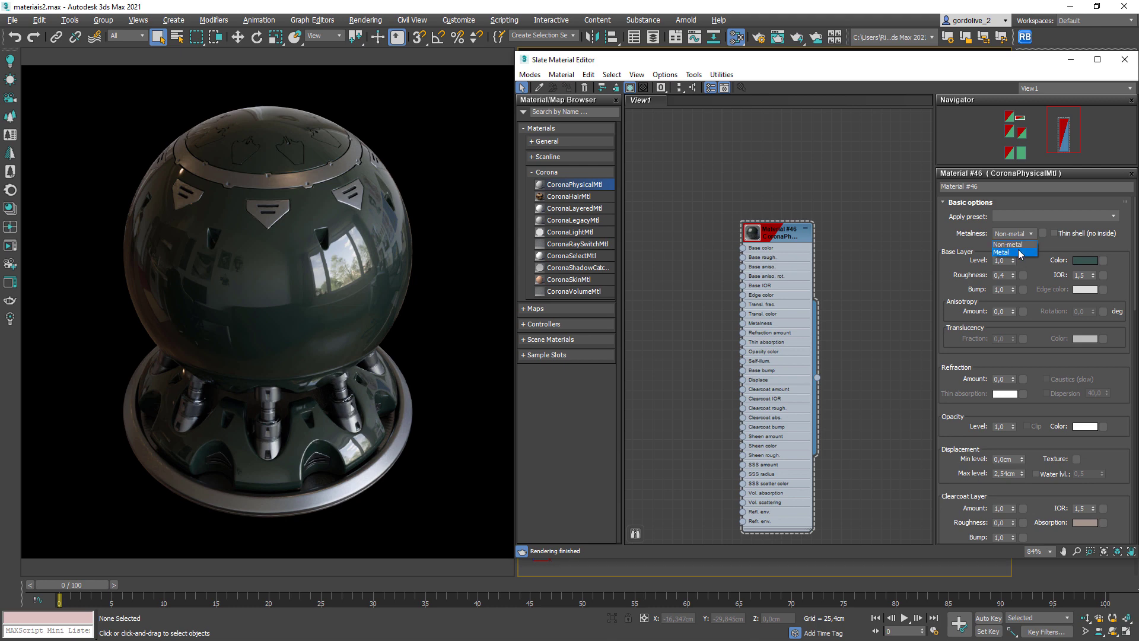
left_click(1019, 252)
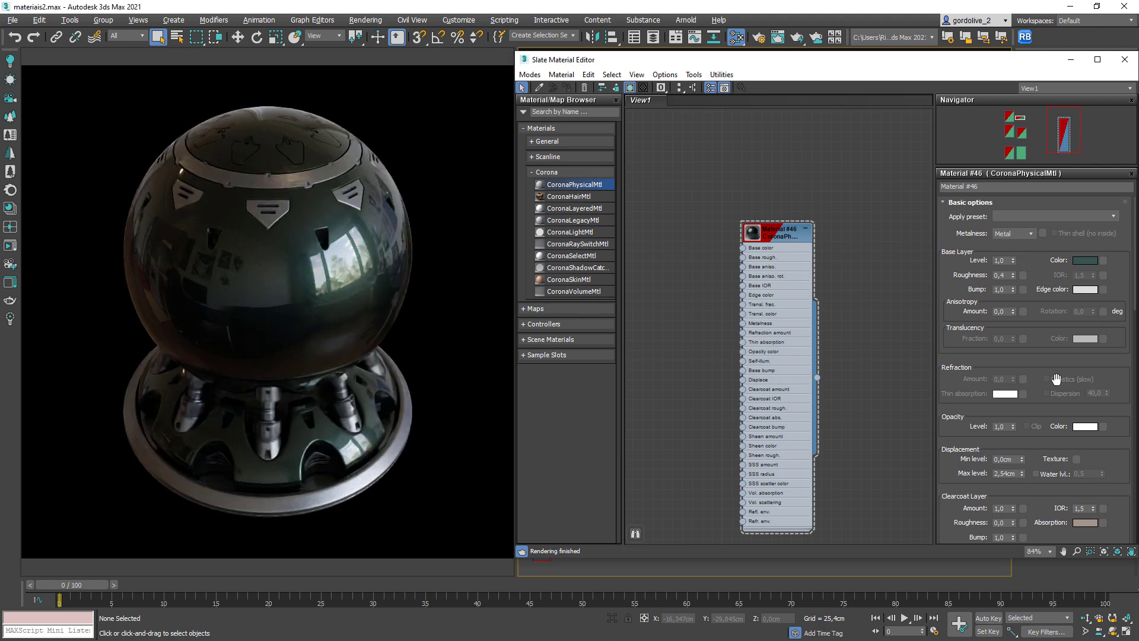
Set the clearcoat absorption color to white and reset the clearcoat amount to 0,0.
scroll(1035, 405, "down", 4)
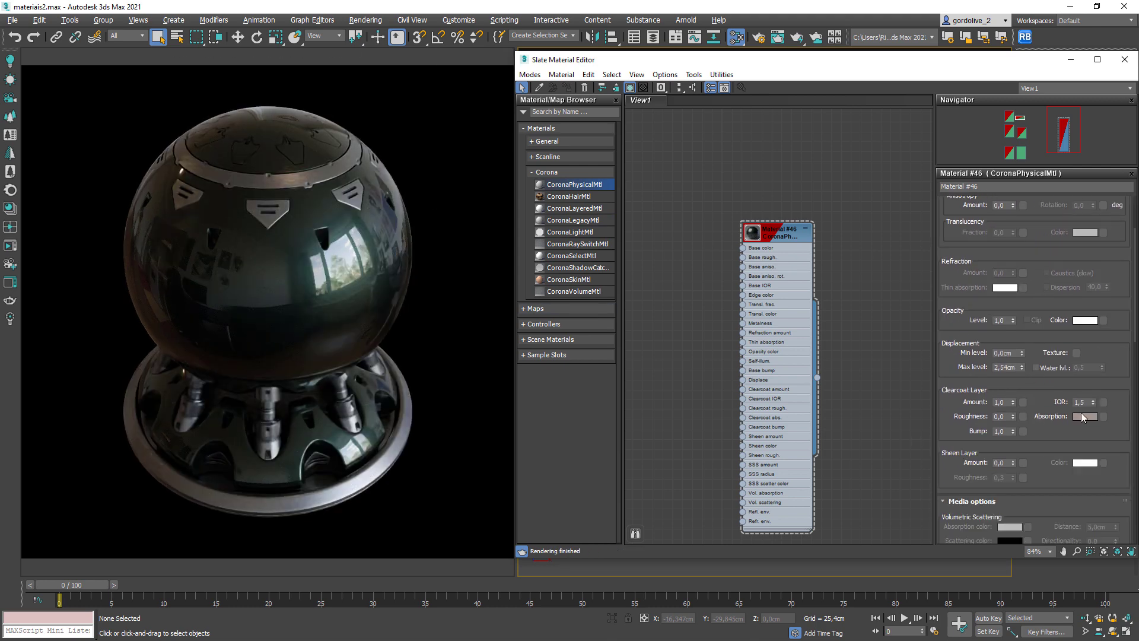
left_click(1083, 416)
left_click_drag(779, 258, 827, 261)
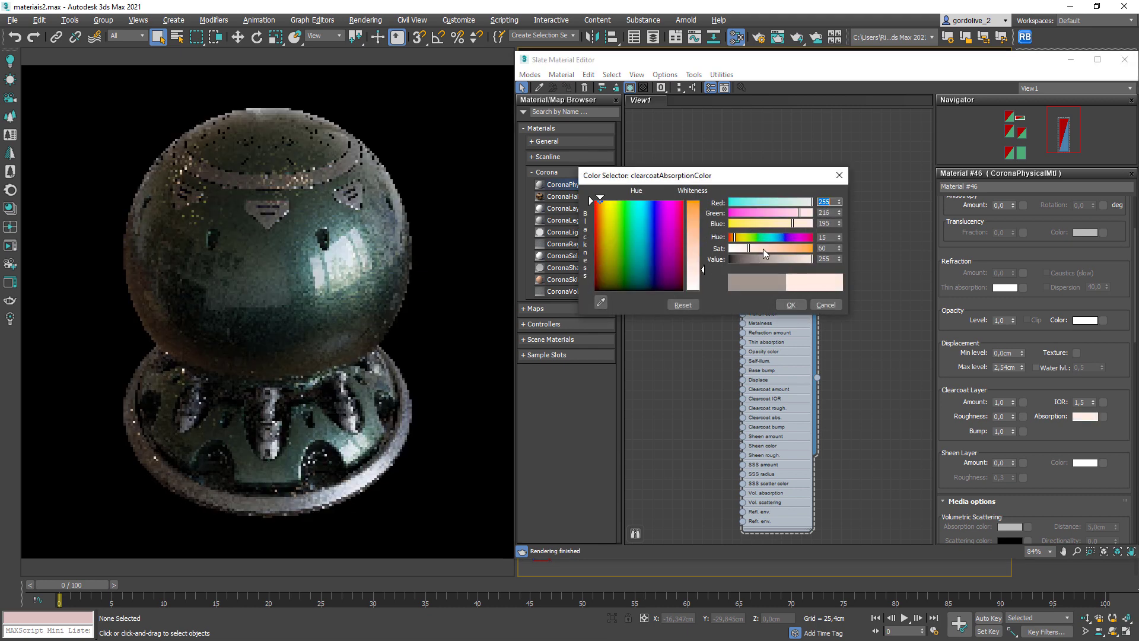
left_click(792, 304)
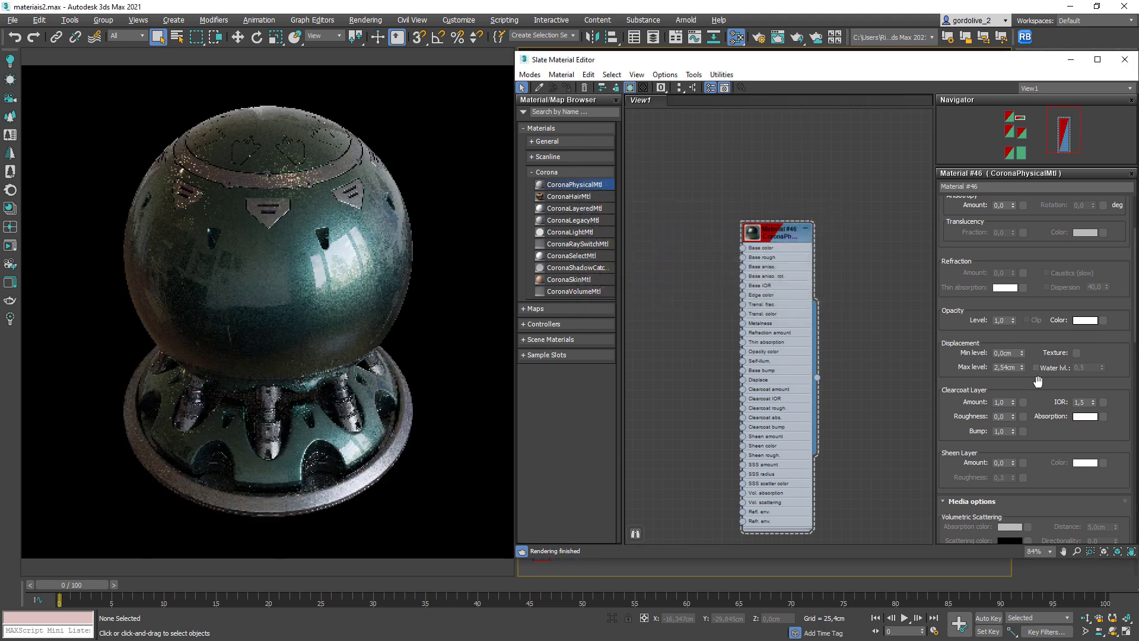
right_click(1013, 402)
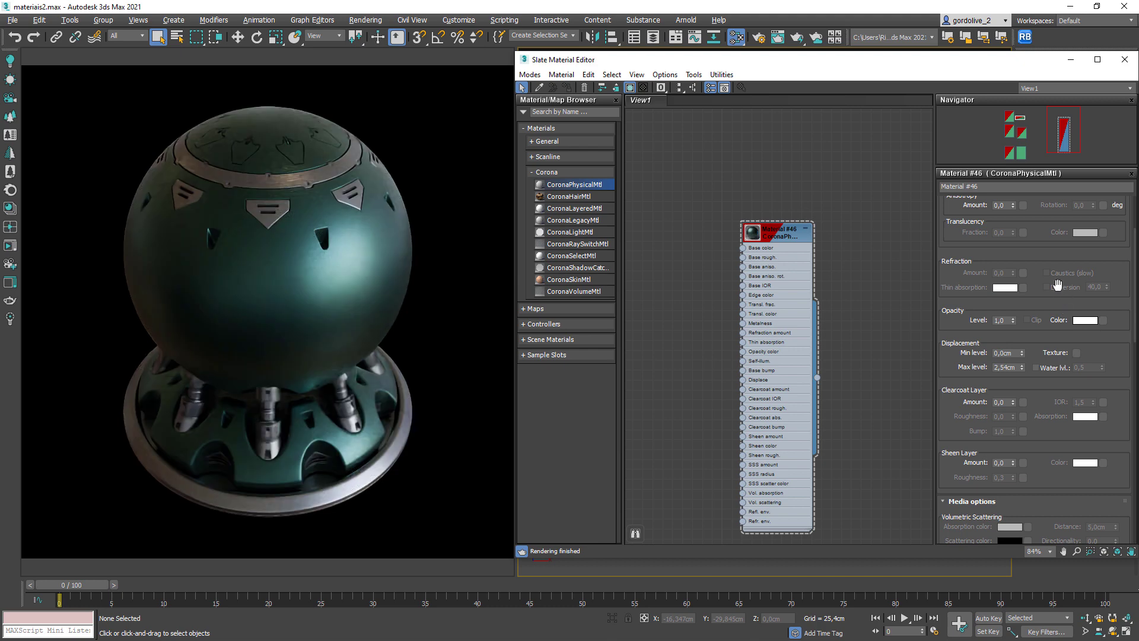
Try purple and blue base colors on the metal material and cancel the color change.
scroll(1058, 285, "up", 3)
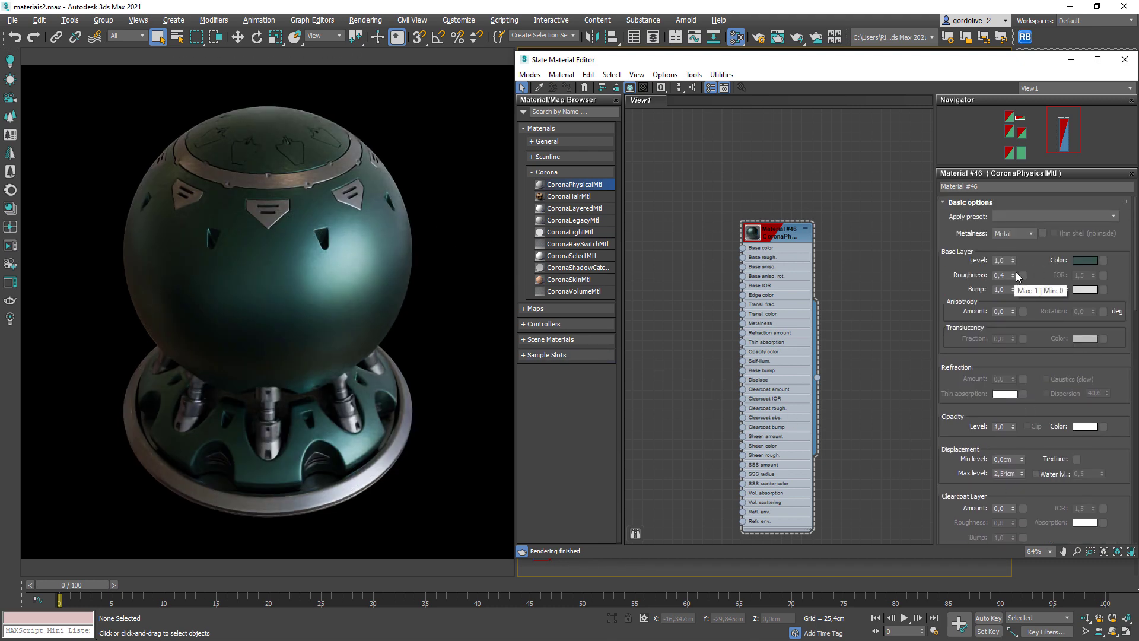
left_click(1087, 264)
left_click(647, 261)
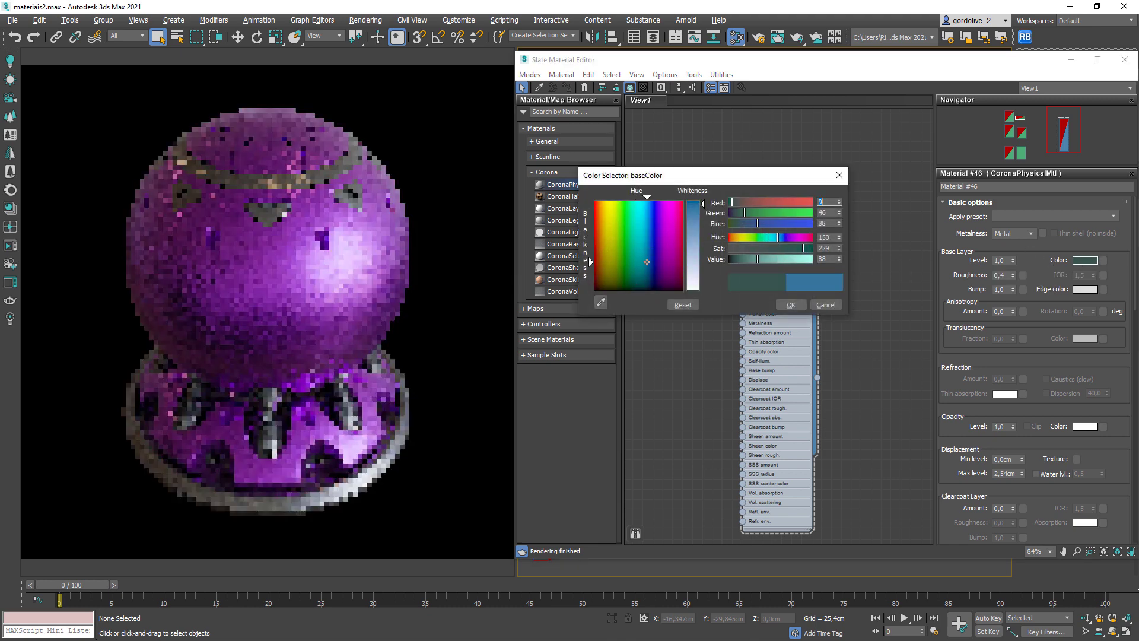
left_click_drag(646, 261, 643, 252)
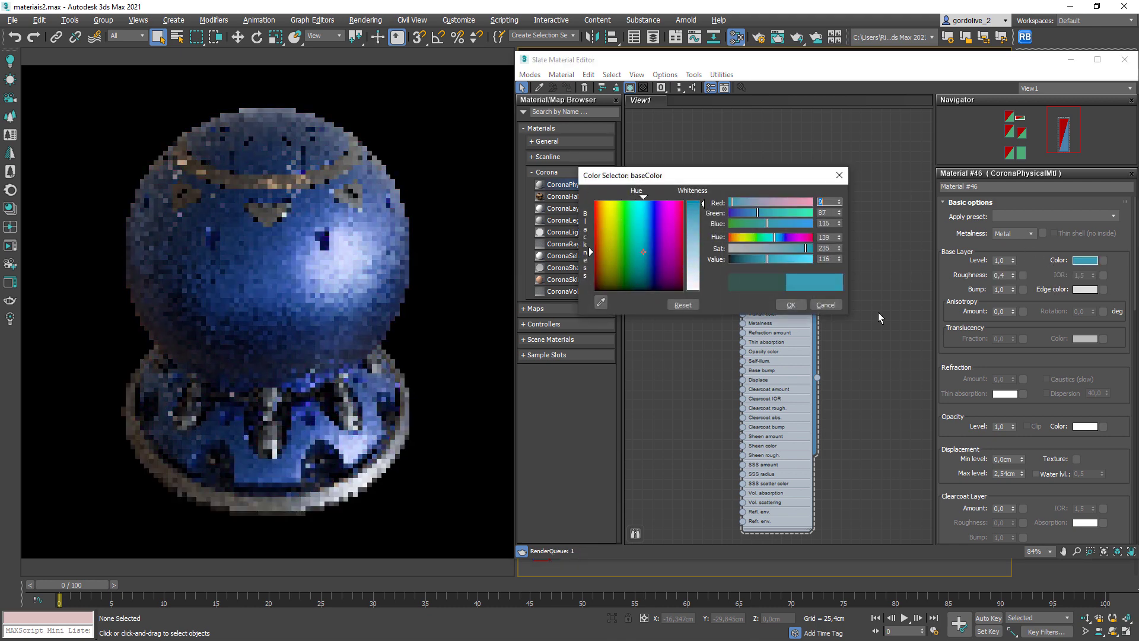
left_click(825, 304)
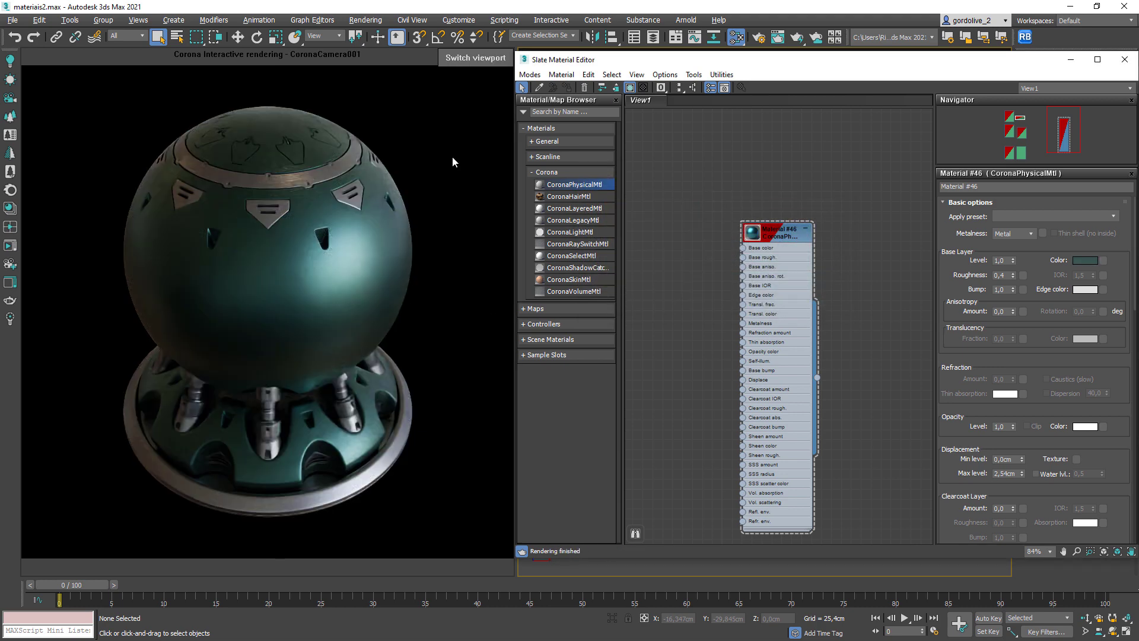
Reset the base layer roughness to 0,0 and raise it to 0,05.
right_click(1012, 274)
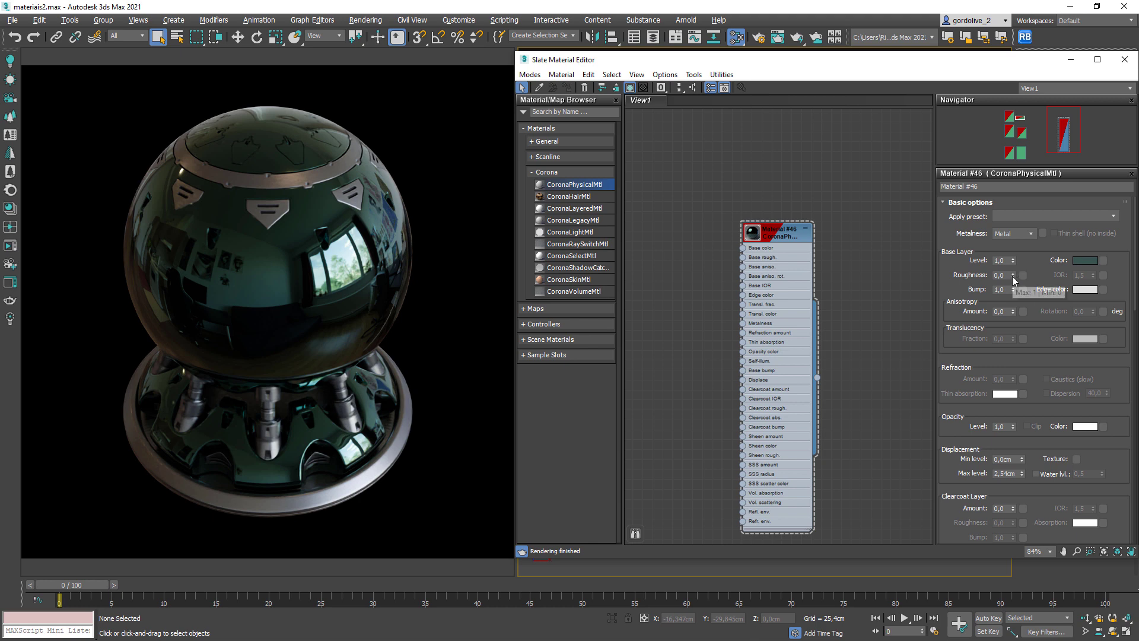
left_click(1012, 277)
mouse_move(1012, 281)
left_mouse_down()
mouse_move(1012, 270)
mouse_move(1012, 284)
left_mouse_up()
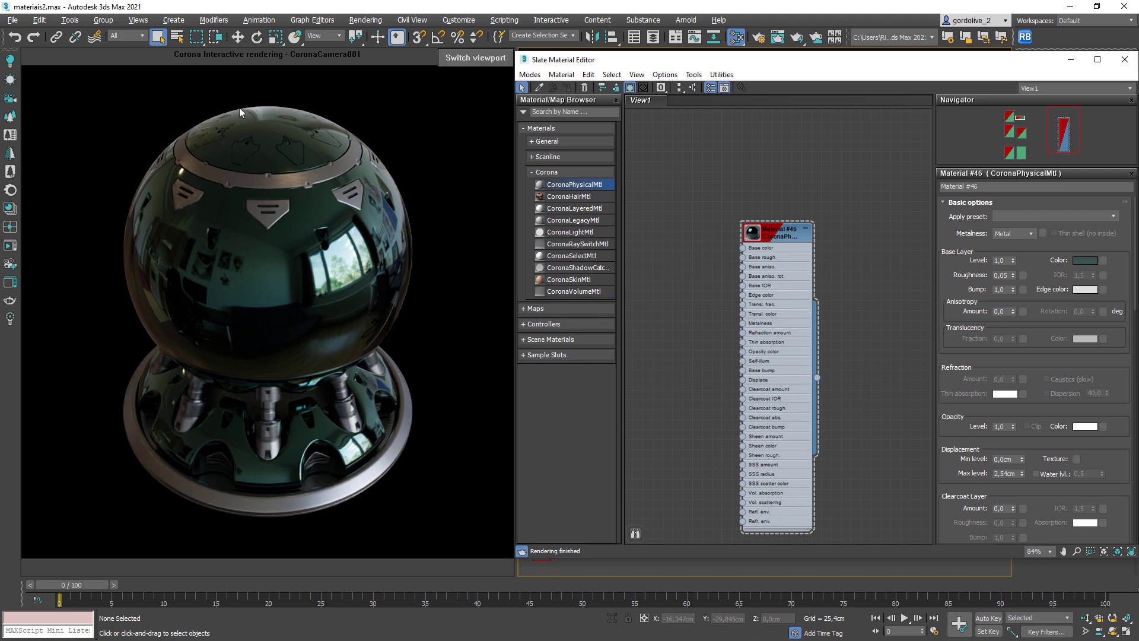
Set the base layer's edge color to magenta (255, 0, 246) and accept it.
left_click(1085, 289)
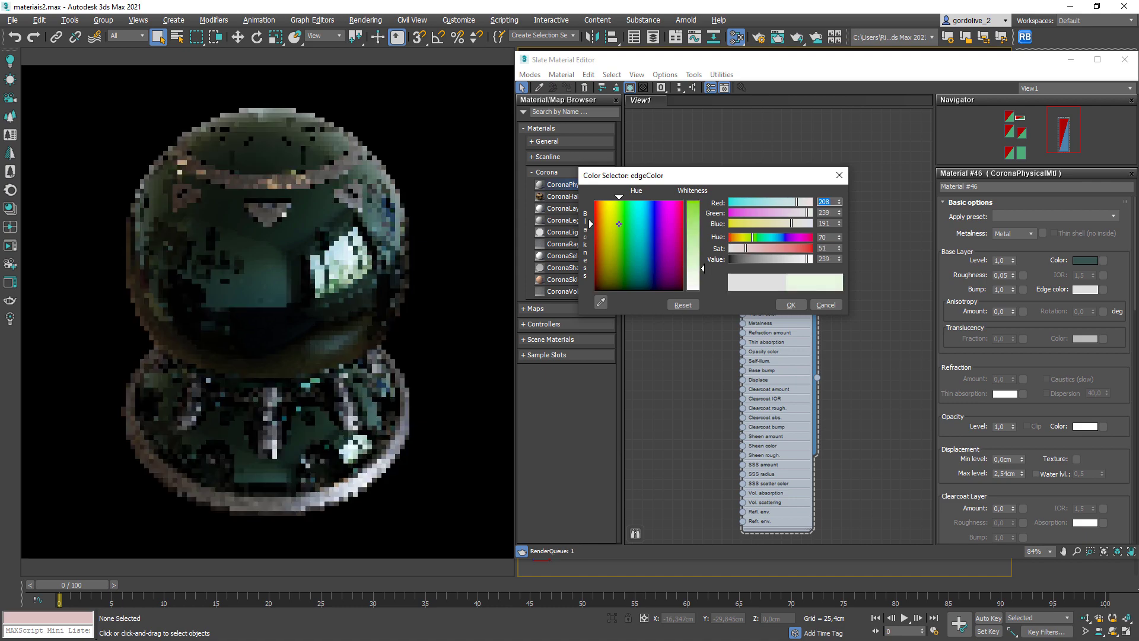
left_click_drag(602, 229, 601, 201)
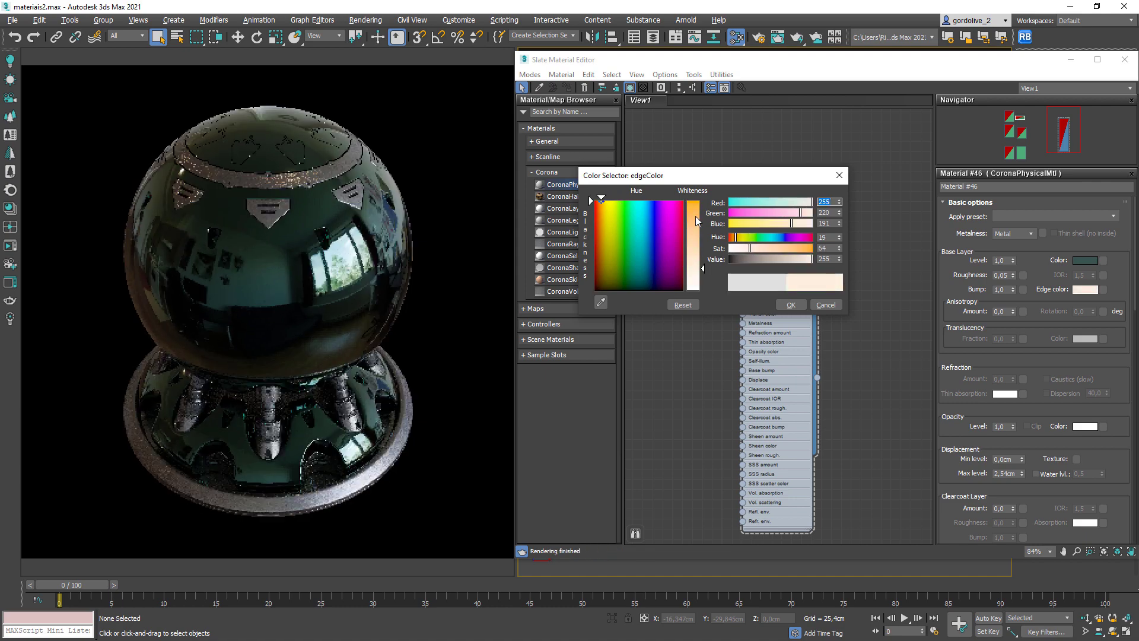
left_click_drag(702, 268, 702, 206)
left_click_drag(601, 201, 594, 202)
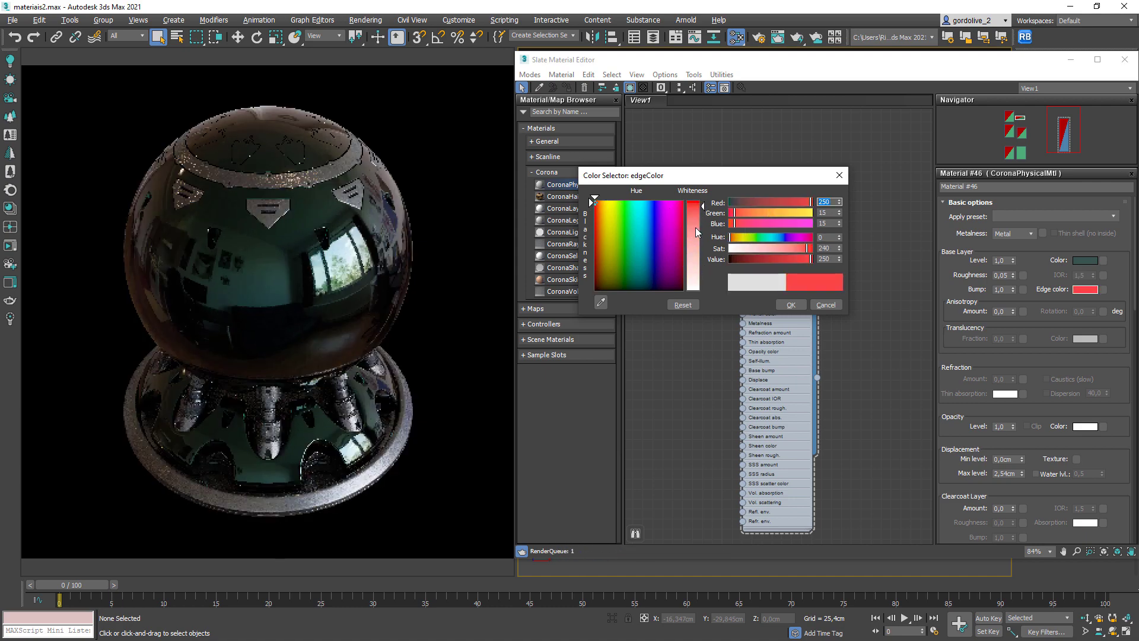
left_click(666, 203)
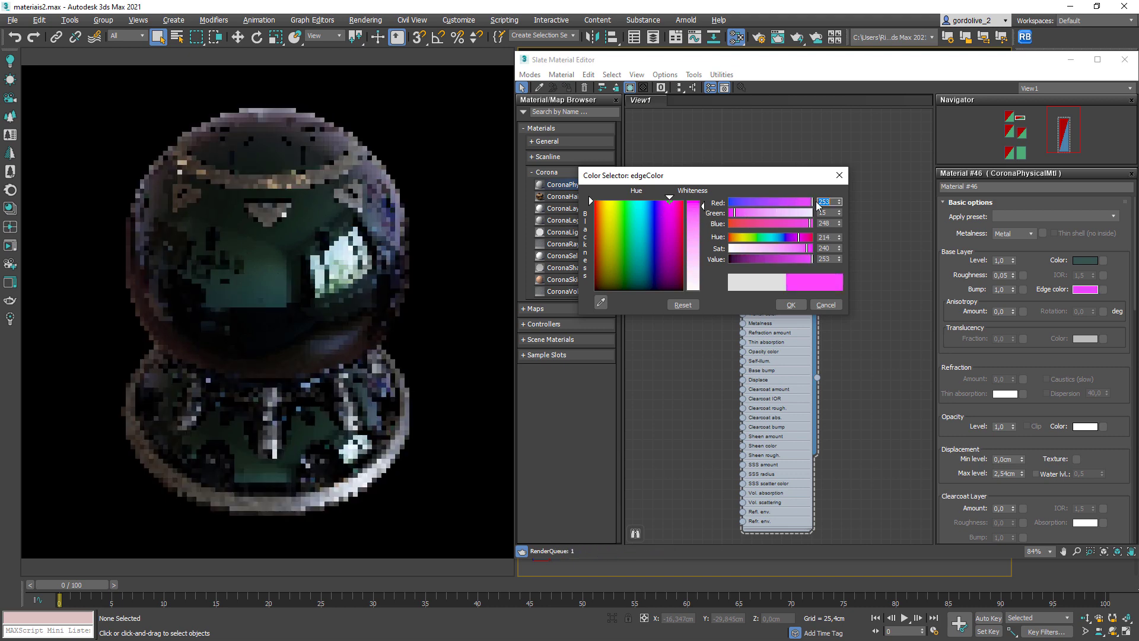
left_click_drag(798, 202, 811, 202)
left_click_drag(807, 248, 801, 249)
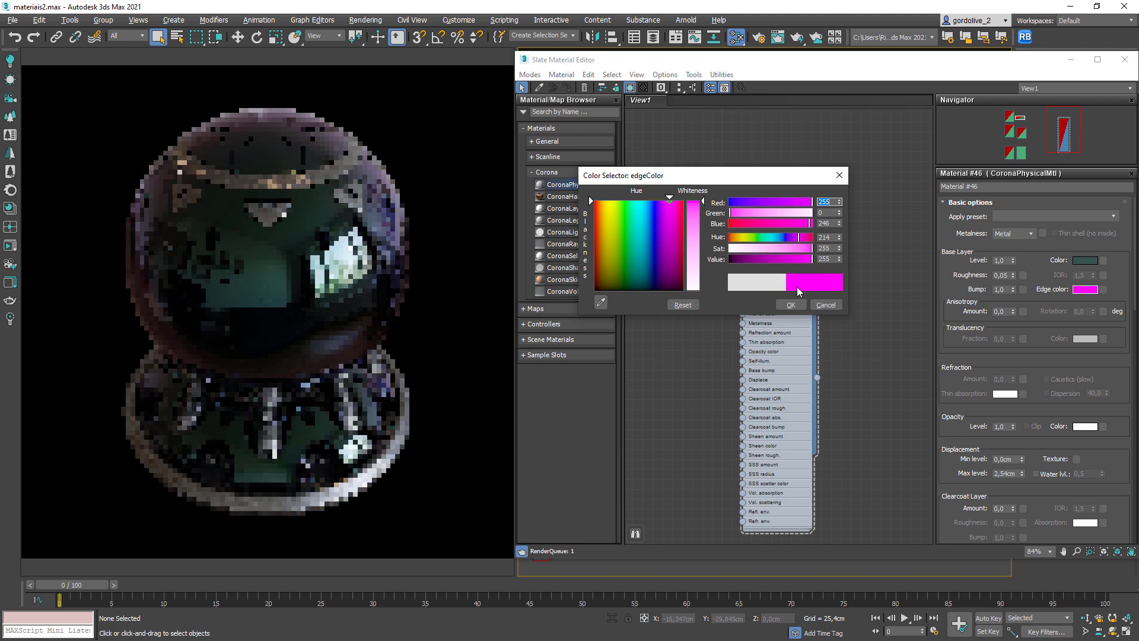
left_click(790, 304)
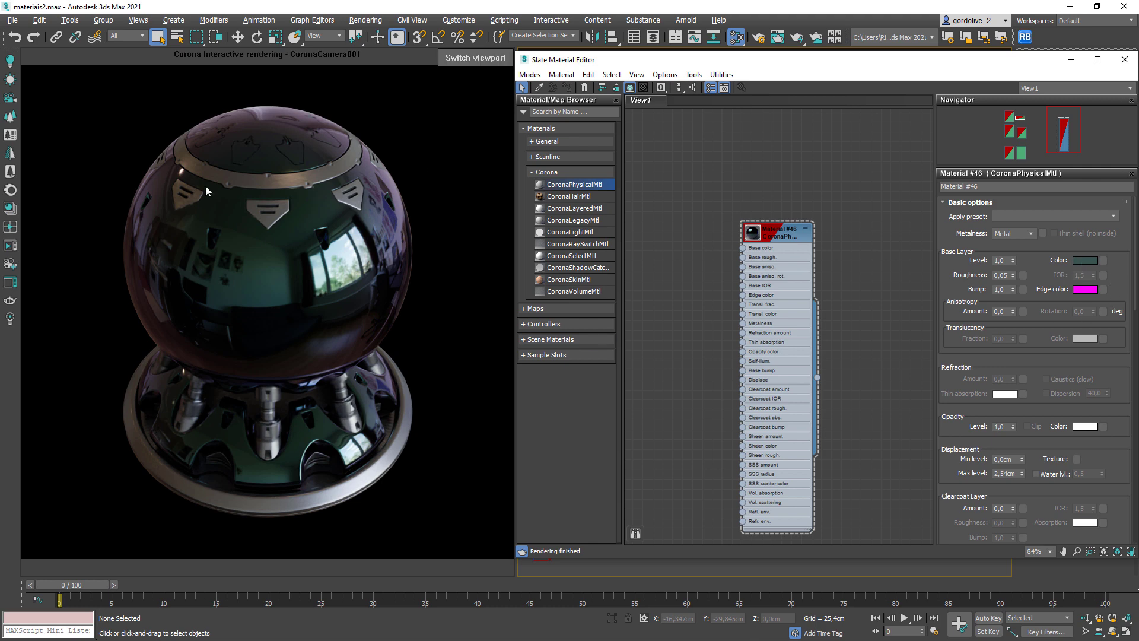
Try base layer roughness values of 0,2 and 0,75 and reset the roughness to 0,0.
left_click_drag(1012, 277, 1012, 267)
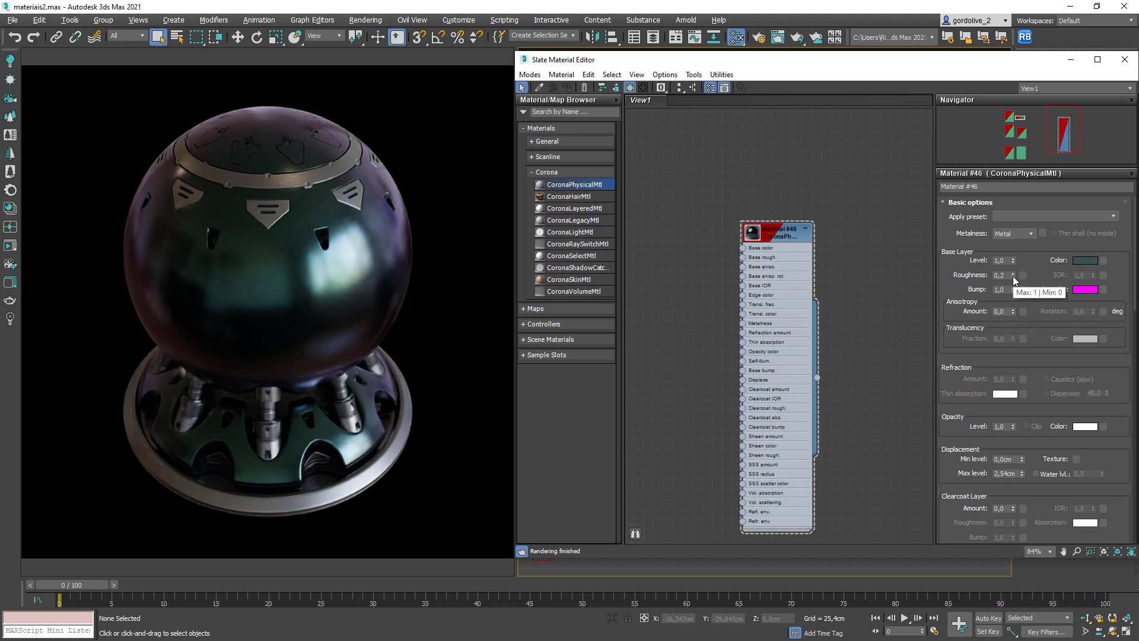
left_click_drag(1013, 276, 1012, 277)
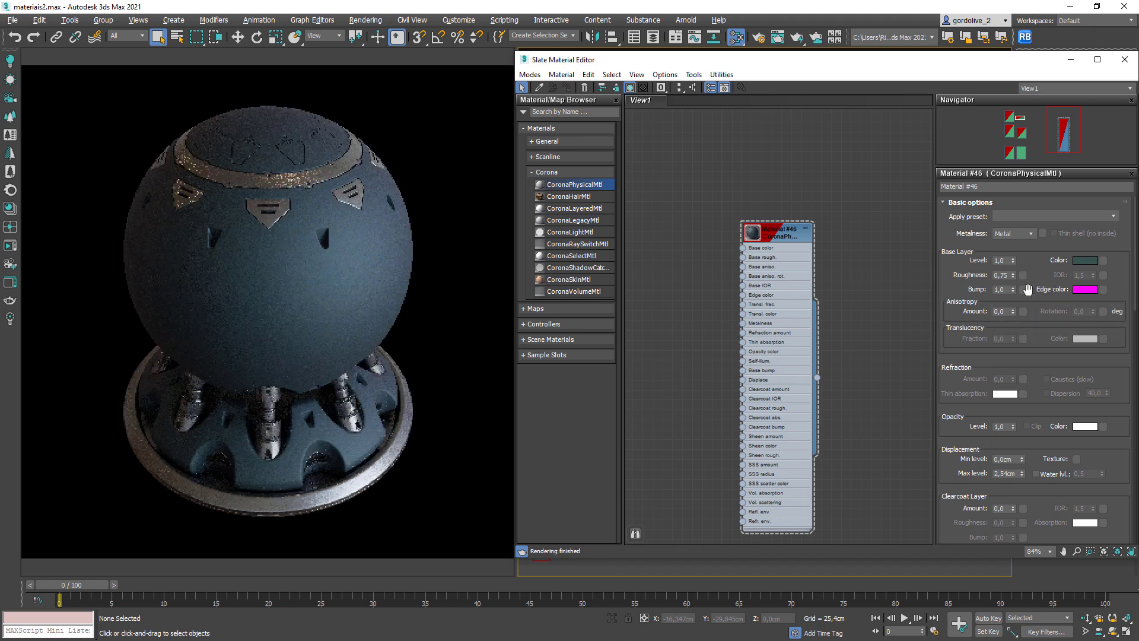
right_click(1012, 277)
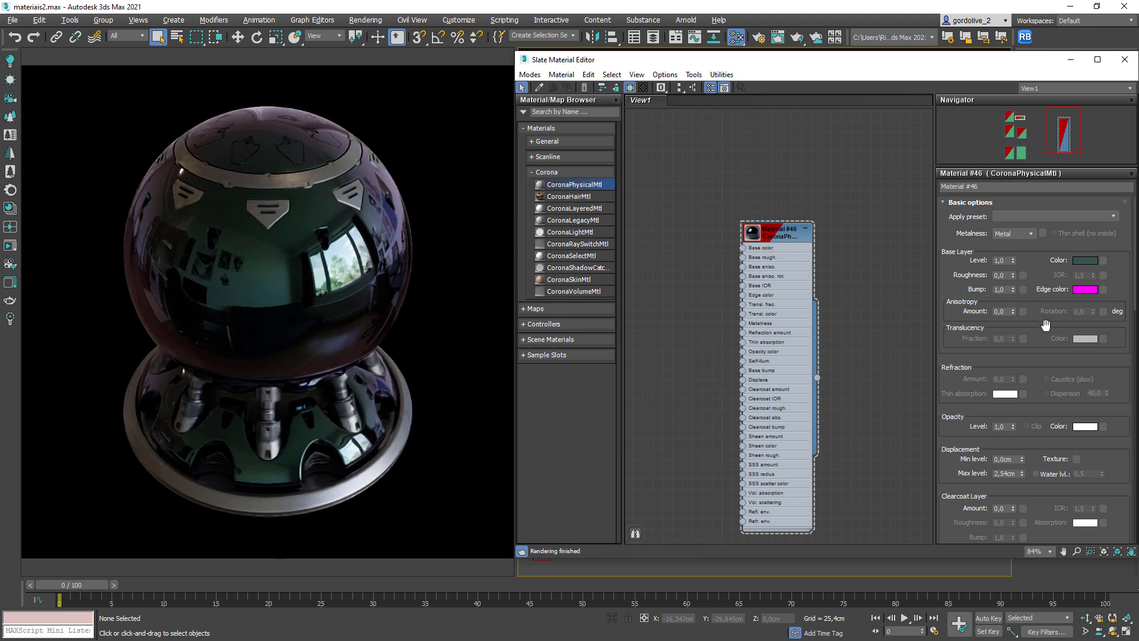
Enable Use Complex IOR for metals in the material's advanced options.
scroll(1041, 344, "down", 5)
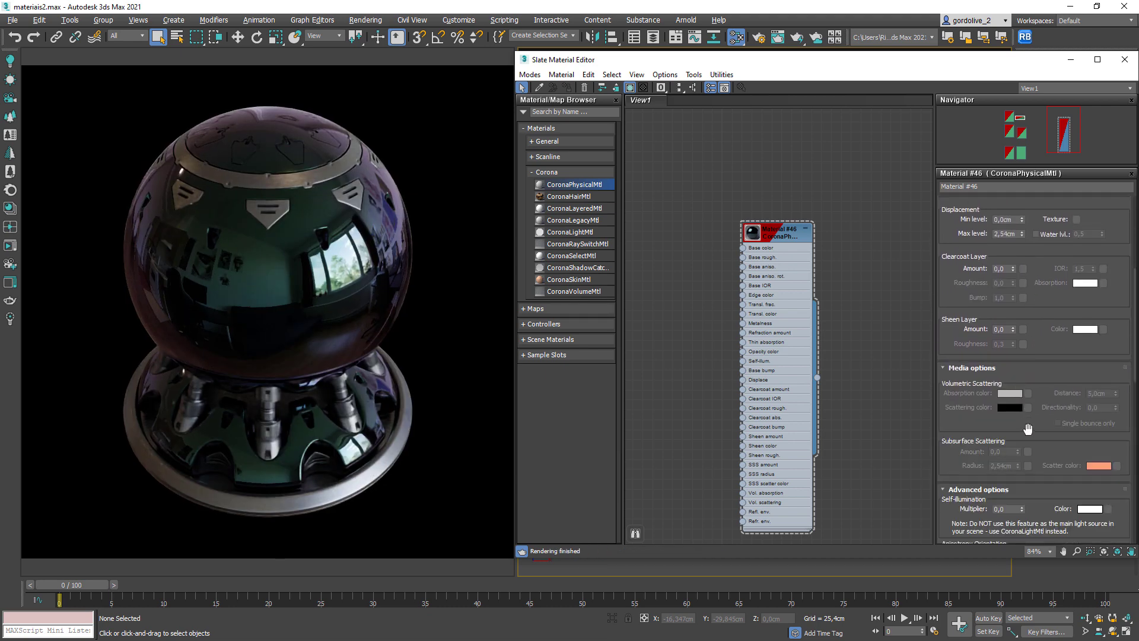
scroll(1032, 415, "down", 3)
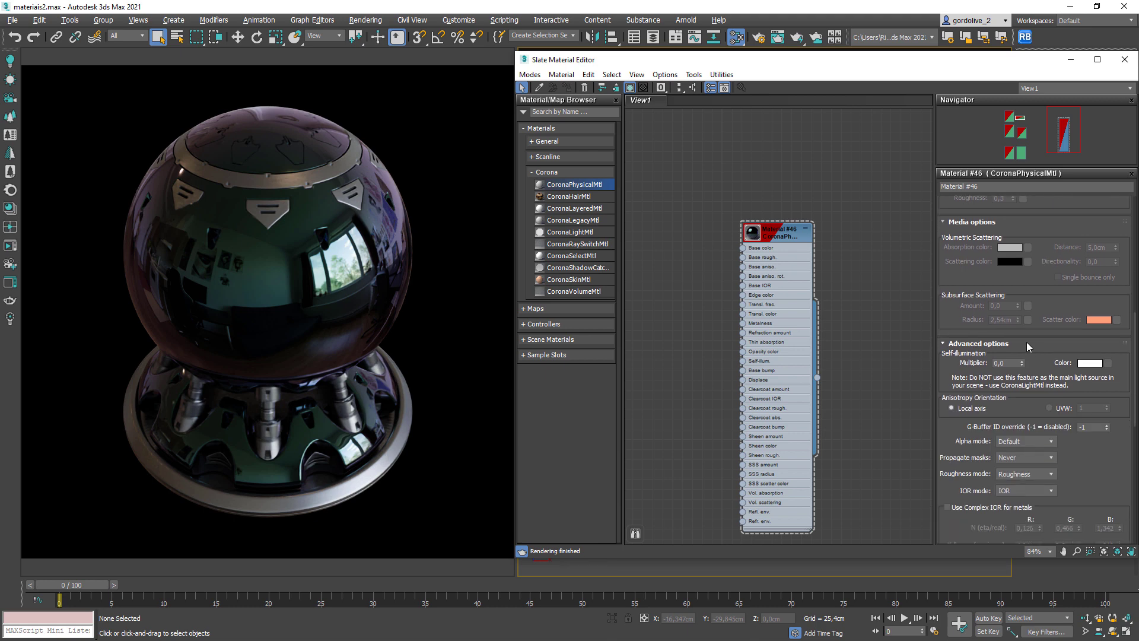
scroll(1035, 326, "down", 2)
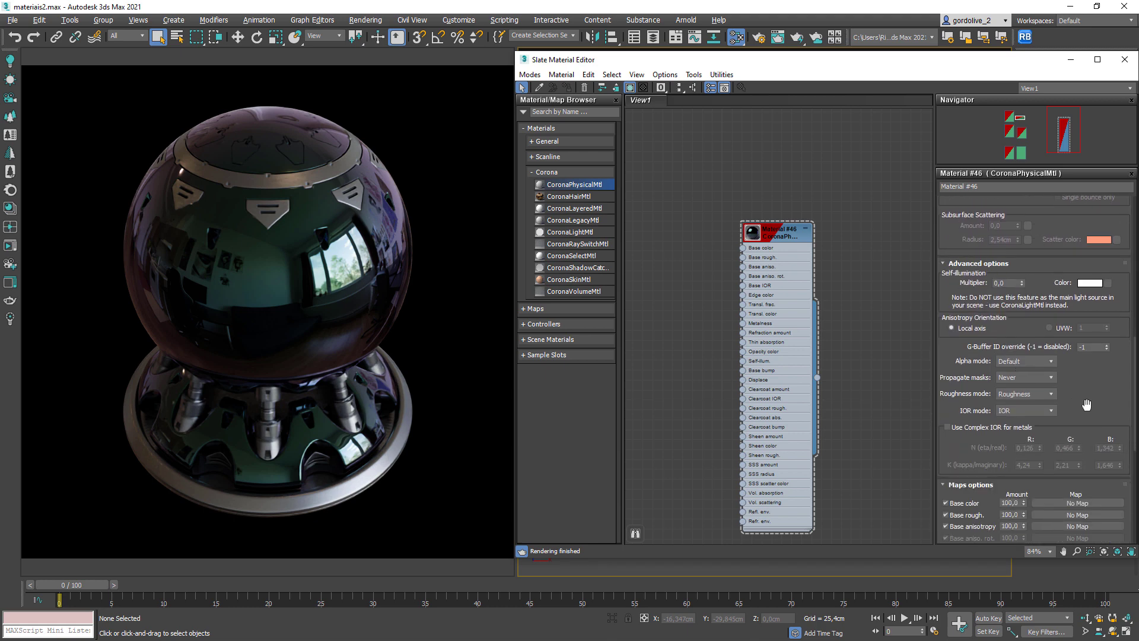
scroll(1086, 405, "down", 2)
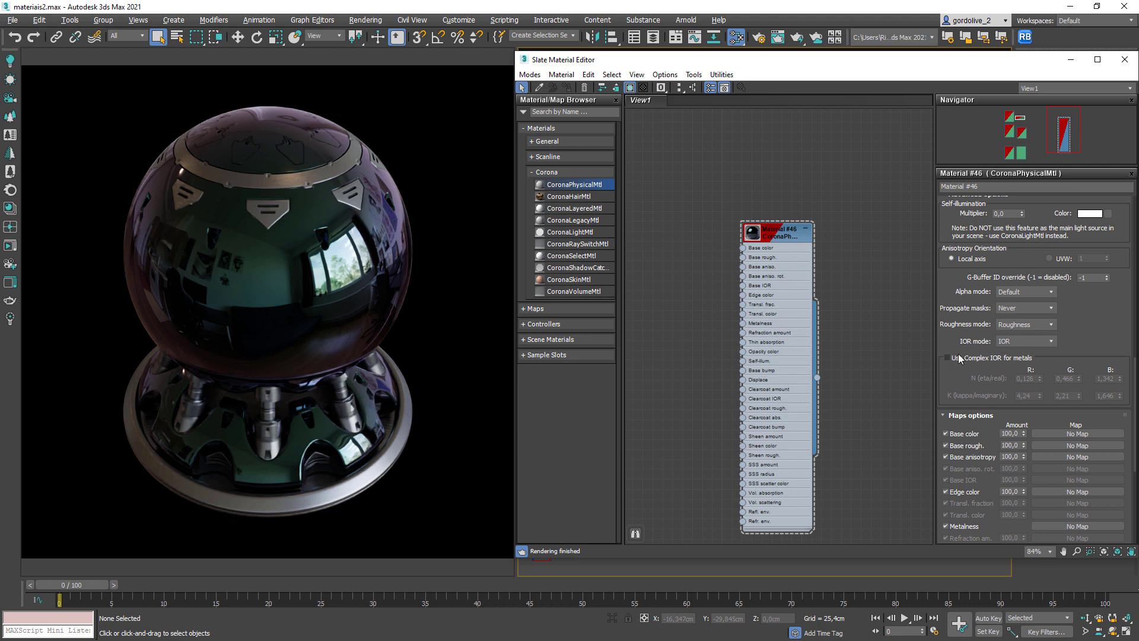
left_click(1009, 357)
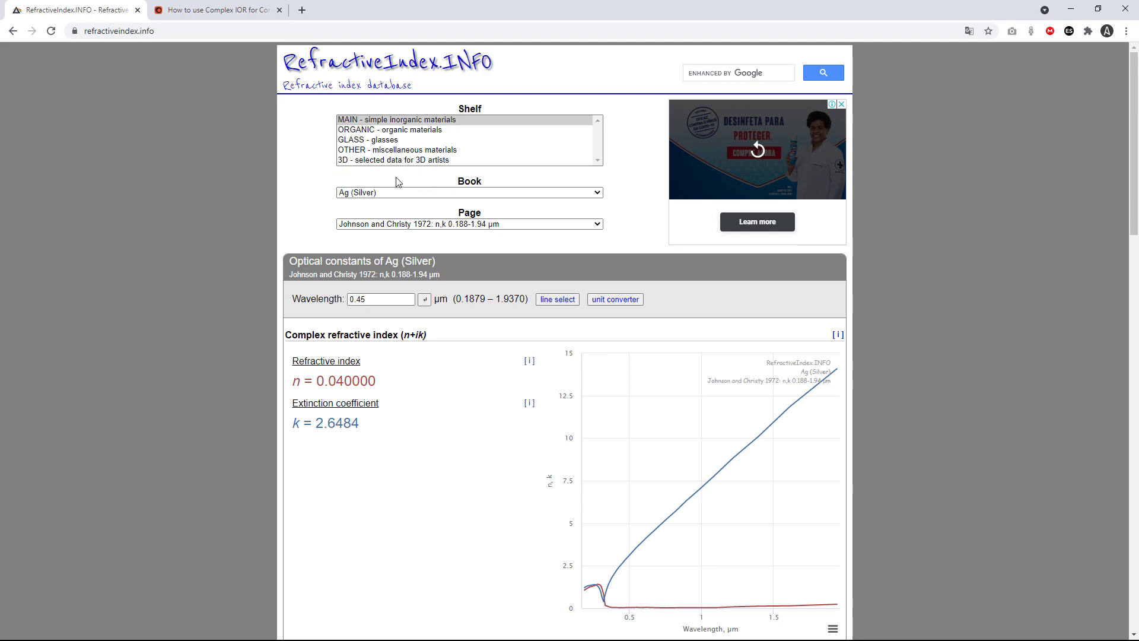
Look through the Corona helpdesk article on complex IOR for CoronaPhysicalMtl and return to the RefractiveIndex.INFO page.
left_click(190, 7)
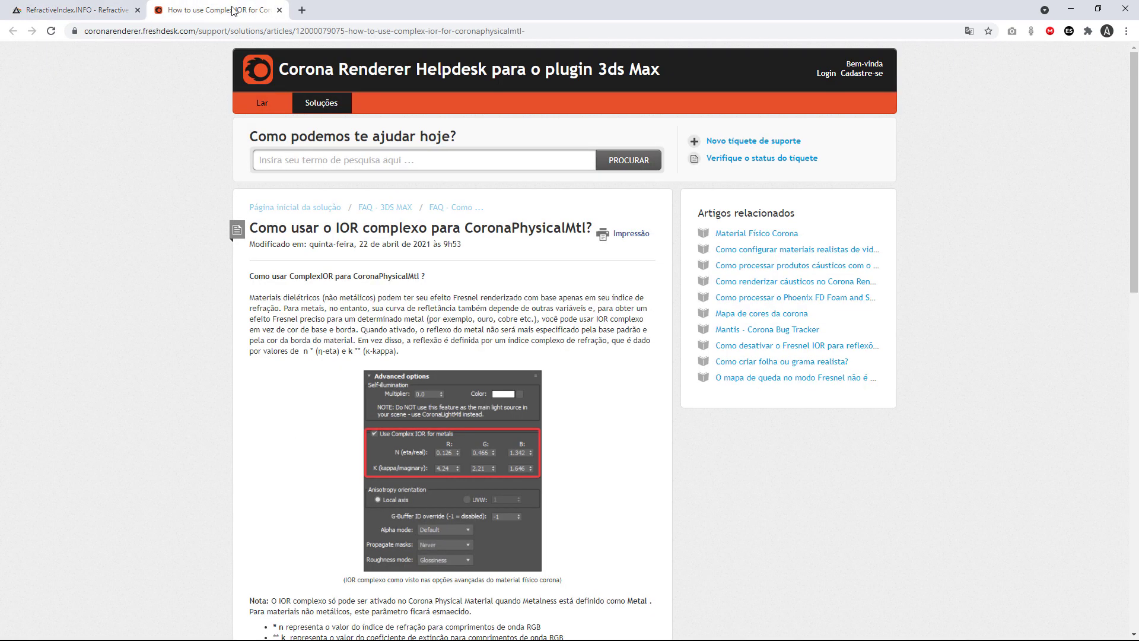
scroll(332, 226, "down", 10)
scroll(369, 243, "up", 10)
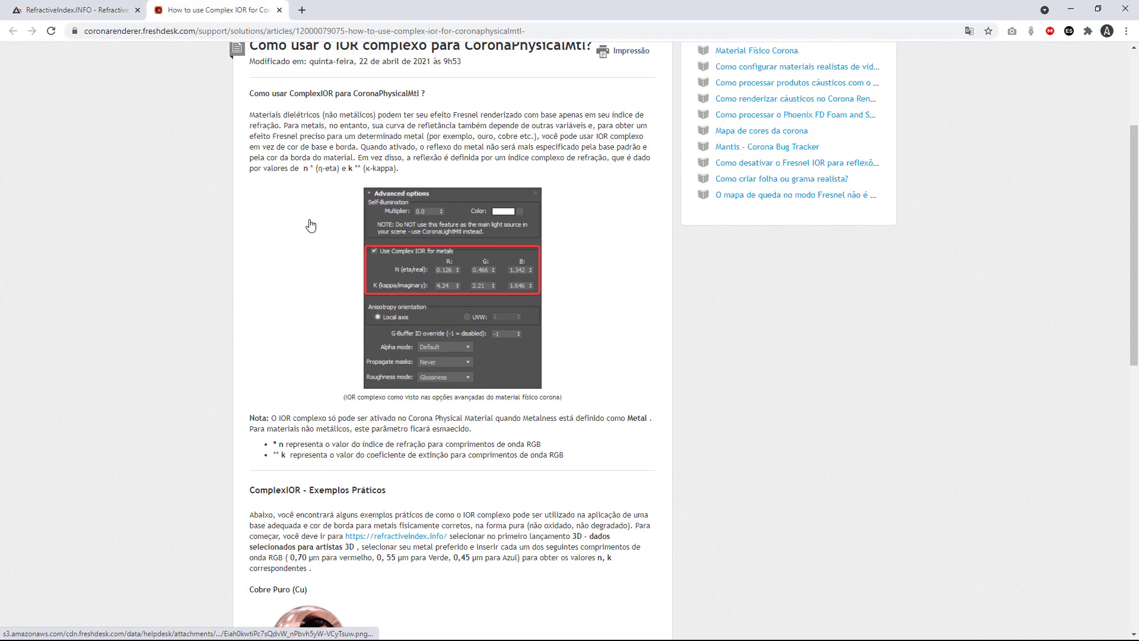
left_click(119, 9)
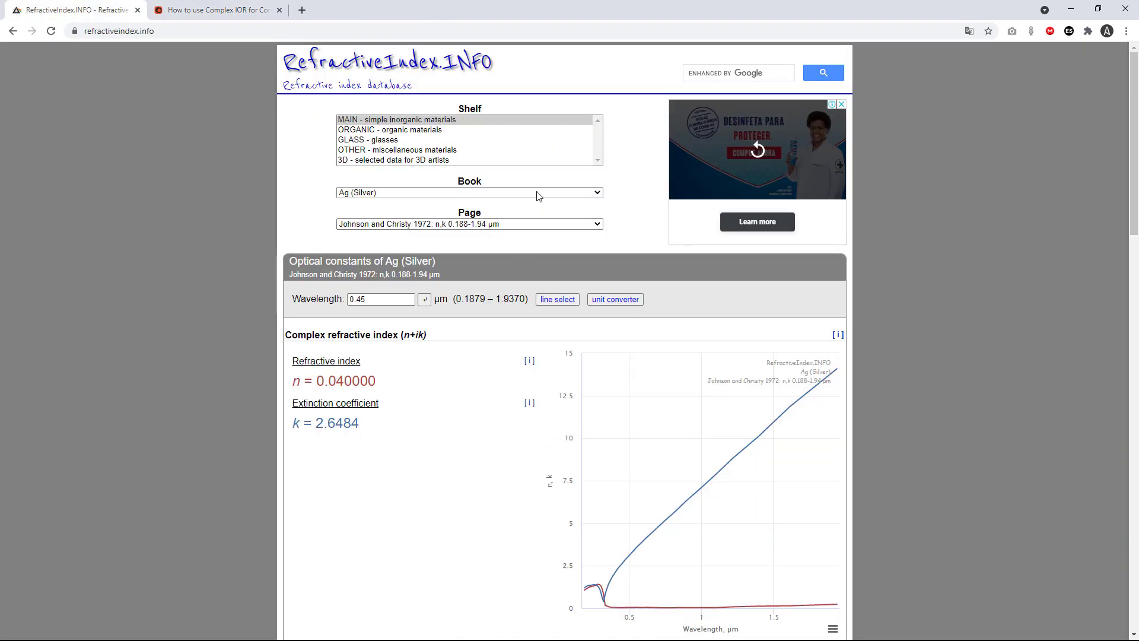
Open the Titanium (Ti) page from the METALS book on the 3D - selected data for 3D artists shelf.
left_click(350, 160)
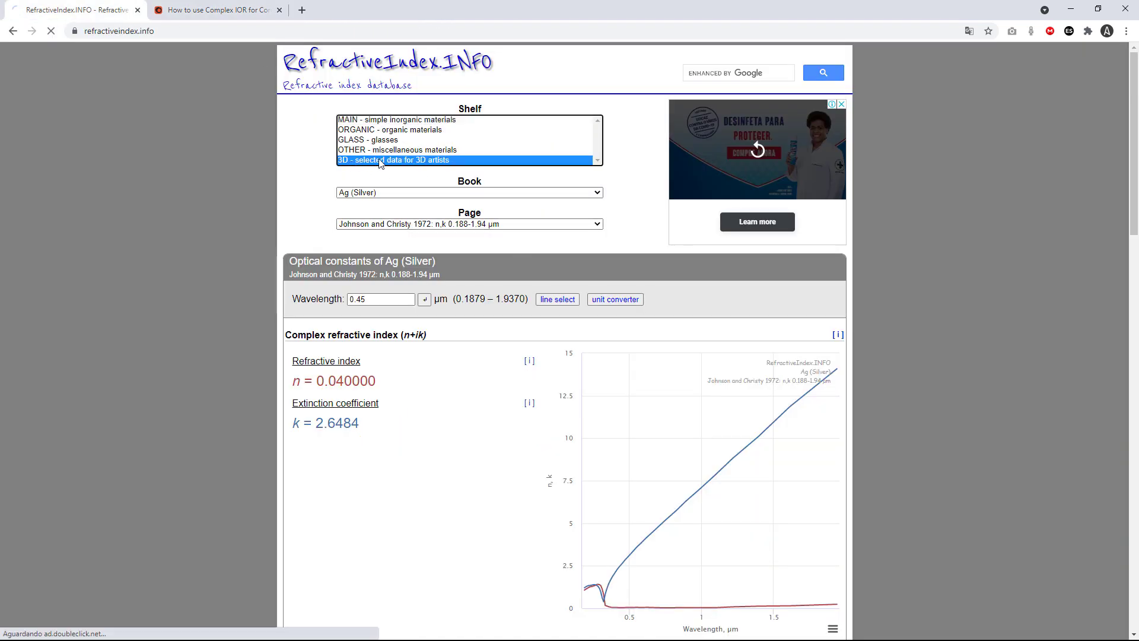
left_click(436, 193)
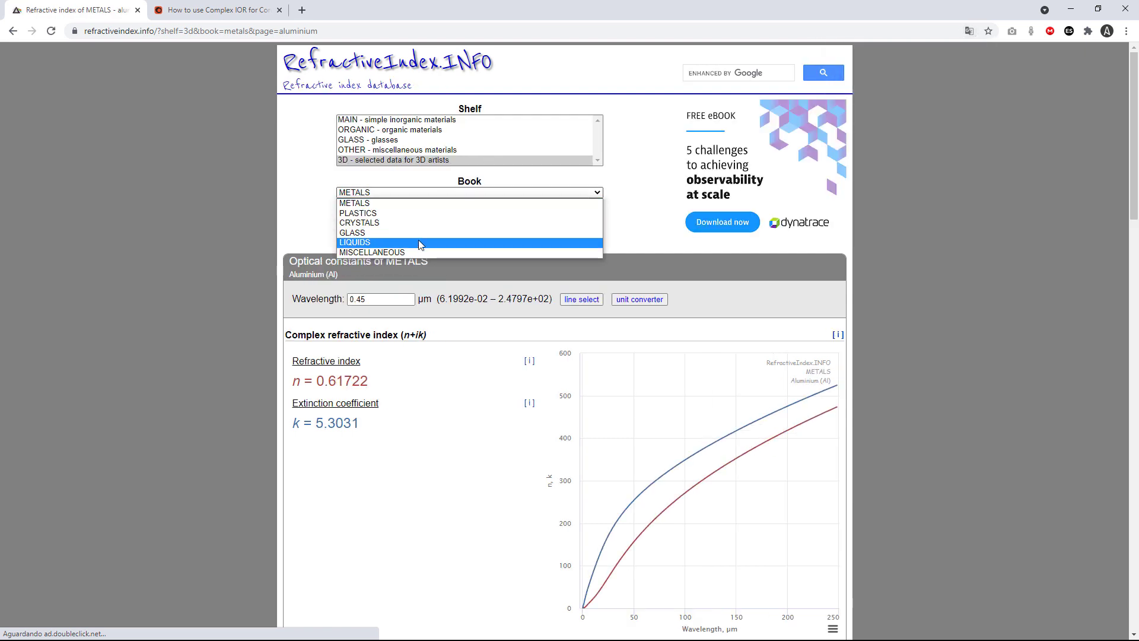
left_click(402, 202)
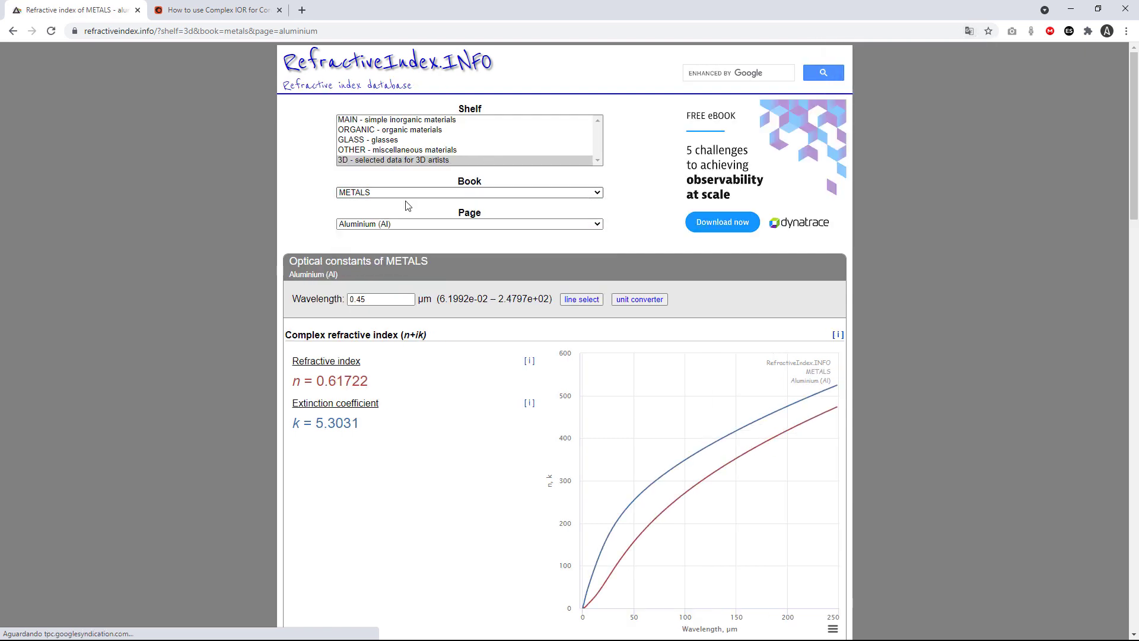
left_click(441, 225)
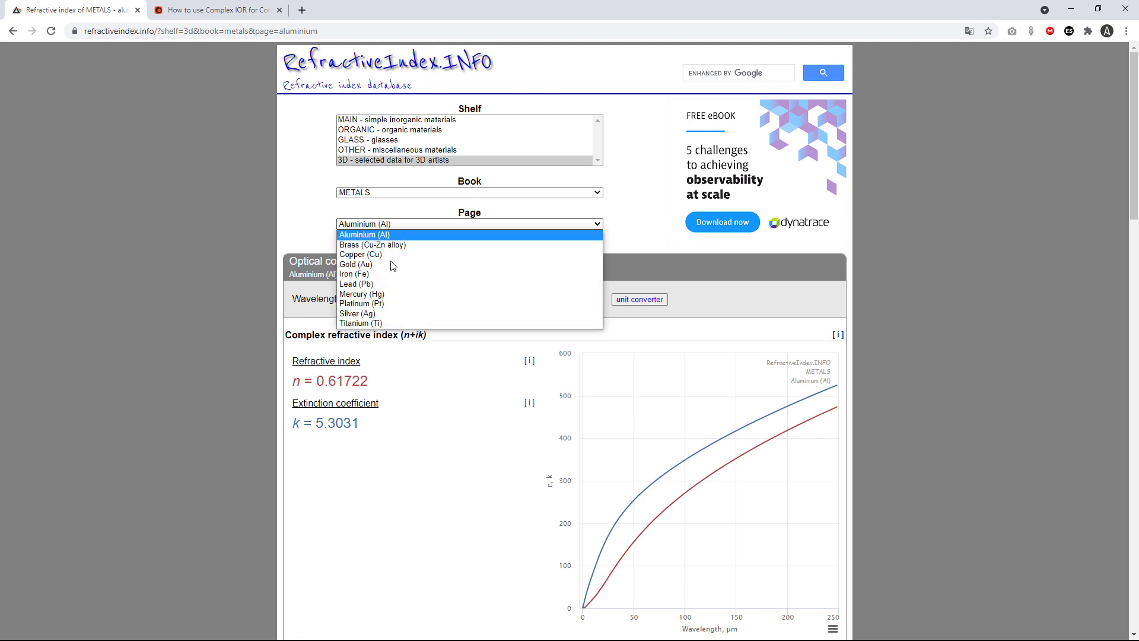
left_click(368, 323)
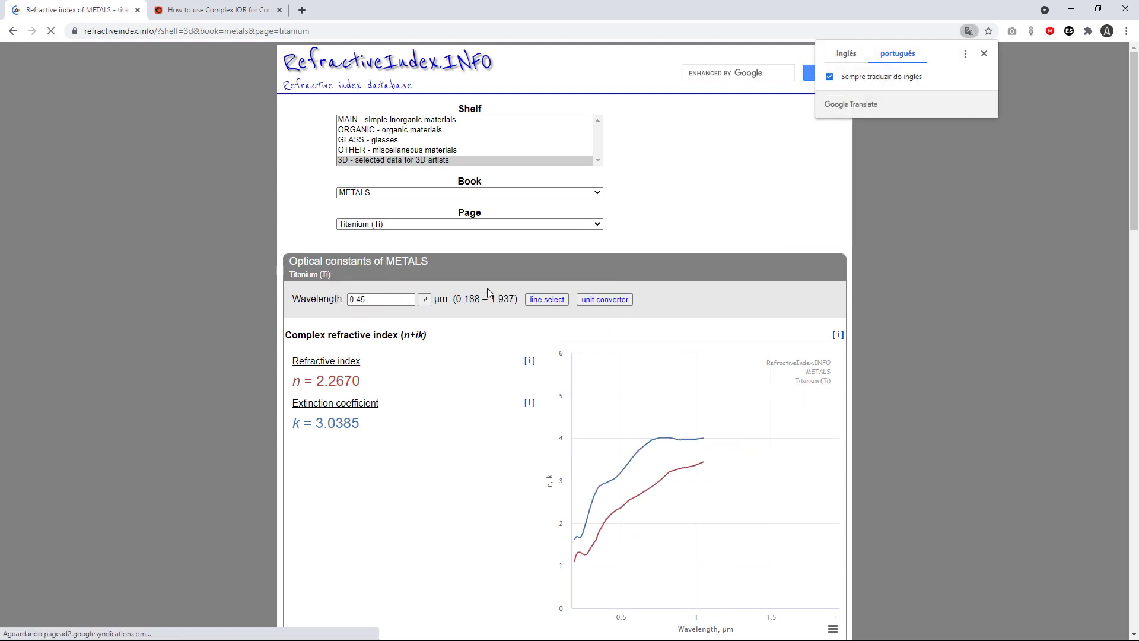
left_click(989, 51)
Set the wavelength for titanium's optical constants to 0.7 µm.
scroll(694, 318, "down", 2)
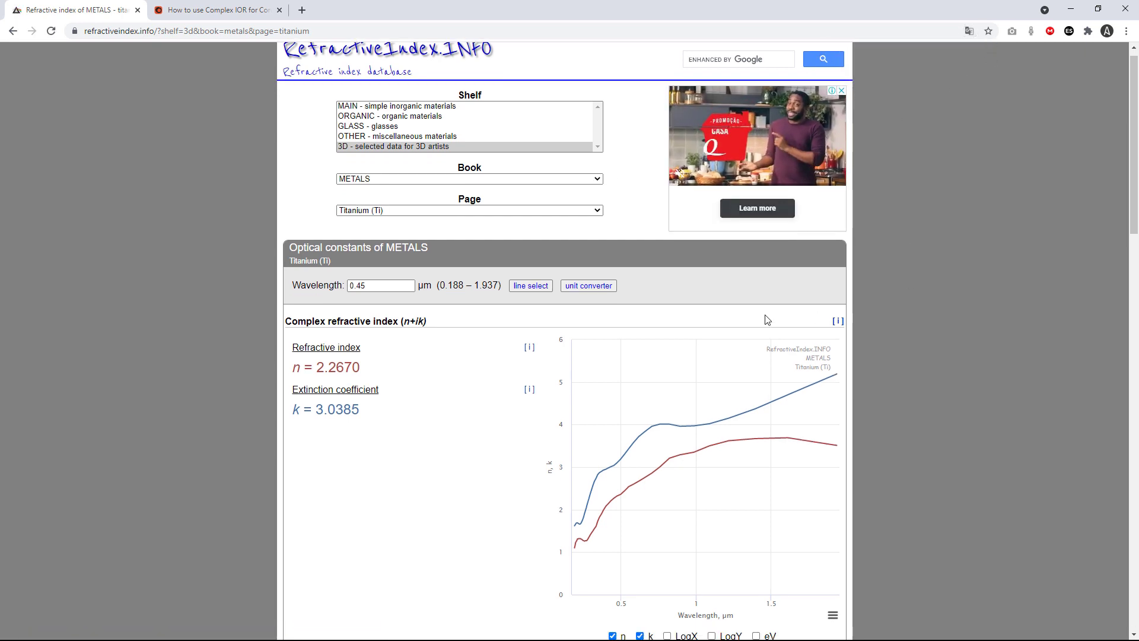
scroll(611, 244, "up", 1)
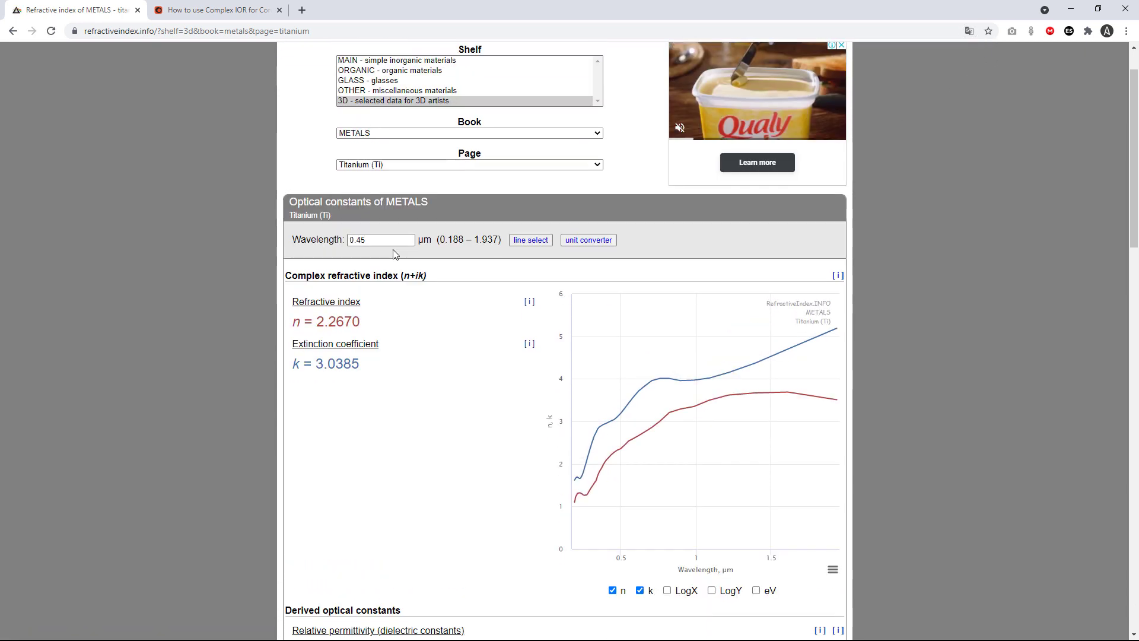
scroll(395, 258, "down", 1)
left_click_drag(316, 263, 361, 263)
left_click_drag(317, 304, 383, 312)
left_click(383, 312)
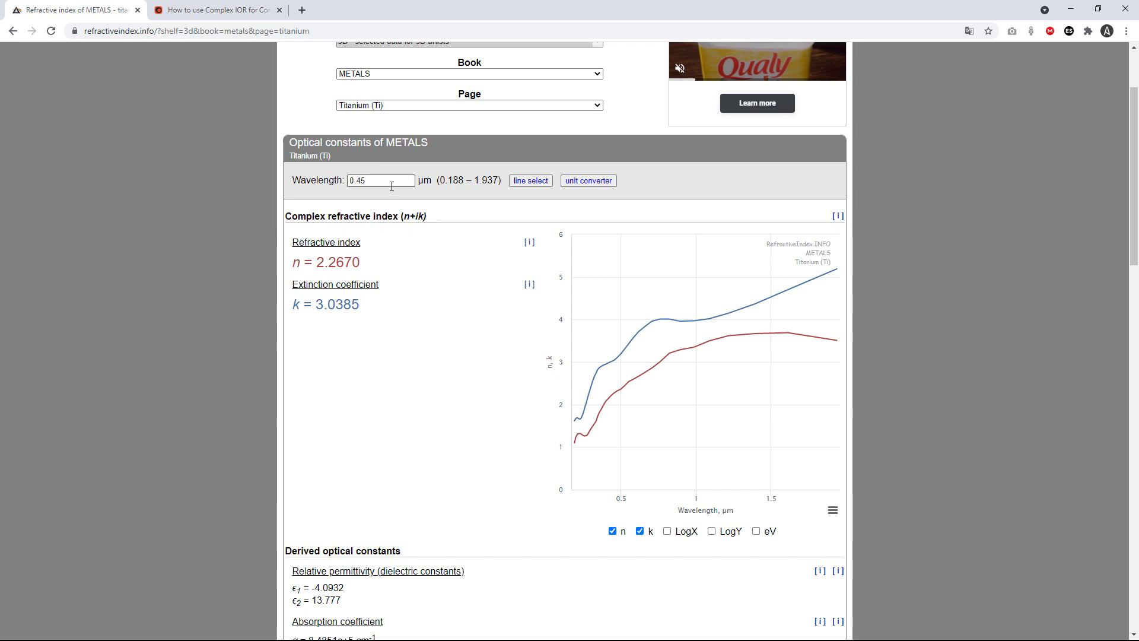
left_click_drag(392, 186, 328, 178)
type("0")
key("Return")
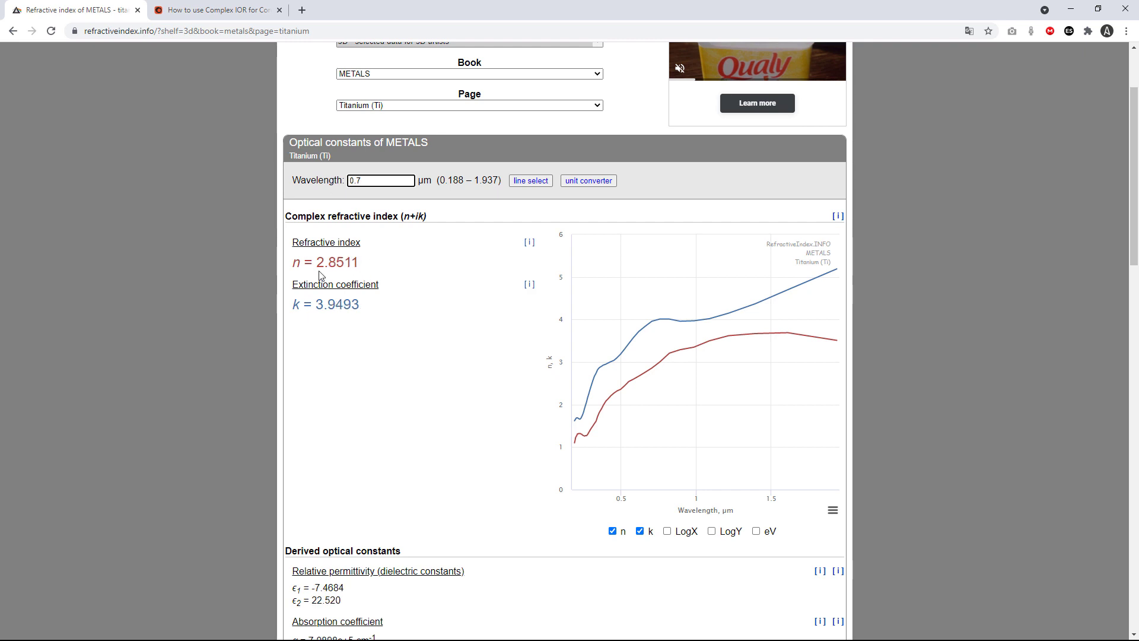
Transfer titanium's n and k to the material's red complex IOR values in 3ds Max, N 2,851 and K 3,949.
left_click_drag(315, 263, 344, 264)
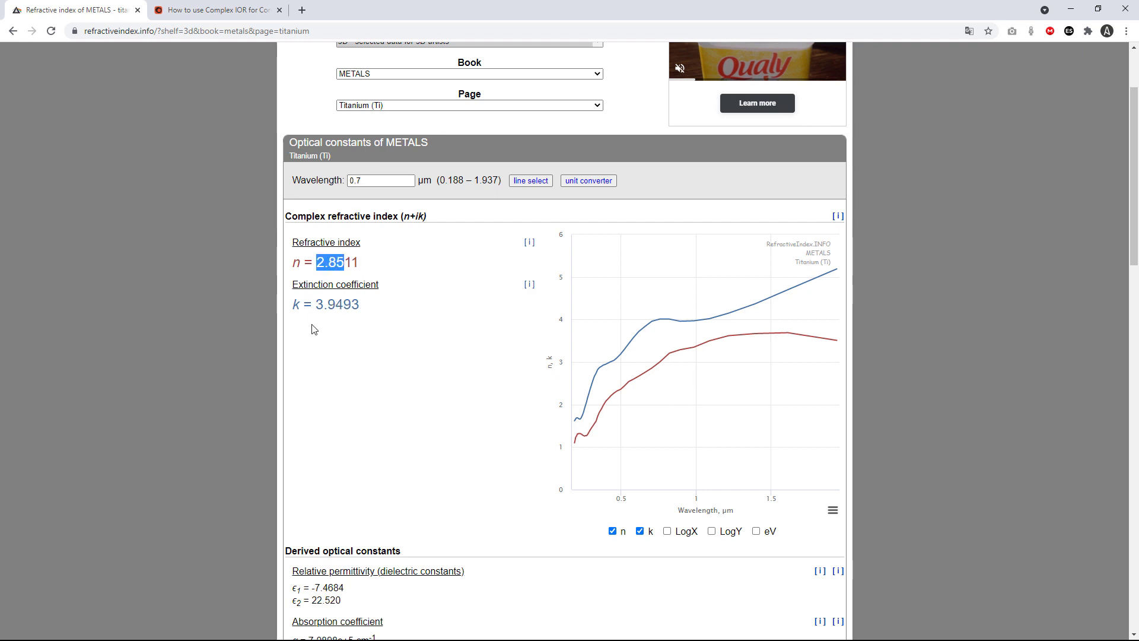
left_click_drag(314, 305, 344, 305)
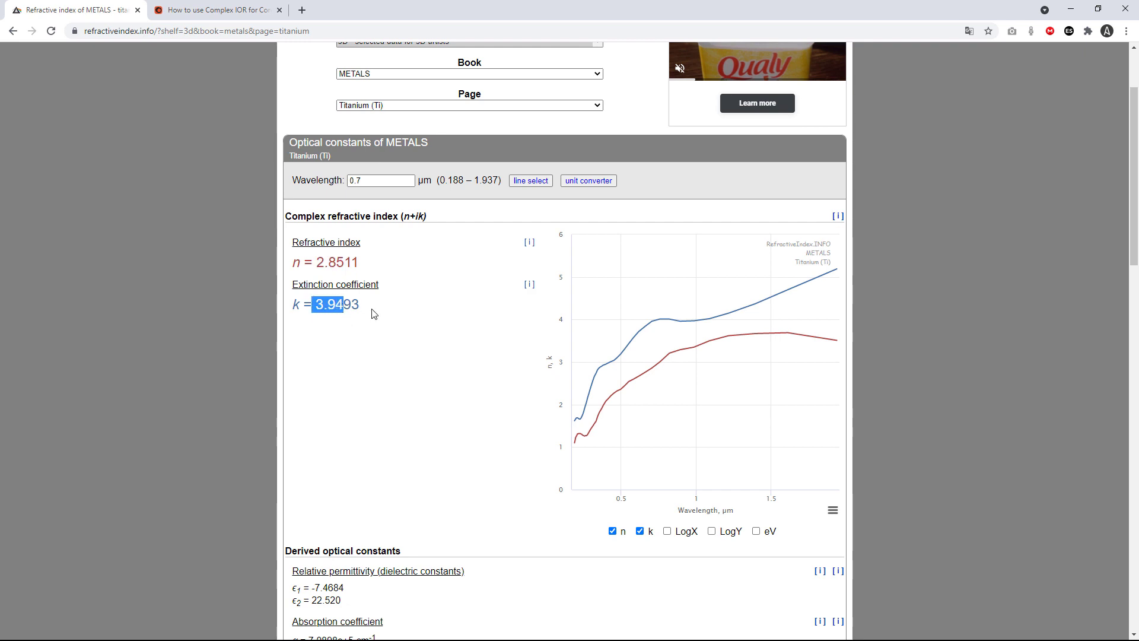
left_click(322, 269)
left_click_drag(324, 265, 345, 268)
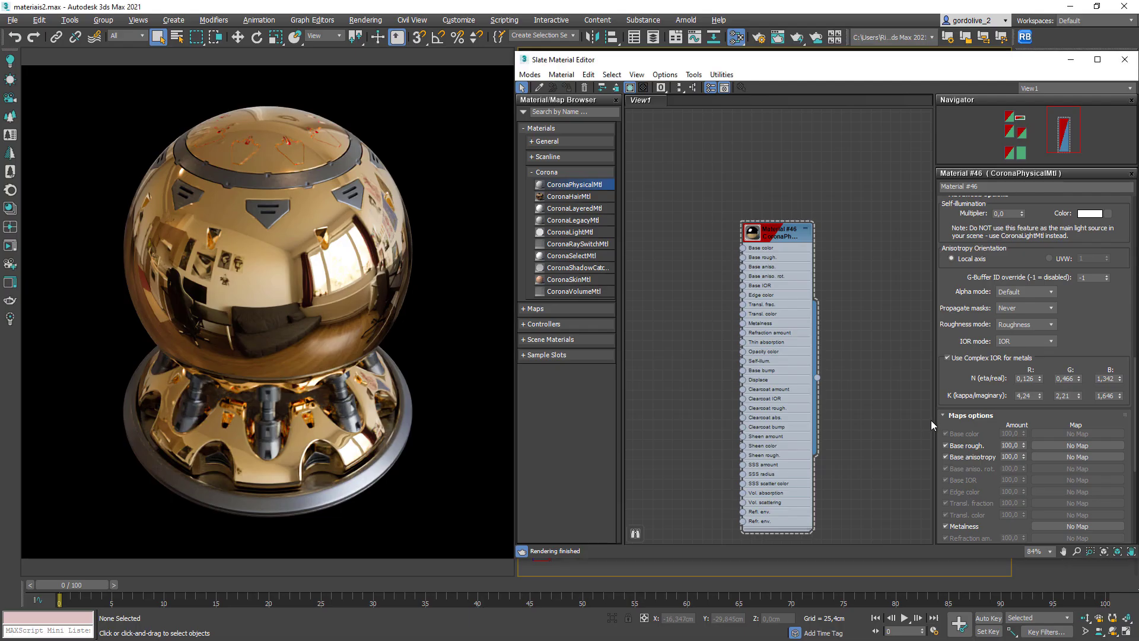
left_click_drag(1035, 379, 983, 383)
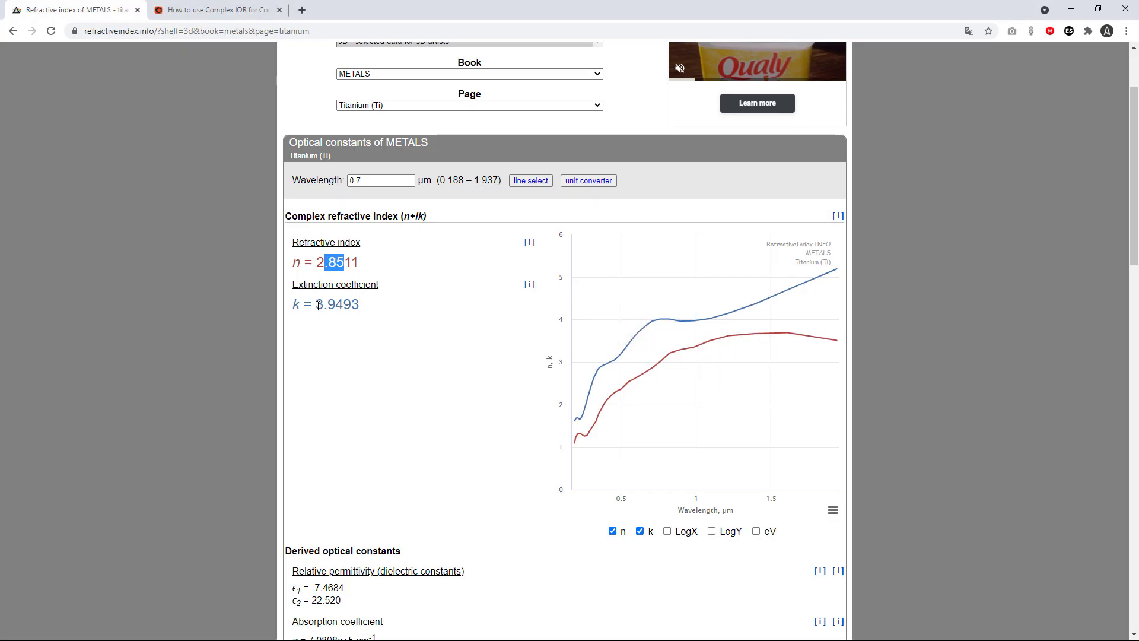
left_click_drag(315, 304, 348, 317)
double_click(348, 318)
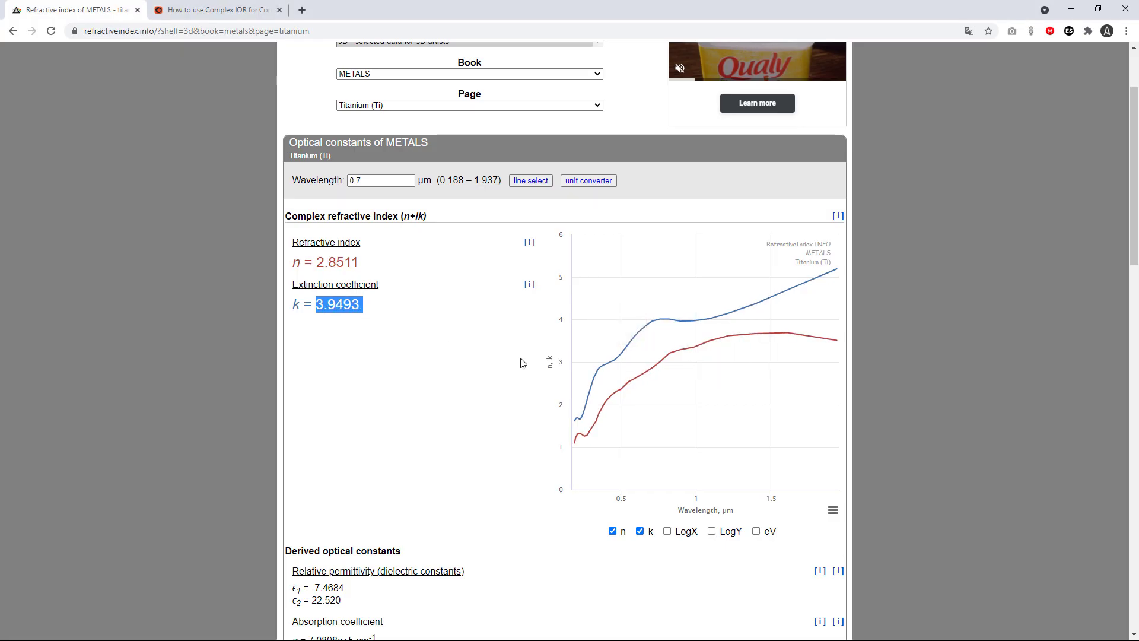
key("alt+Tab")
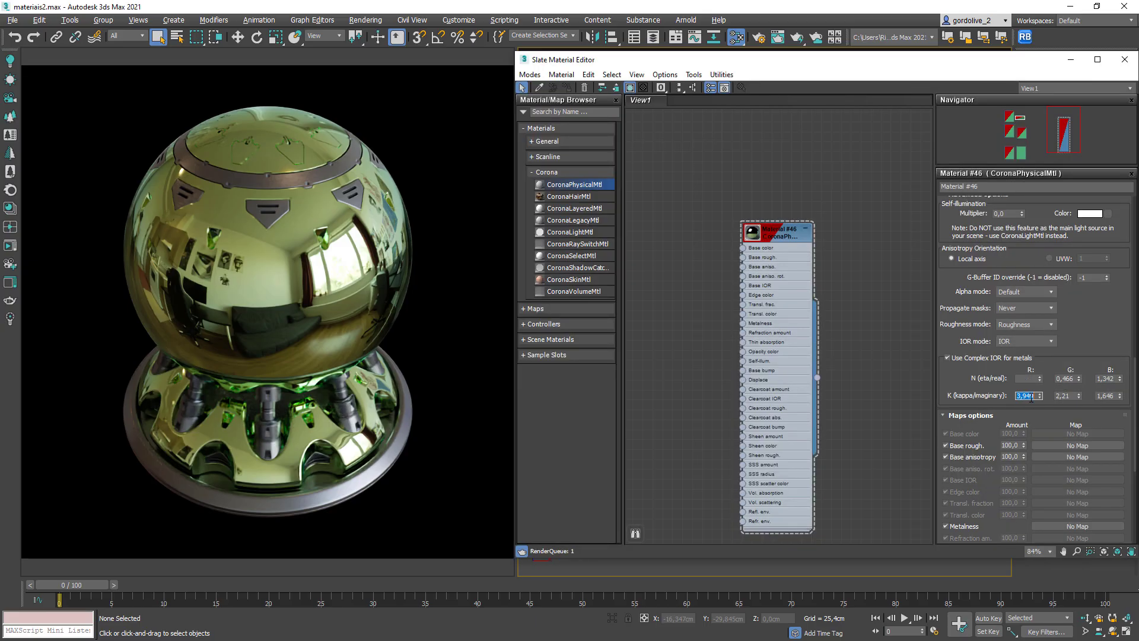
Set titanium's wavelength to 0.55 µm in the browser and enter the material's green complex IOR values, N 2,541 and K 3,435.
key("alt+Tab")
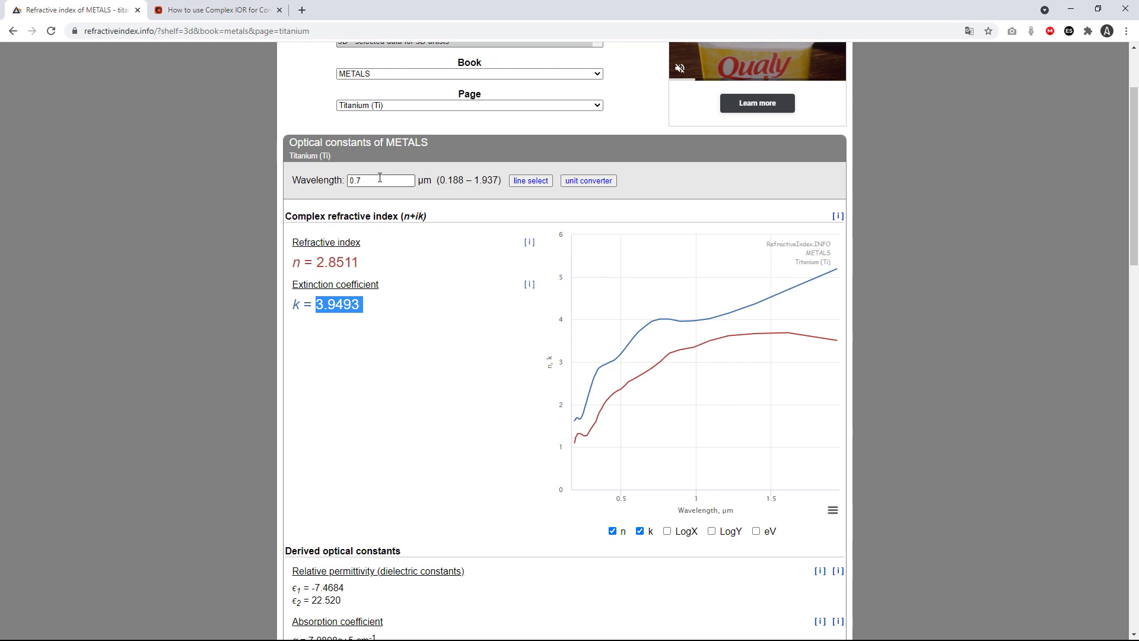
left_click_drag(375, 180, 326, 183)
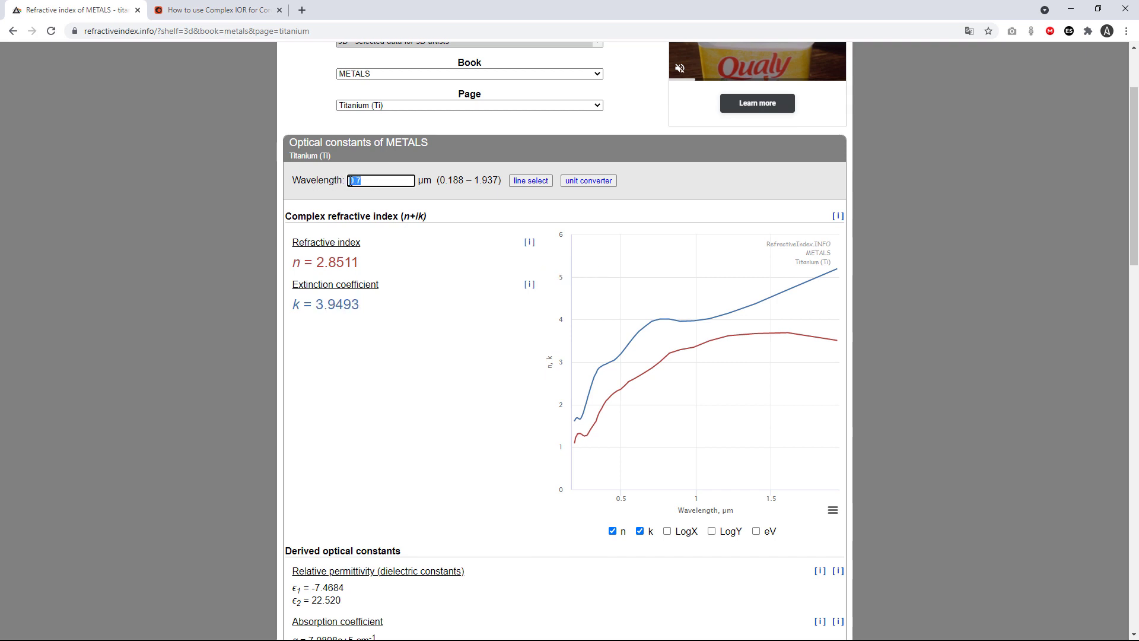
key("BackSpace")
key("Return")
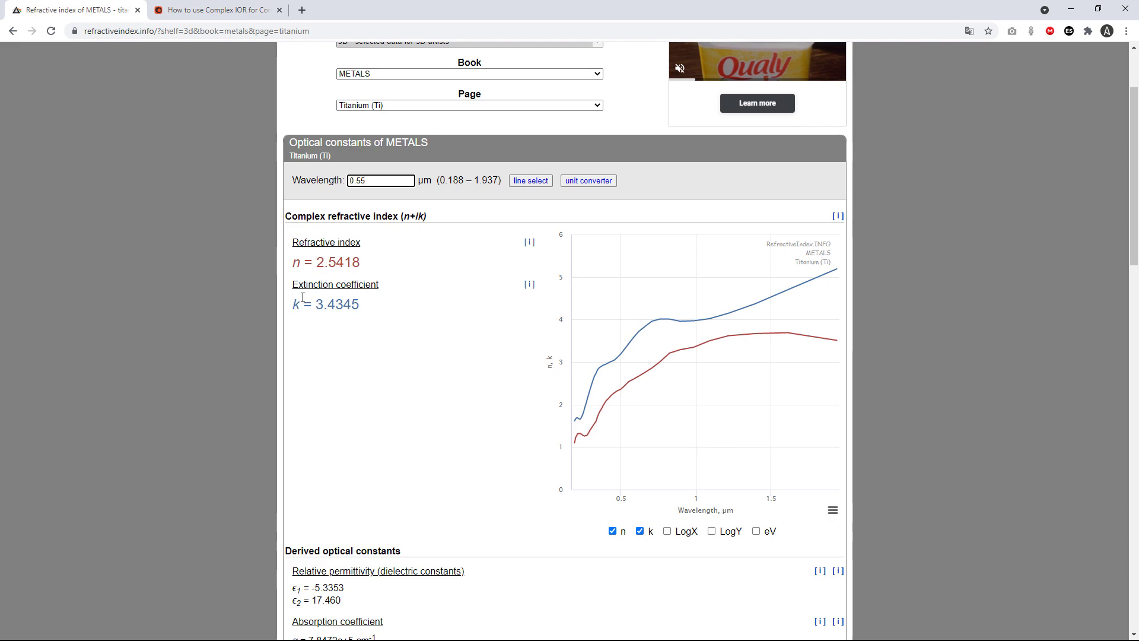
key("alt+Tab")
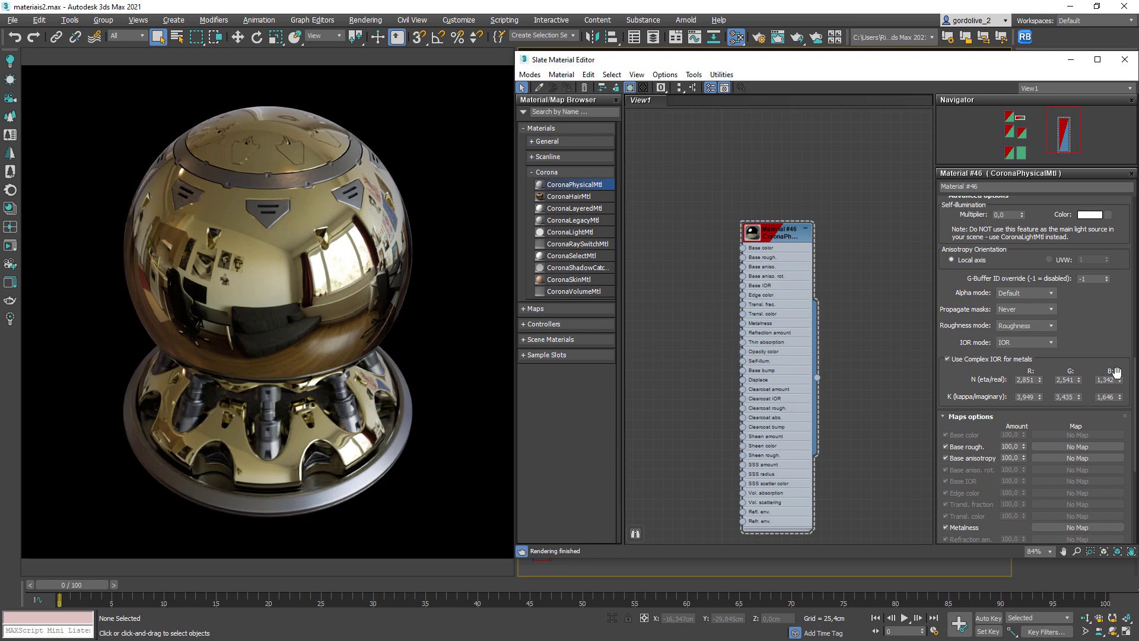
Return to the browser and set titanium's wavelength to 0.45 µm.
key("alt+Tab")
double_click(376, 178)
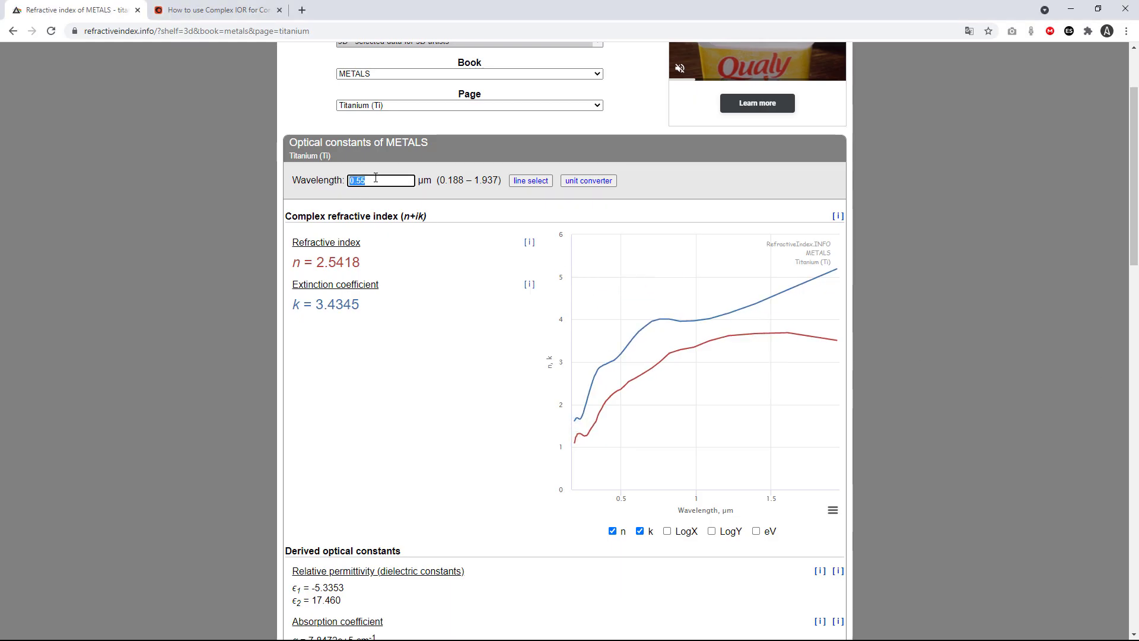
type("0")
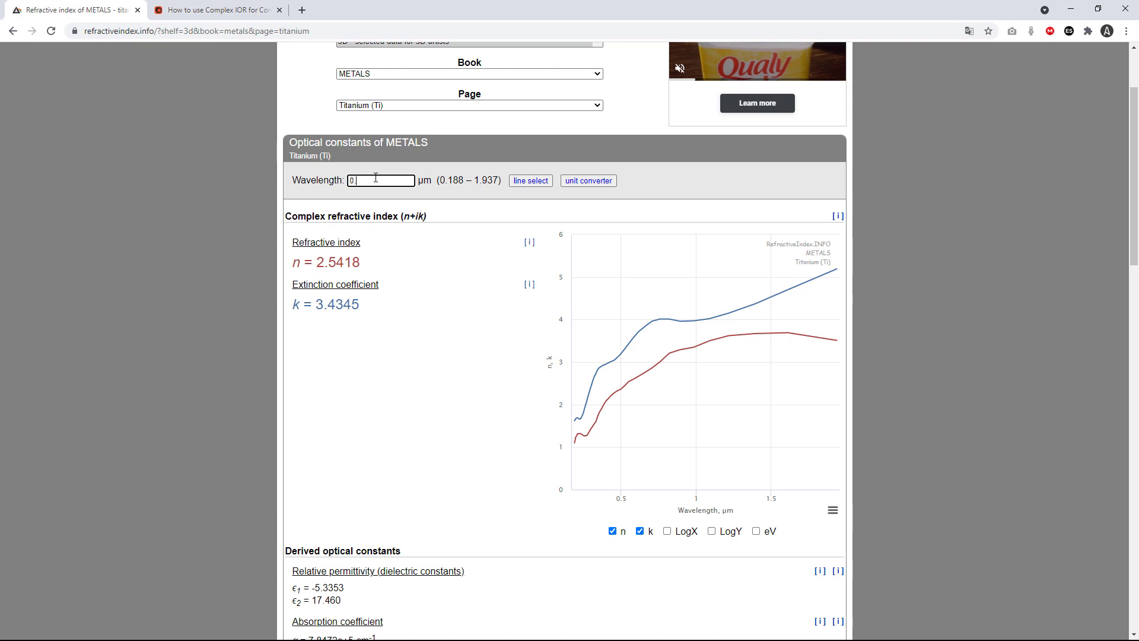
key("Return")
Check the red, green and blue wavelengths in the Corona helpdesk article and return to the titanium constants.
left_click(236, 17)
scroll(455, 451, "down", 1)
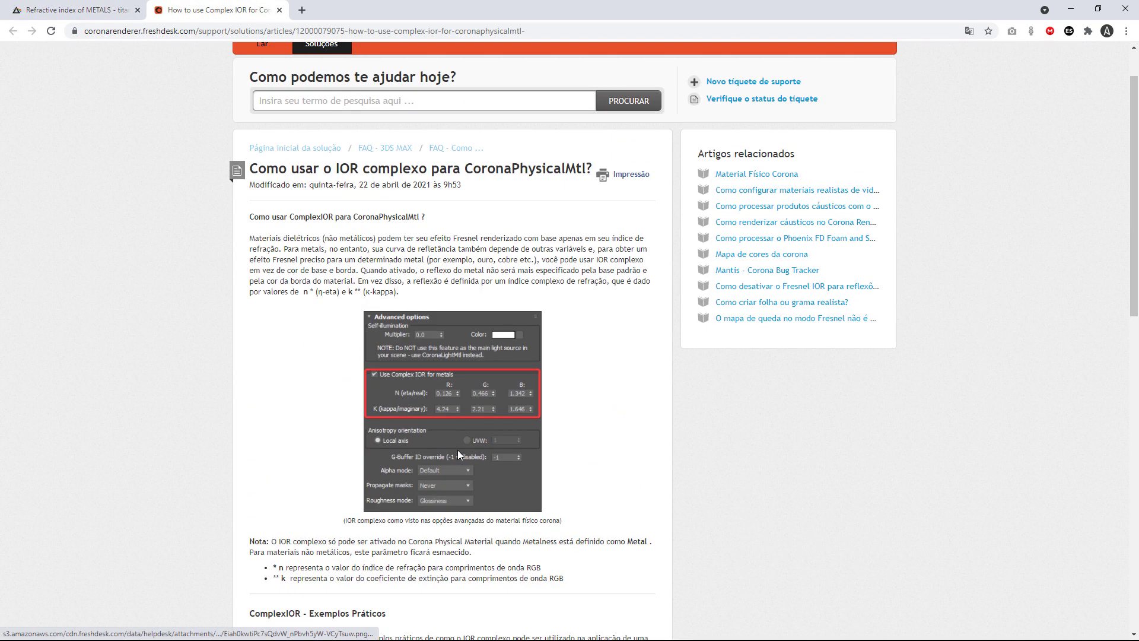
scroll(457, 450, "down", 6)
scroll(458, 456, "down", 1)
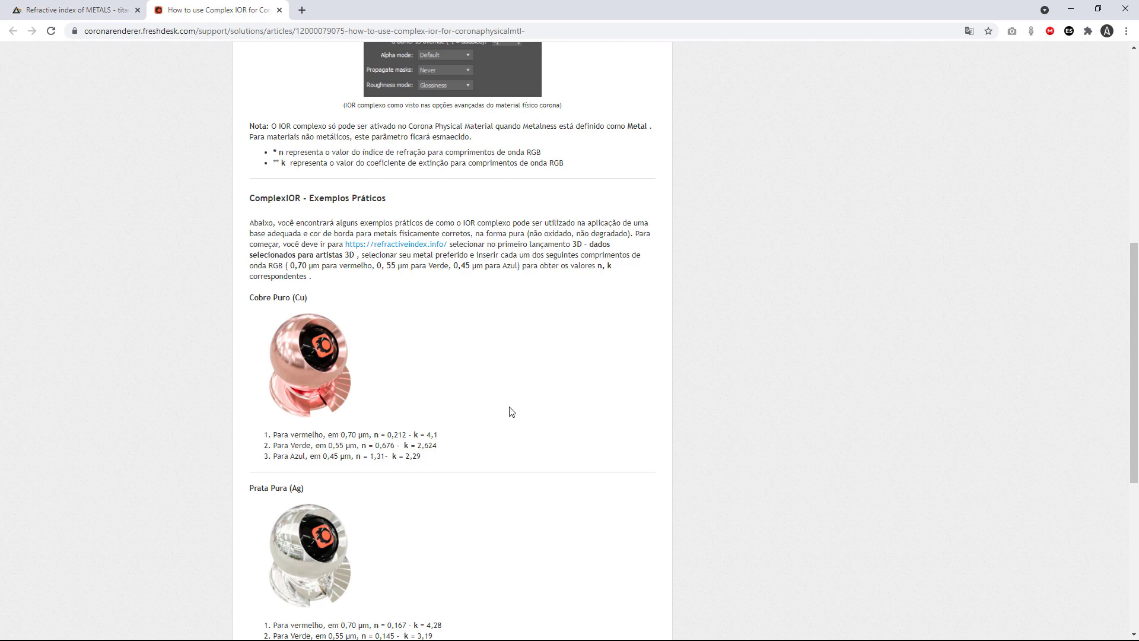
key("alt+Tab")
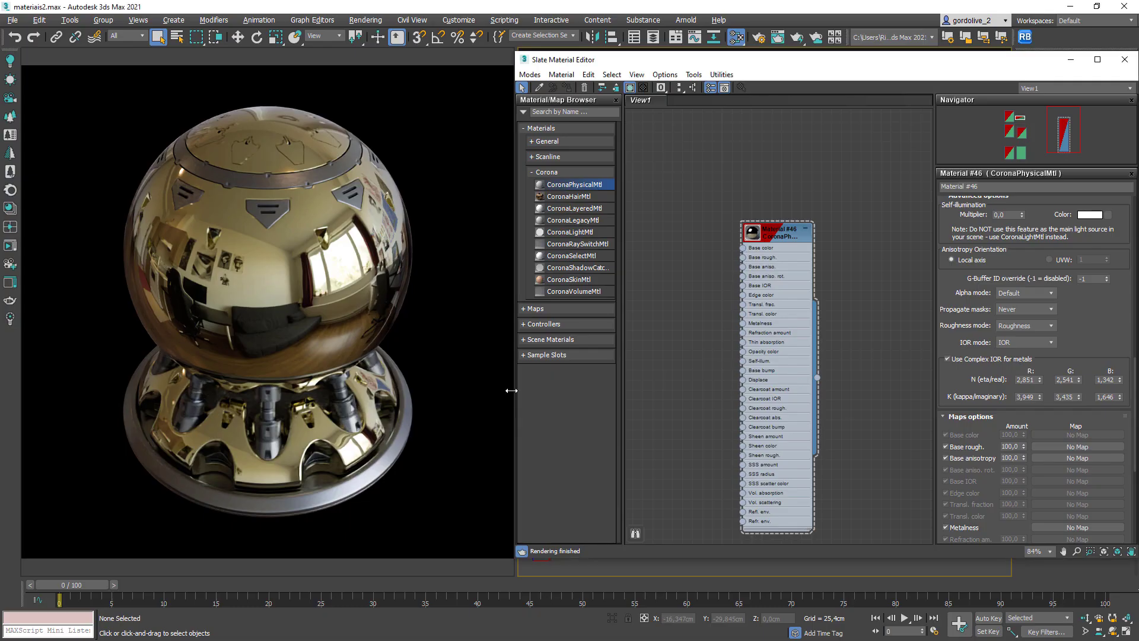
key("alt+Tab")
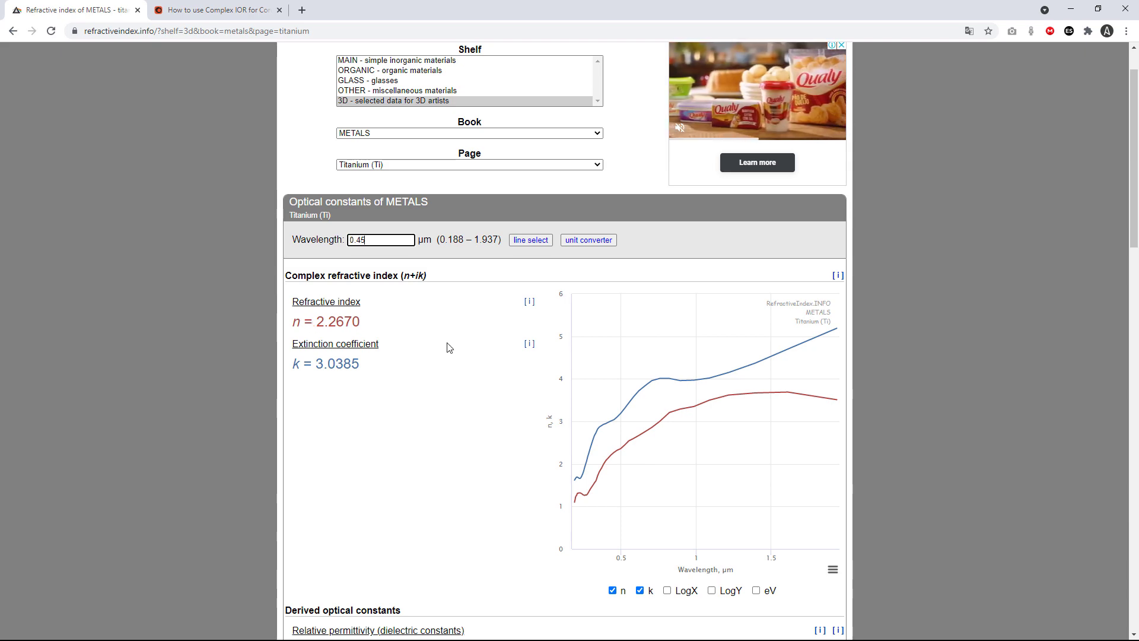
Set the material's blue complex IOR values in 3ds Max to N 2,267 and K 3,038.
key("alt+Tab")
double_click(1105, 379)
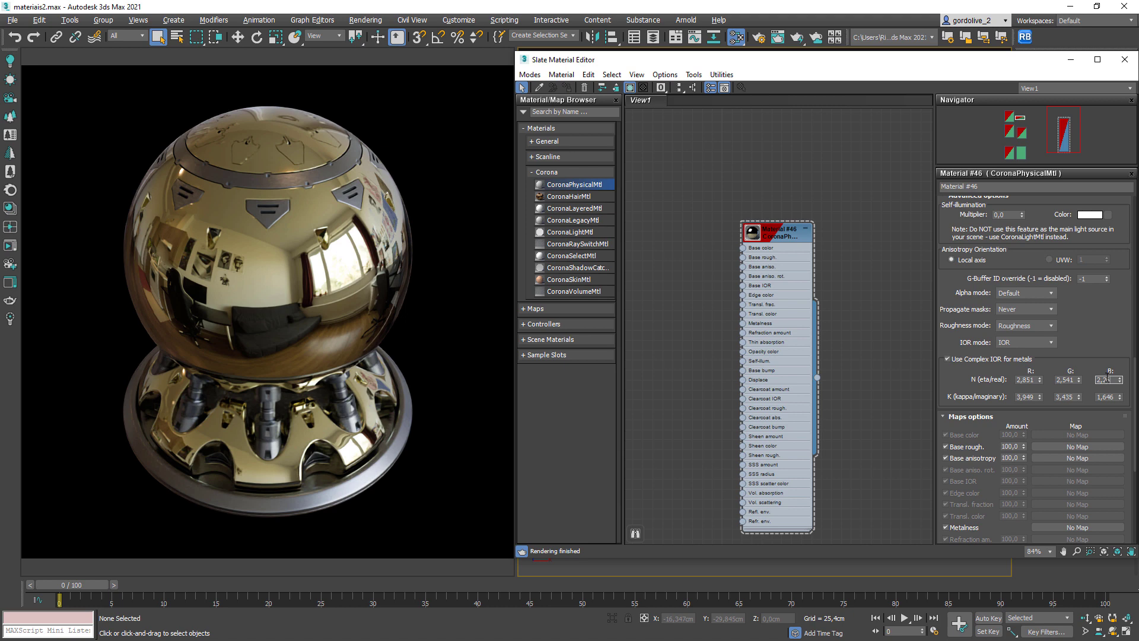
type("2,267")
key("Tab")
key("Tab")
key("Tab")
key("alt+Tab")
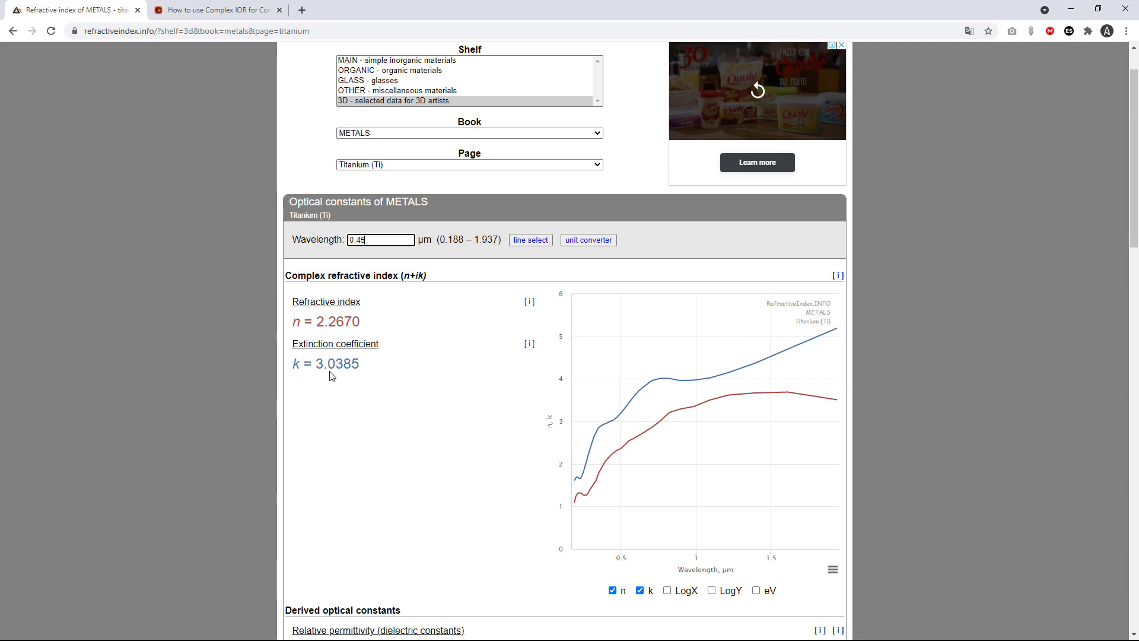
key("alt+Tab")
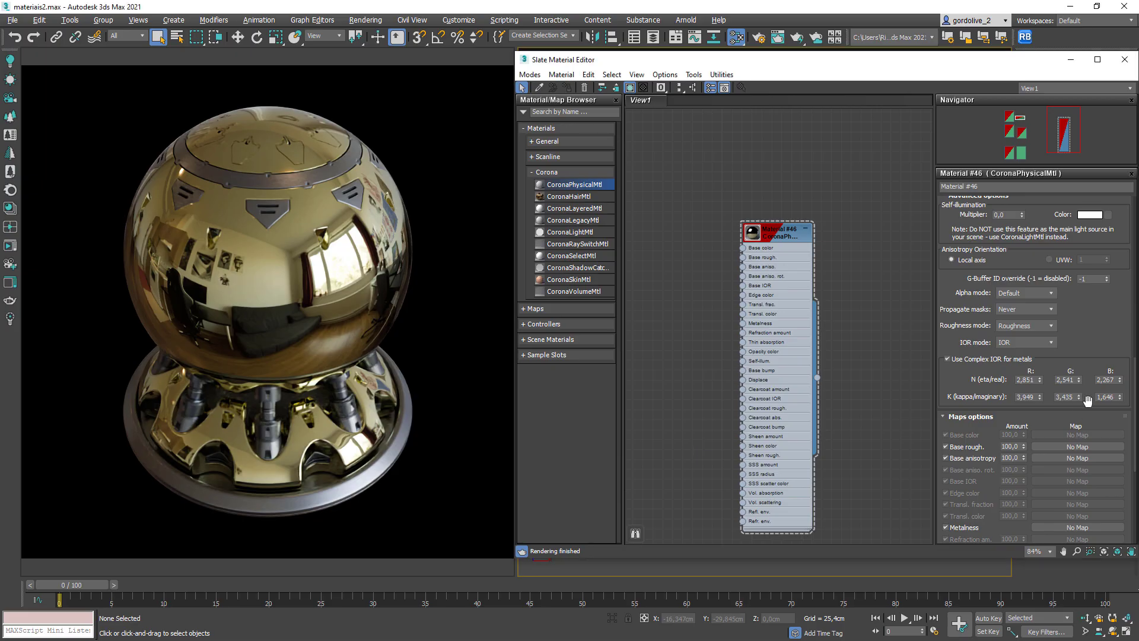
type("3,038")
key("Return")
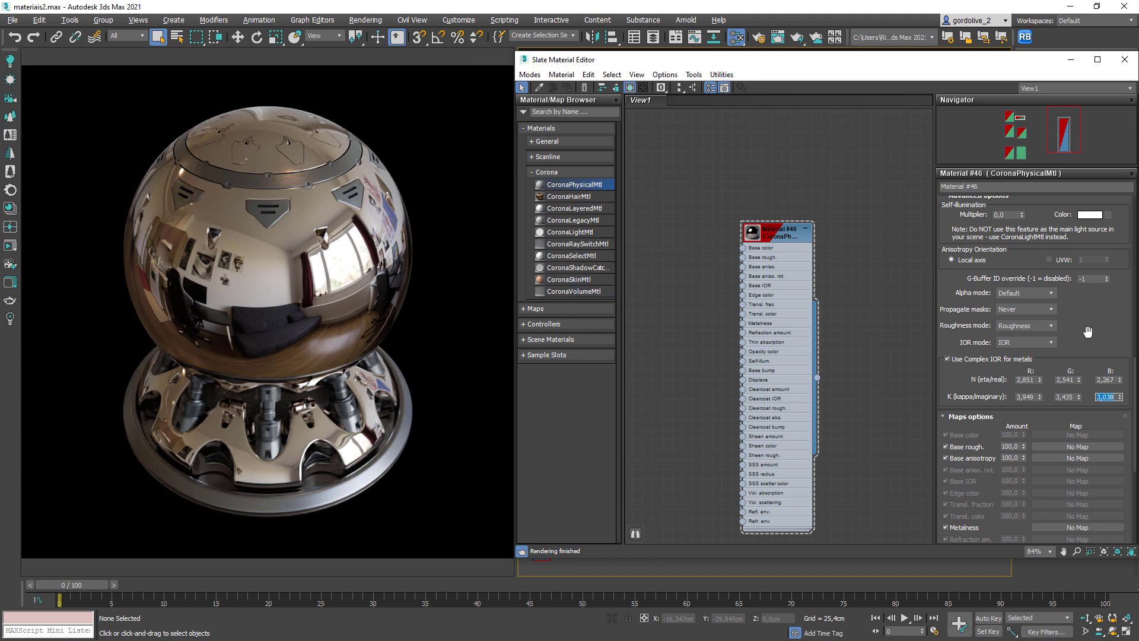
Disable Use Complex IOR for metals in the material's advanced options.
left_click_drag(1087, 331, 1090, 349)
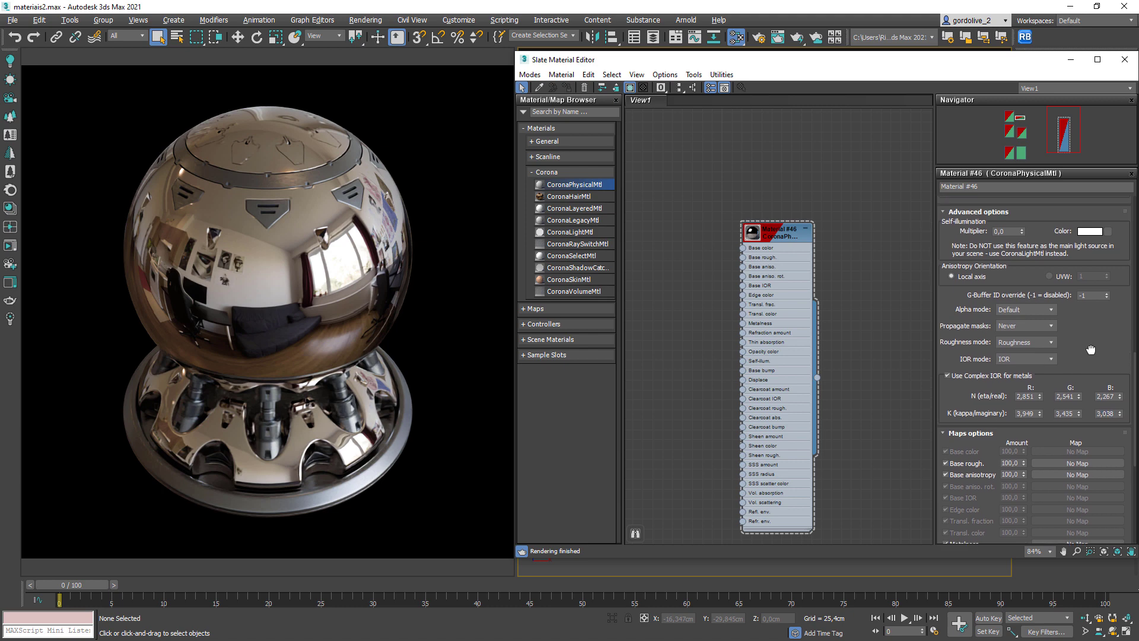
scroll(1090, 349, "up", 3)
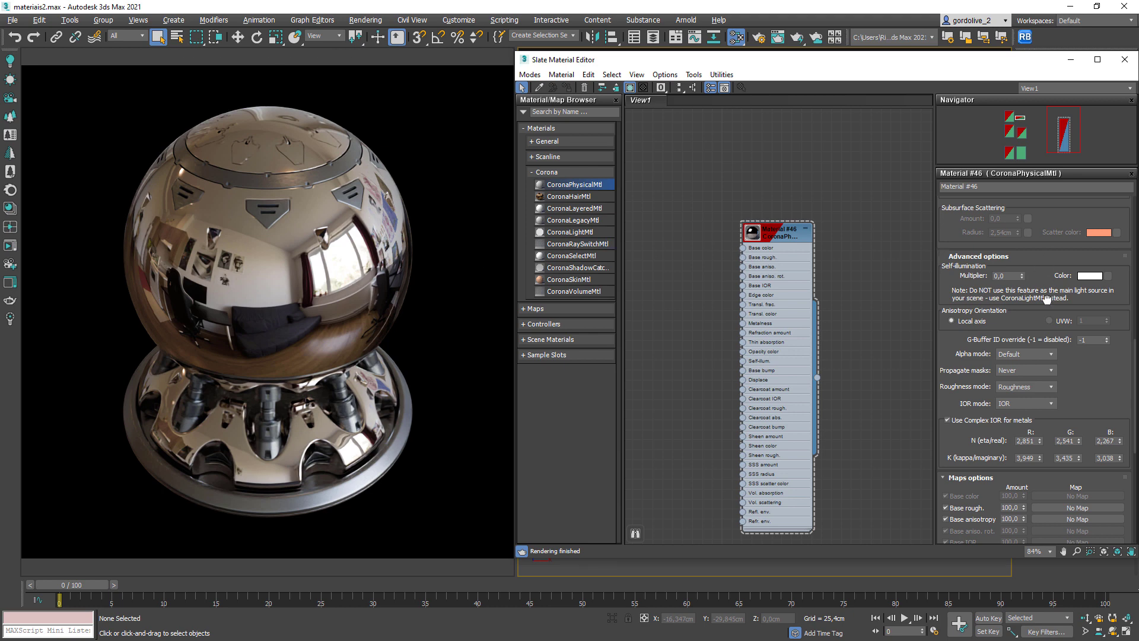
scroll(1048, 303, "up", 5)
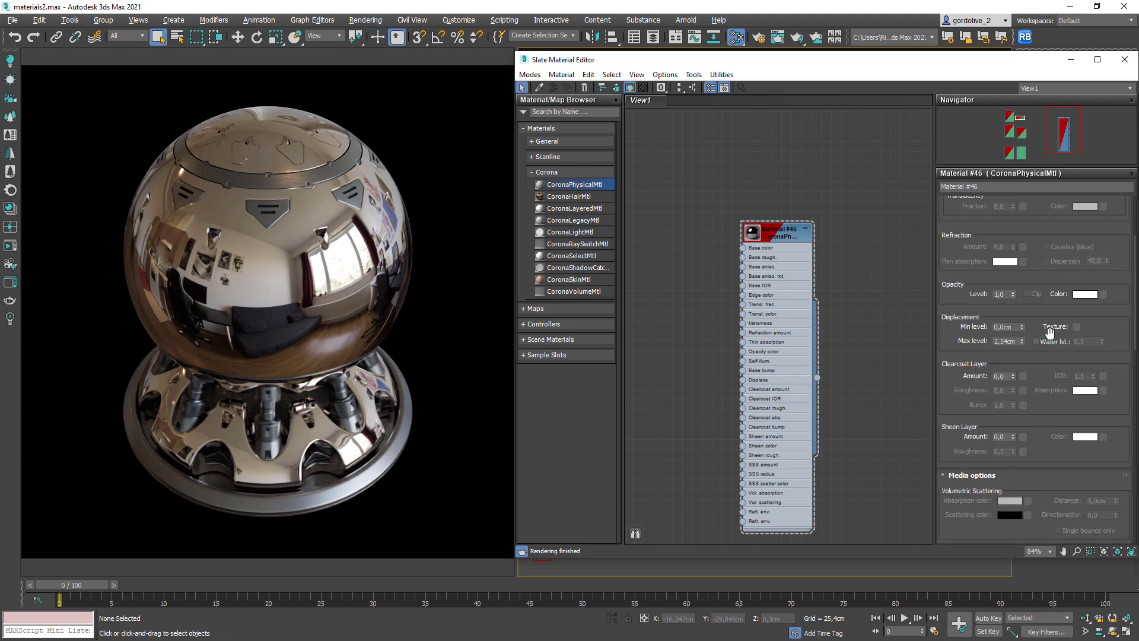
scroll(1038, 417, "down", 5)
scroll(1032, 420, "down", 5)
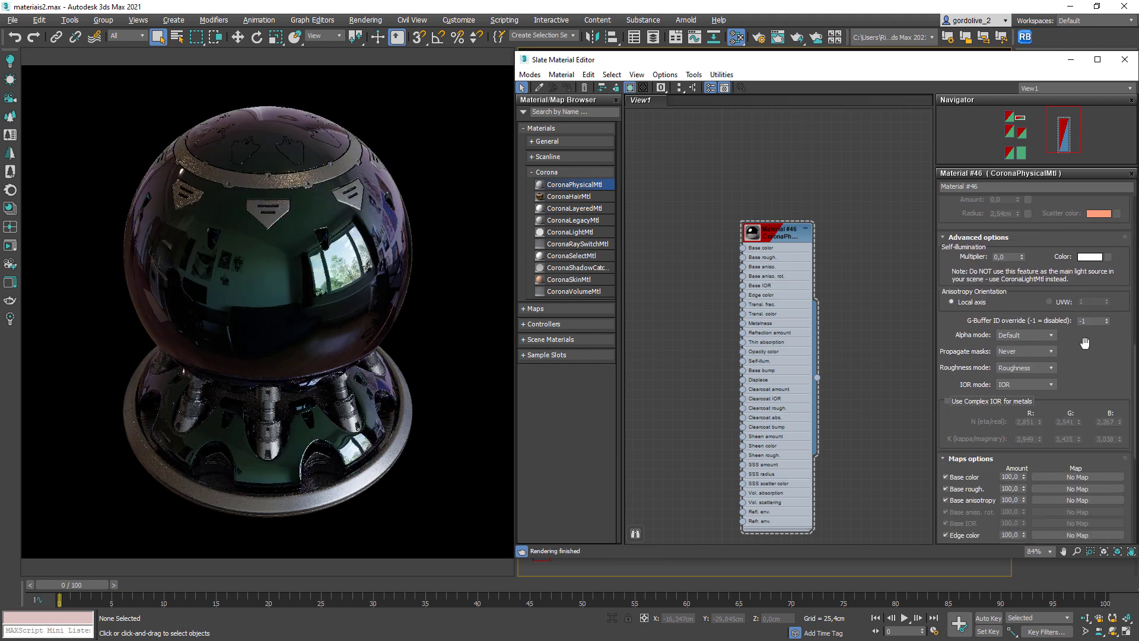
Set the base layer's color to a light greyish beige and accept it.
scroll(1076, 367, "up", 8)
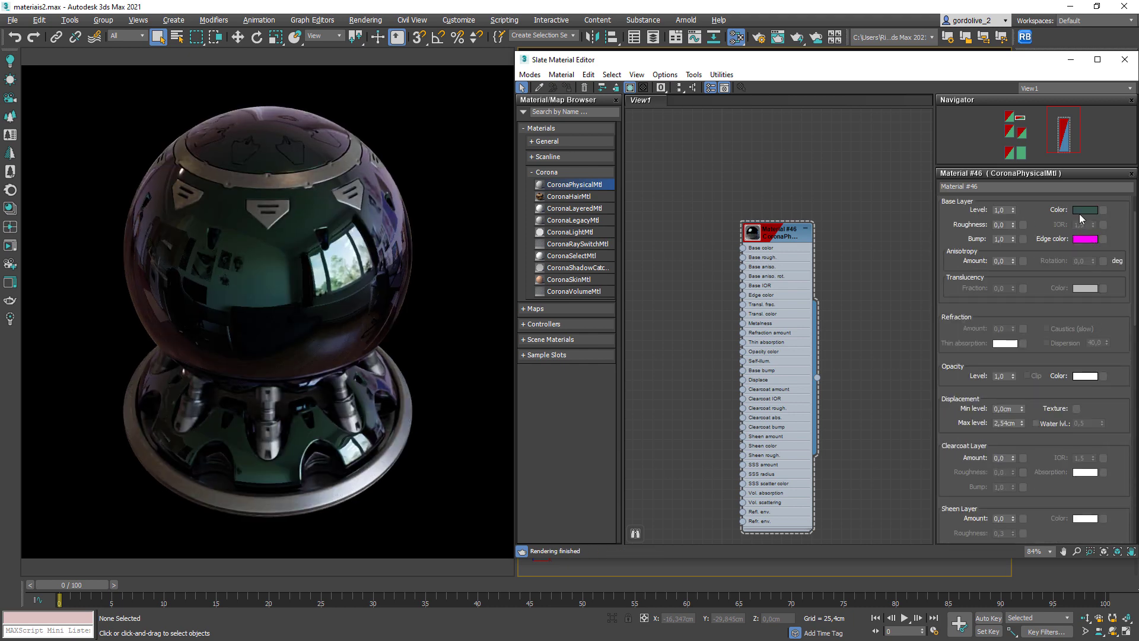
left_click(1085, 209)
mouse_move(694, 254)
left_mouse_down()
mouse_move(694, 267)
mouse_move(637, 273)
mouse_move(610, 241)
left_mouse_up()
left_click_drag(775, 259, 742, 250)
left_click(790, 304)
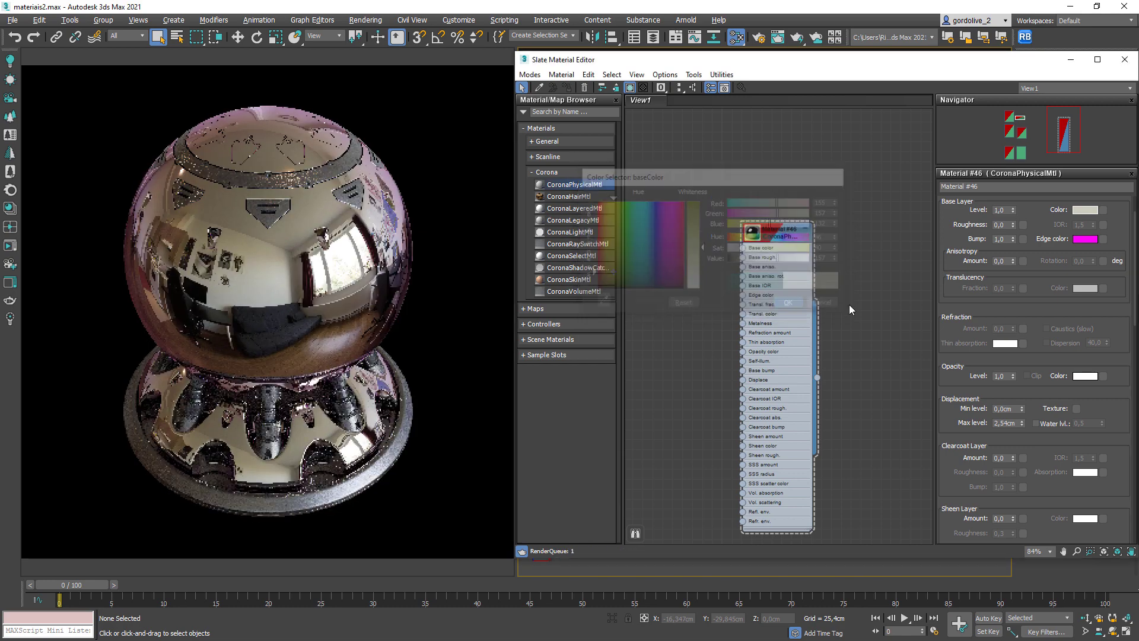
Set the base layer's edge color to a neutral light grey and accept it.
left_click(1085, 239)
left_click_drag(771, 249, 769, 278)
left_click(789, 302)
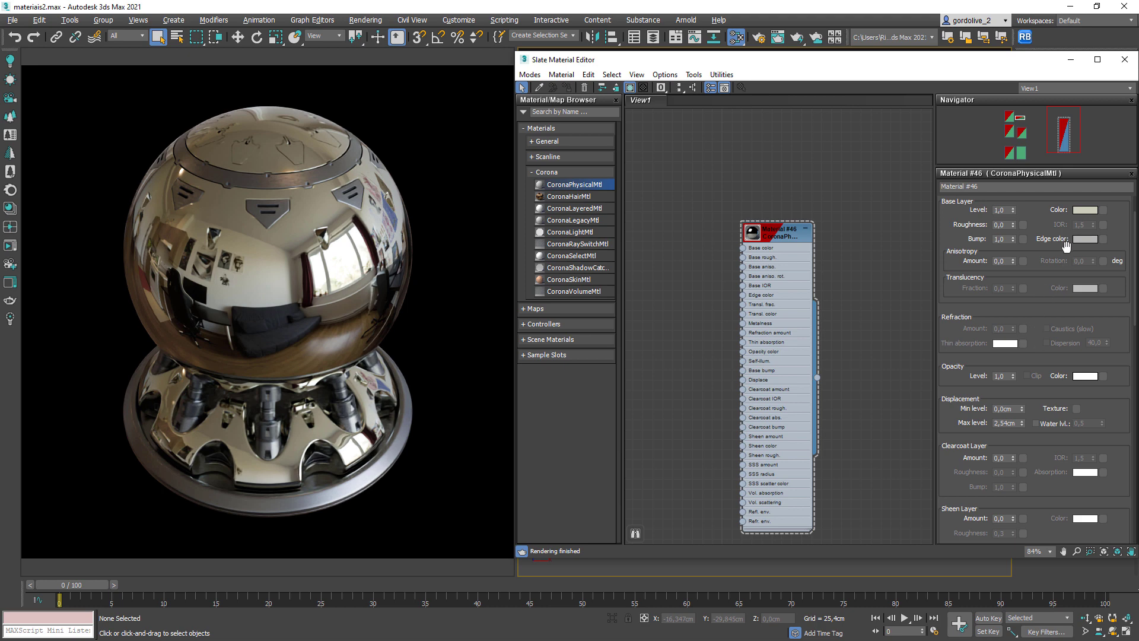
Enable Use Complex IOR for metals to compare the metal's look, and disable it again.
scroll(1050, 350, "down", 10)
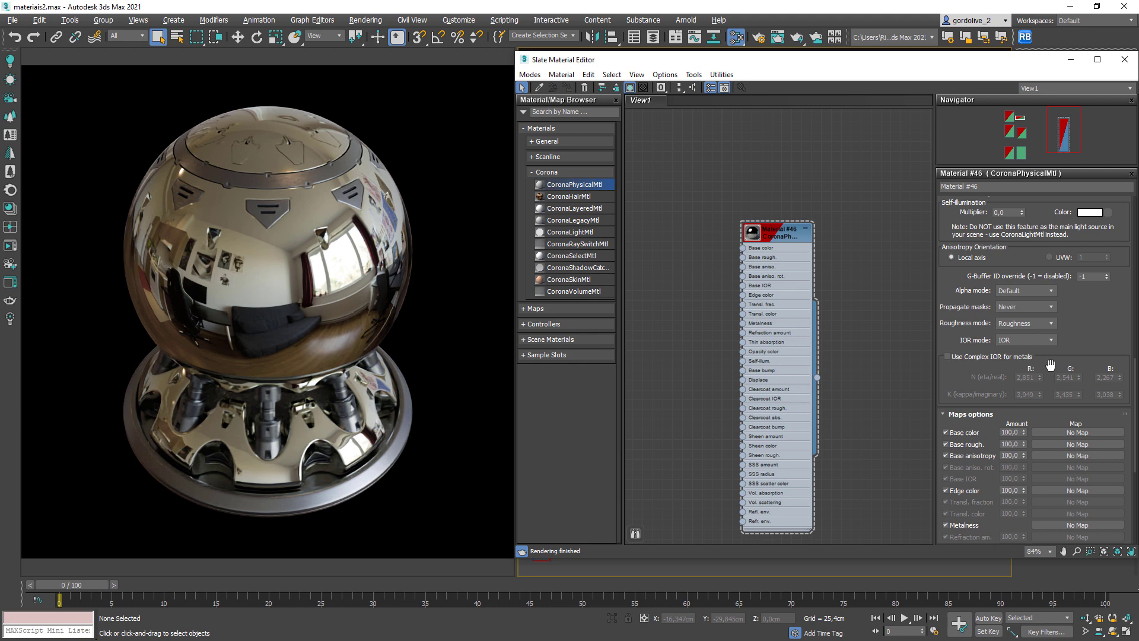
left_click(995, 357)
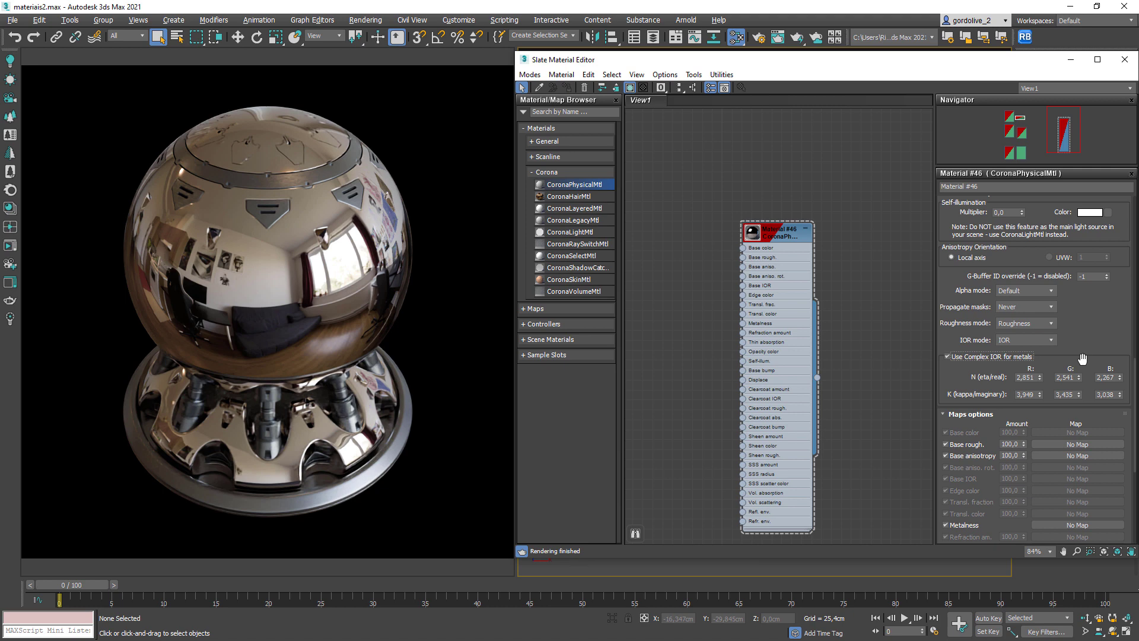
mouse_move(1029, 358)
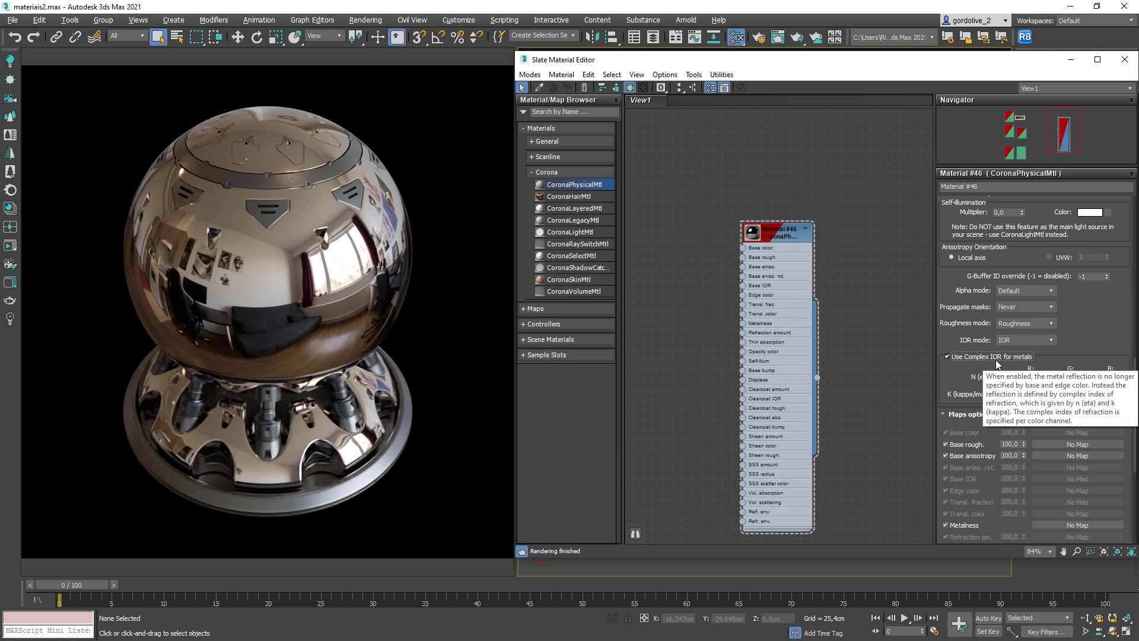
left_click(996, 360)
Paste the copied dark teal green into the base layer's color.
scroll(1044, 279, "up", 3)
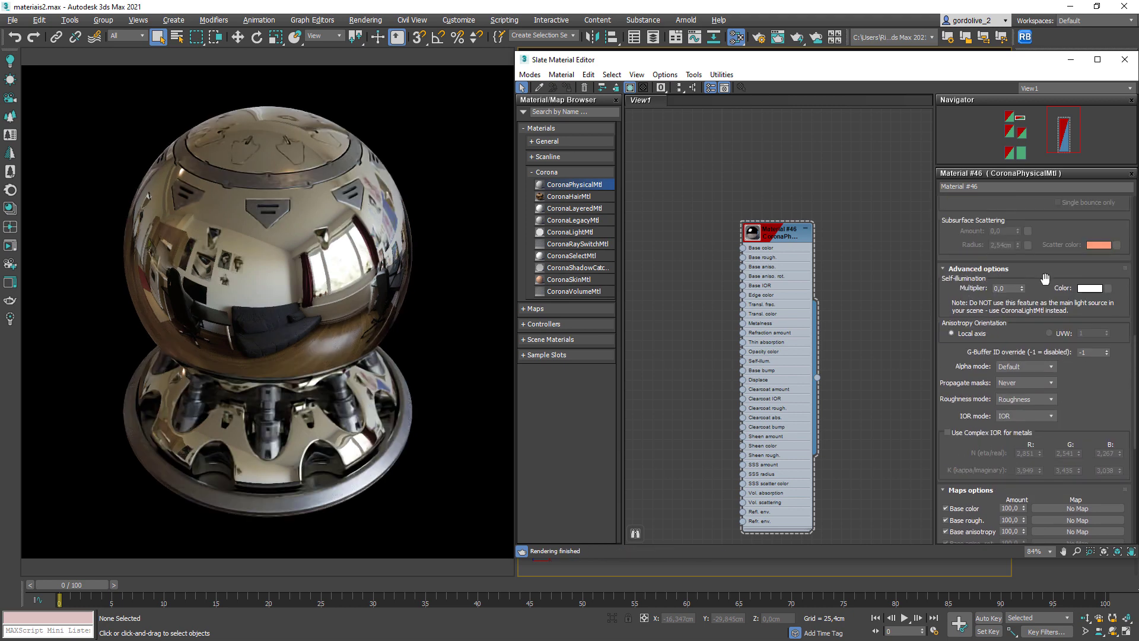
scroll(1041, 239, "up", 12)
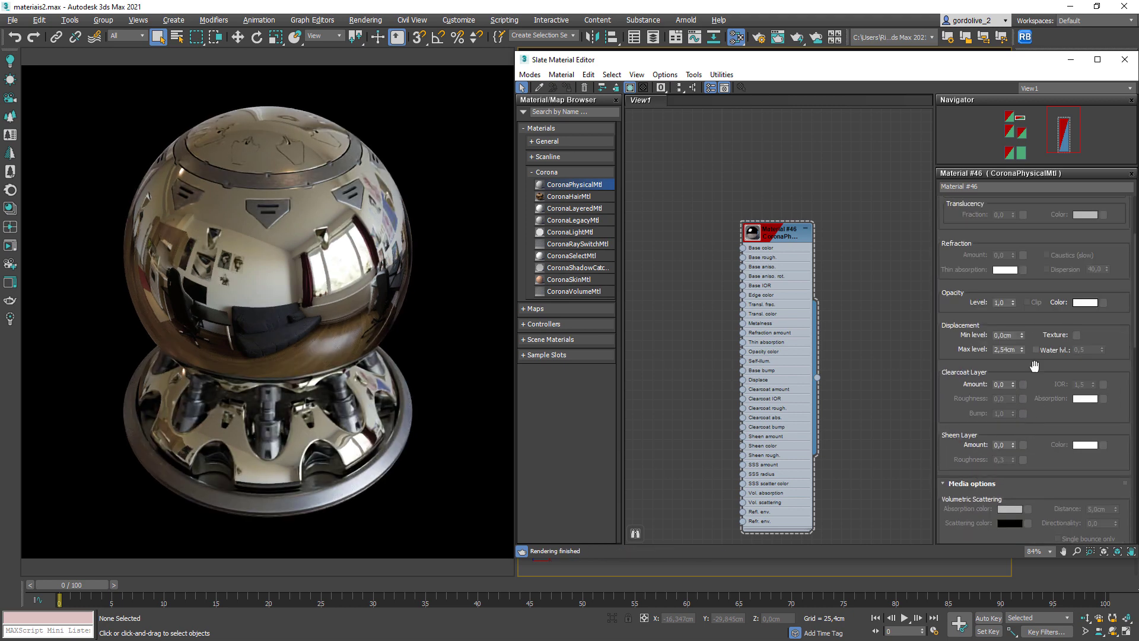
scroll(1027, 303, "up", 5)
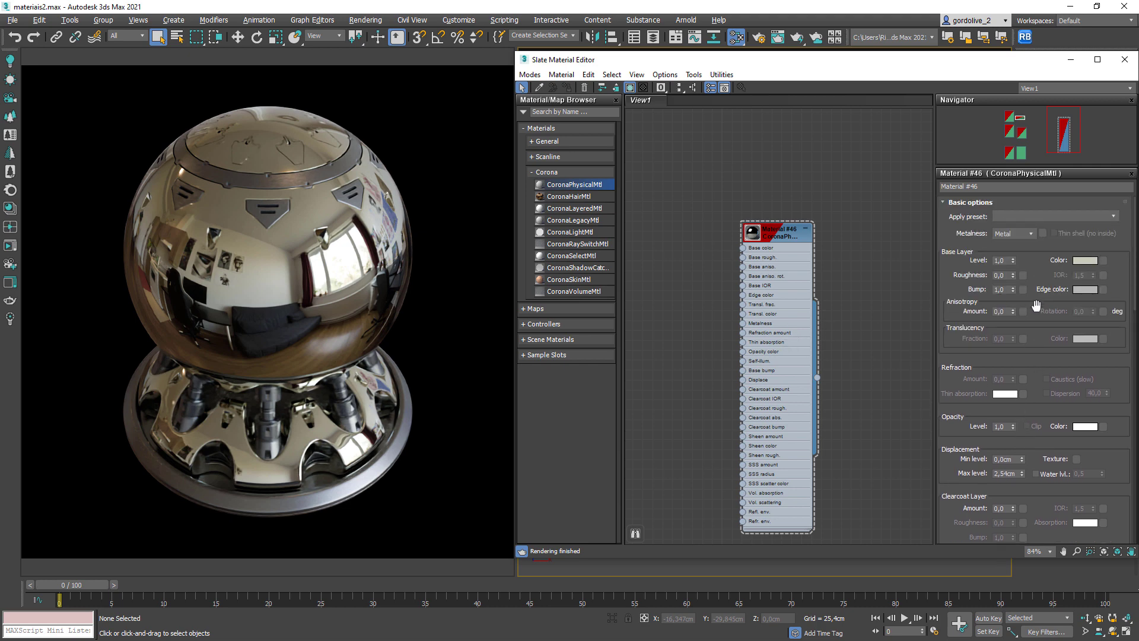
right_click(1075, 263)
left_click(1095, 281)
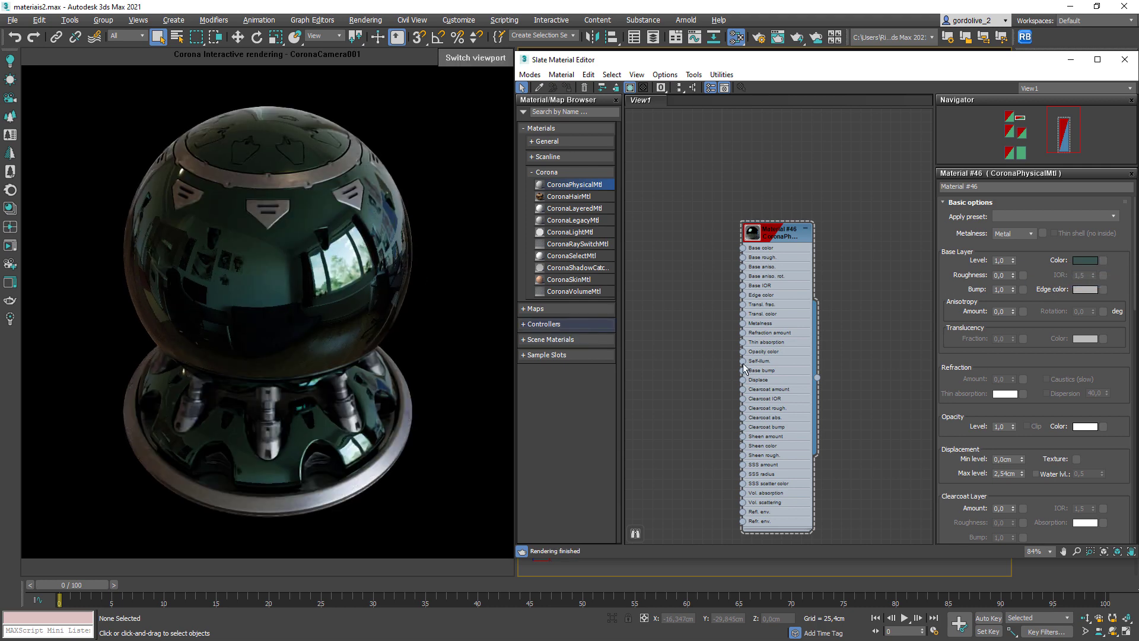
Try the base layer's roughness at 0,5 and 0,74, and settle on about 0,48.
left_click(1014, 279)
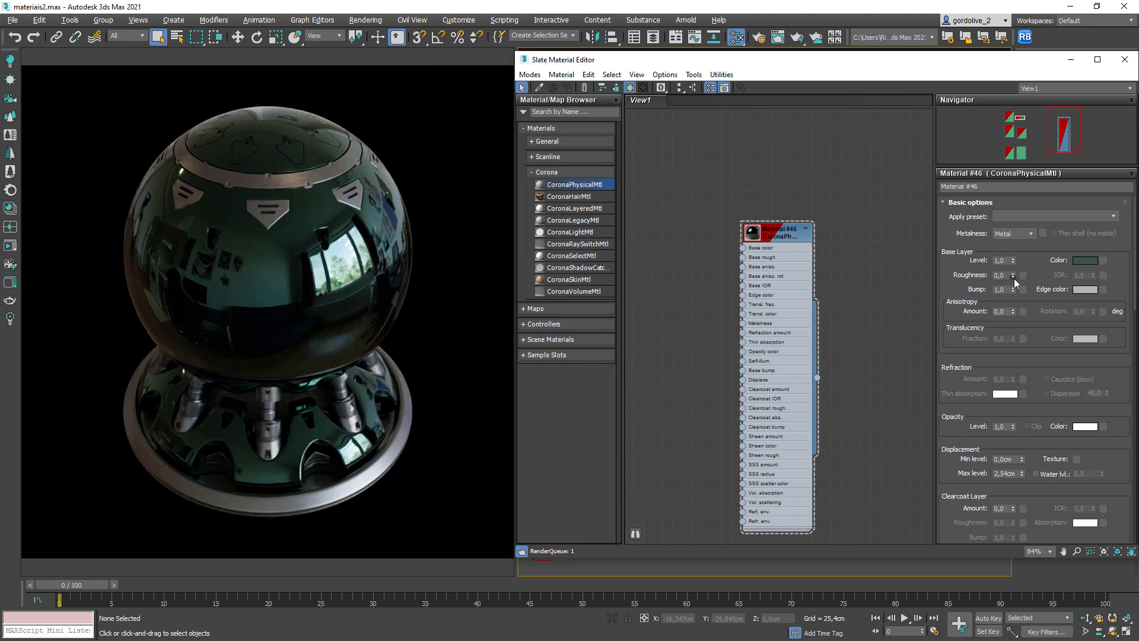
left_click_drag(1015, 282, 1013, 249)
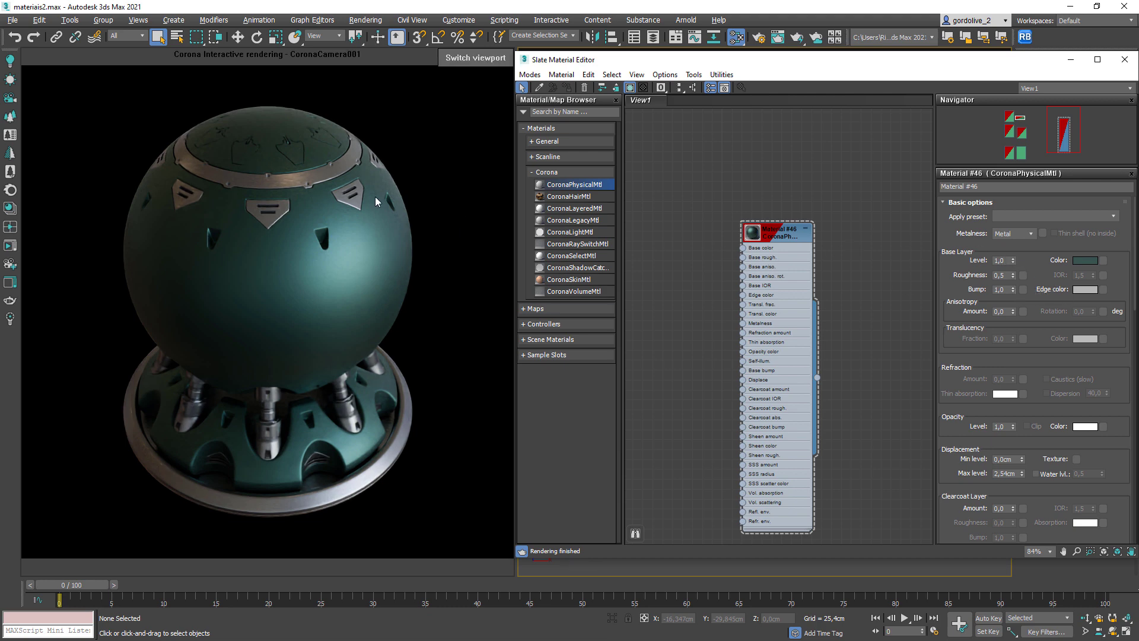
left_click_drag(1013, 275, 1013, 261)
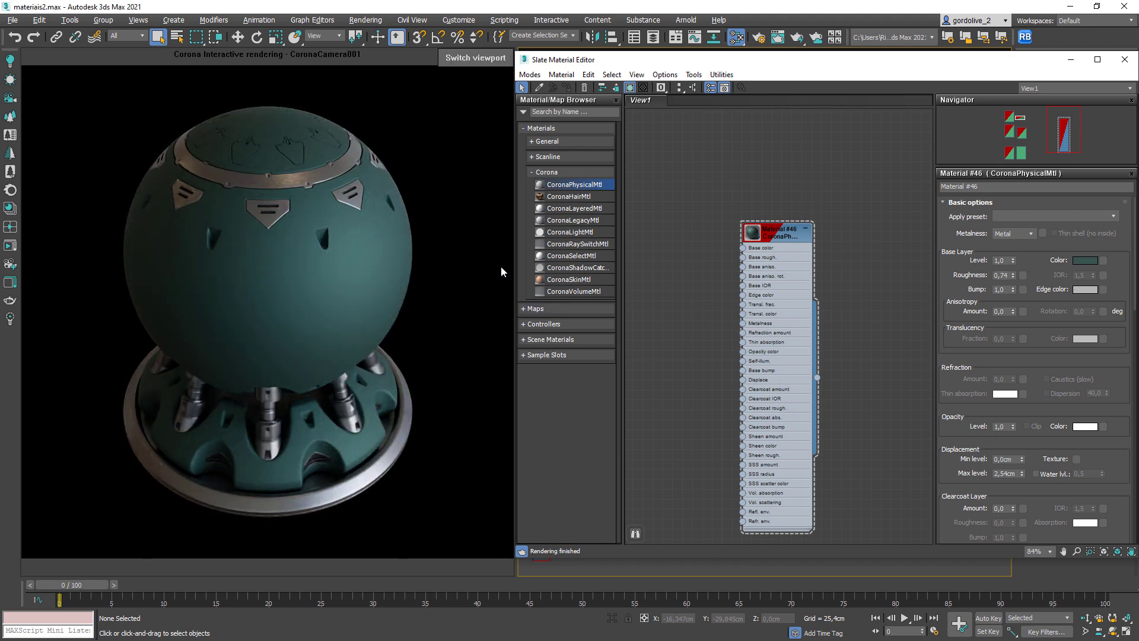
left_click_drag(1013, 276, 1021, 289)
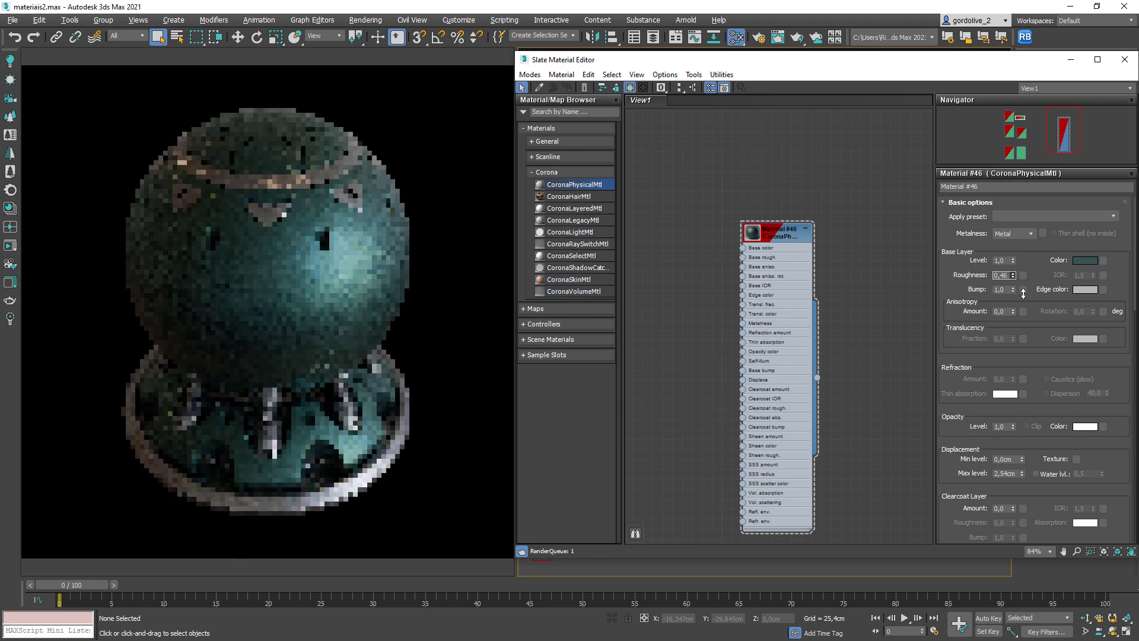
left_click(1012, 272)
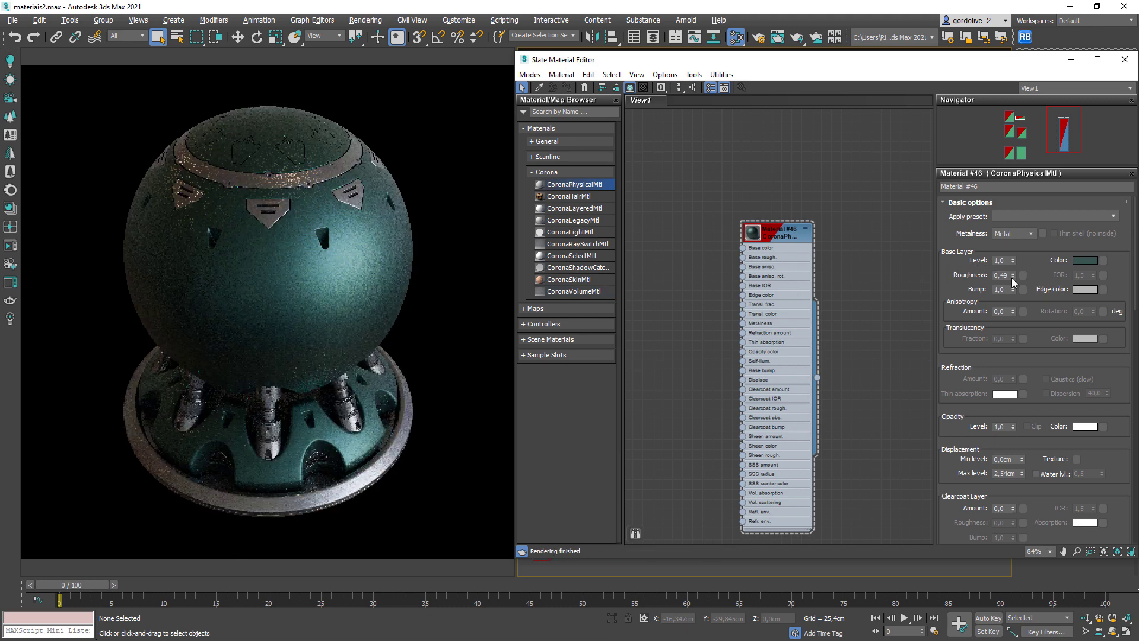
Set the clearcoat layer's amount to 1,0.
scroll(1025, 340, "down", 5)
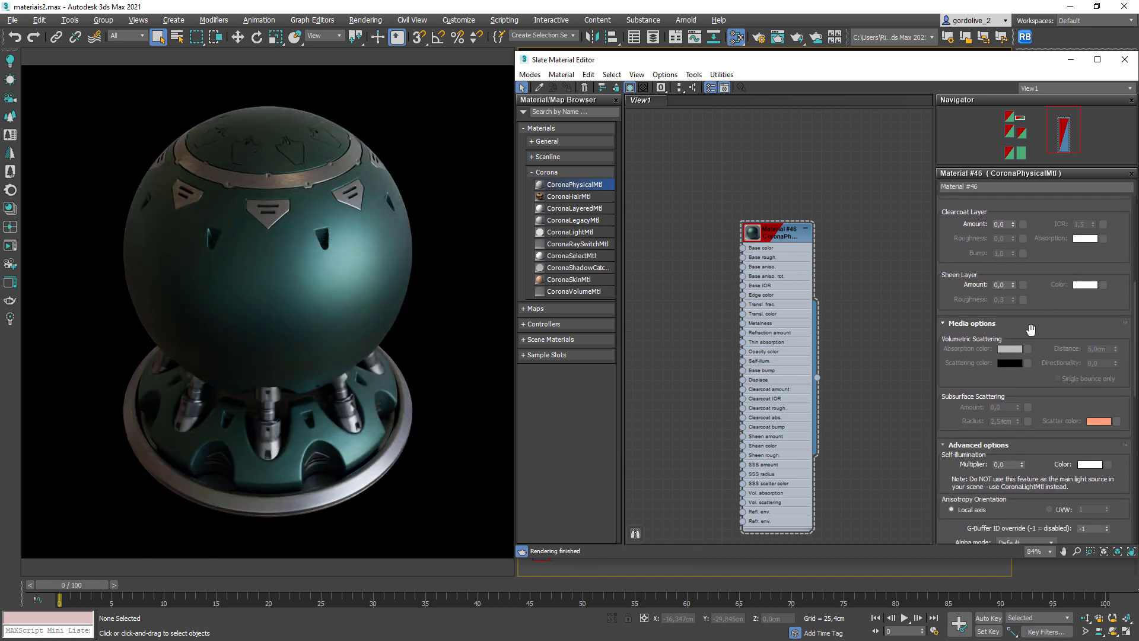
left_click(1013, 264)
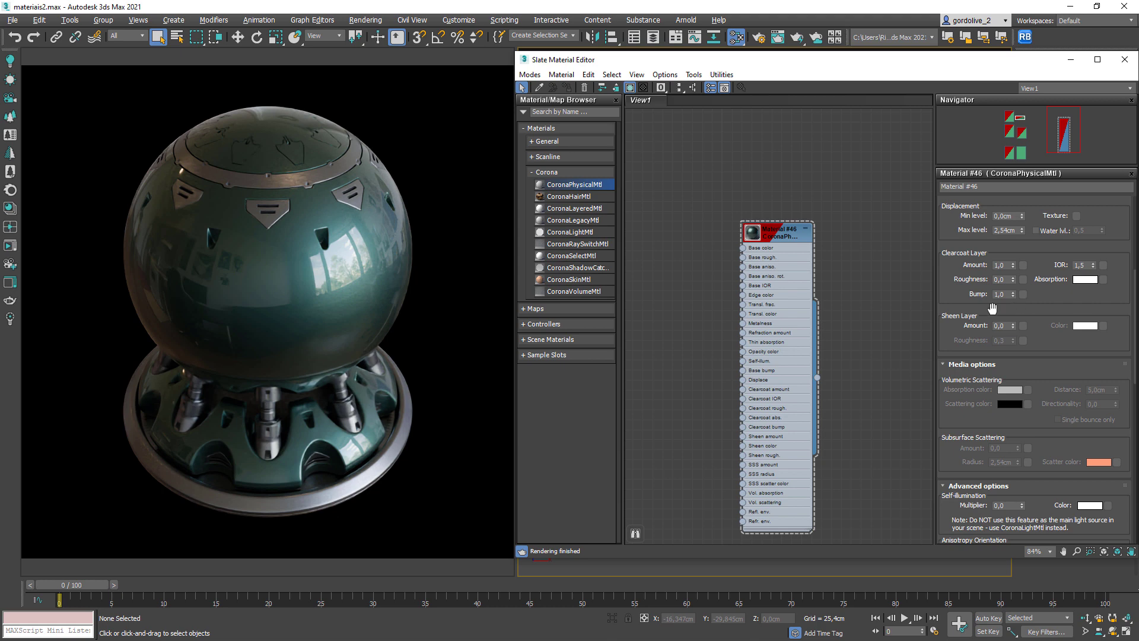
Connect the CoronaNormal map carrying the flakes bitmap to the physical material's Base bump input.
scroll(742, 350, "down", 5)
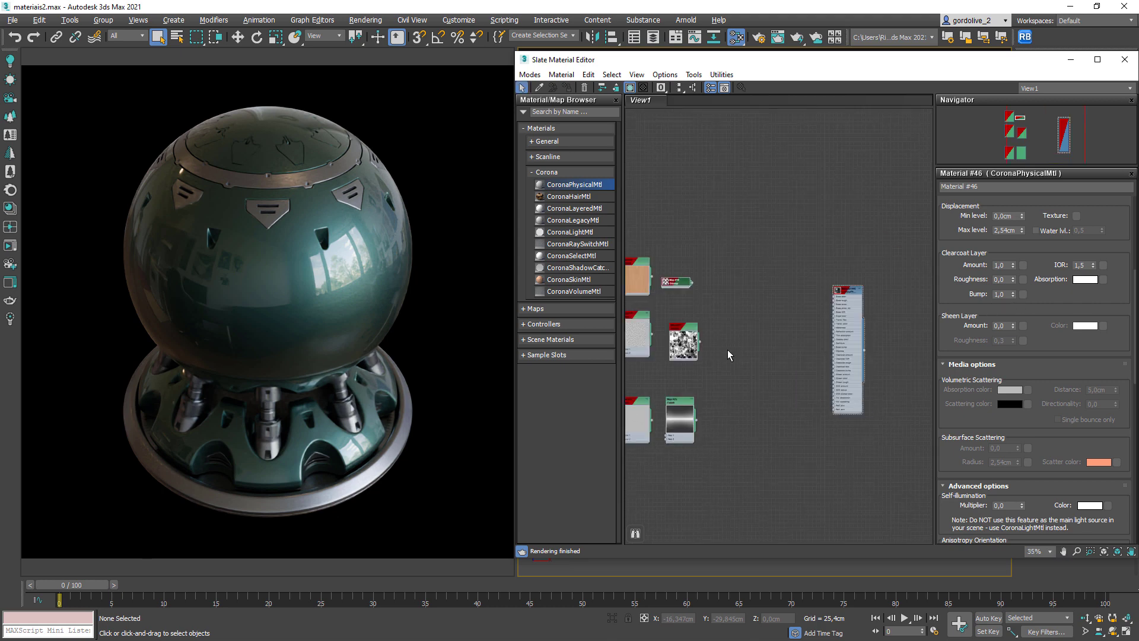
middle_click_drag(727, 350, 824, 355)
scroll(813, 368, "up", 4)
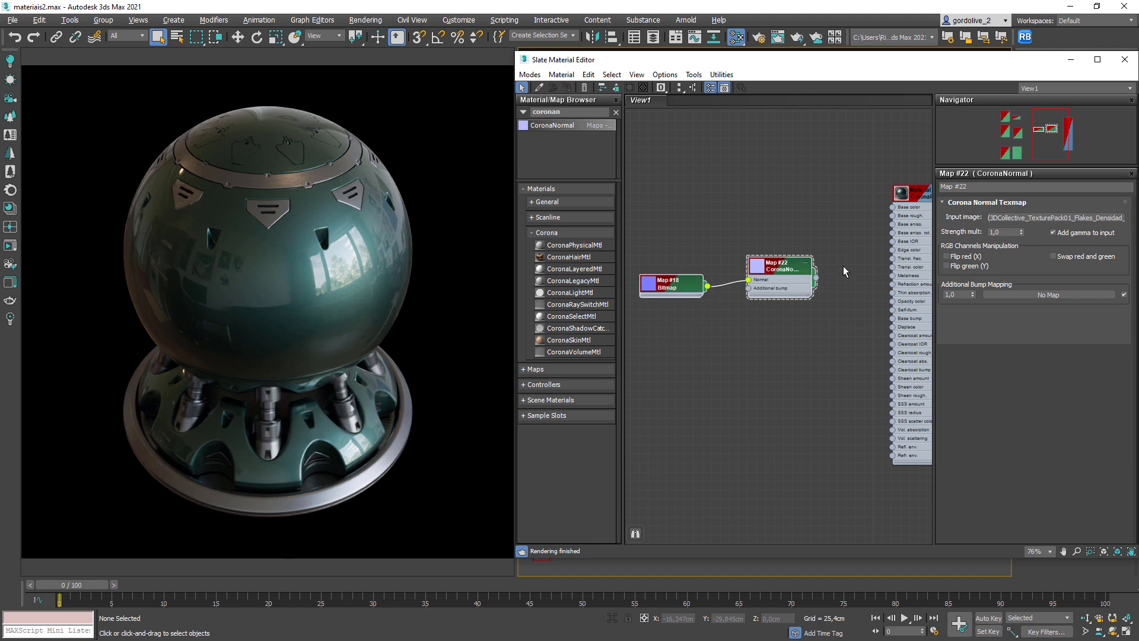
double_click(649, 284)
scroll(659, 333, "up", 3)
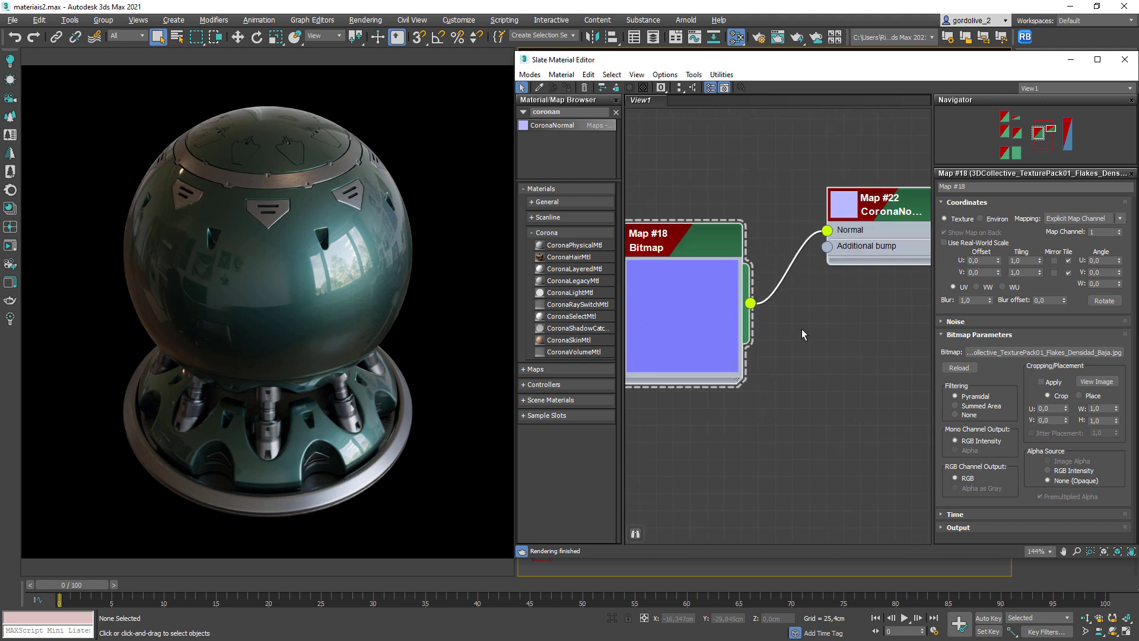
scroll(828, 325, "down", 2)
middle_click_drag(872, 297, 789, 293)
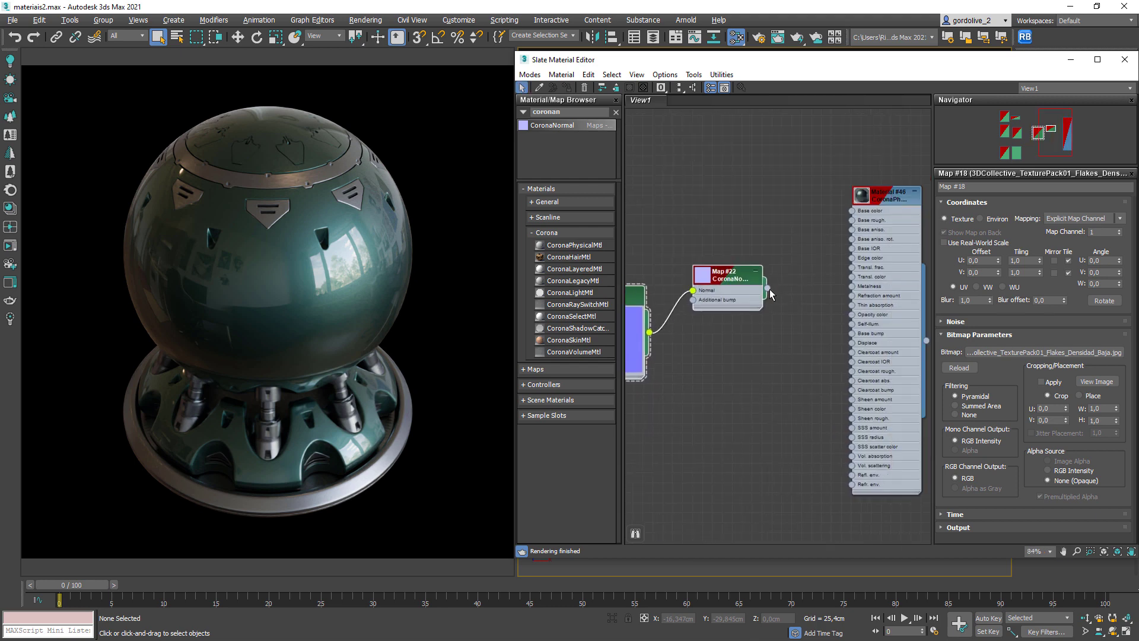
left_click_drag(769, 289, 851, 332)
middle_click_drag(622, 343, 681, 297)
left_click_drag(673, 373, 831, 301)
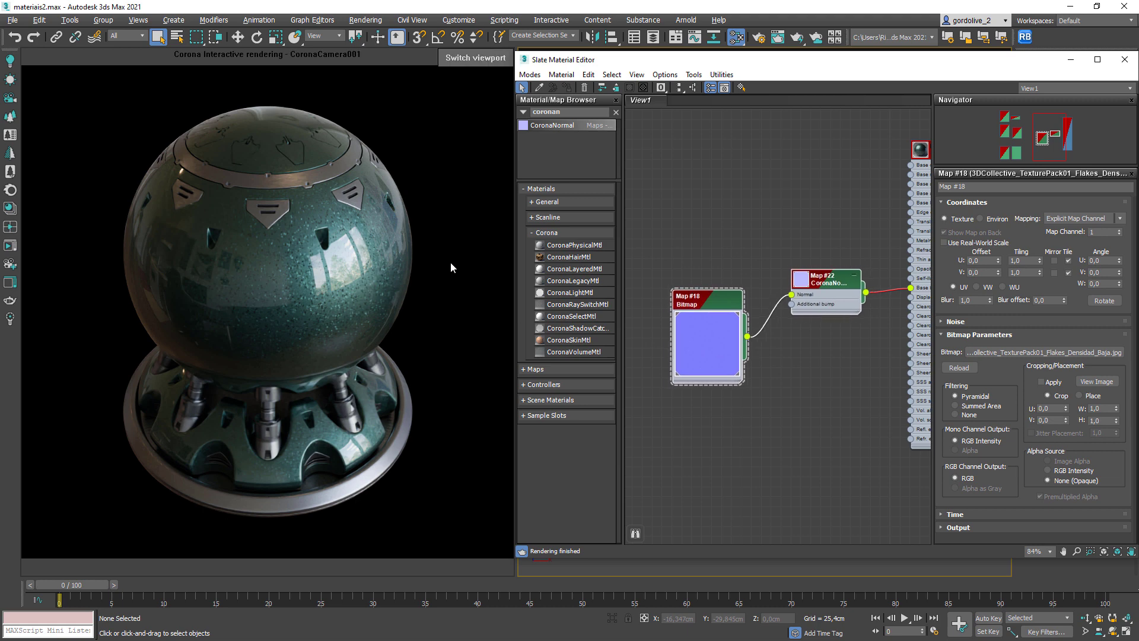
Open the flake material's parameters and review its base layer and clearcoat settings.
scroll(825, 295, "down", 3)
middle_click_drag(825, 294, 795, 306)
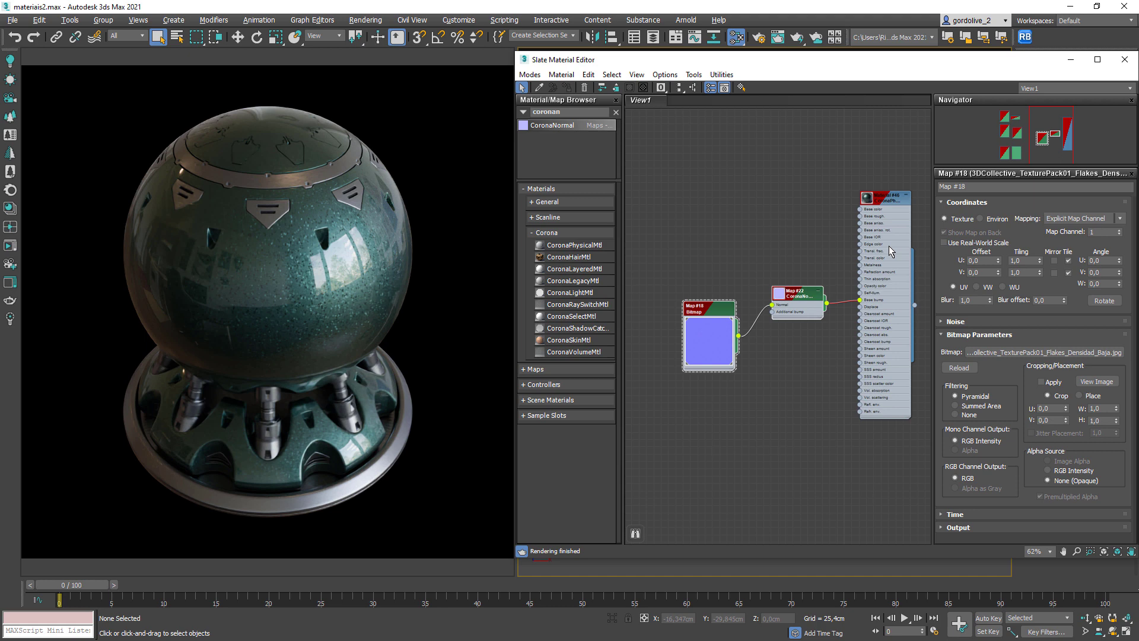
left_click(907, 316)
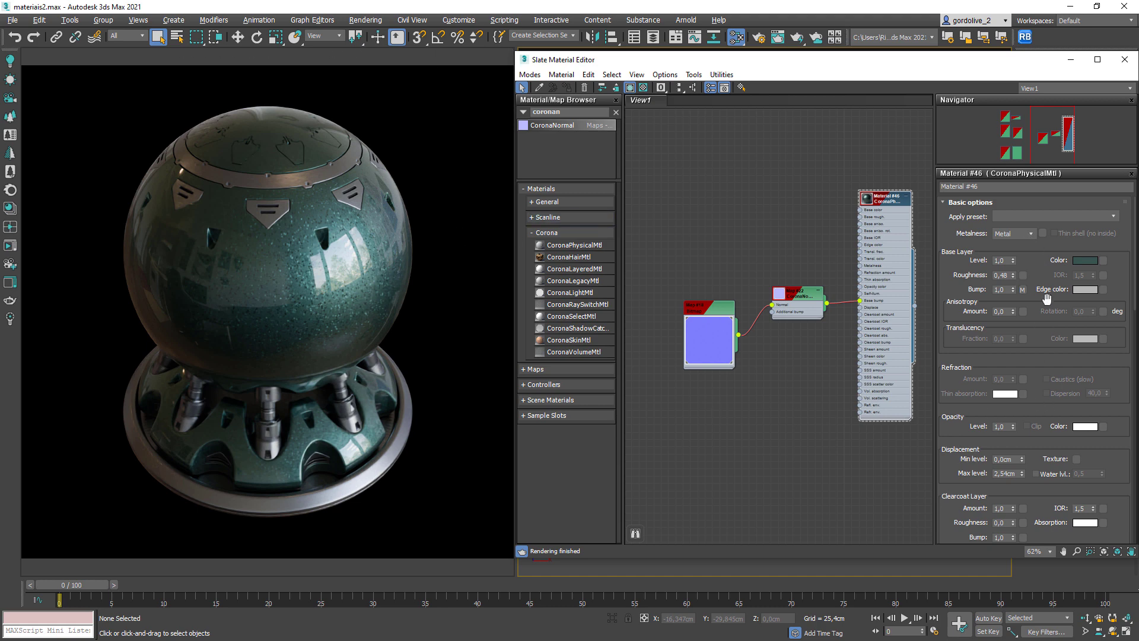
scroll(1045, 344, "down", 1)
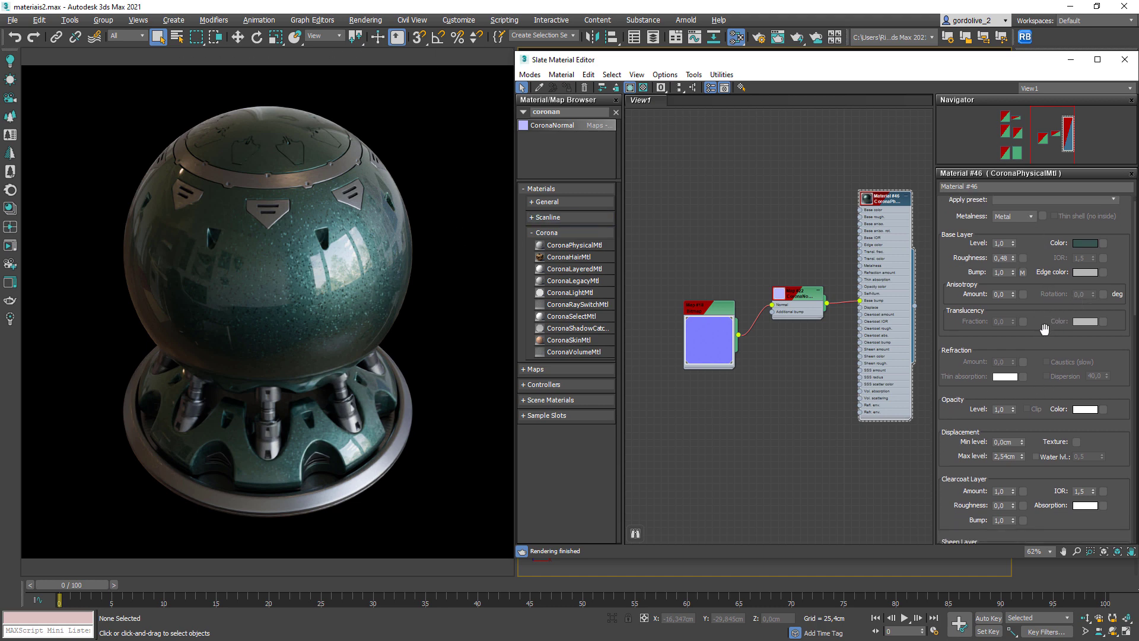
scroll(1044, 329, "down", 5)
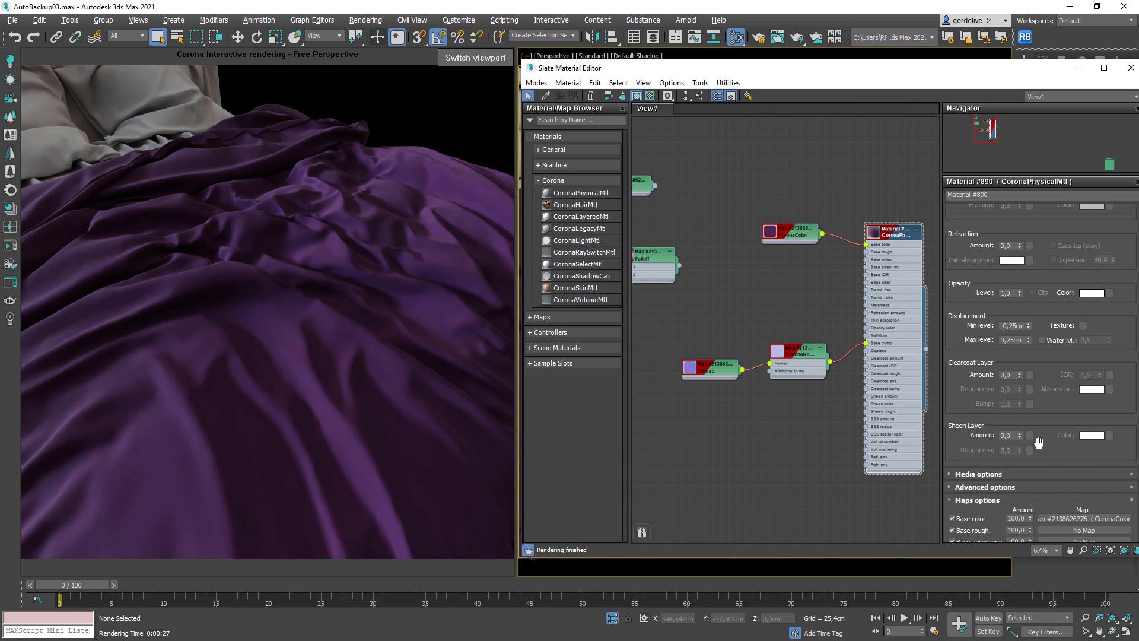
Consult the fabric macro photo in the browser, and raise the purple fabric's sheen amount in 3ds Max to 0,23 and finally 1,0.
key("alt+Tab")
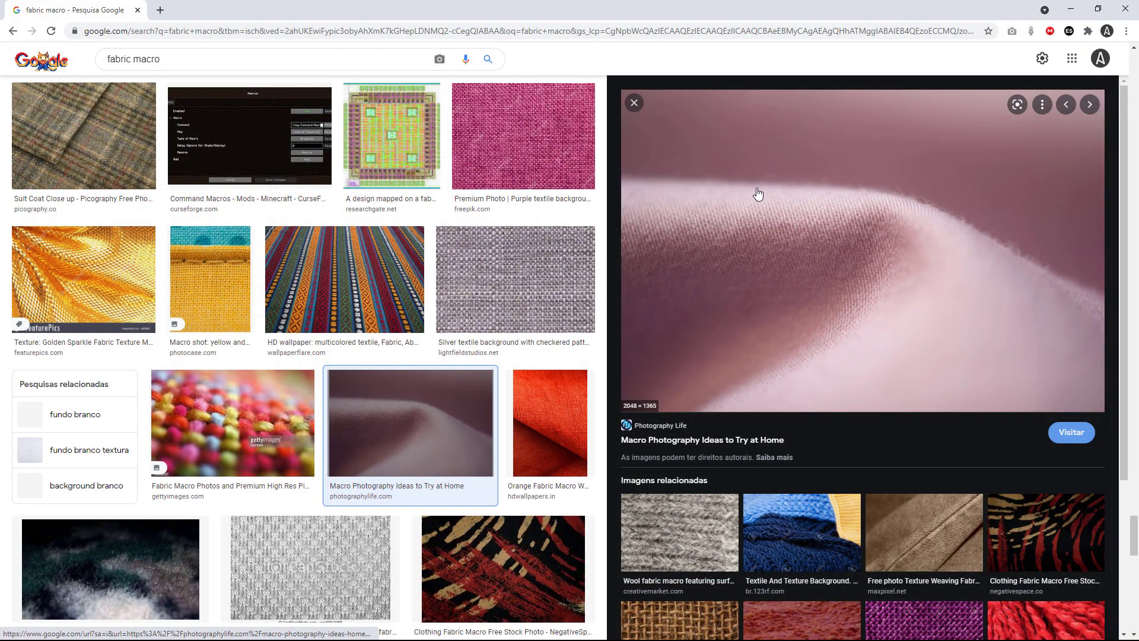
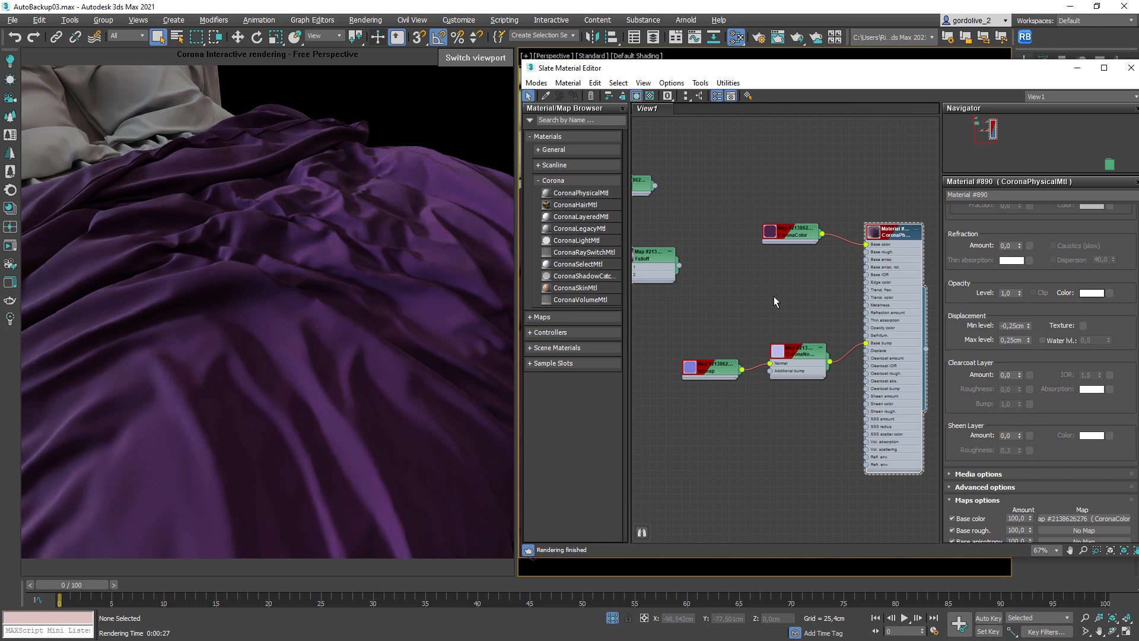
scroll(1034, 419, "down", 1)
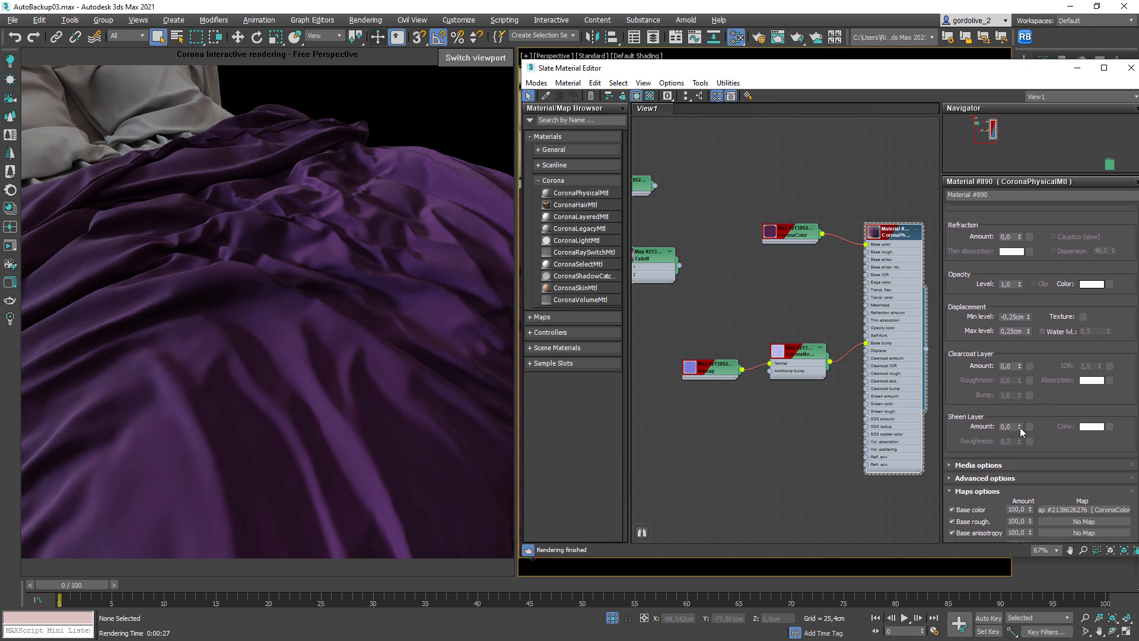
left_click_drag(1020, 428, 1020, 410)
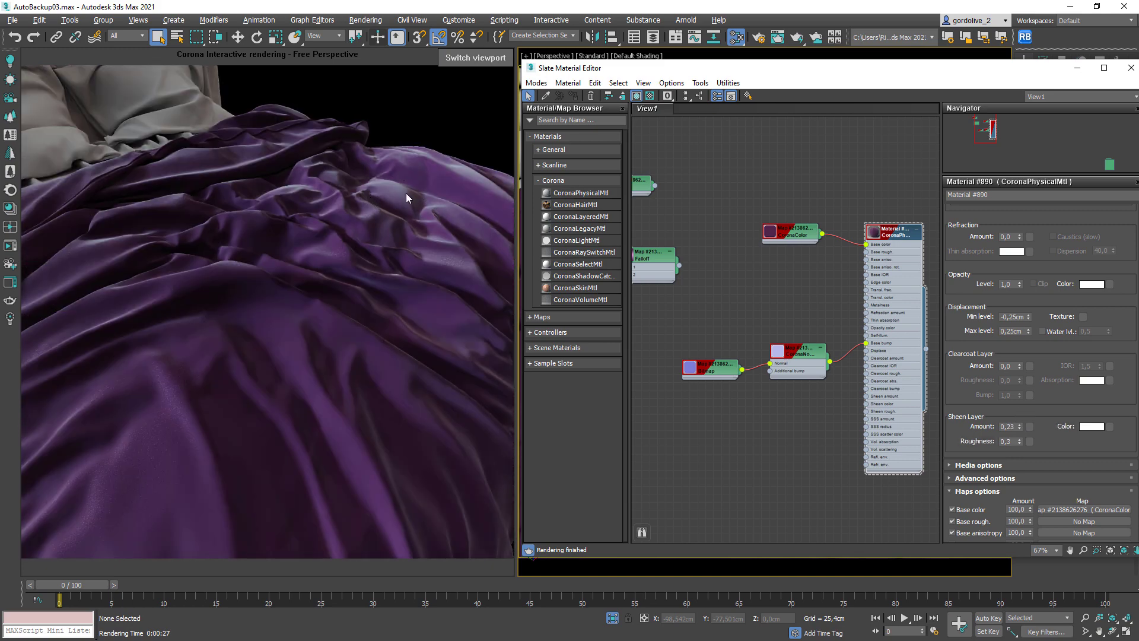
left_click_drag(1020, 427, 1013, 417)
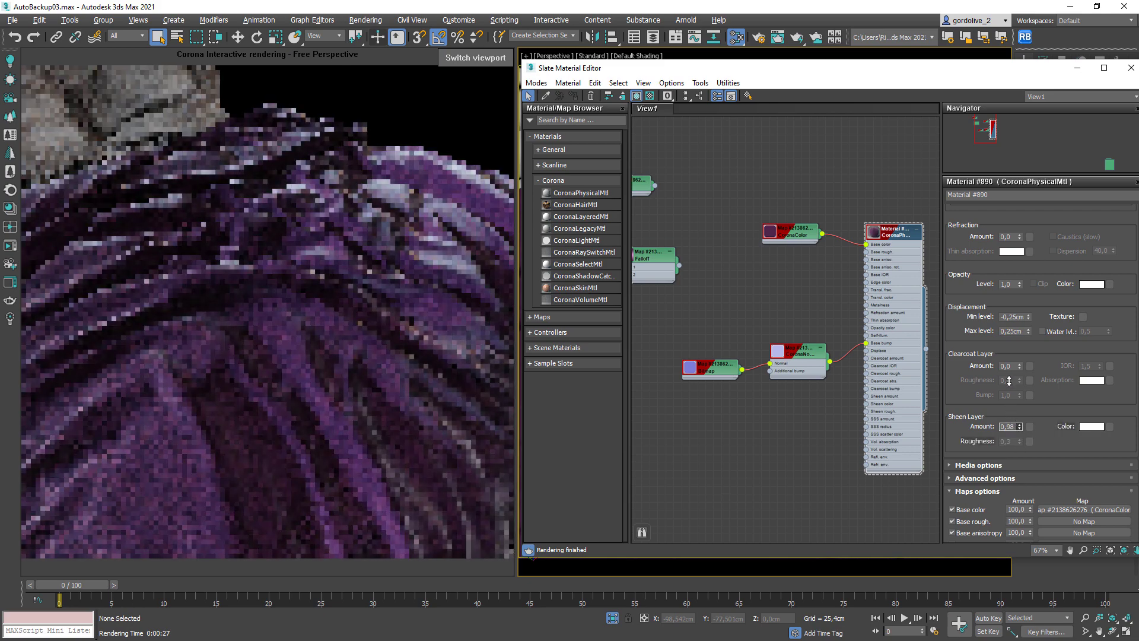
mouse_move(1008, 381)
left_mouse_down()
mouse_move(1025, 431)
mouse_move(1015, 360)
left_mouse_up()
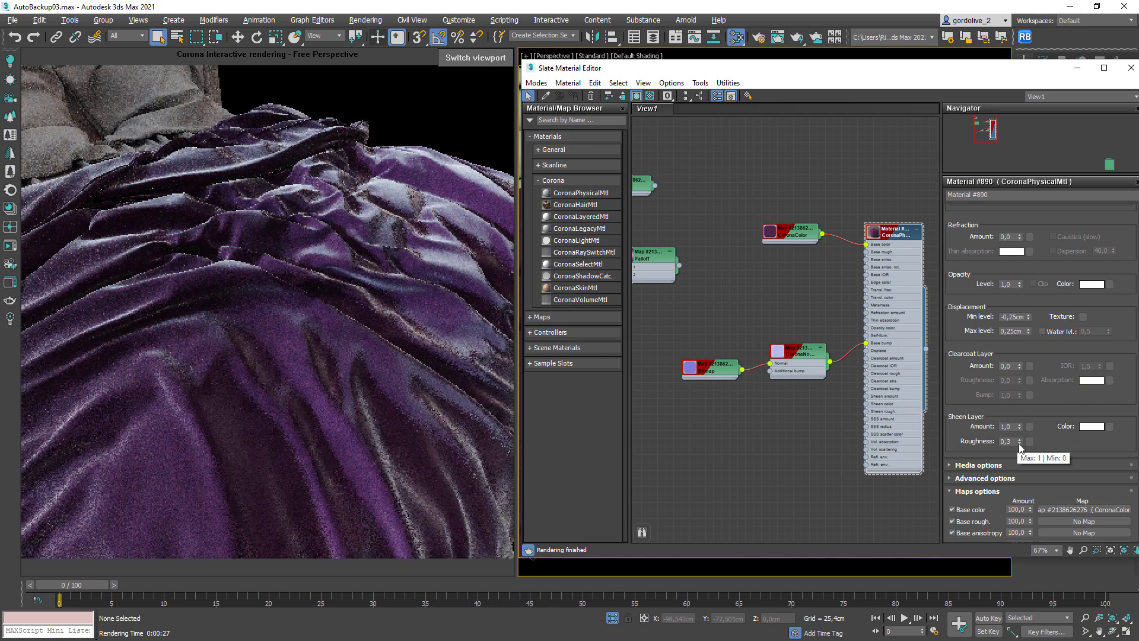
Try the fabric's sheen roughness at 0,1 and 0,49, and return it to 0,3.
left_click_drag(1019, 443, 1020, 455)
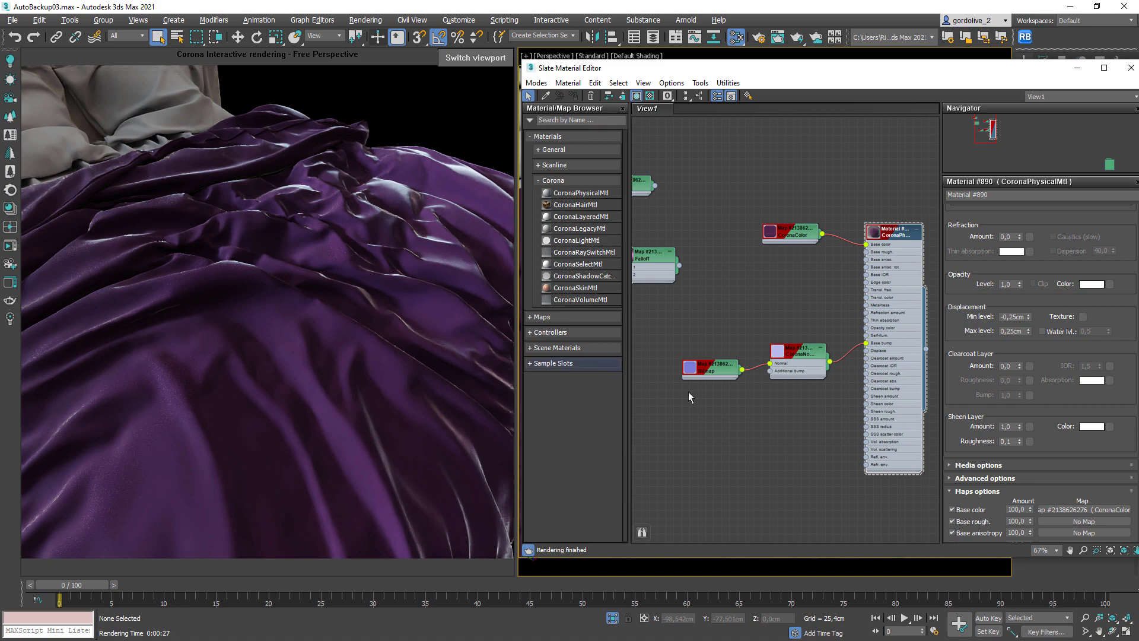
left_click_drag(1020, 440, 1016, 414)
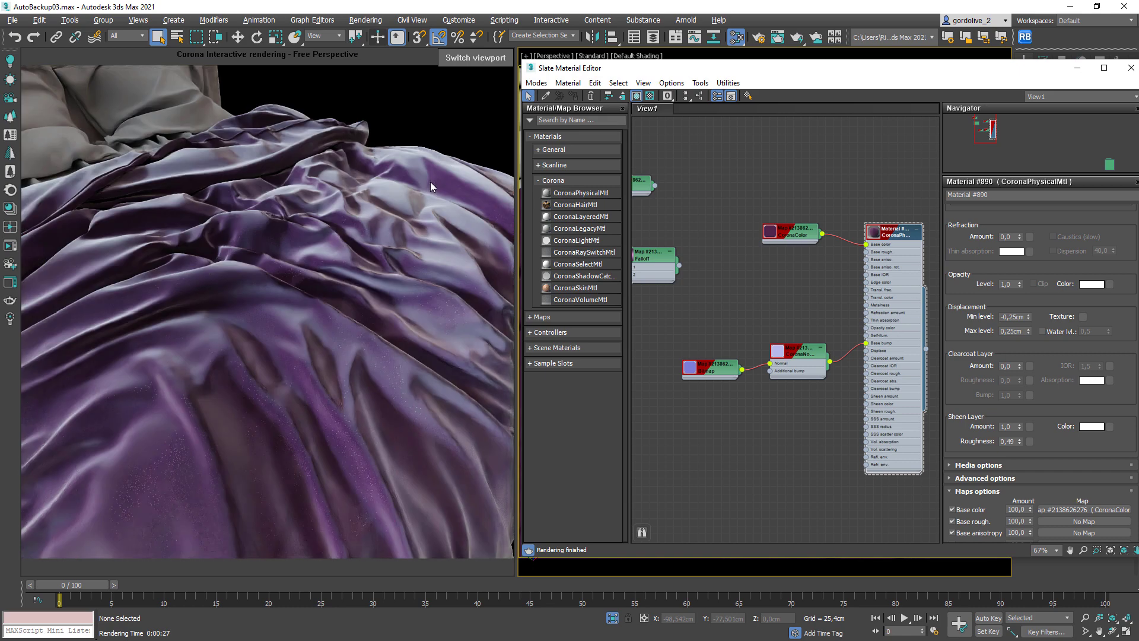
right_click(1019, 440)
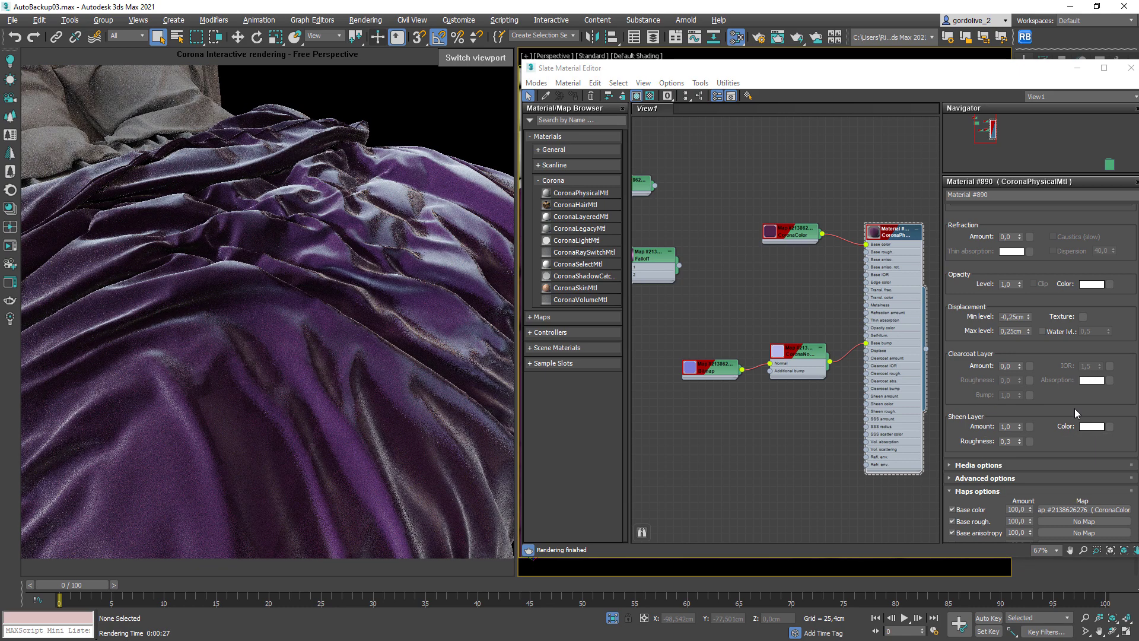
Try lime green and turquoise as the purple fabric's sheen color, and discard the color change.
left_click(1091, 426)
left_click_drag(513, 136, 476, 92)
left_click_drag(551, 112, 552, 95)
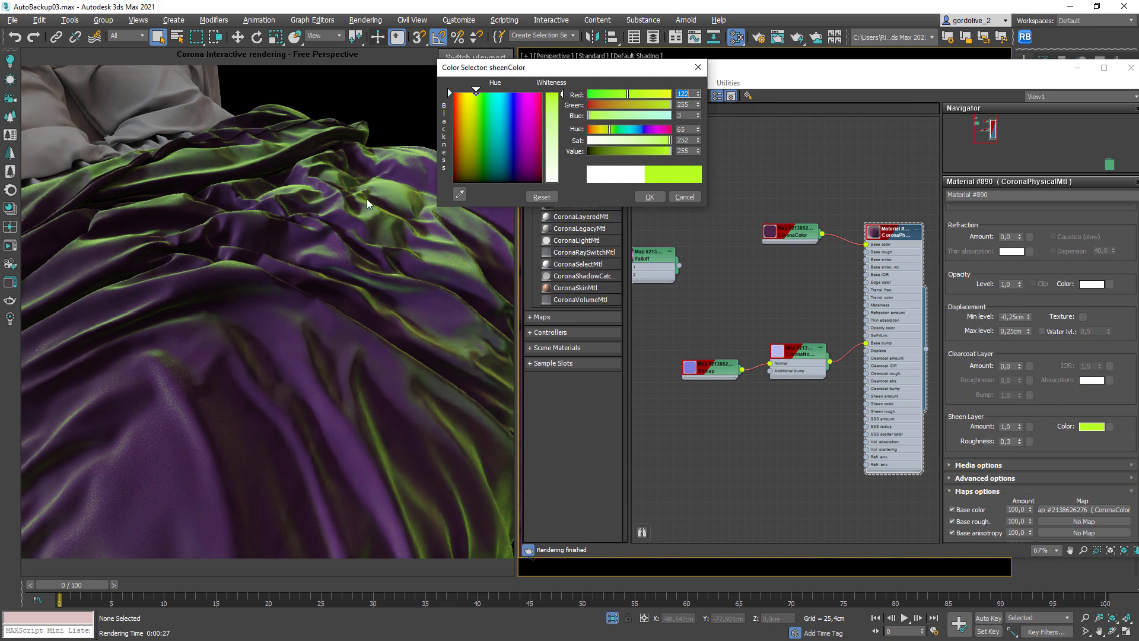
mouse_move(477, 104)
left_mouse_down()
mouse_move(528, 94)
mouse_move(491, 93)
left_mouse_up()
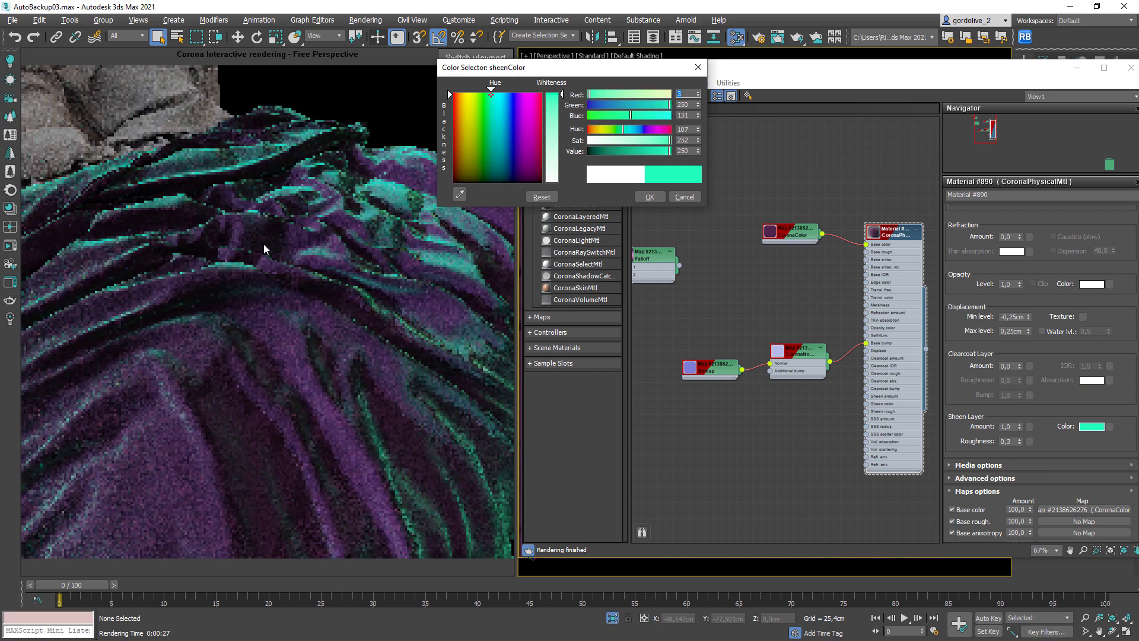
left_click(681, 197)
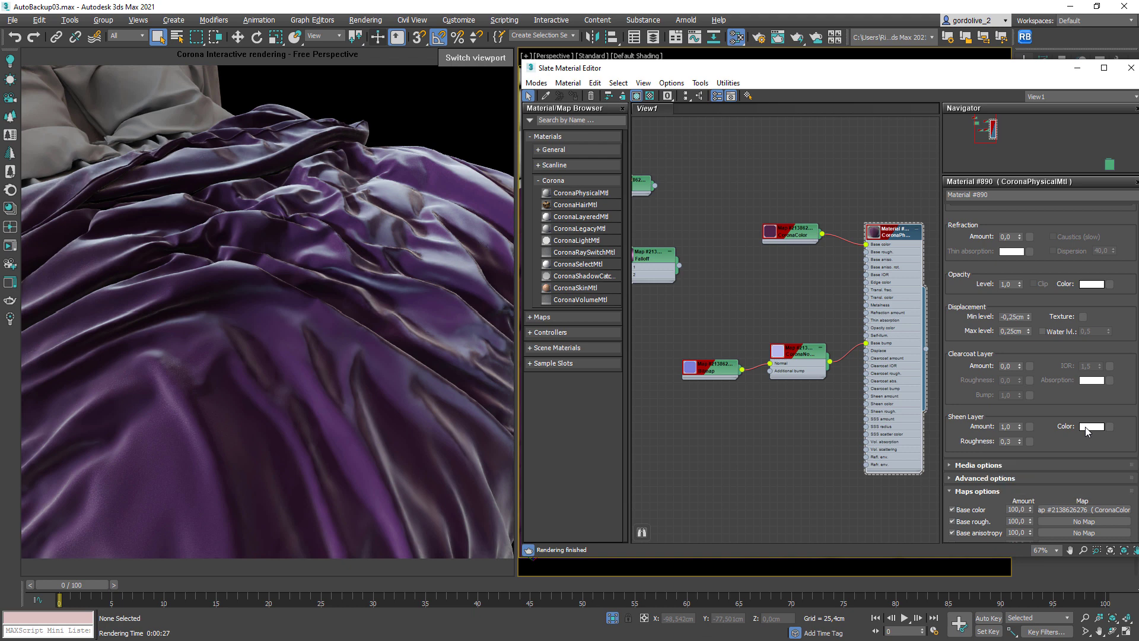
Reuse the fabric's base purple as sheen color, lighten it to pale pink (203, 129, 193), and lower the sheen amount to 0,38.
left_click_drag(1087, 431, 1090, 429)
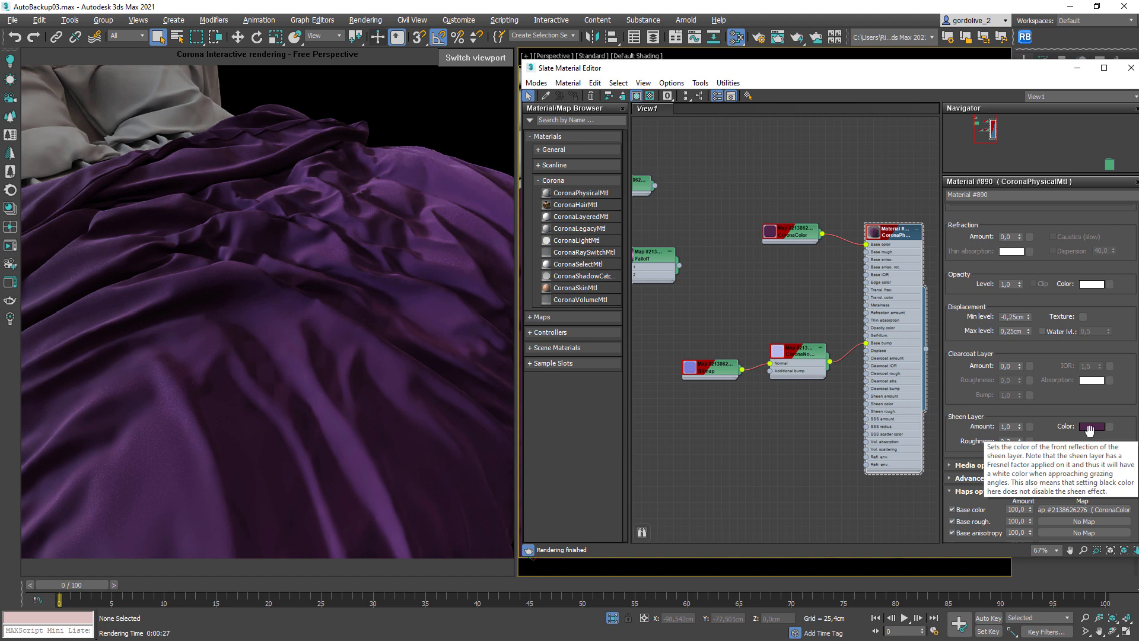
left_click(1088, 429)
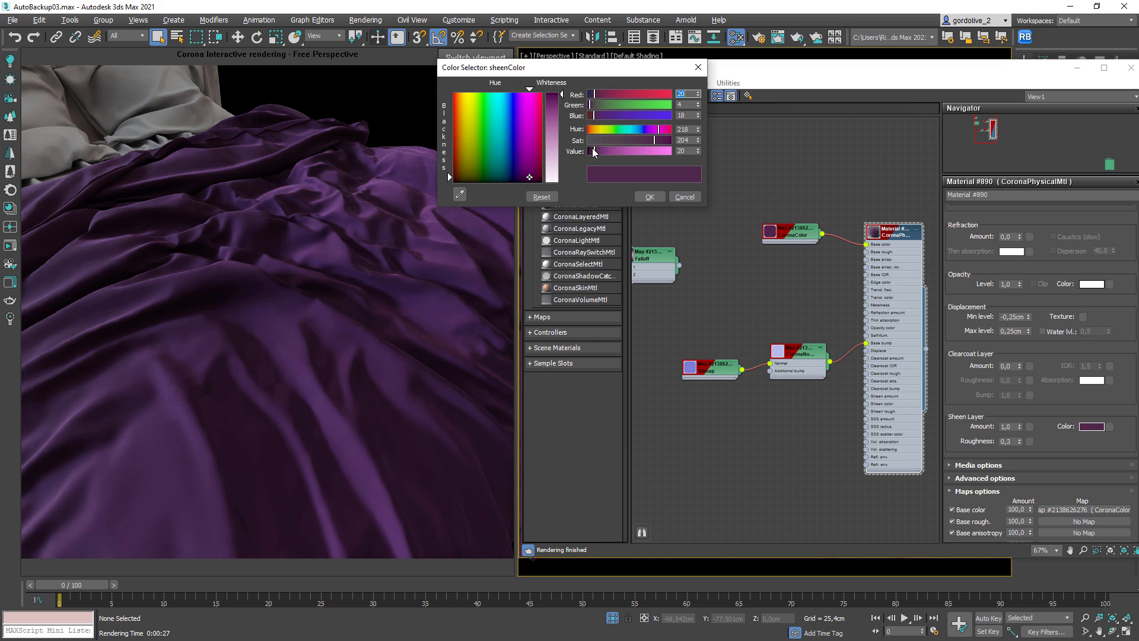
left_click_drag(596, 148, 618, 141)
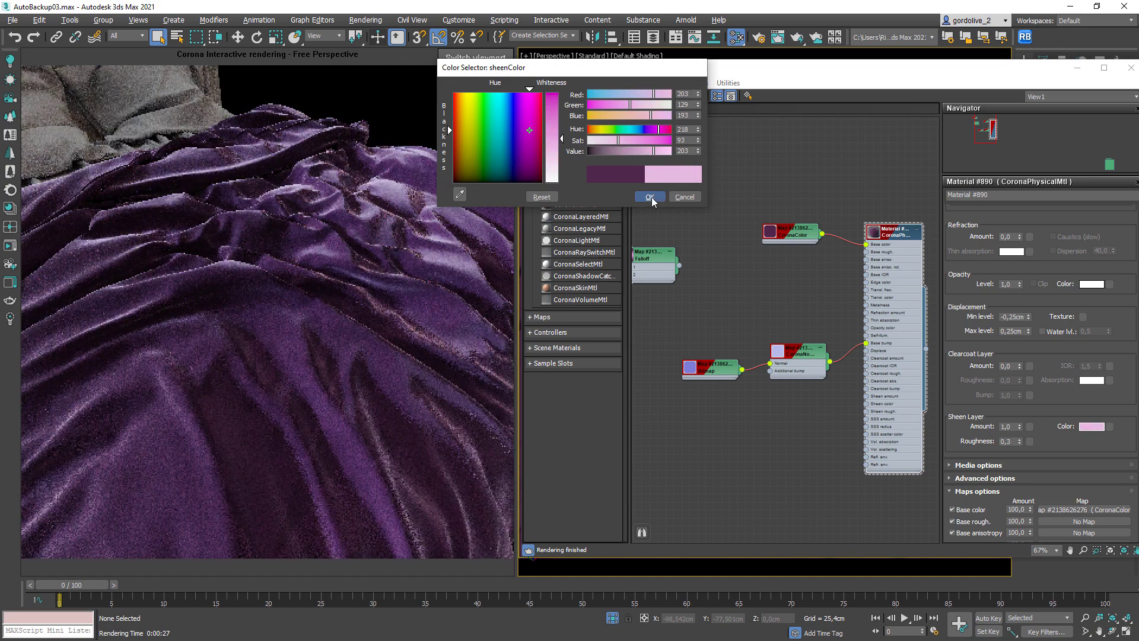
left_click(650, 197)
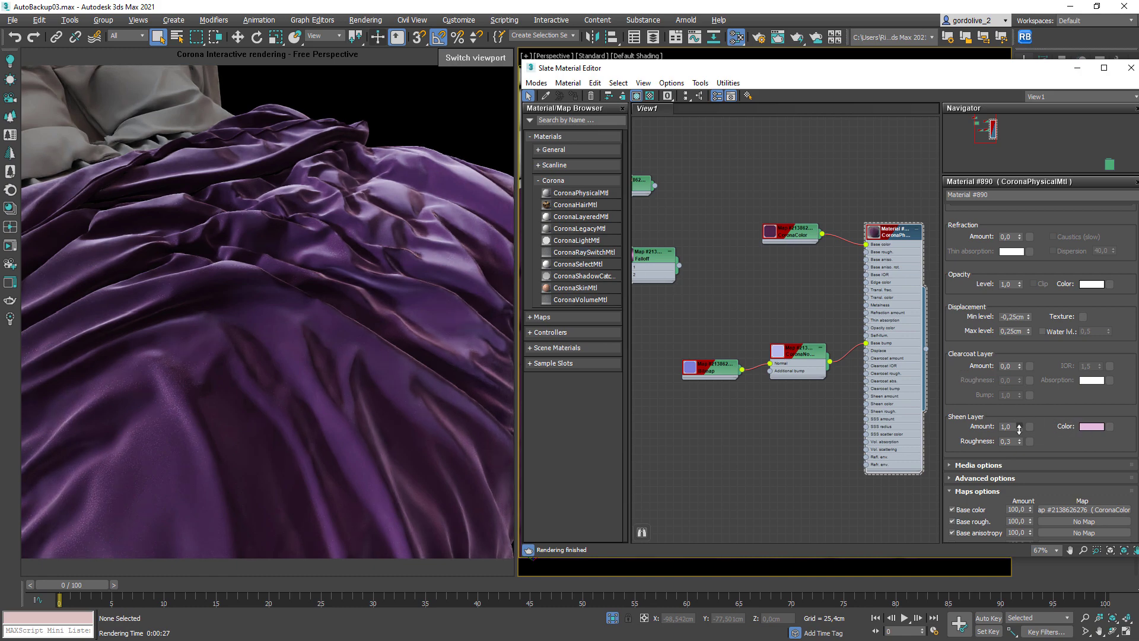
left_click_drag(1019, 429, 1021, 466)
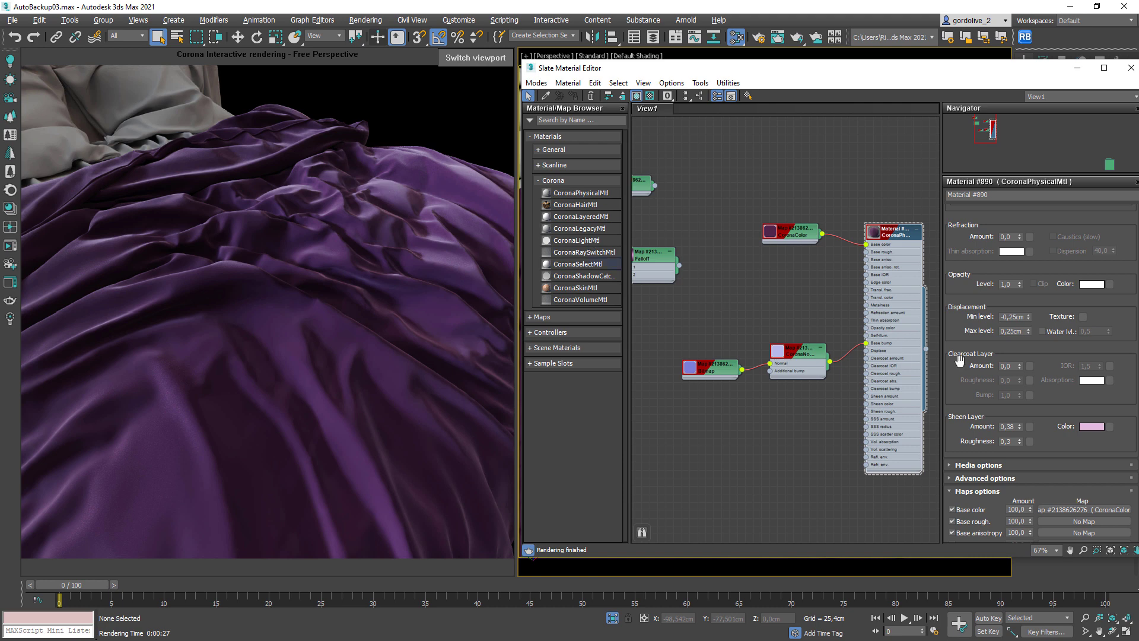
Try a base layer anisotropy of 0,9 on the fabric with varied roughness, and reset the anisotropy amount to 0,0.
scroll(1049, 365, "up", 3)
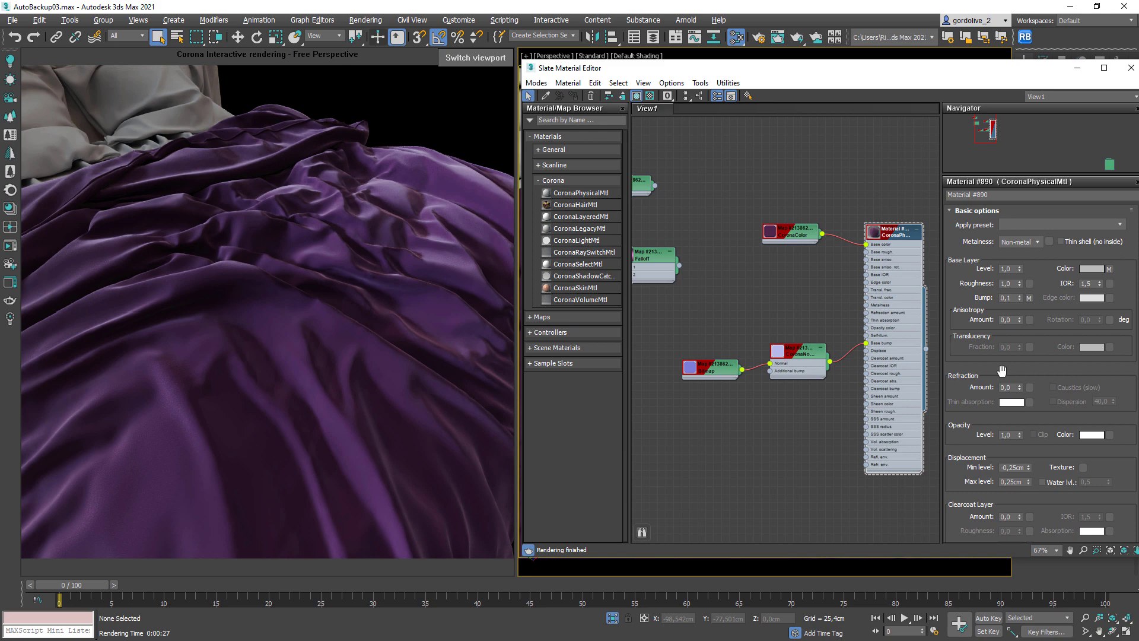
left_click_drag(1019, 319, 1023, 269)
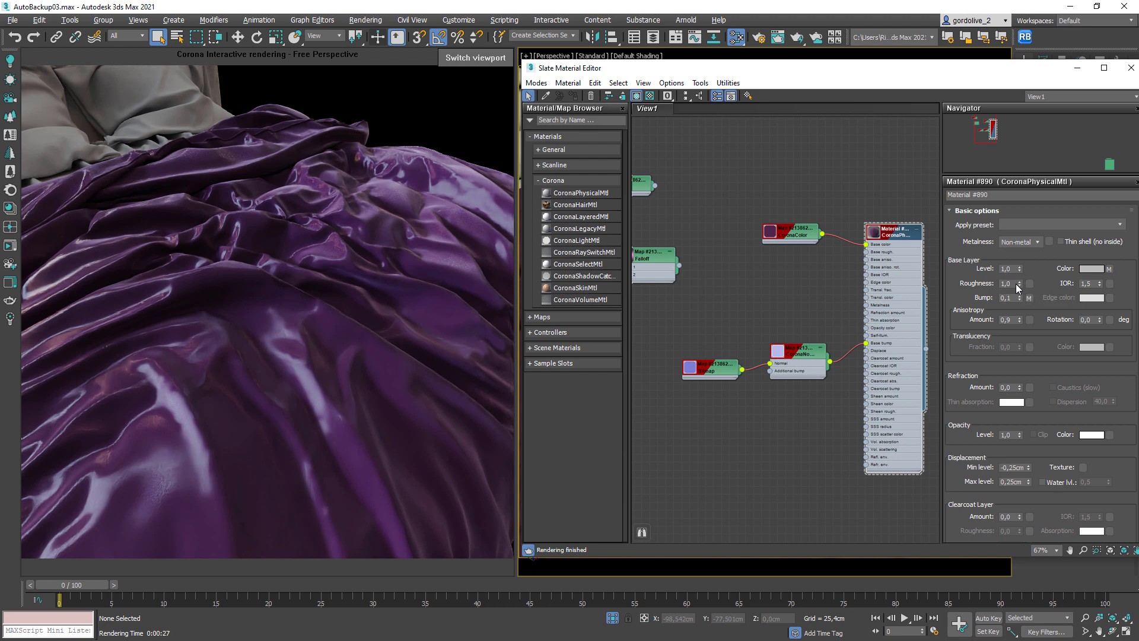
left_click_drag(1021, 286, 1022, 293)
left_click_drag(1020, 282, 1020, 283)
left_click_drag(1019, 284, 1019, 234)
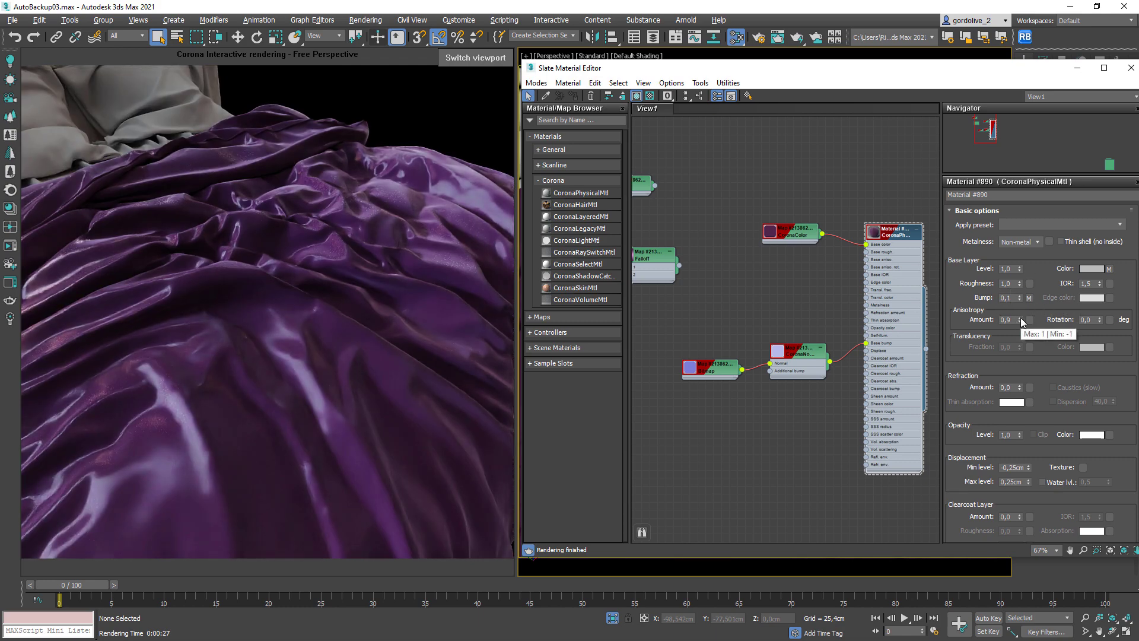
right_click(1020, 318)
scroll(1036, 297, "down", 2)
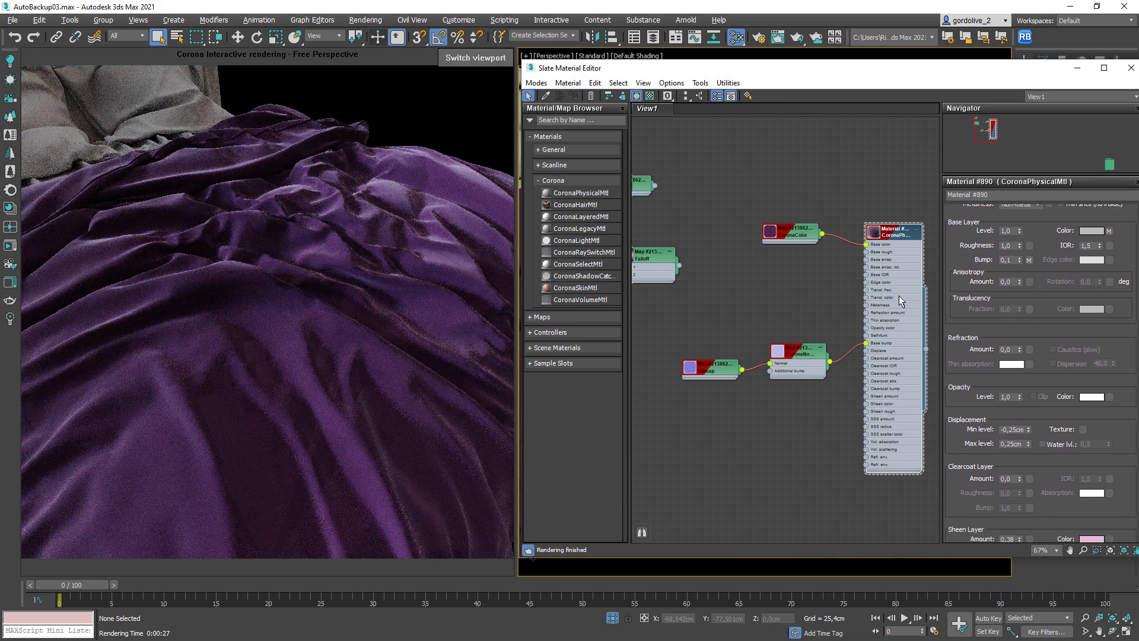
Try applying the Default preset to the fabric's physical material.
scroll(1036, 255, "up", 2)
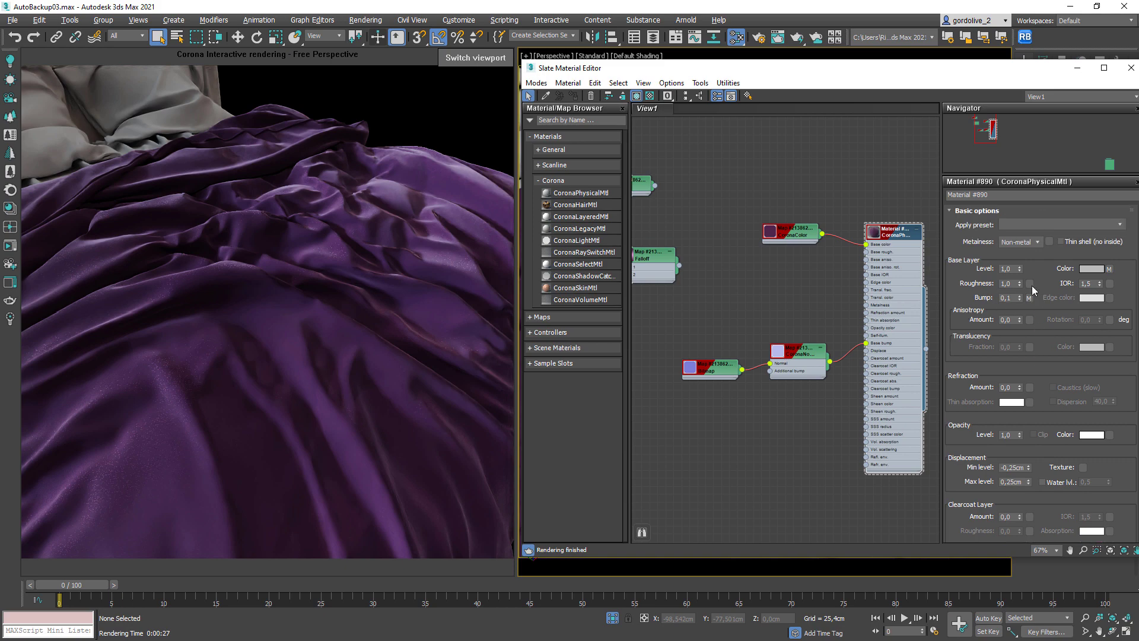
left_click(1044, 226)
left_click(1017, 243)
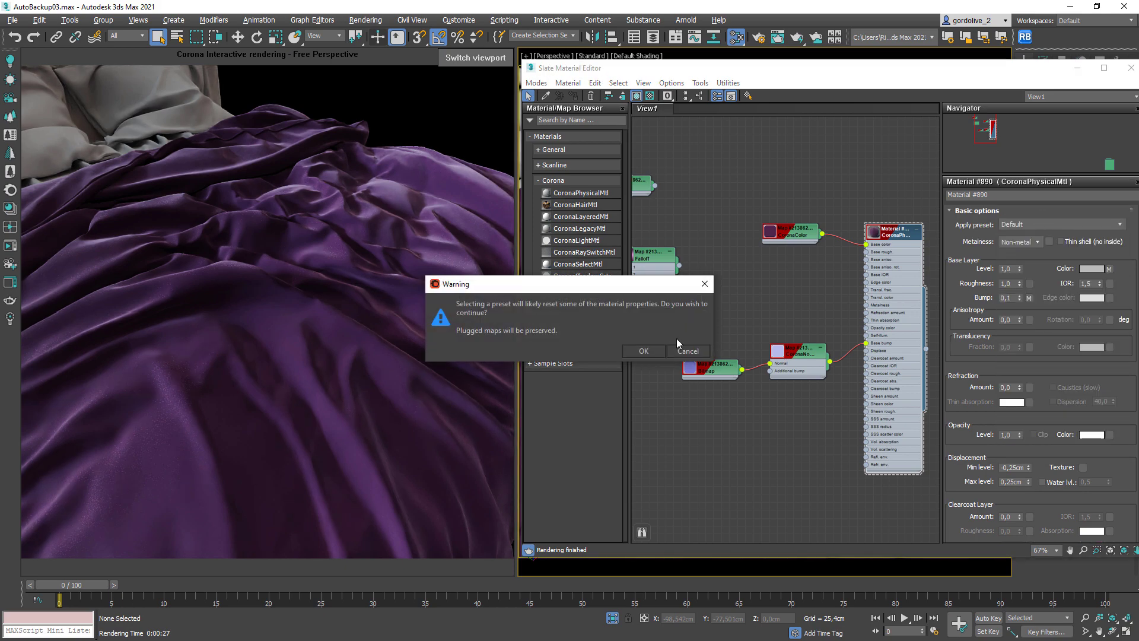
left_click(644, 351)
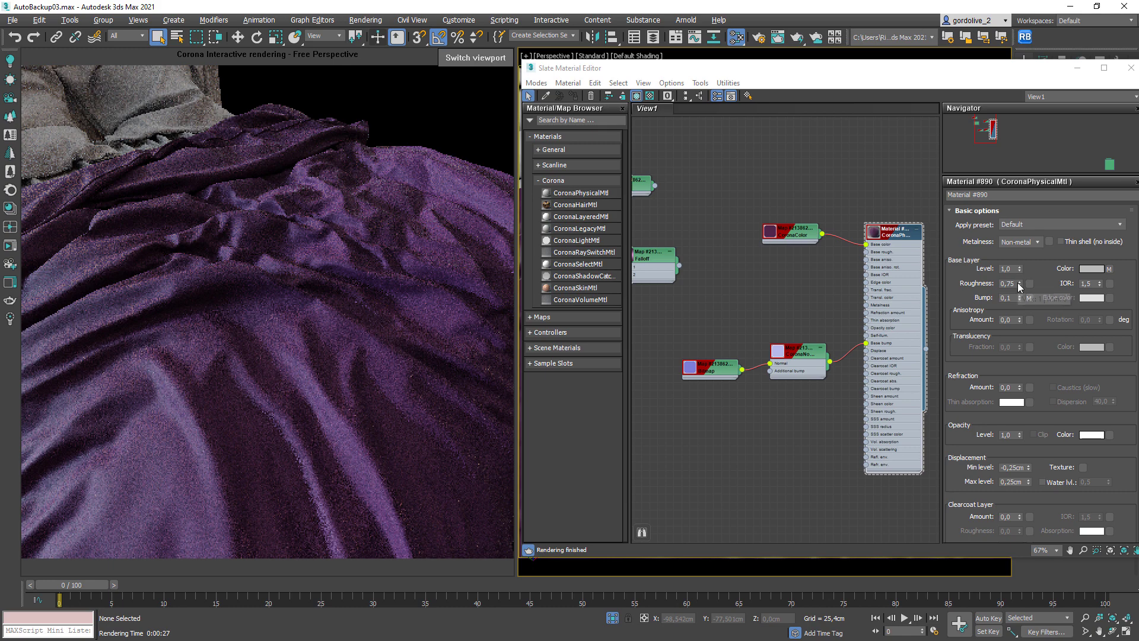
Replace the CoronaColor map on the fabric's Base color with the Falloff map, and open the Falloff parameters.
left_click_drag(837, 251, 851, 225)
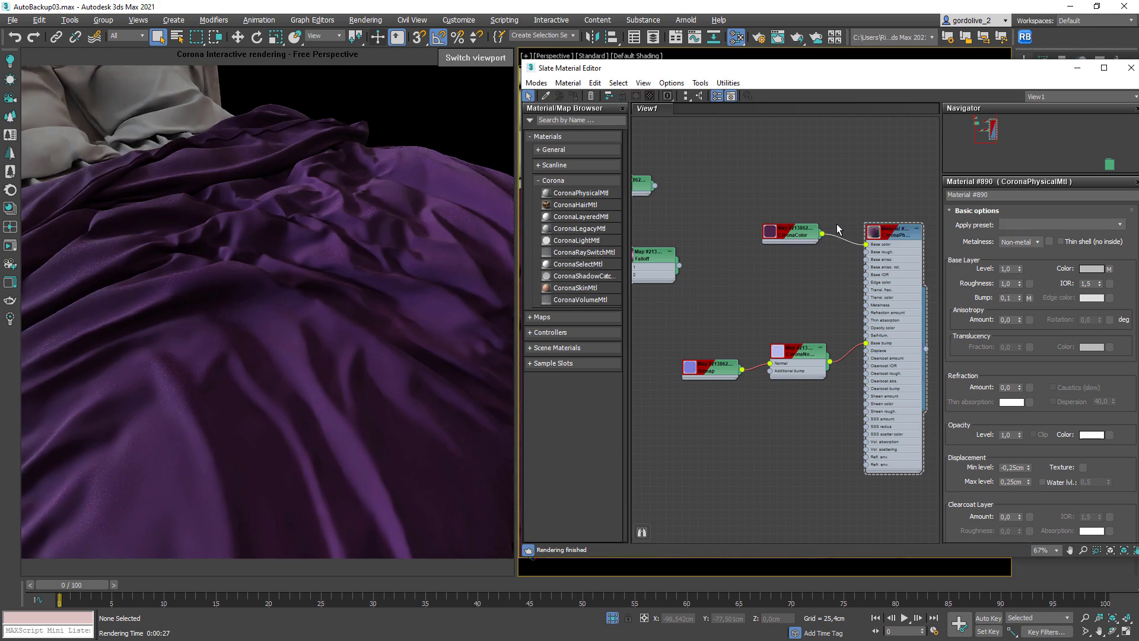
key("Delete")
left_click_drag(779, 229, 723, 181)
left_click_drag(664, 256, 867, 245)
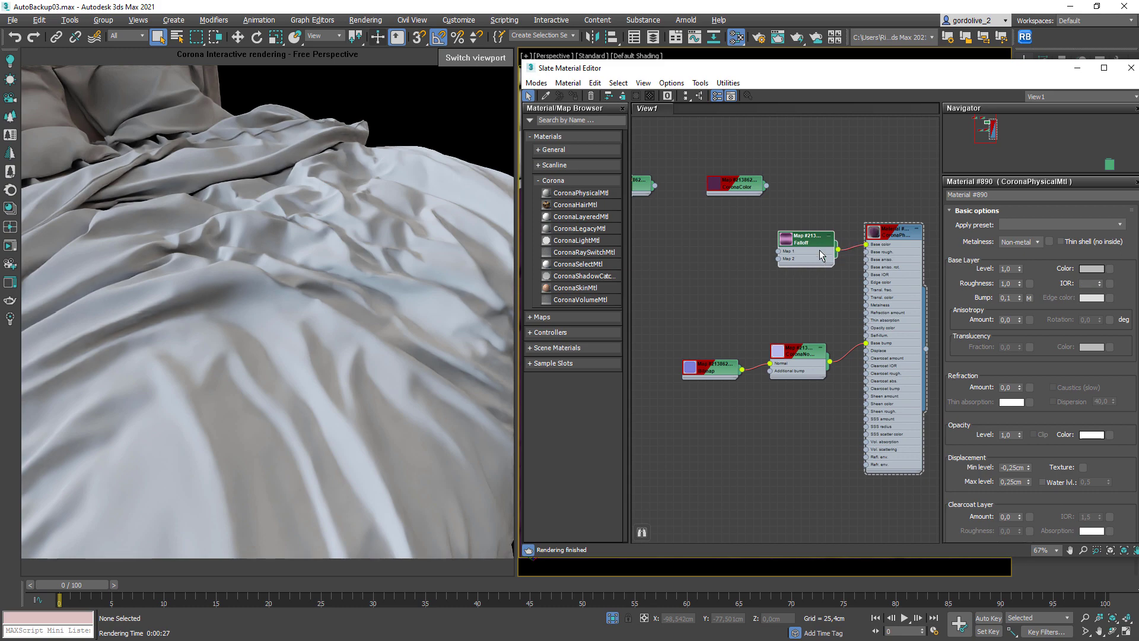
double_click(804, 248)
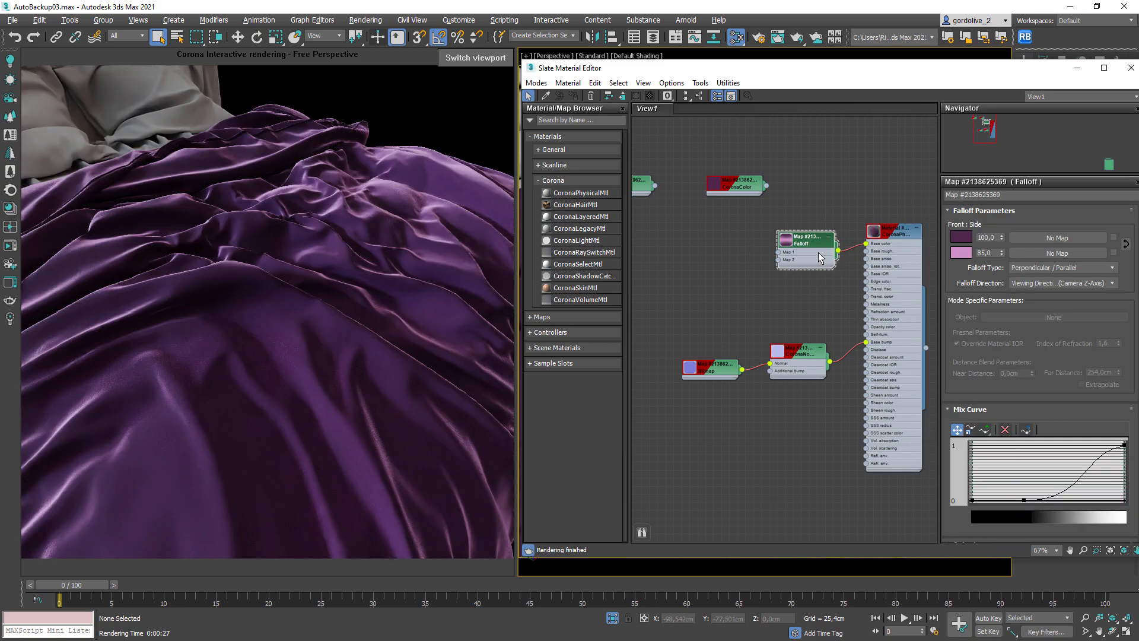
left_click_drag(800, 255, 795, 256)
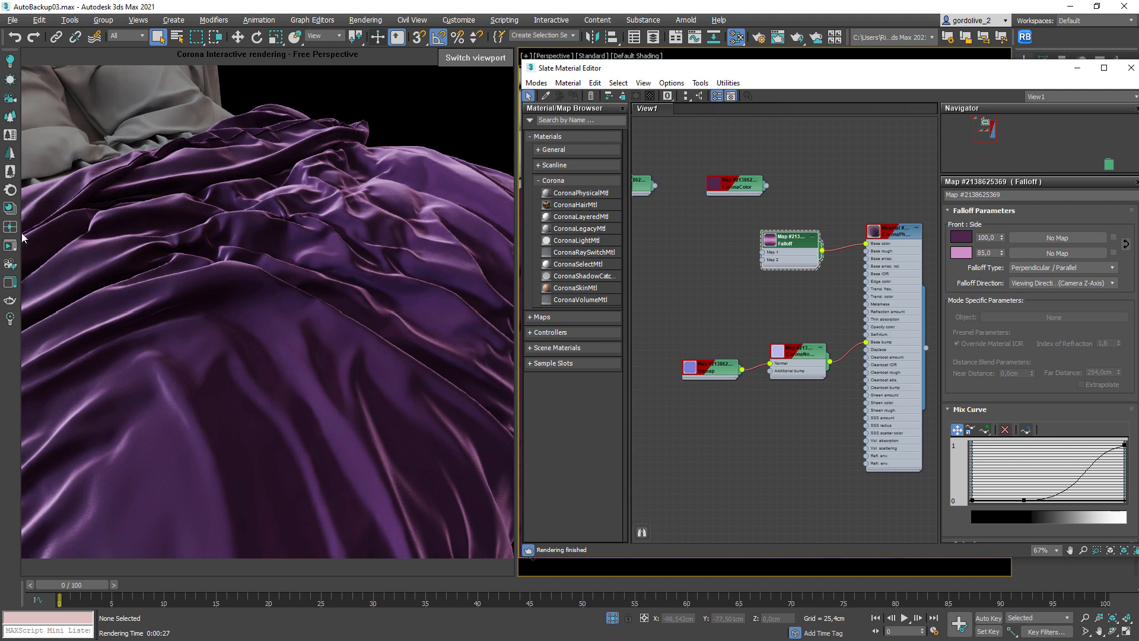
Look through the Fabrics category of the Corona Material Library, and close the library.
left_click(9, 209)
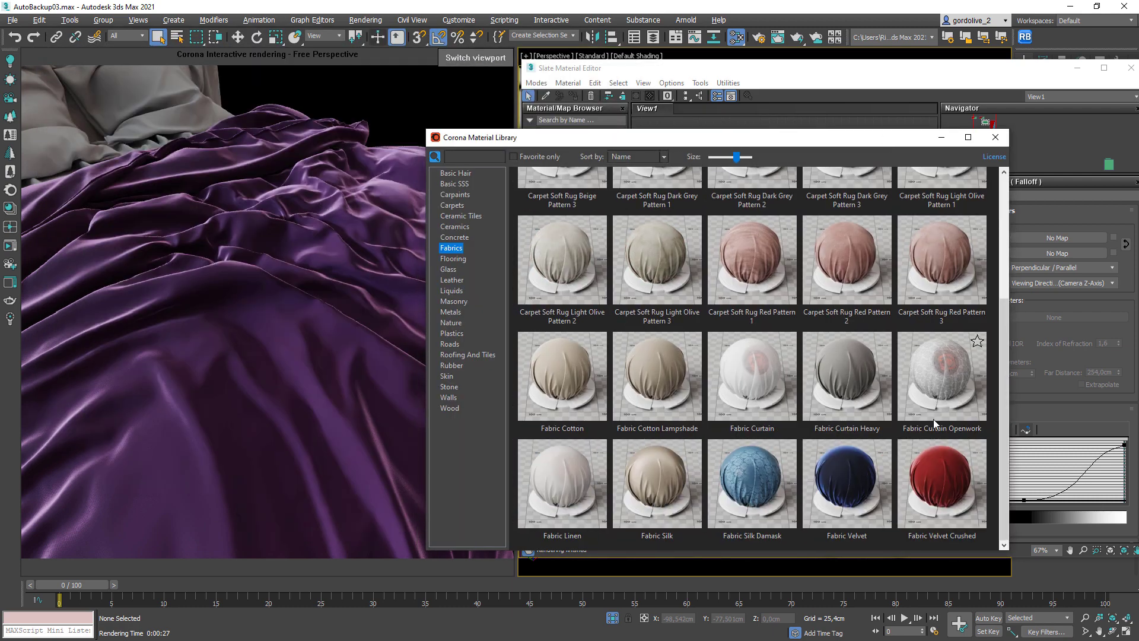
left_click(995, 137)
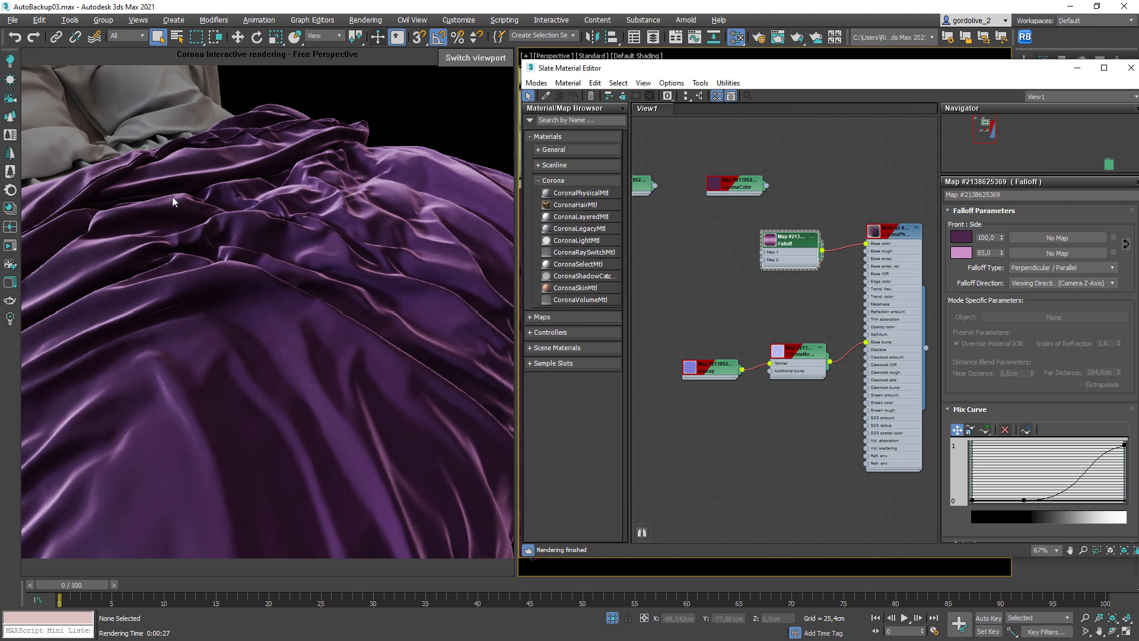
Render the fabric with the Falloff map for 15 passes and store the image in the frame buffer's history.
left_click(366, 19)
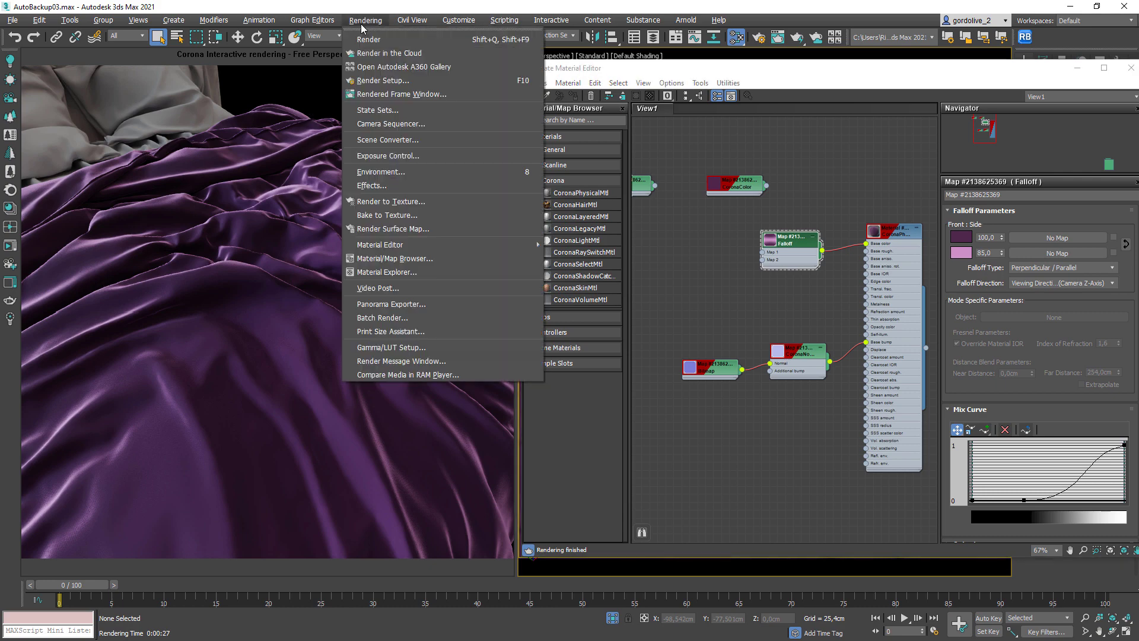
left_click(380, 35)
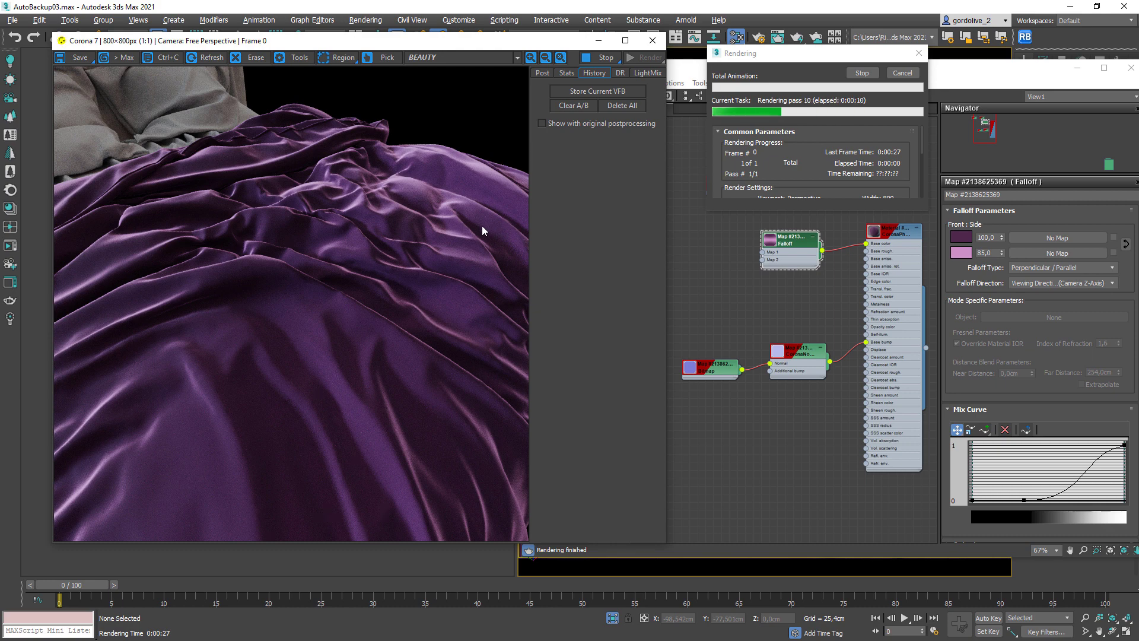
left_click(601, 60)
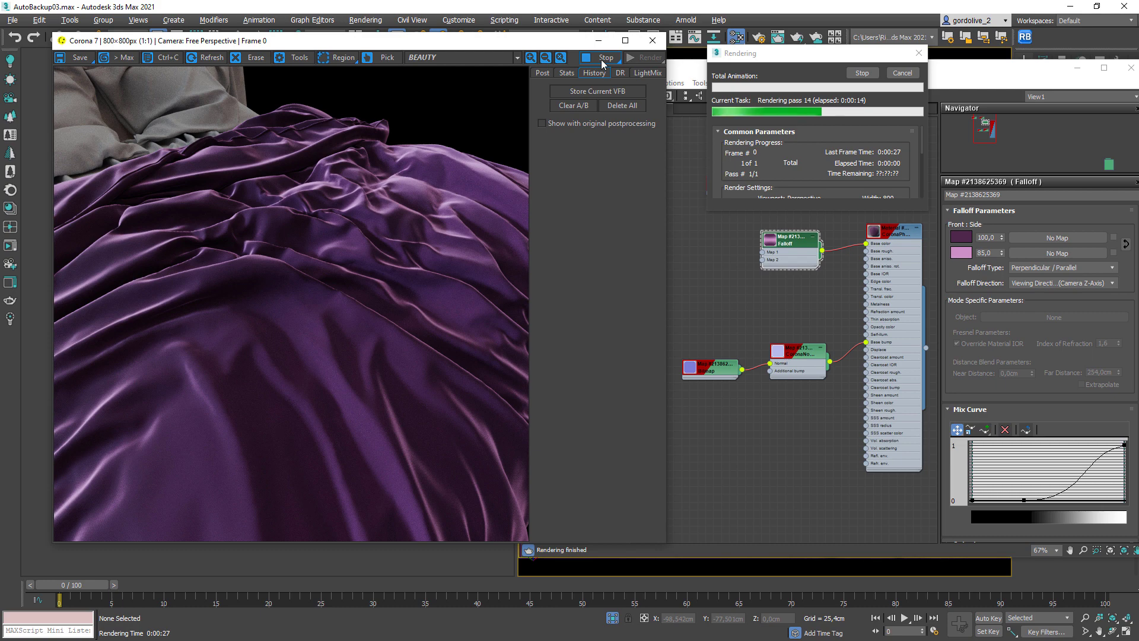
left_click(653, 41)
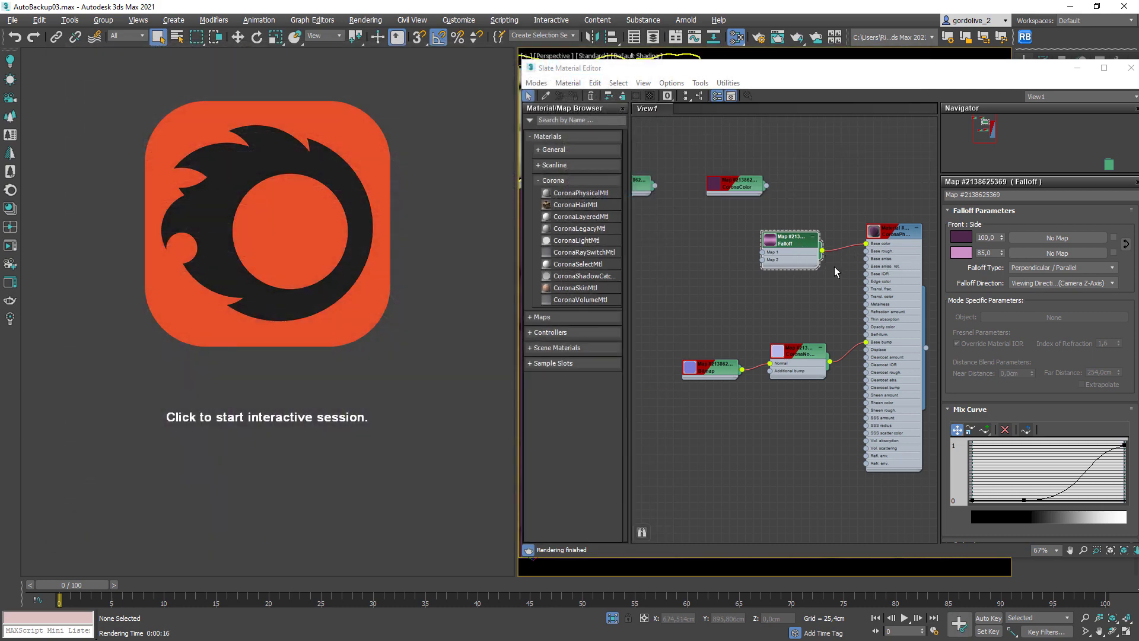
Disconnect the Falloff map from the fabric's Base color and move its node away from the material.
left_click_drag(839, 269, 846, 234)
key("Delete")
left_click_drag(820, 271, 716, 270)
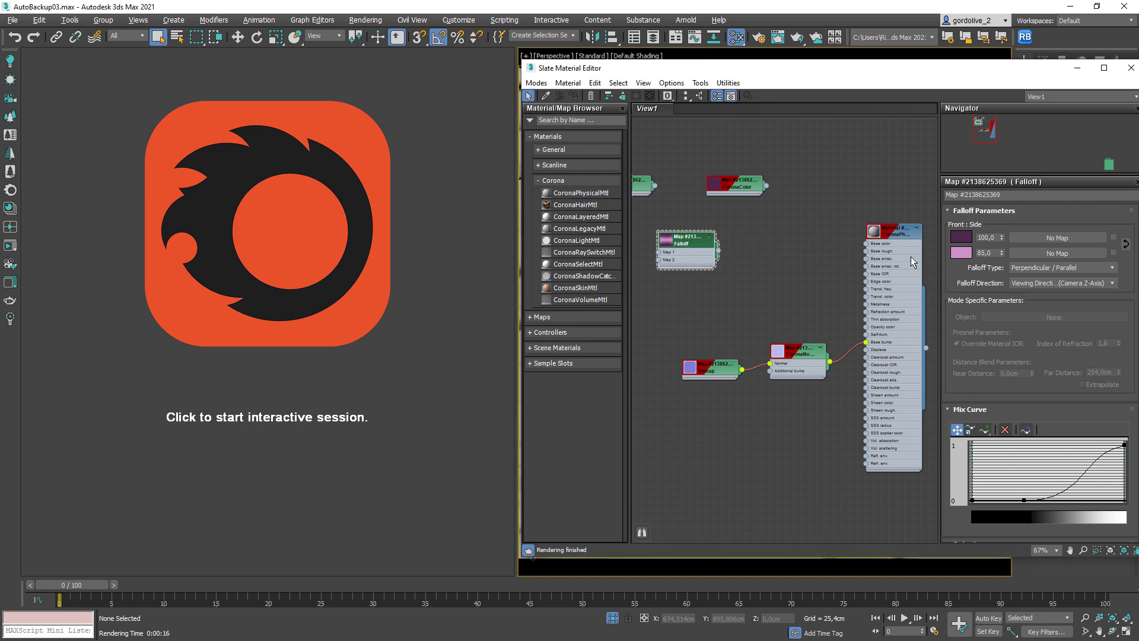
Apply the Velvet preset to the fabric's physical material and review its base and sheen settings.
left_click(1028, 224)
left_click_drag(1121, 303, 1121, 329)
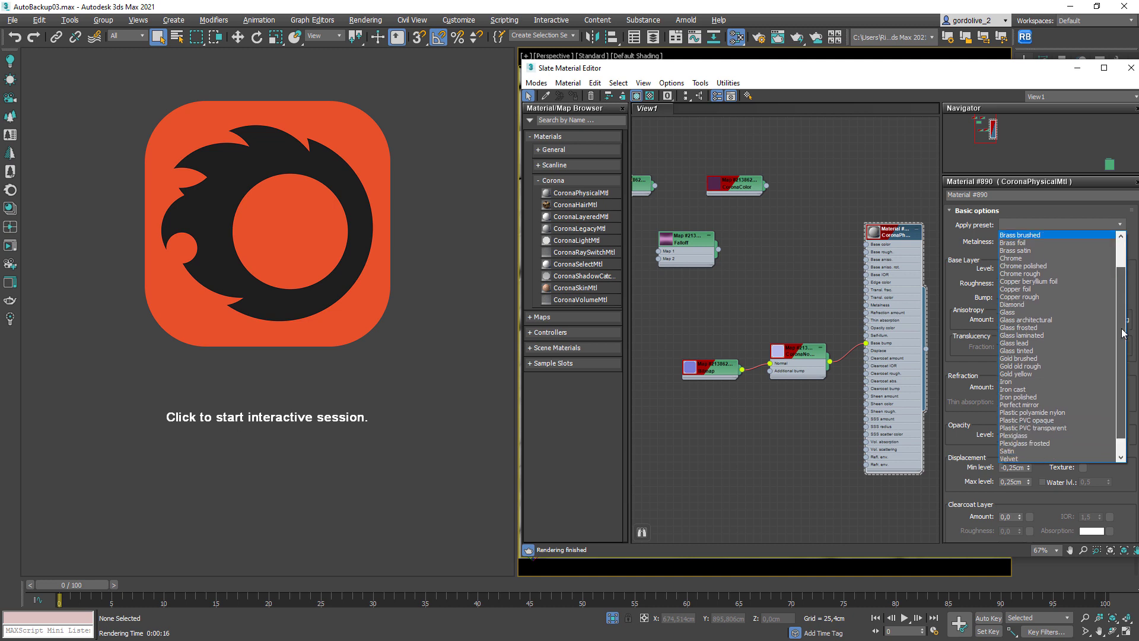
left_click(1008, 459)
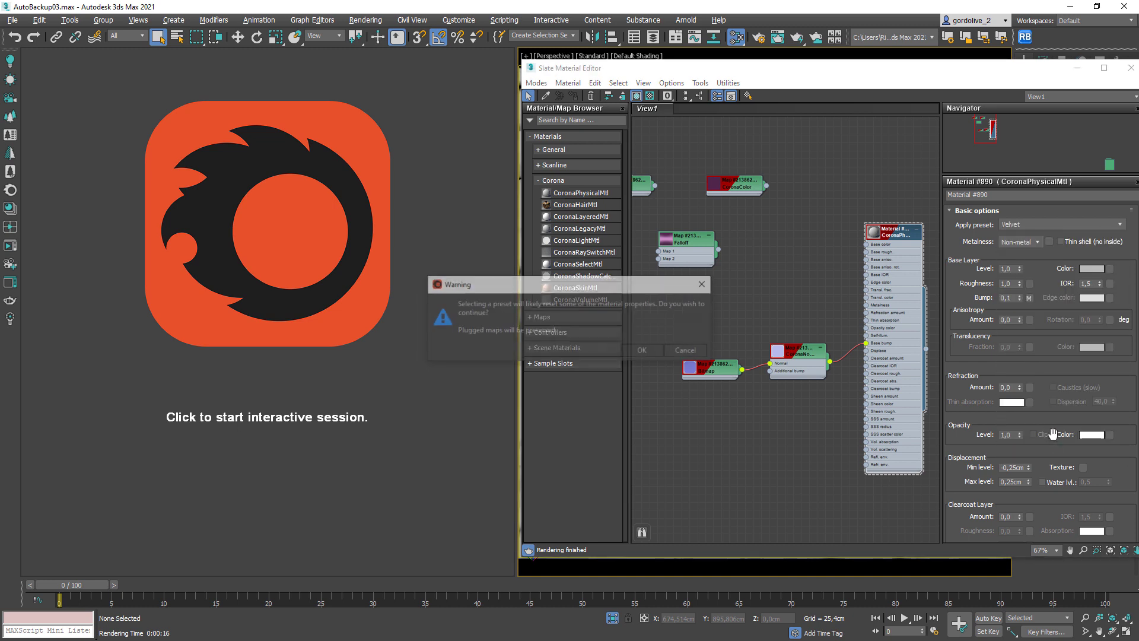
left_click(642, 351)
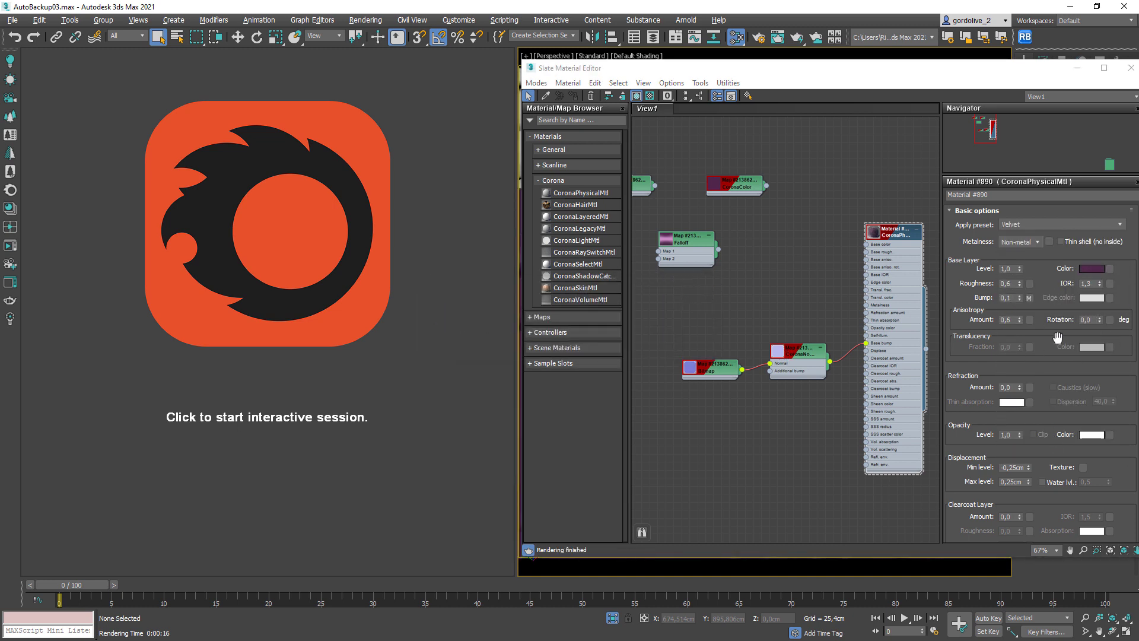
scroll(1054, 439, "down", 3)
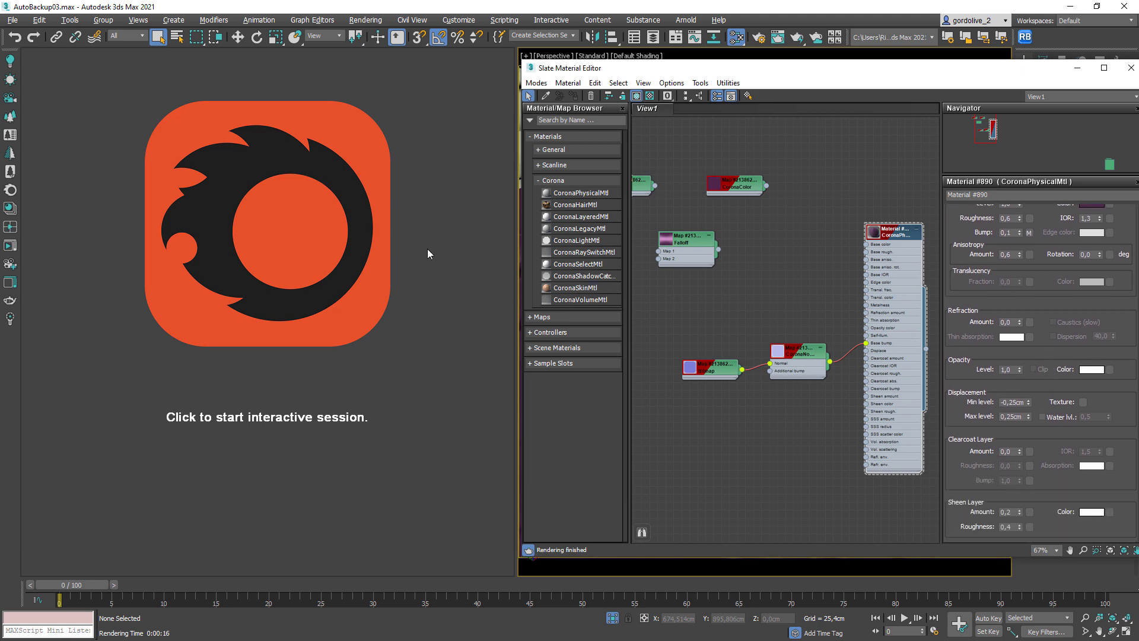
Render the Velvet preset fabric and compare it with the stored Falloff render by moving the A/B divider across the folds.
left_click(349, 21)
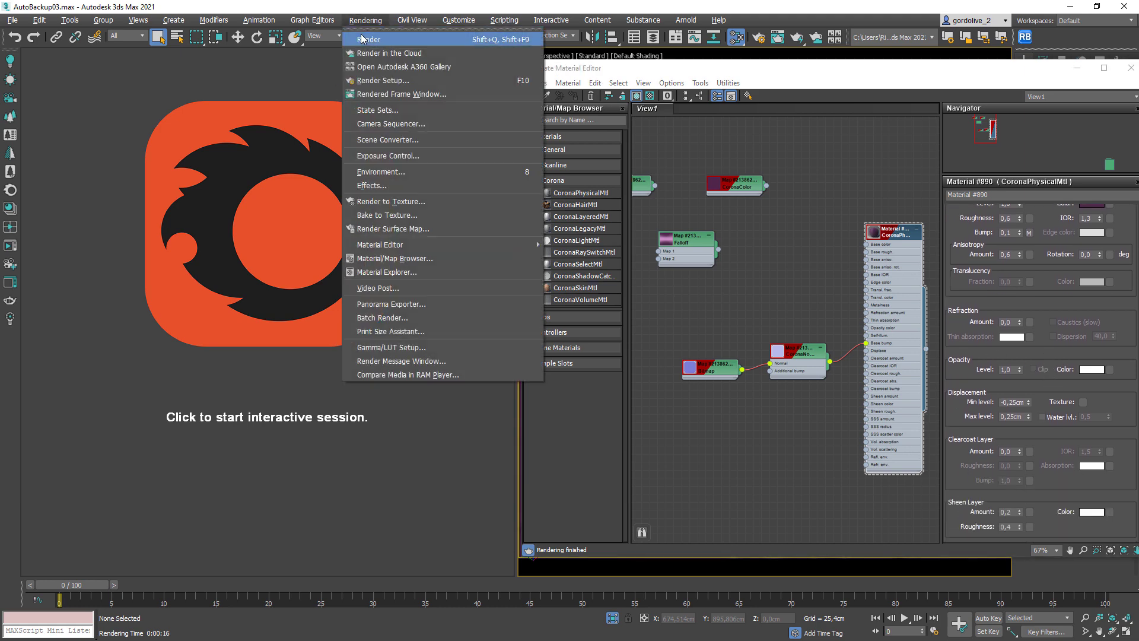
left_click(361, 39)
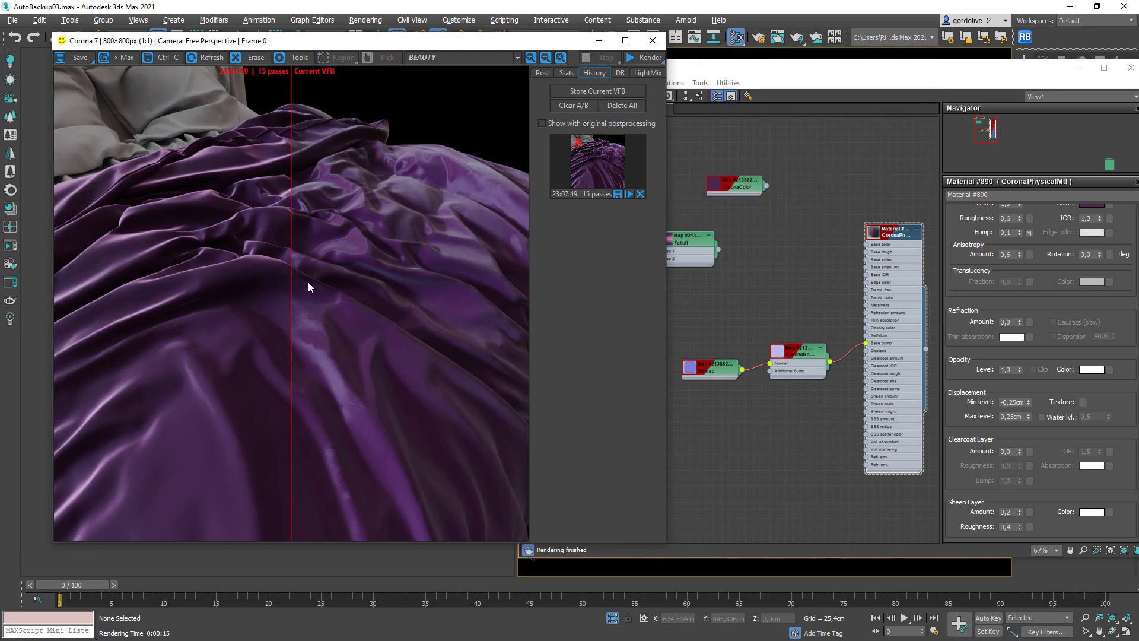
scroll(308, 282, "up", 1)
mouse_move(267, 207)
left_mouse_down()
mouse_move(420, 208)
mouse_move(261, 208)
left_mouse_up()
scroll(260, 208, "down", 1)
left_click_drag(391, 221, 261, 230)
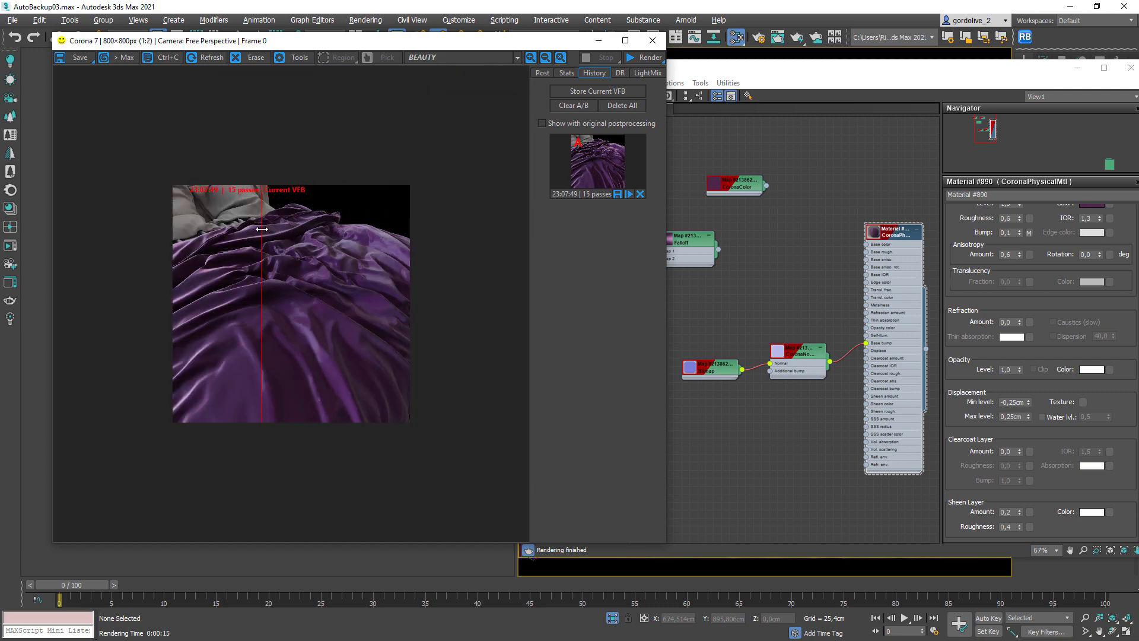
scroll(350, 269, "up", 1)
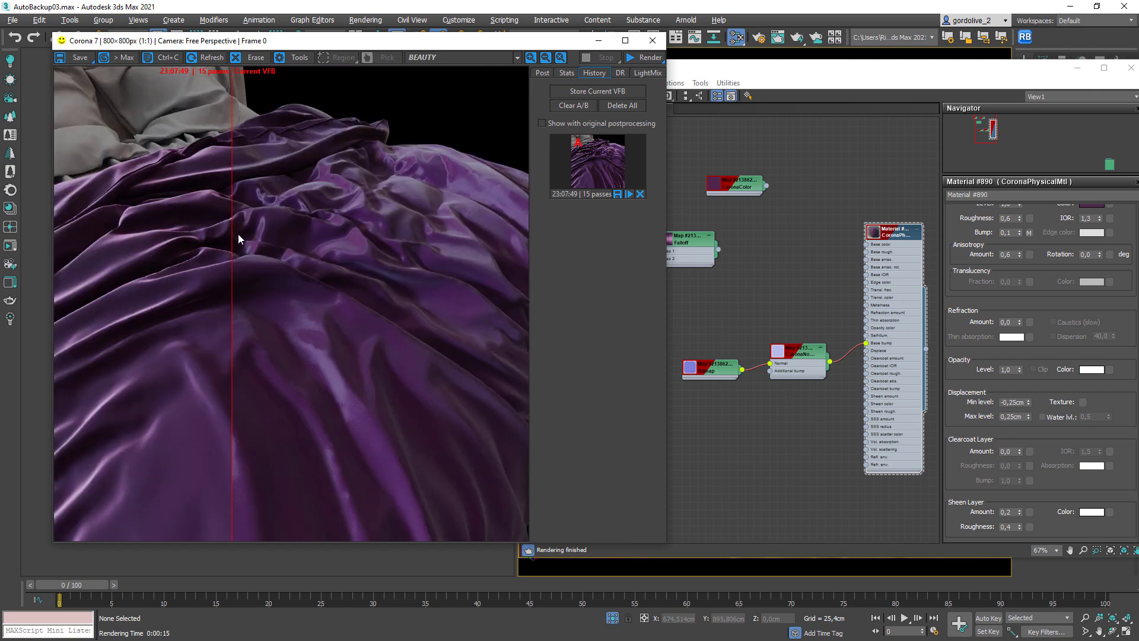
left_click_drag(230, 242, 464, 201)
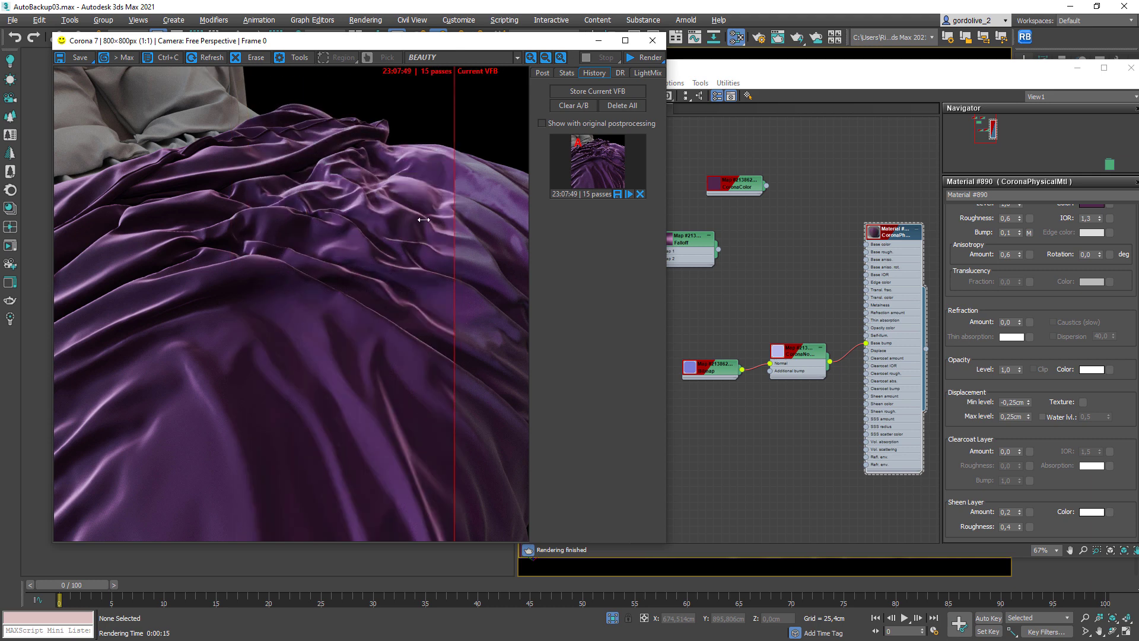
Compare the stored Falloff render with the Velvet render by sweeping the A/B divider across the bedspread and examining the folds up close.
left_click_drag(464, 204, 246, 240)
scroll(212, 260, "up", 1)
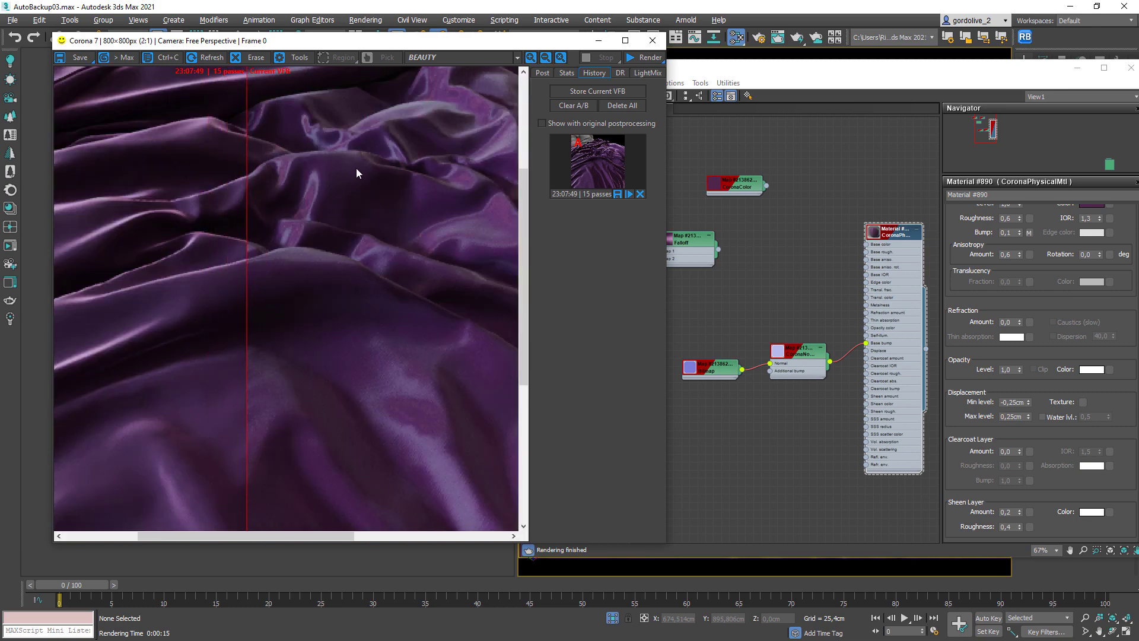
scroll(265, 224, "down", 1)
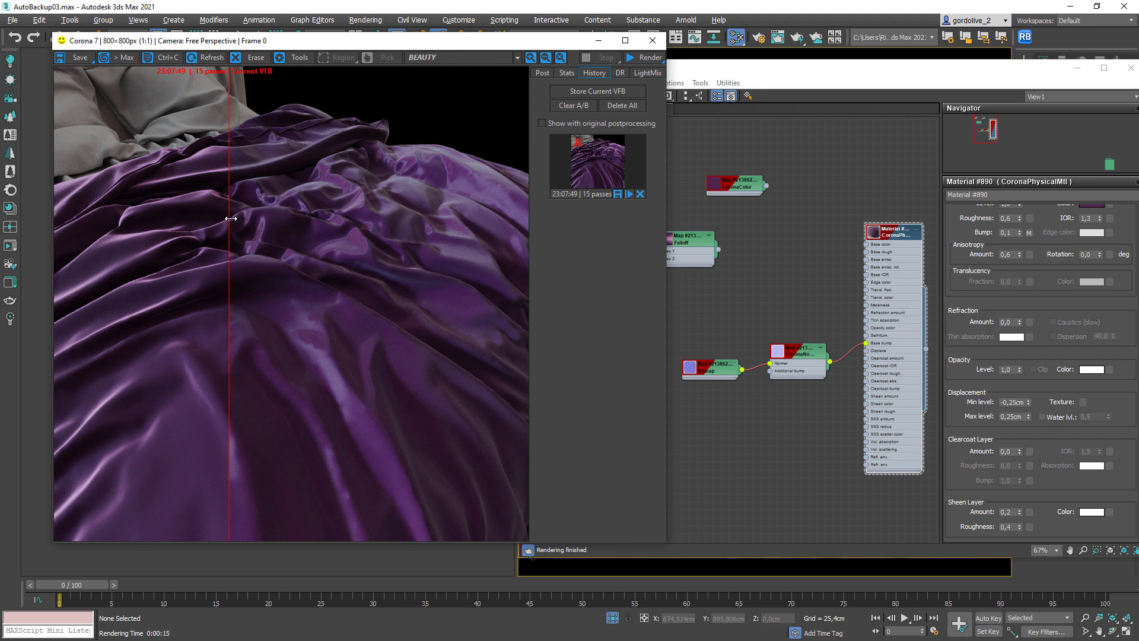
left_click_drag(230, 219, 114, 229)
scroll(408, 171, "up", 1)
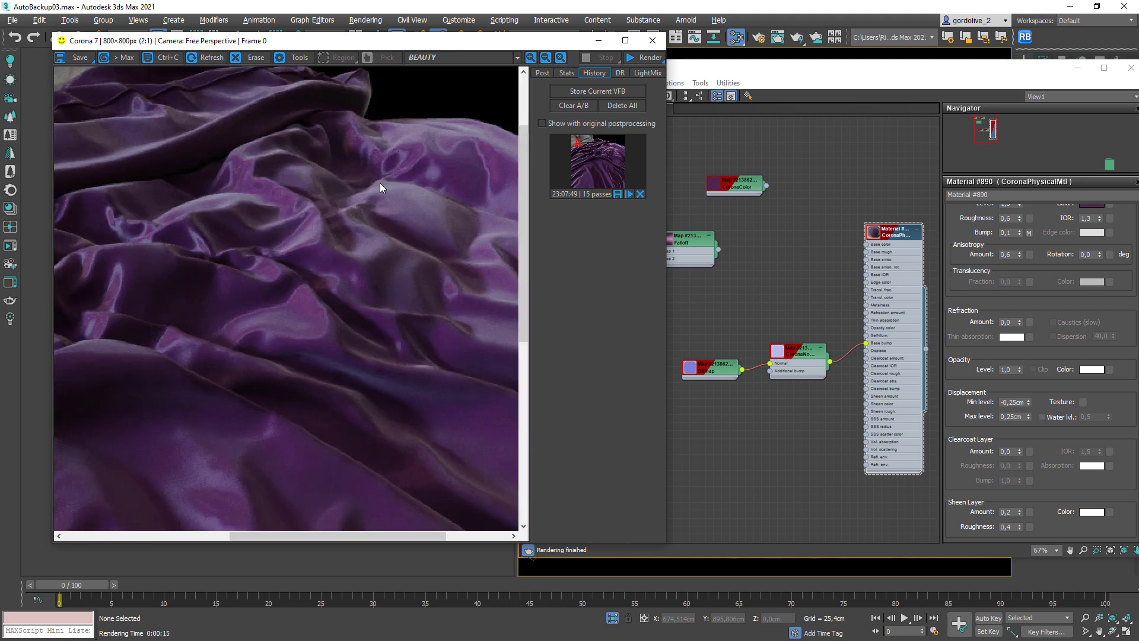
scroll(309, 186, "down", 1)
left_click_drag(119, 244, 306, 258)
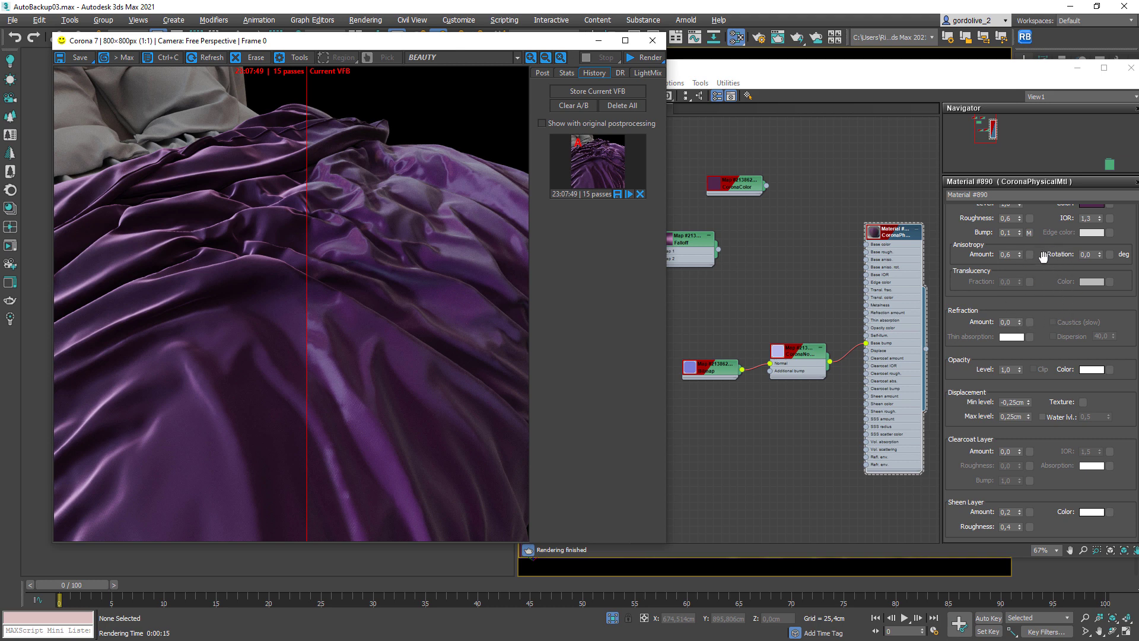
scroll(407, 161, "up", 1)
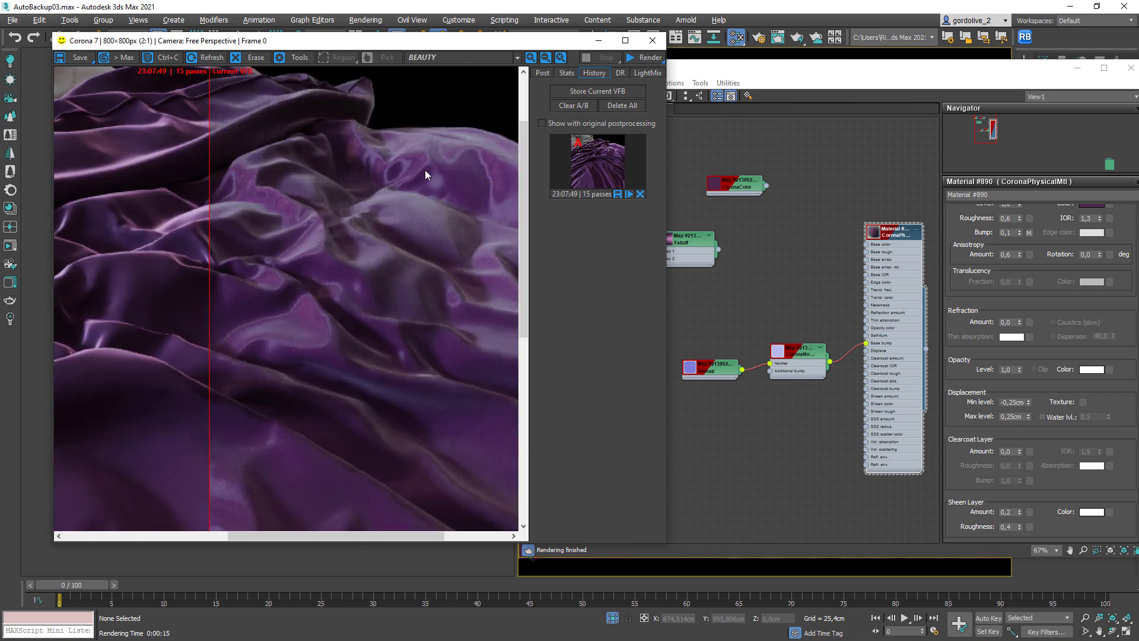
Look through the presets available for the fabric's physical material, keeping the Velvet preset.
left_click(1032, 272)
scroll(1051, 226, "up", 3)
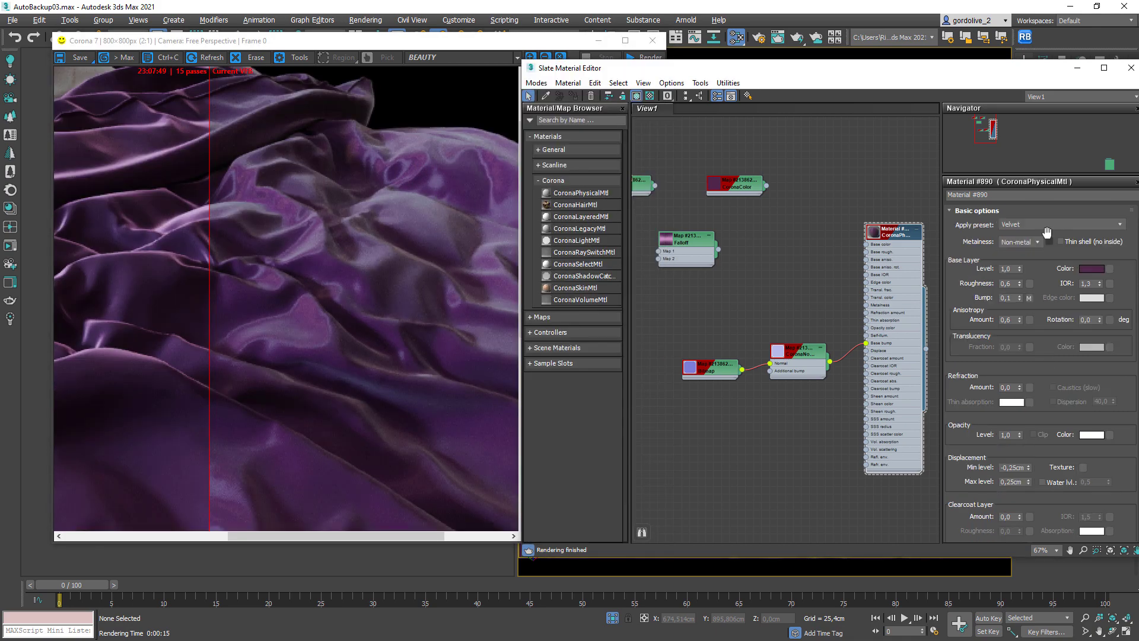
left_click(1052, 225)
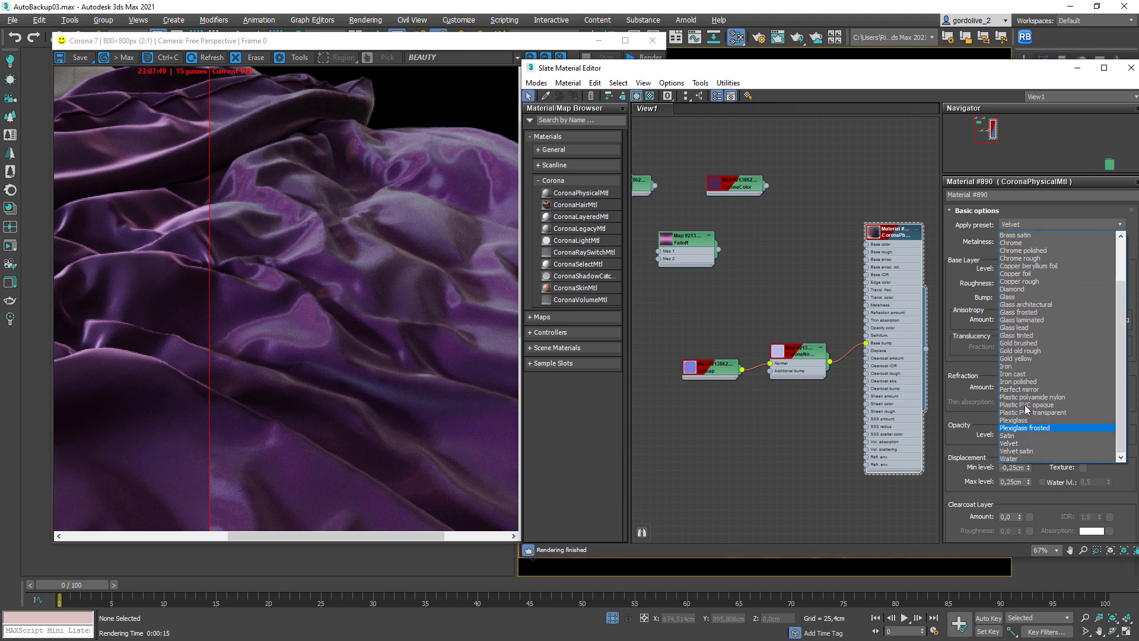
left_click(971, 243)
Examine the sheen on the upper folds at 2:1 zoom, moving the A/B divider between the Falloff and Velvet renders.
scroll(274, 195, "down", 1)
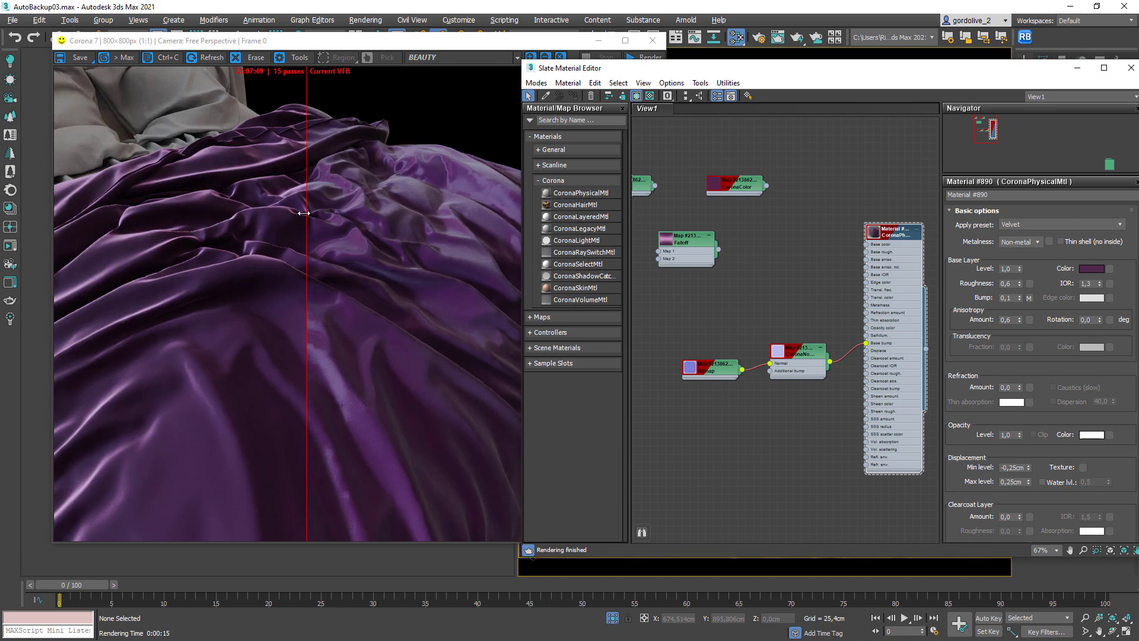
mouse_move(306, 214)
left_mouse_down()
mouse_move(322, 215)
mouse_move(312, 214)
left_mouse_up()
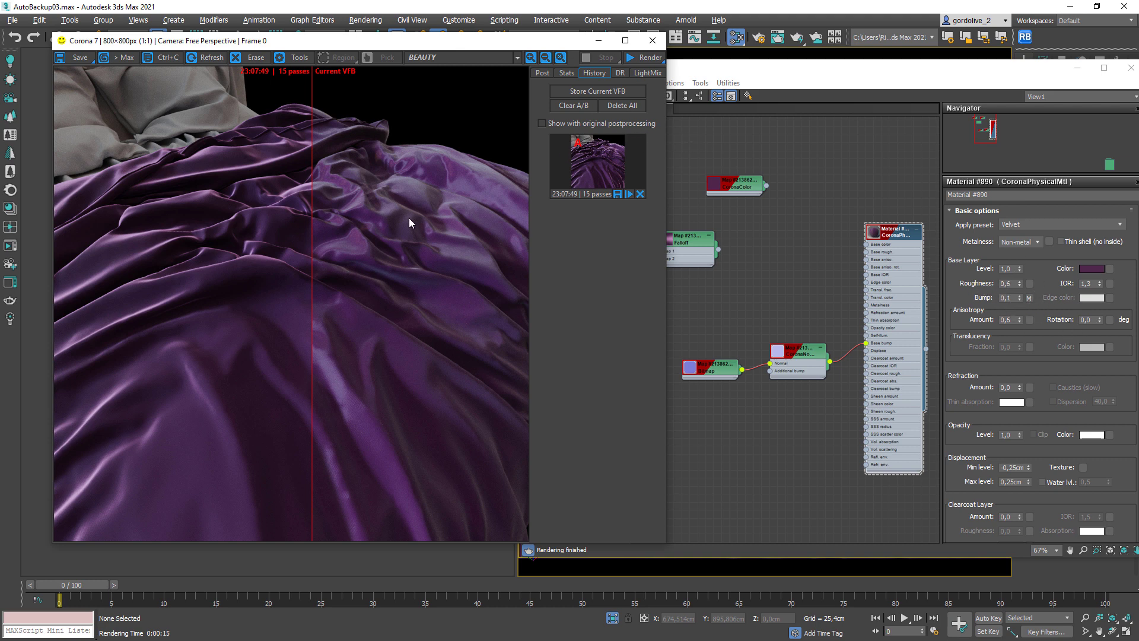
scroll(409, 223, "up", 1)
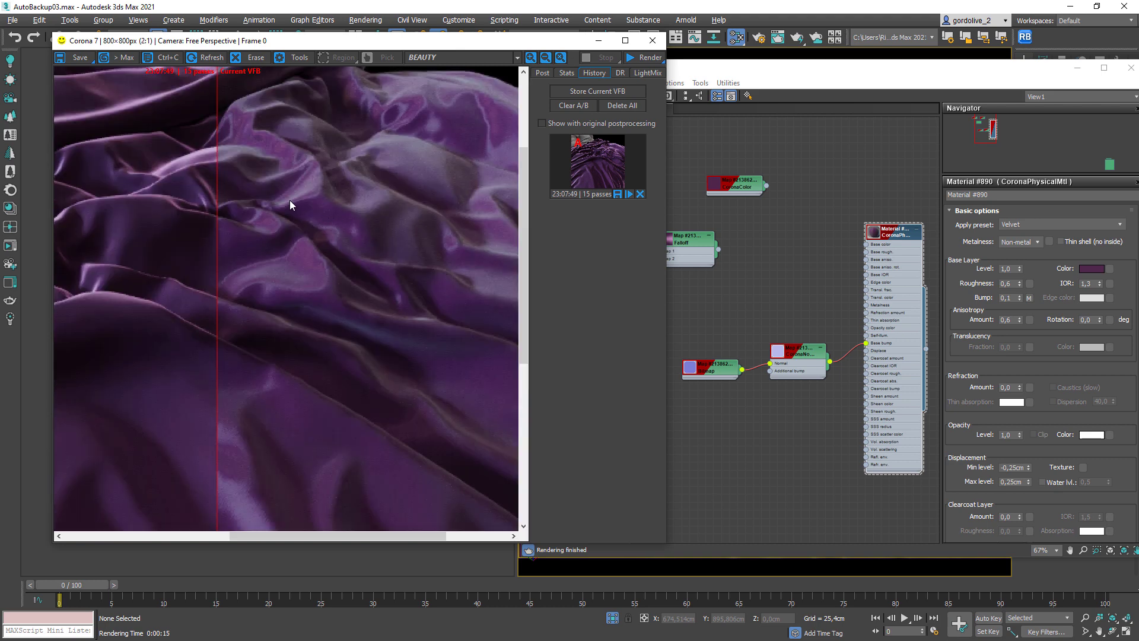
middle_click_drag(239, 182, 304, 262)
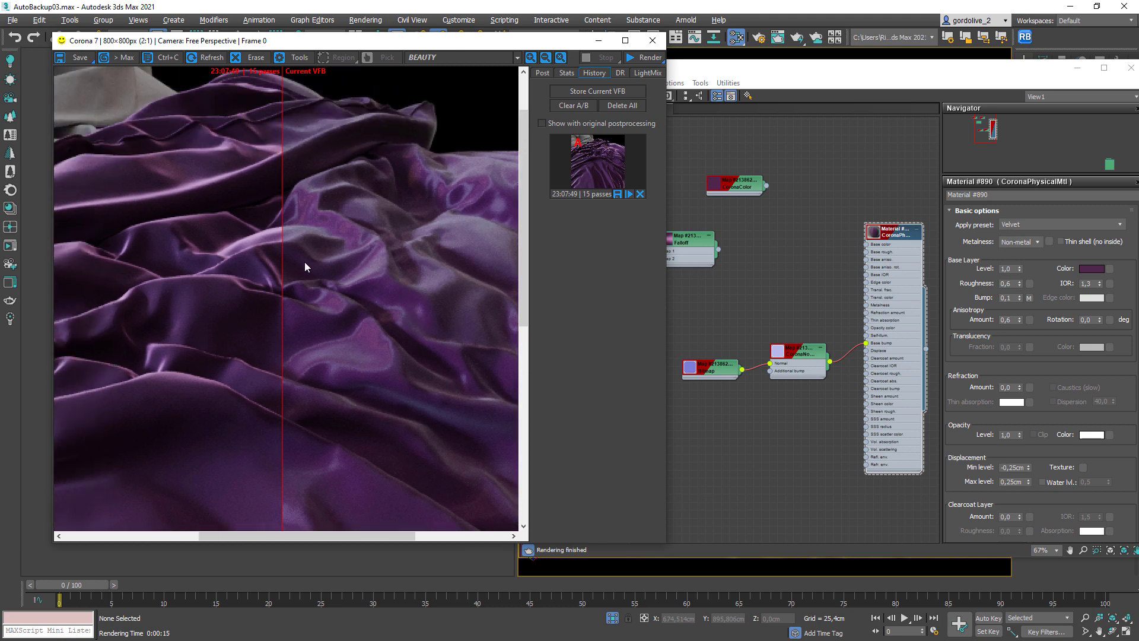
left_click_drag(285, 258, 349, 240)
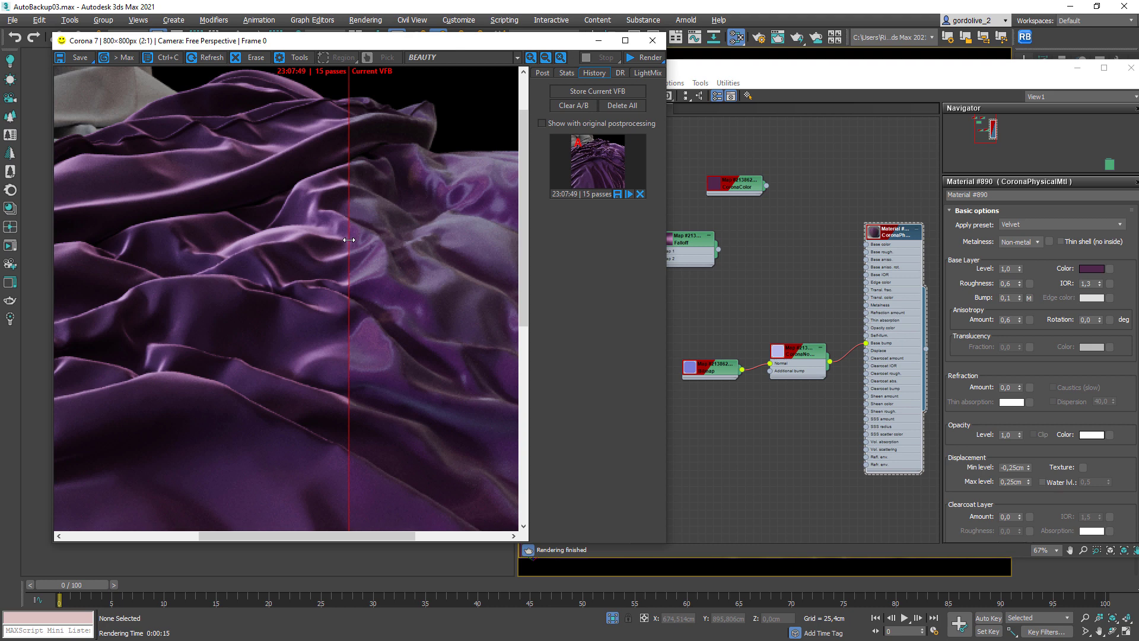
left_click_drag(349, 240, 394, 186)
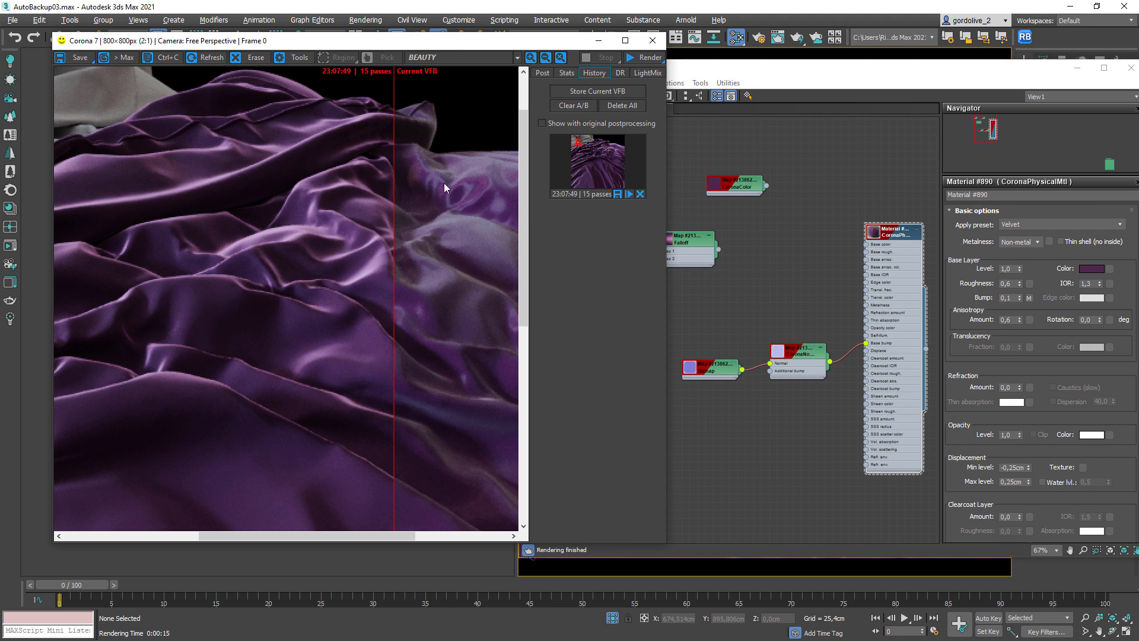
mouse_move(395, 194)
left_mouse_down()
mouse_move(509, 192)
mouse_move(389, 195)
left_mouse_up()
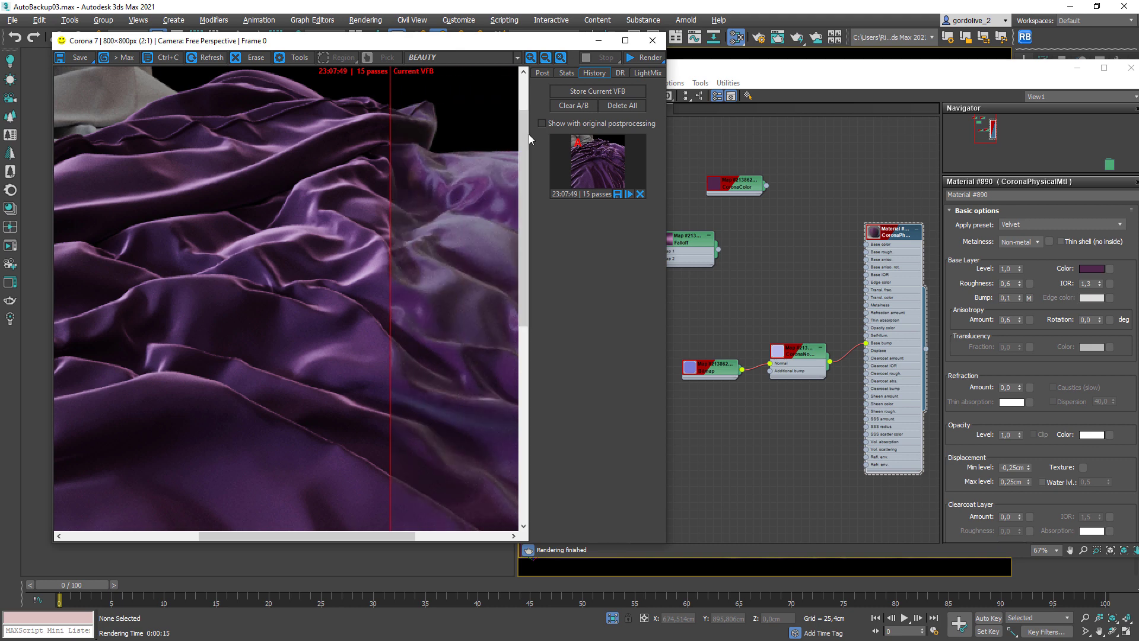
Close the frame buffer, start an interactive rendering session and set the fabric's base roughness to 1.0.
left_click(658, 41)
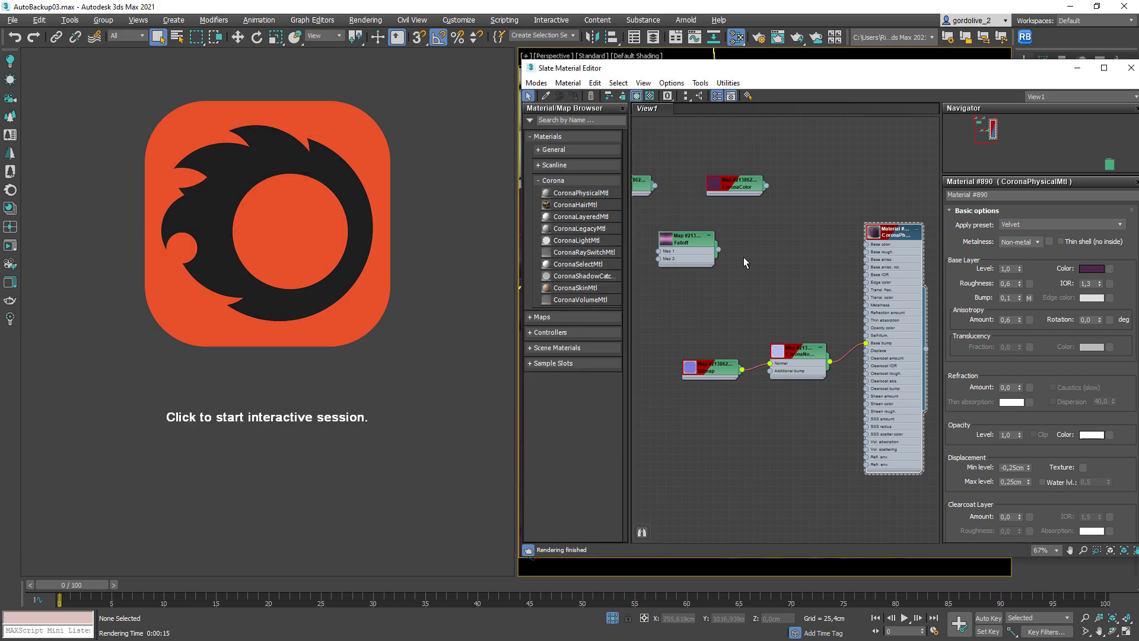
left_click(422, 247)
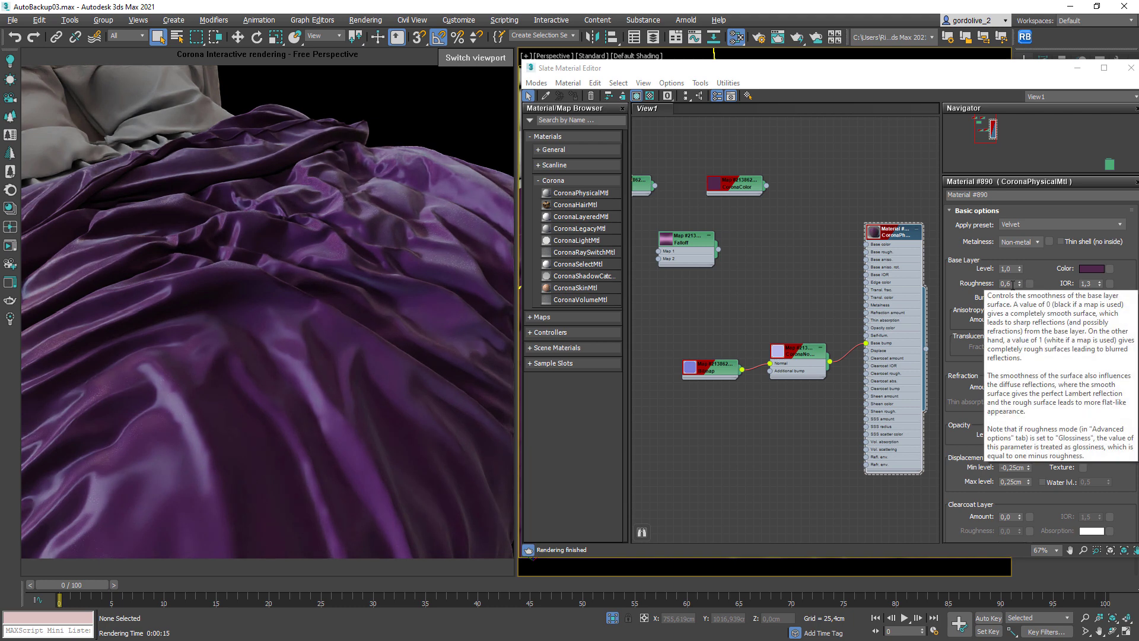
left_click(1019, 285)
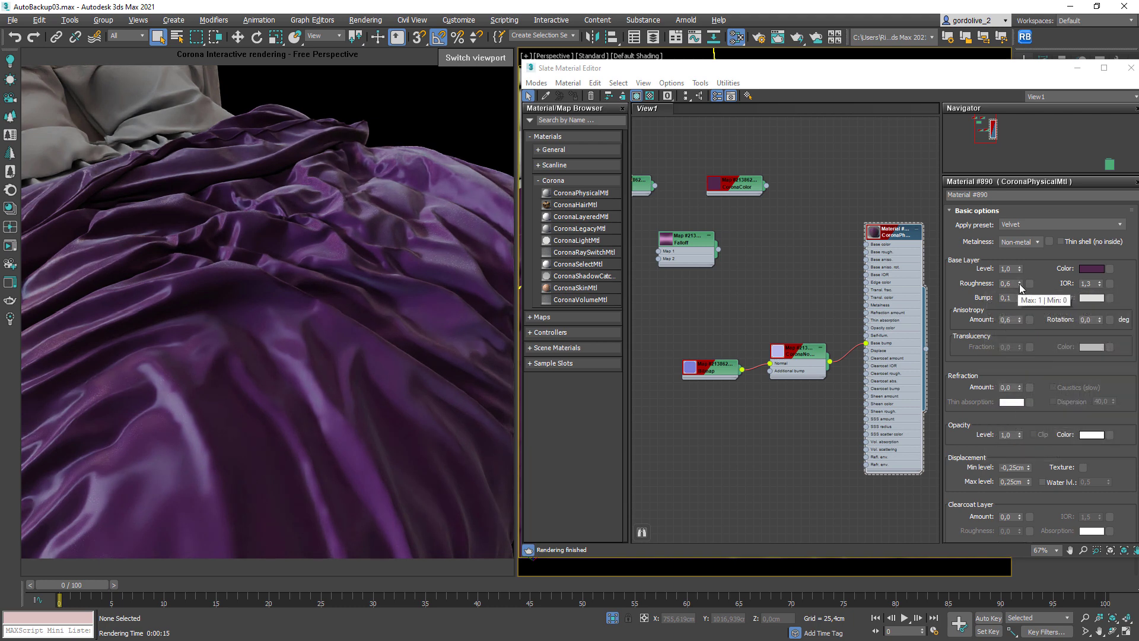
left_click_drag(1019, 283, 1022, 249)
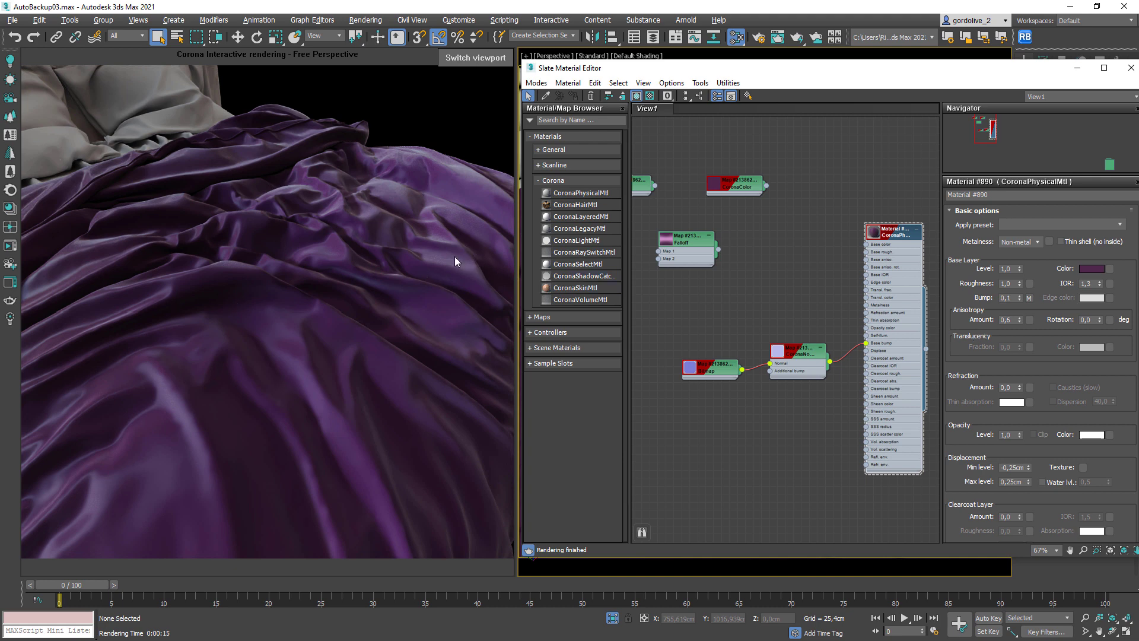
Try an anisotropy amount of 0.95 on the fabric's material and reset it to 0.
mouse_move(1042, 351)
left_mouse_down()
mouse_move(1043, 316)
mouse_move(1048, 336)
left_mouse_up()
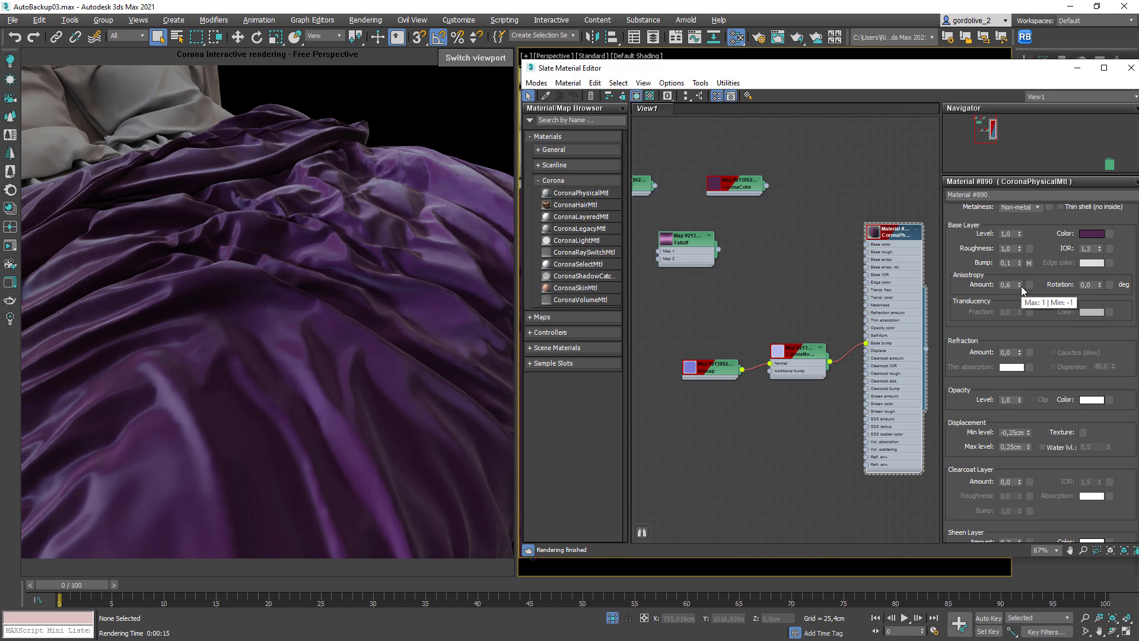
left_click_drag(1020, 286, 1020, 281)
left_click_drag(1018, 269, 1019, 263)
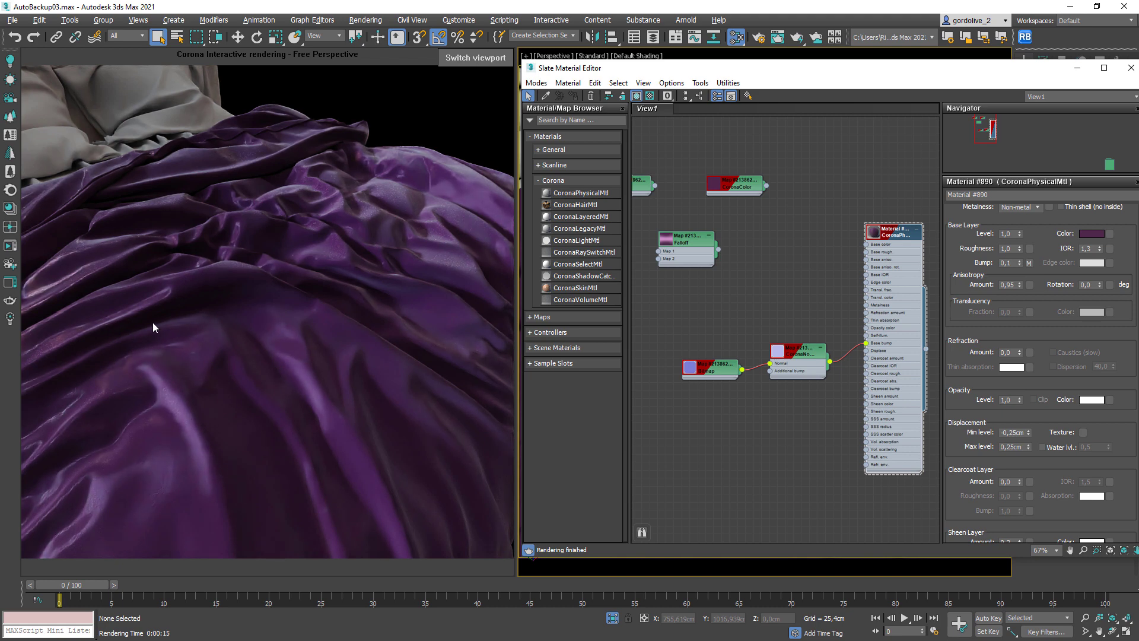
right_click(1020, 287)
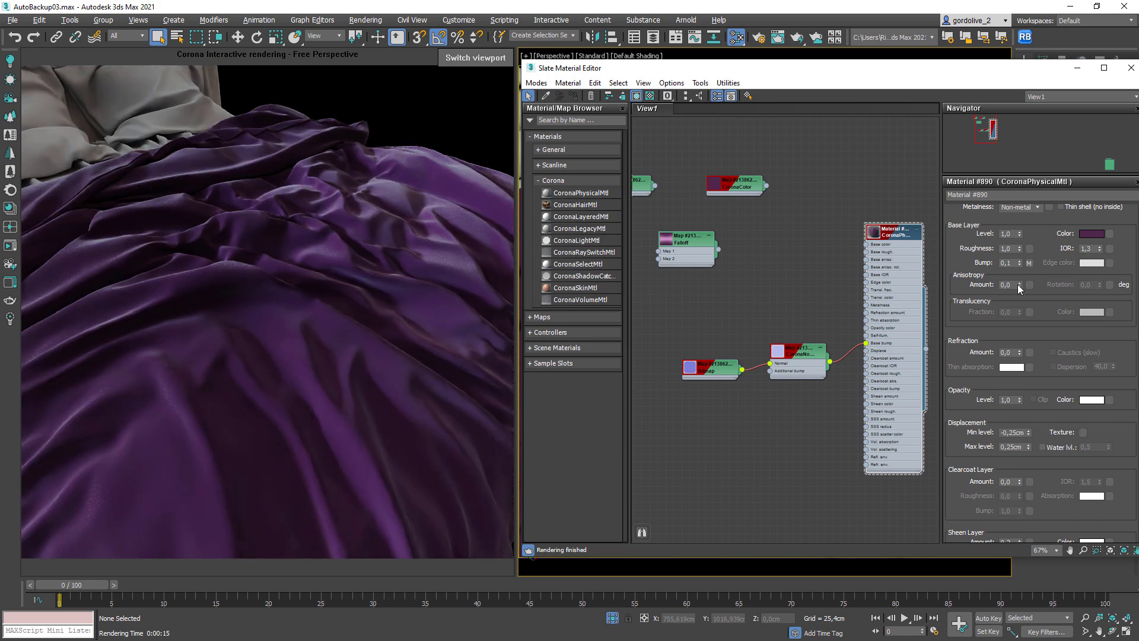
Set the fabric material's anisotropy amount to 0.5.
left_click_drag(1018, 284, 1013, 250)
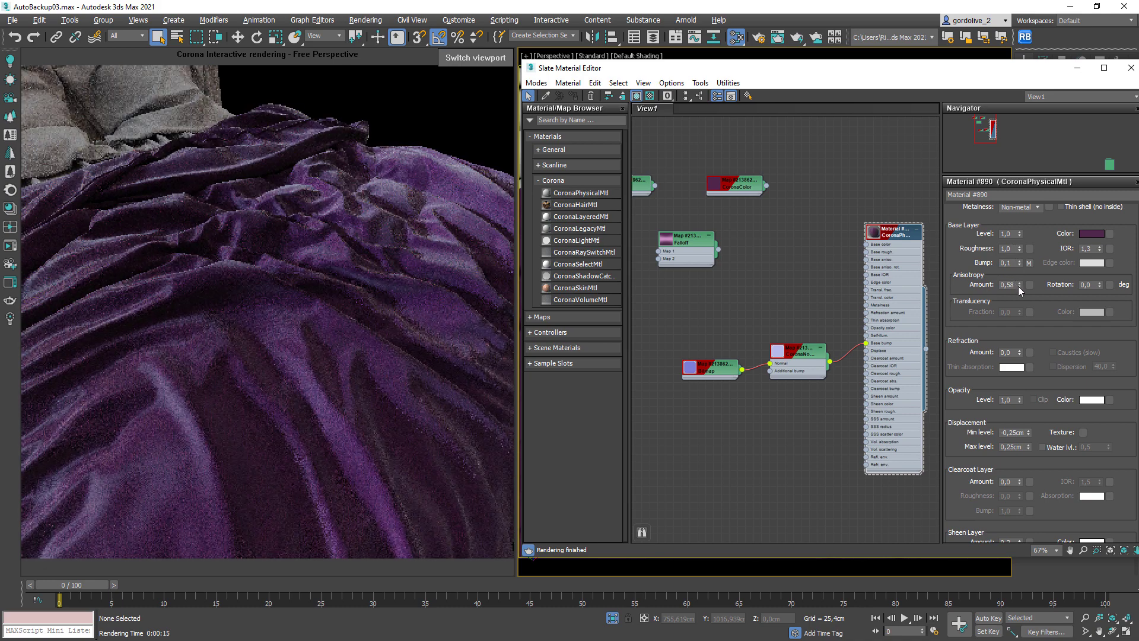
left_click_drag(1020, 289, 1018, 283)
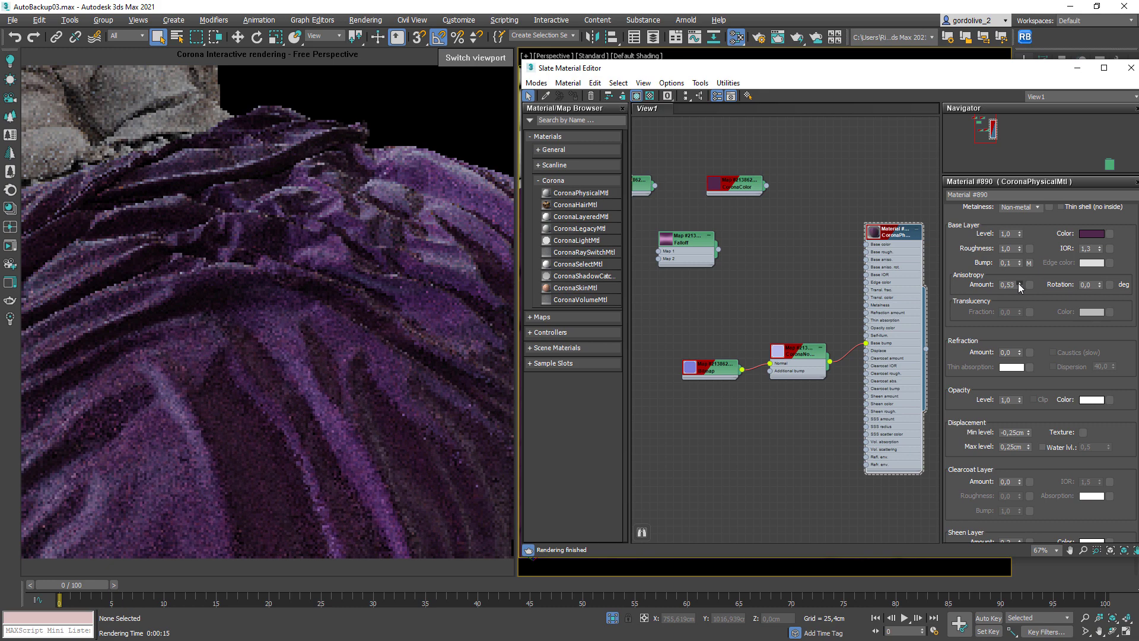
double_click(1019, 287)
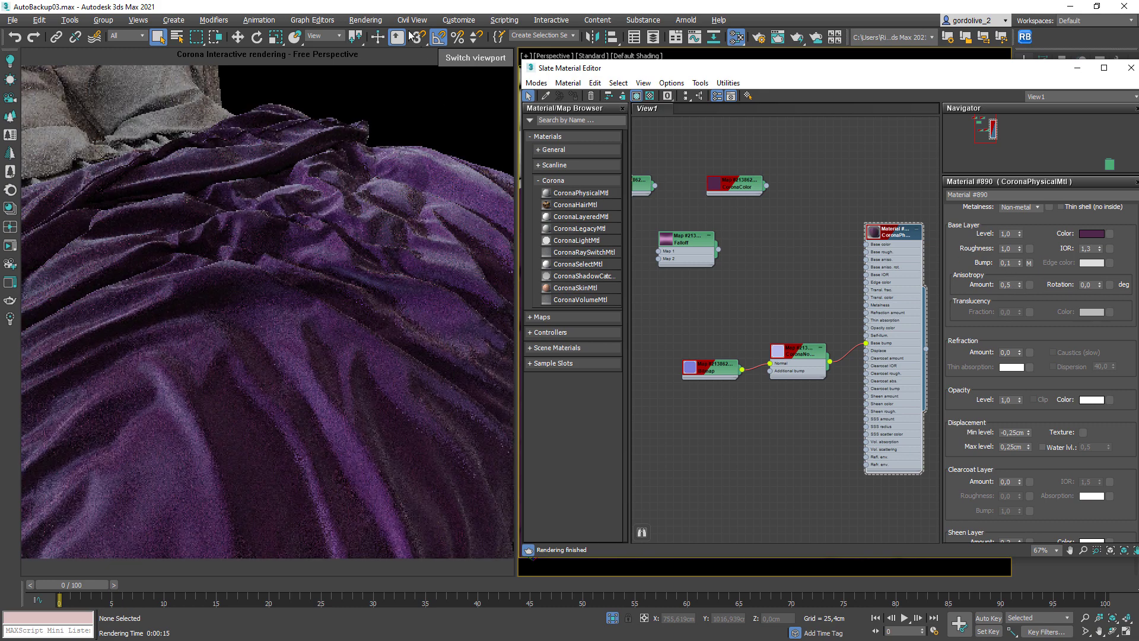
Start a full render of the adjusted fabric and set the stored Falloff image as its A/B comparison.
left_click(377, 23)
left_click(380, 34)
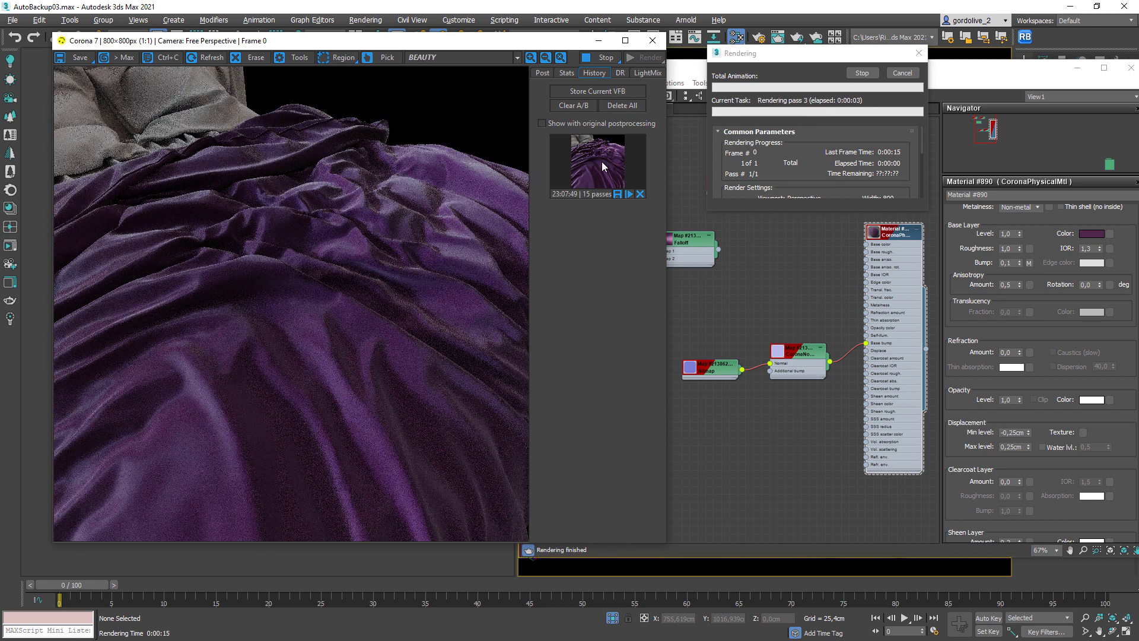
double_click(601, 168)
left_click_drag(55, 267, 434, 183)
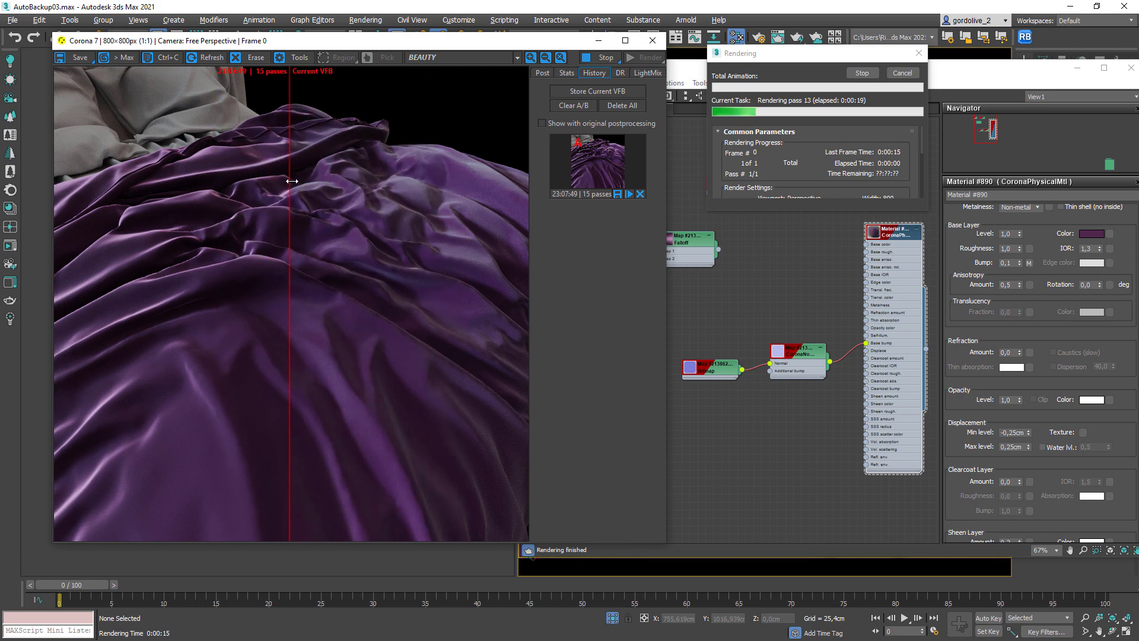
Compare the rougher fabric's folds with the stored Falloff render across the A/B divider, and cancel the running render.
scroll(293, 176, "up", 1)
scroll(430, 182, "down", 1)
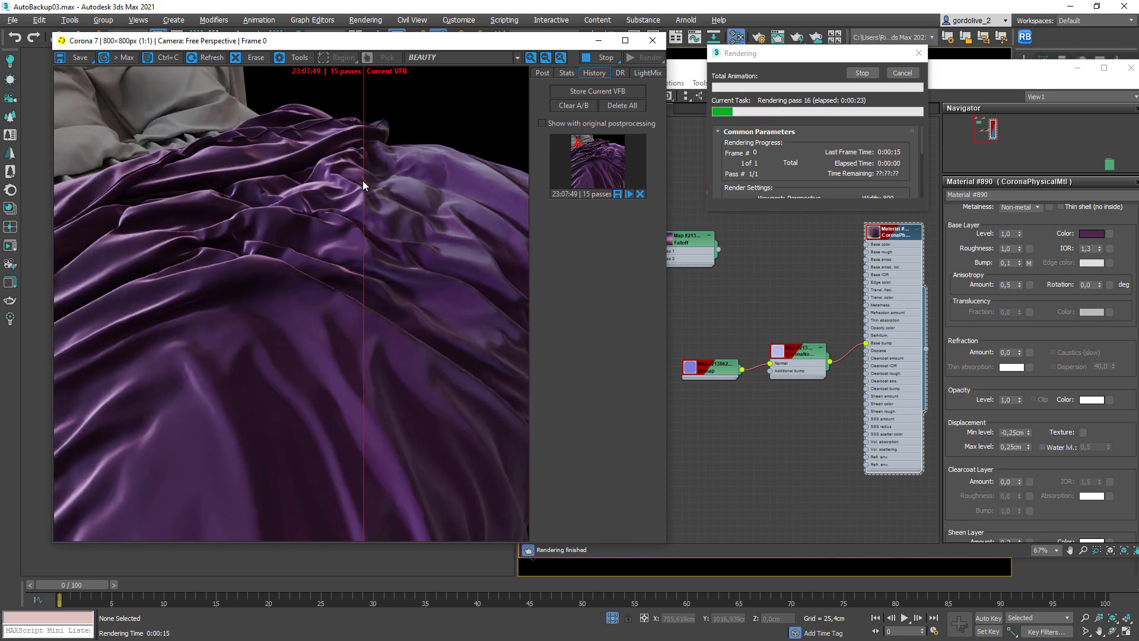
left_click_drag(363, 185, 496, 154)
scroll(487, 166, "up", 1)
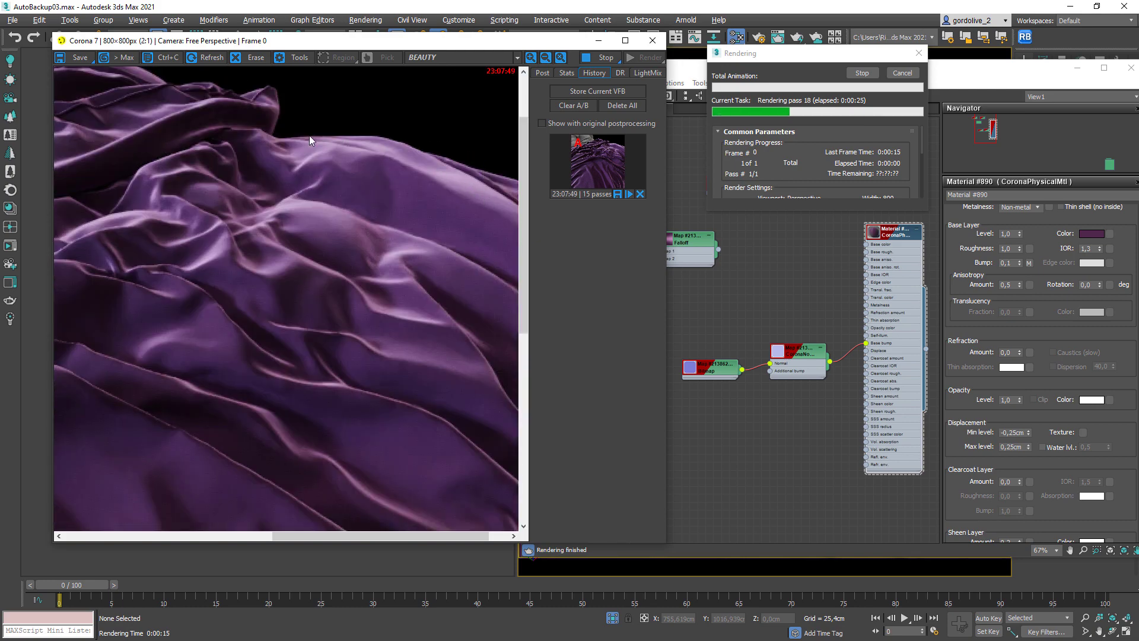
scroll(461, 200, "down", 1)
left_click_drag(526, 202, 328, 186)
scroll(462, 159, "up", 1)
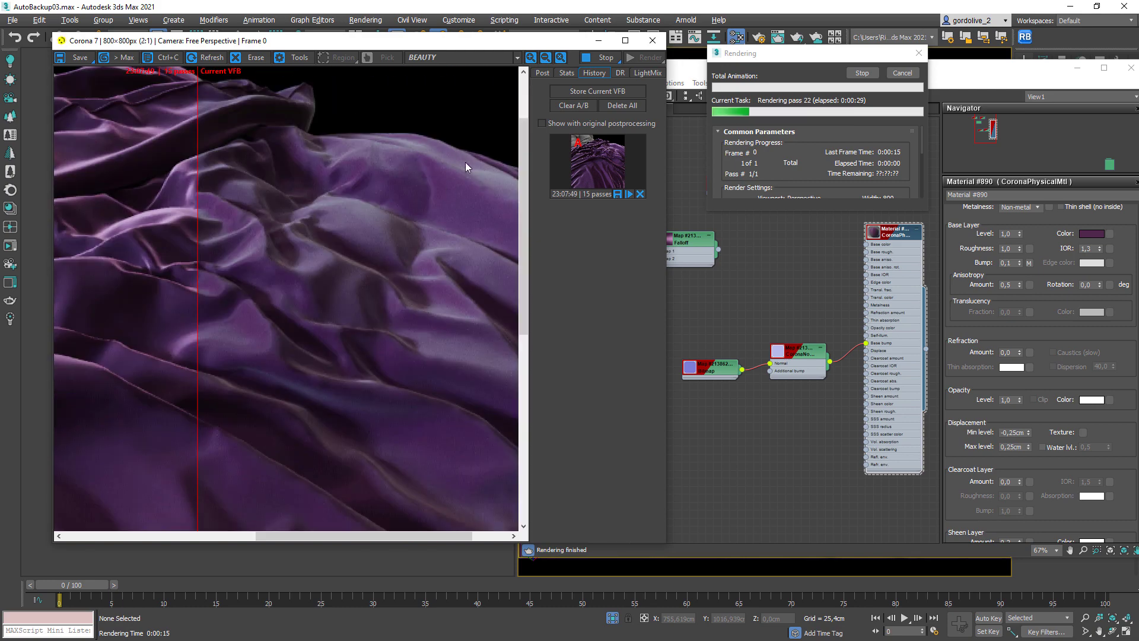
scroll(464, 164, "down", 1)
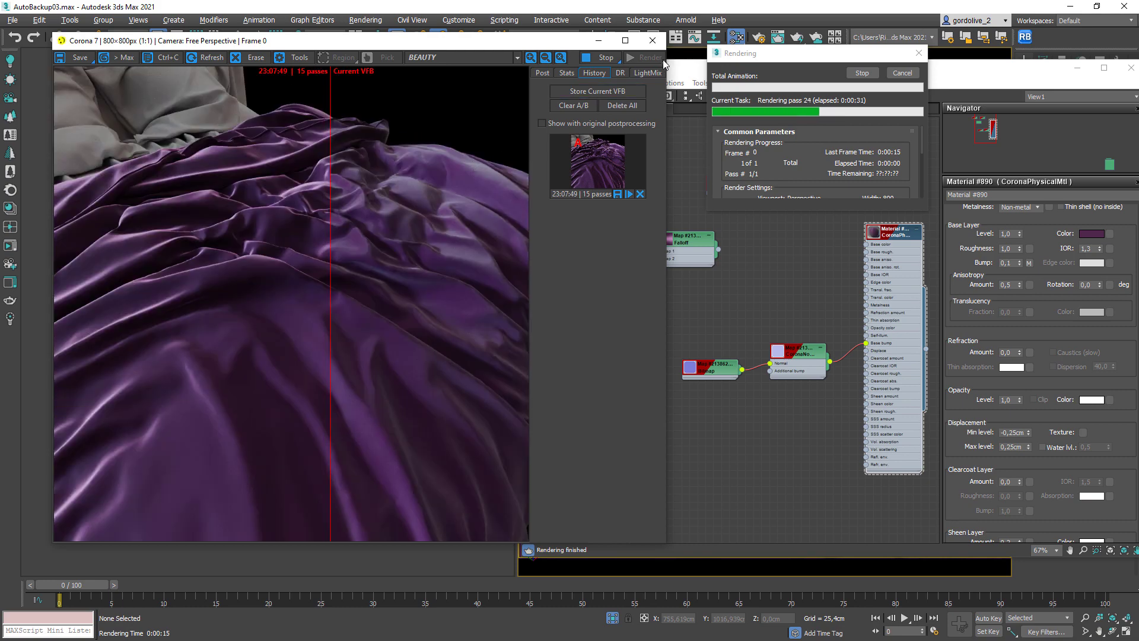
left_click(902, 73)
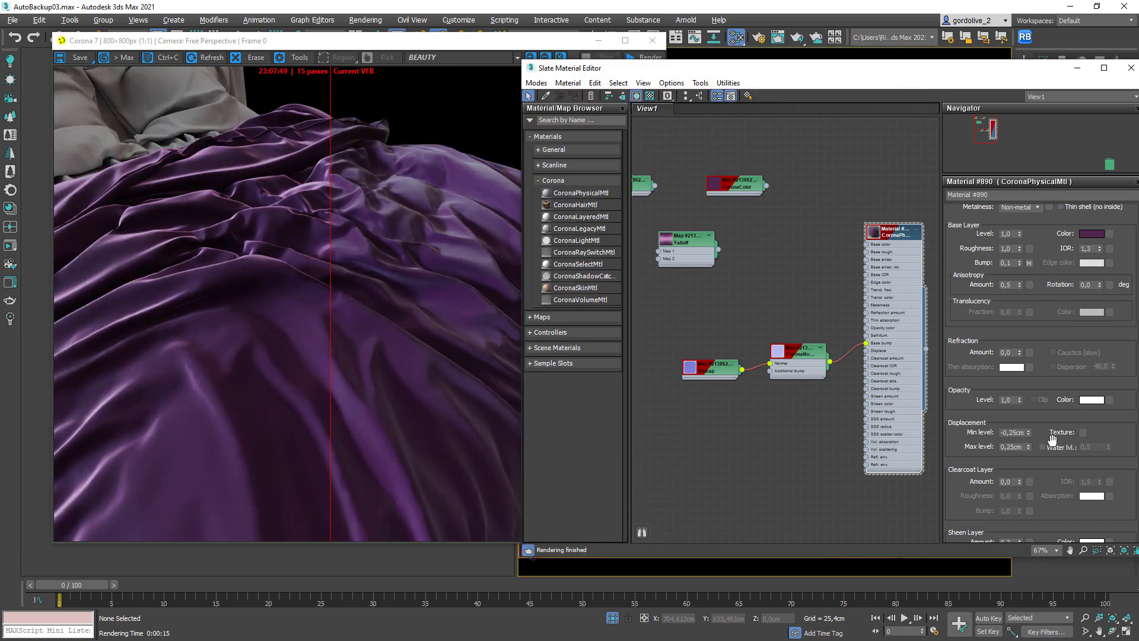
Return to the interactive rendering and set the fabric's Sheen Layer amount to 0.7.
scroll(1050, 469, "down", 6)
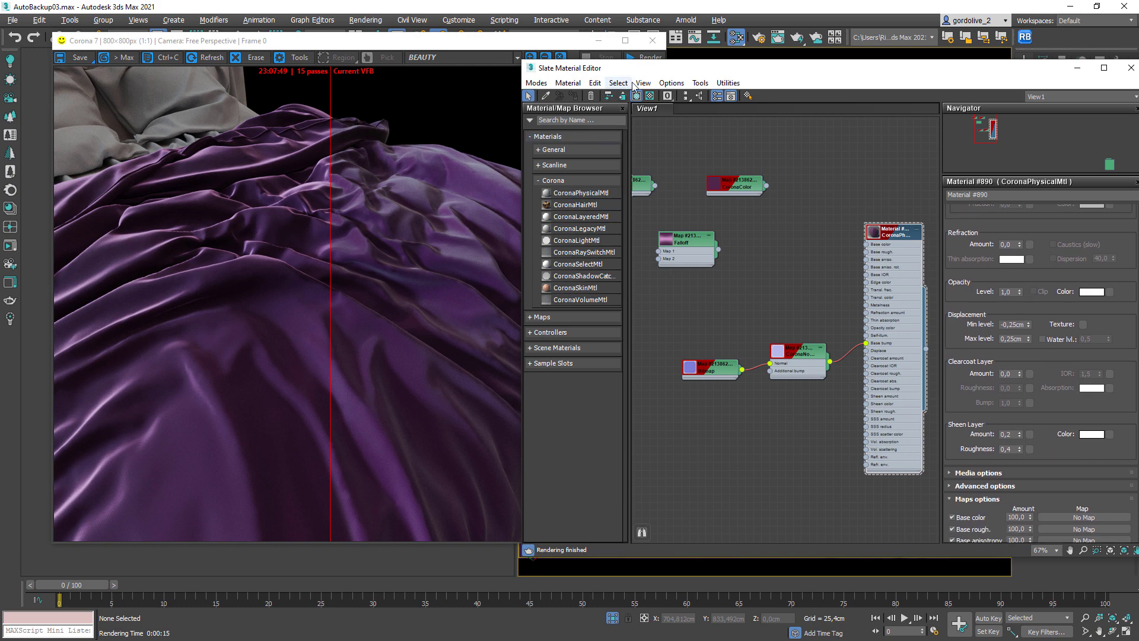
left_click(652, 41)
left_click(326, 229)
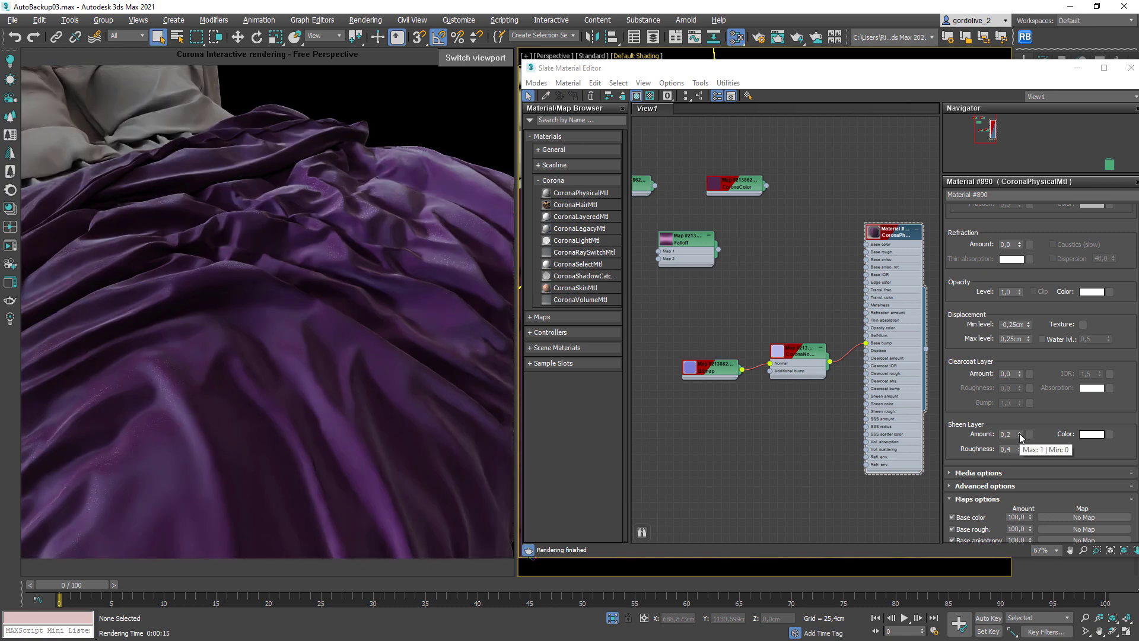
left_click_drag(1019, 434, 1020, 401)
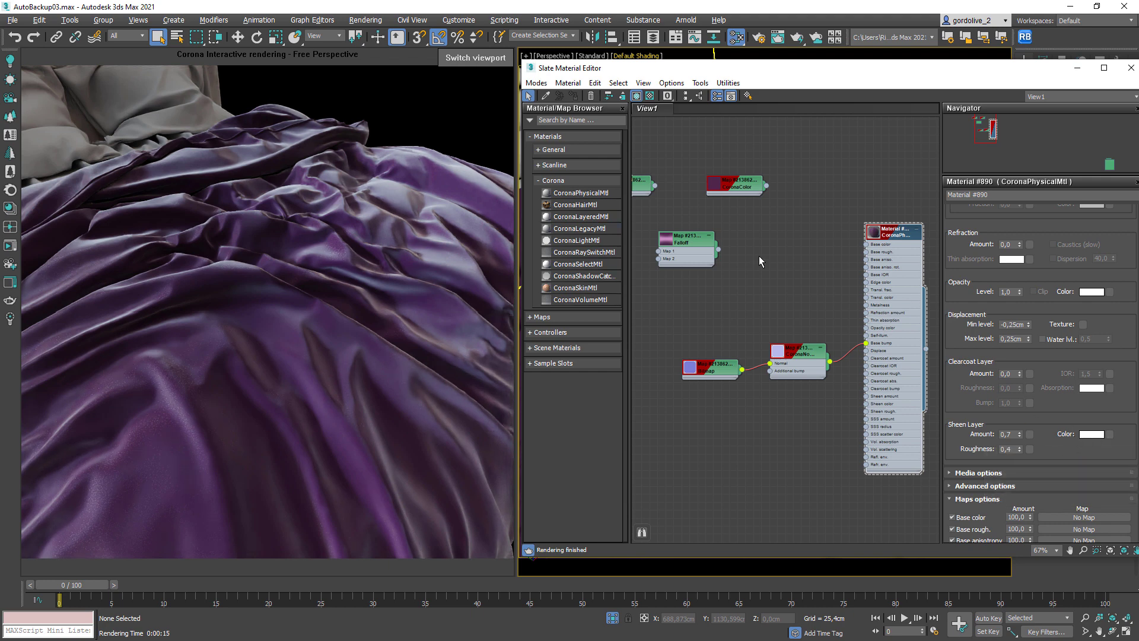
Copy the Falloff map's pink side color and paste it into the fabric material's Sheen Layer color.
double_click(676, 253)
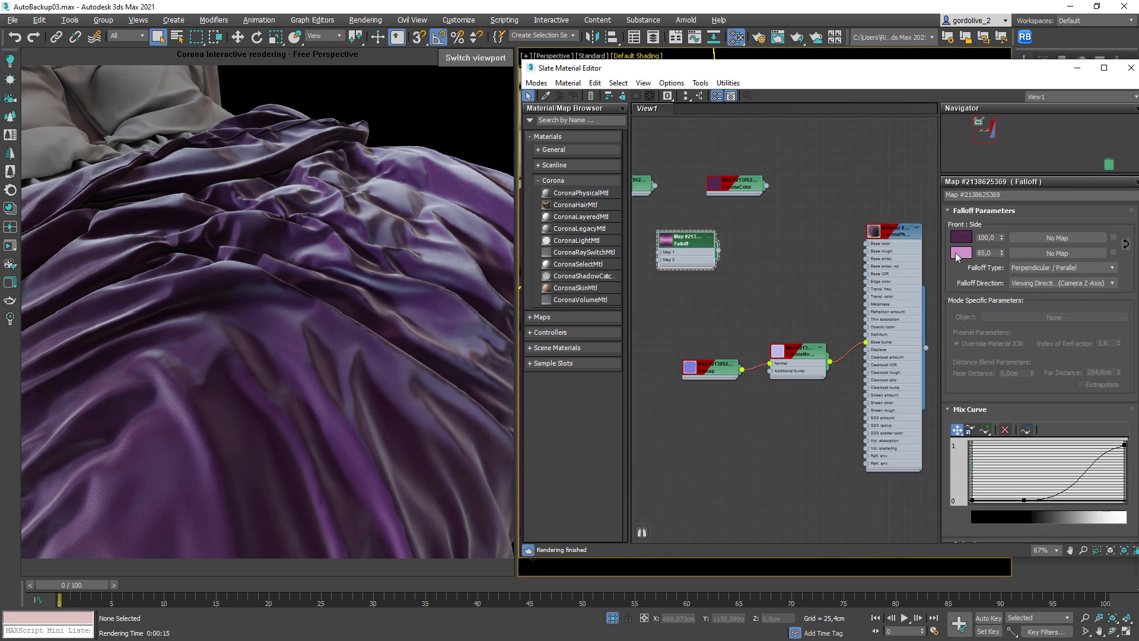
right_click(956, 256)
left_click(961, 260)
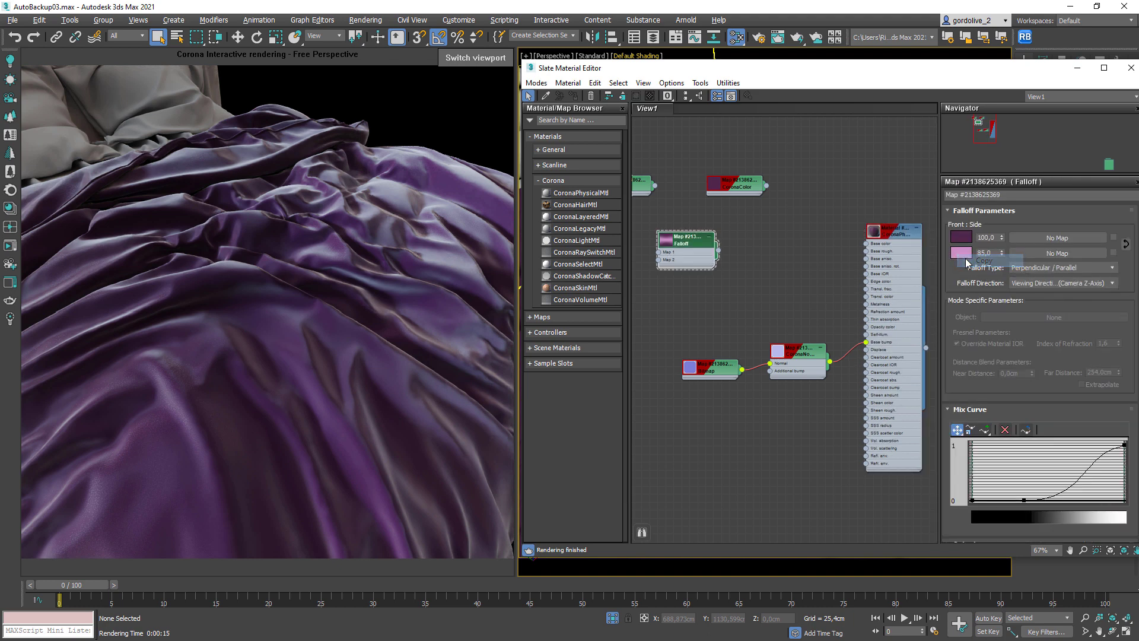
double_click(891, 348)
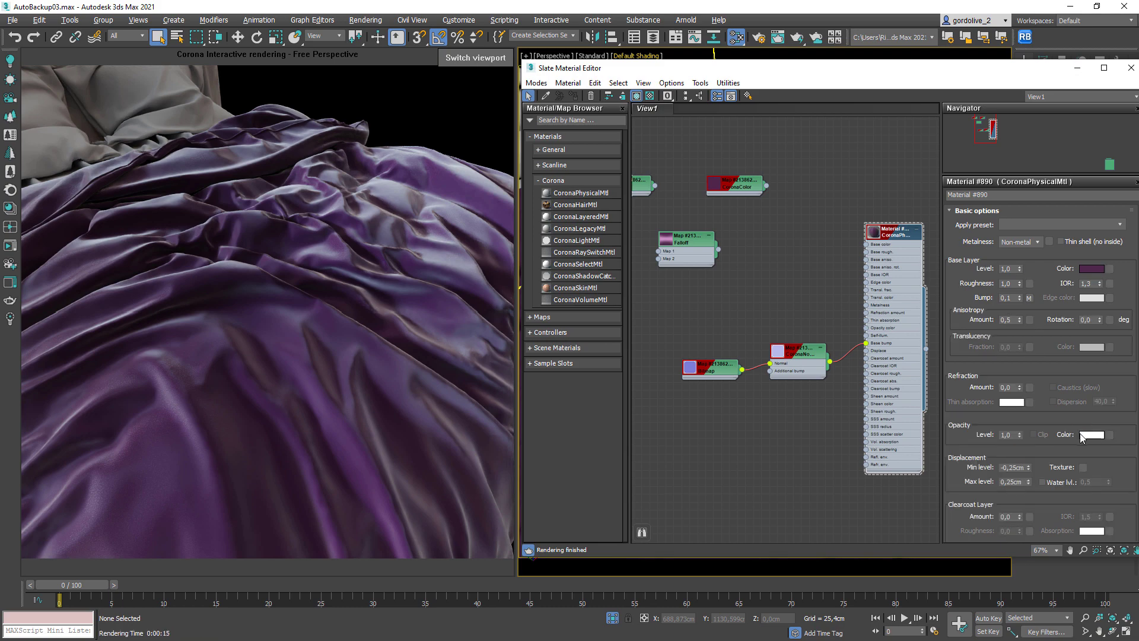
scroll(1082, 415, "down", 5)
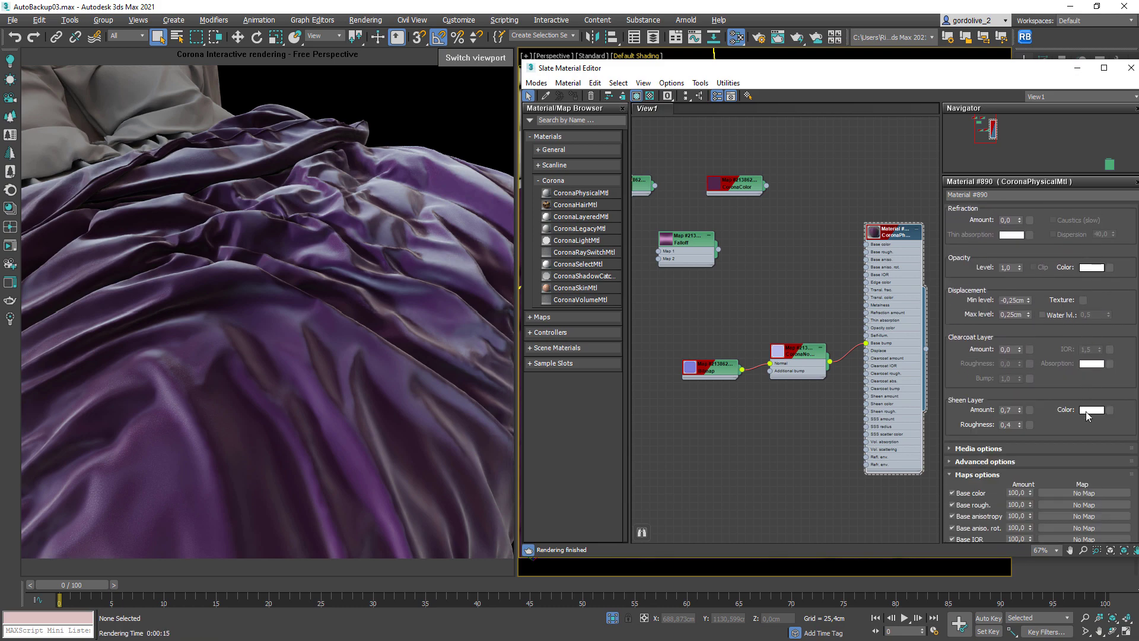
right_click(1089, 413)
left_click(1093, 429)
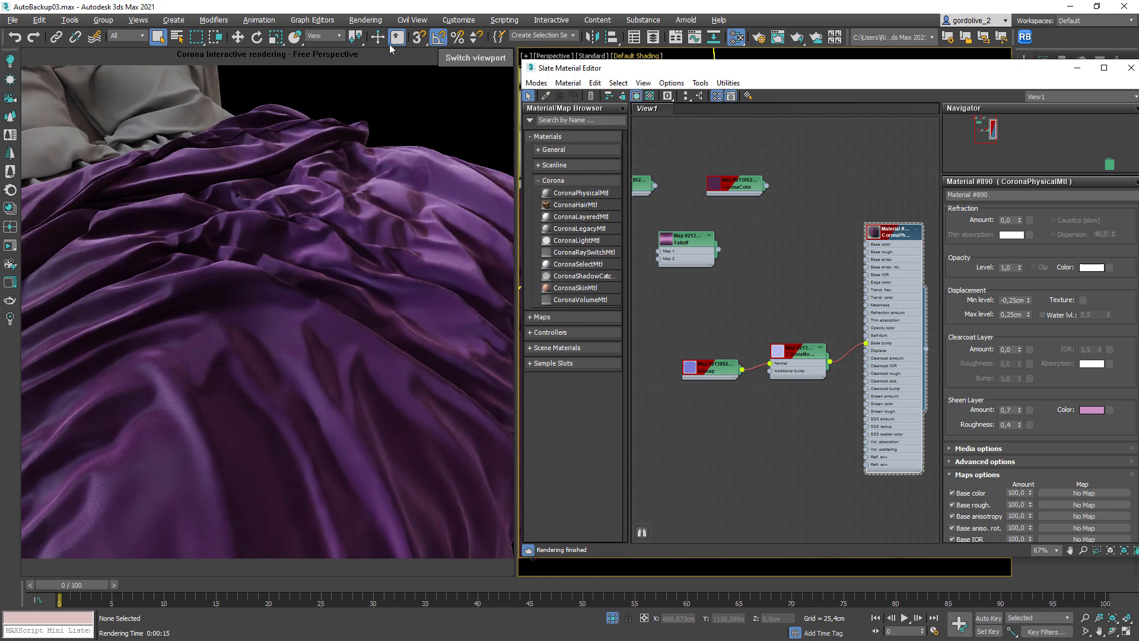
Render the fabric with its pink sheen color and set the stored Falloff image as the A/B comparison.
left_click(364, 20)
left_click(361, 40)
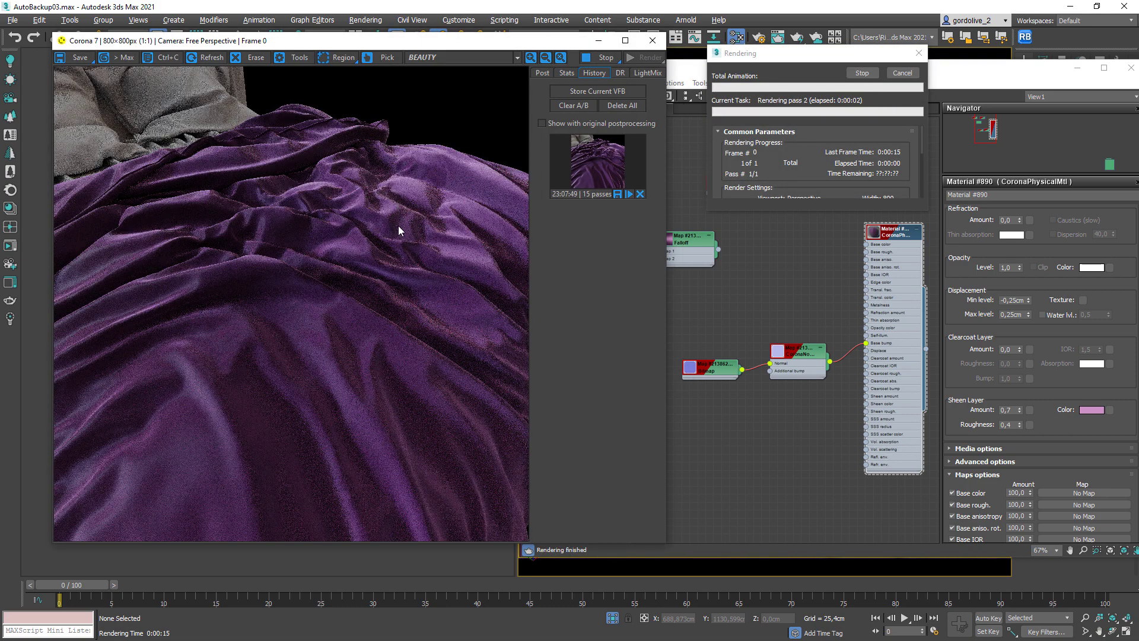
scroll(412, 225, "up", 1)
middle_click_drag(422, 223, 390, 270)
left_click(588, 171)
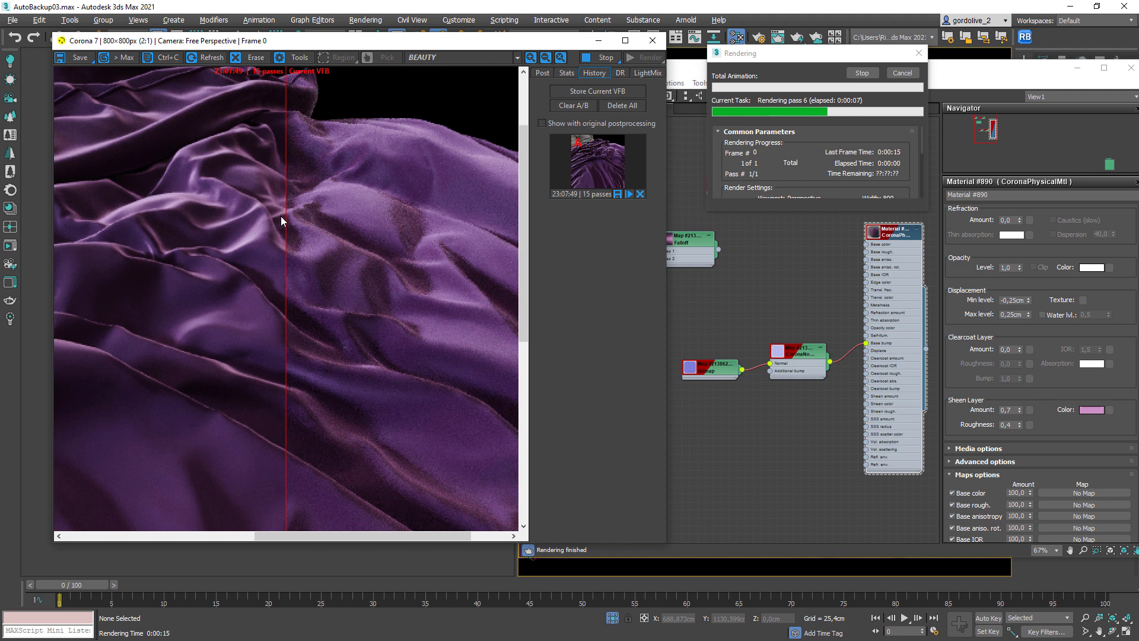
Compare the pink-sheen fabric with the stored Falloff render by moving the A/B divider across the folds.
left_click_drag(285, 220, 148, 253)
scroll(190, 183, "down", 1)
scroll(333, 193, "down", 1)
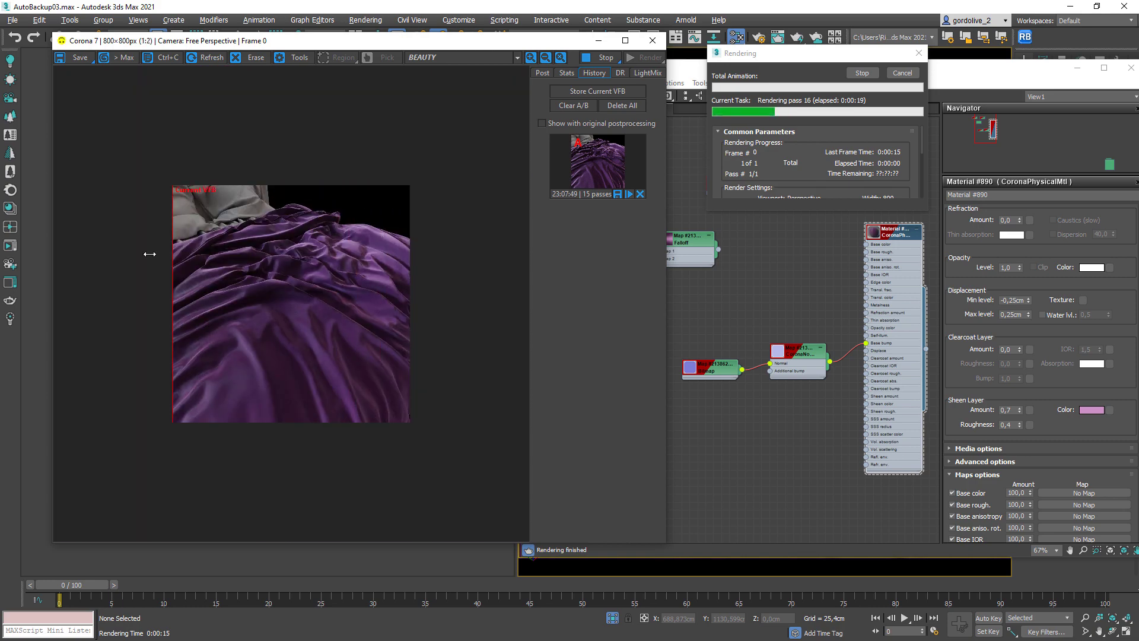
scroll(191, 313, "up", 1)
left_click_drag(190, 313, 229, 418)
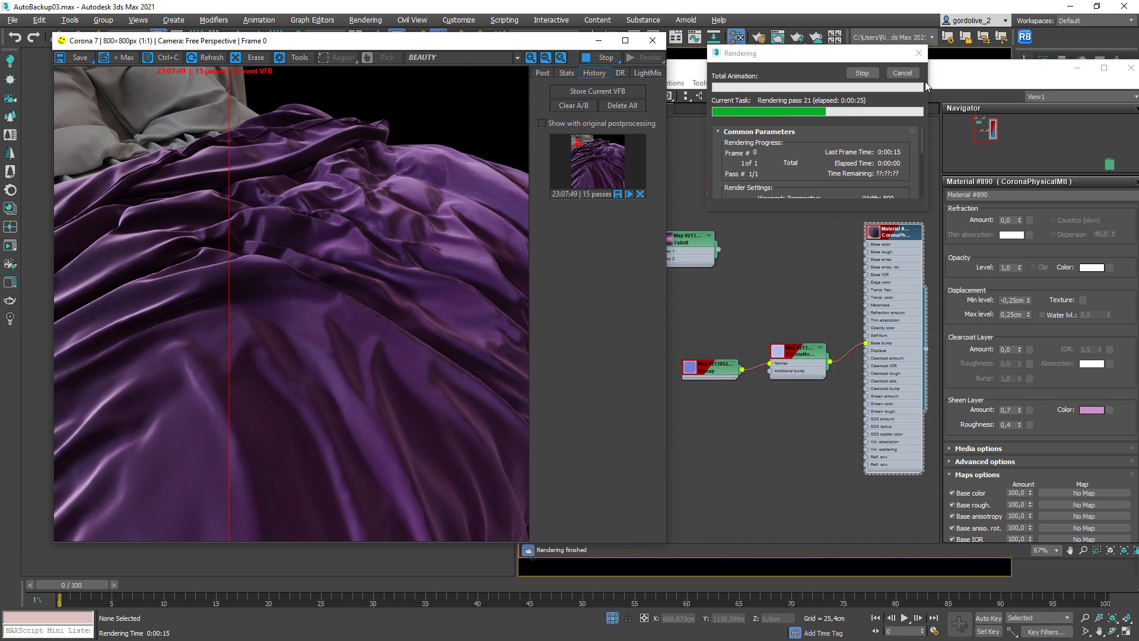
Review the Falloff map's parameters and the fabric material's base layer, refraction and clearcoat settings.
left_click_drag(692, 259, 720, 261)
double_click(720, 262)
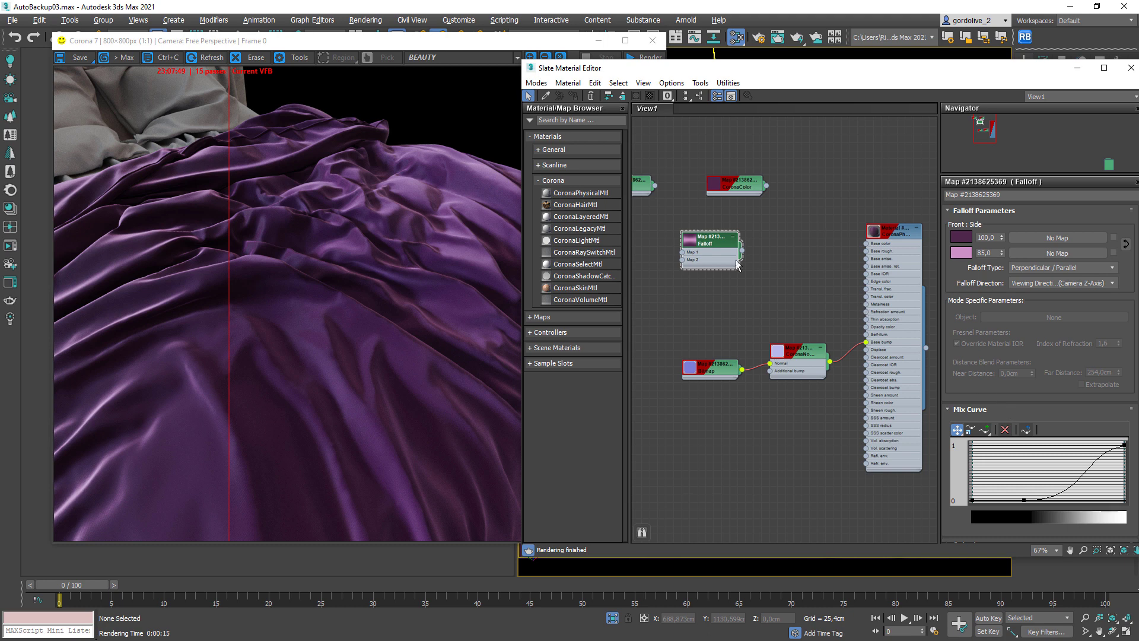
left_click(903, 298)
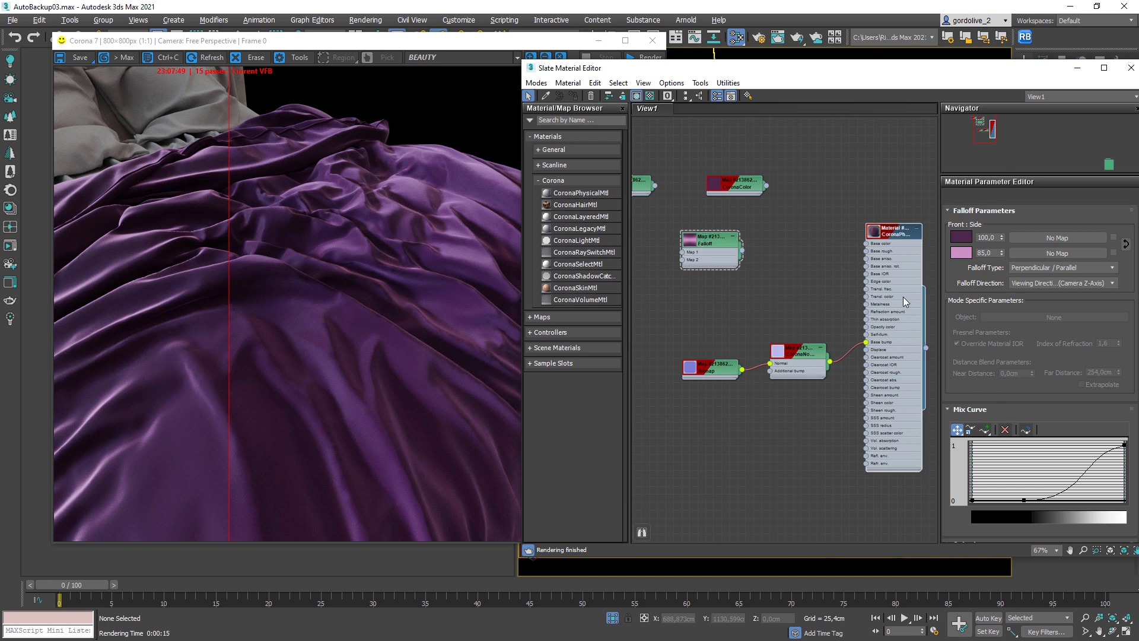
double_click(903, 296)
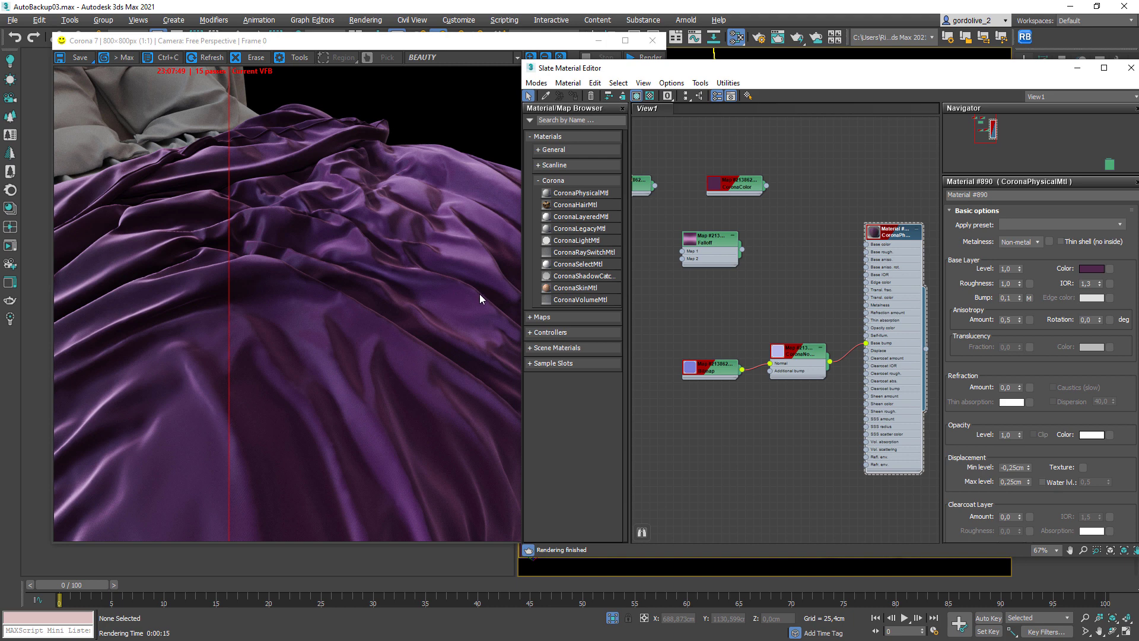
left_click_drag(1065, 372, 1053, 340)
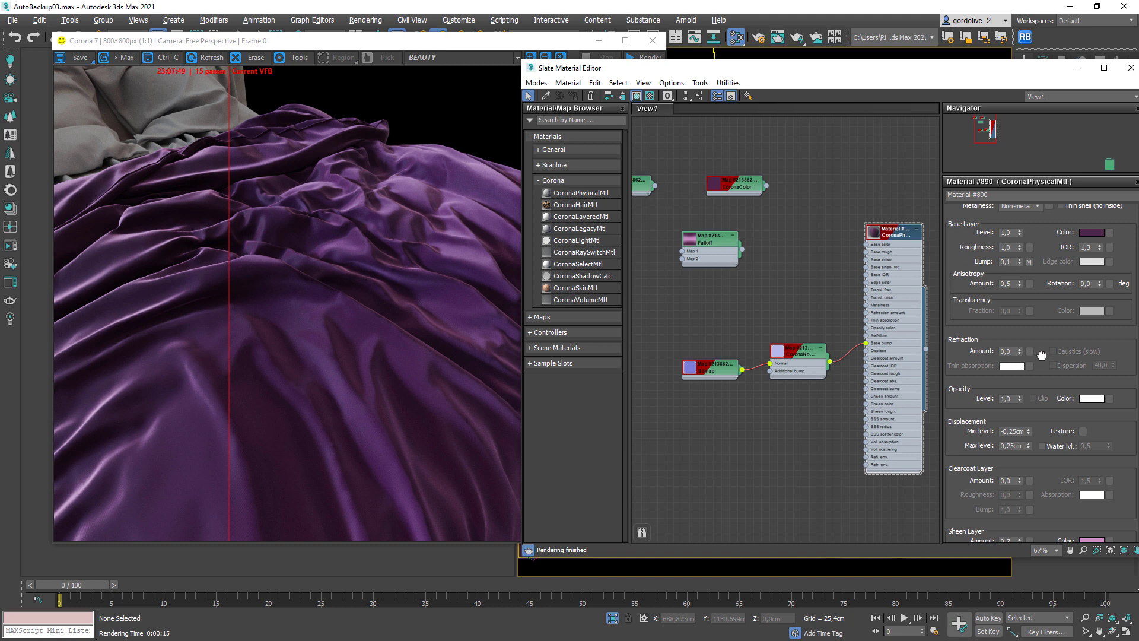
scroll(1041, 354, "up", 2)
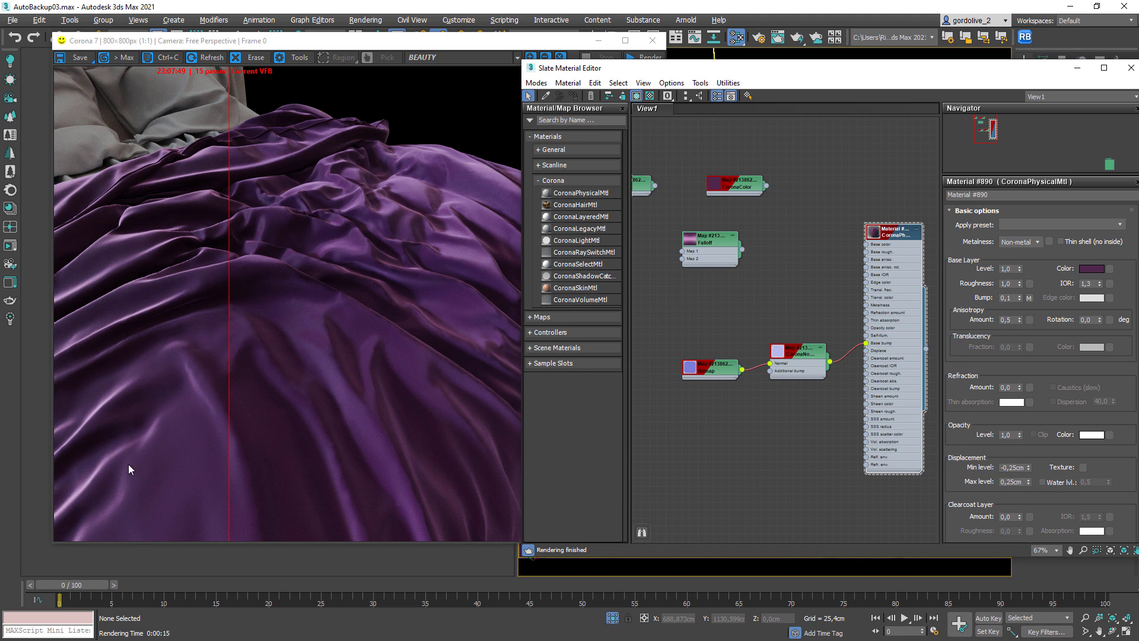
Set the fabric's anisotropy amount to 0.48 and base roughness to 0.96, checking the folds against the stored render.
left_click_drag(228, 406, 122, 424)
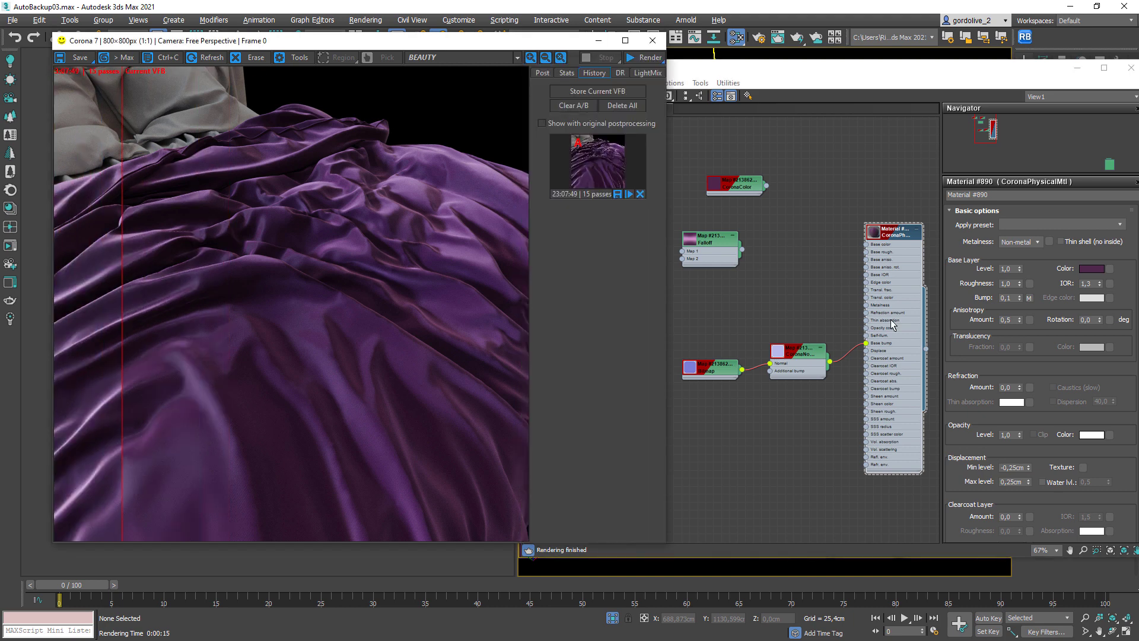
left_click(1021, 322)
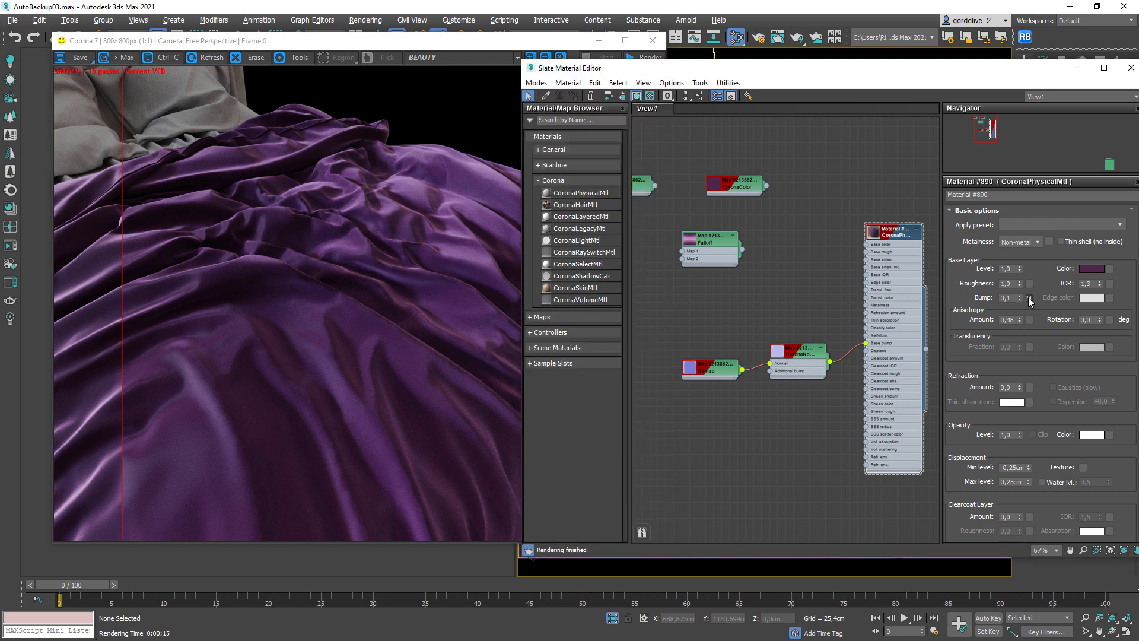
left_click_drag(119, 235, 295, 214)
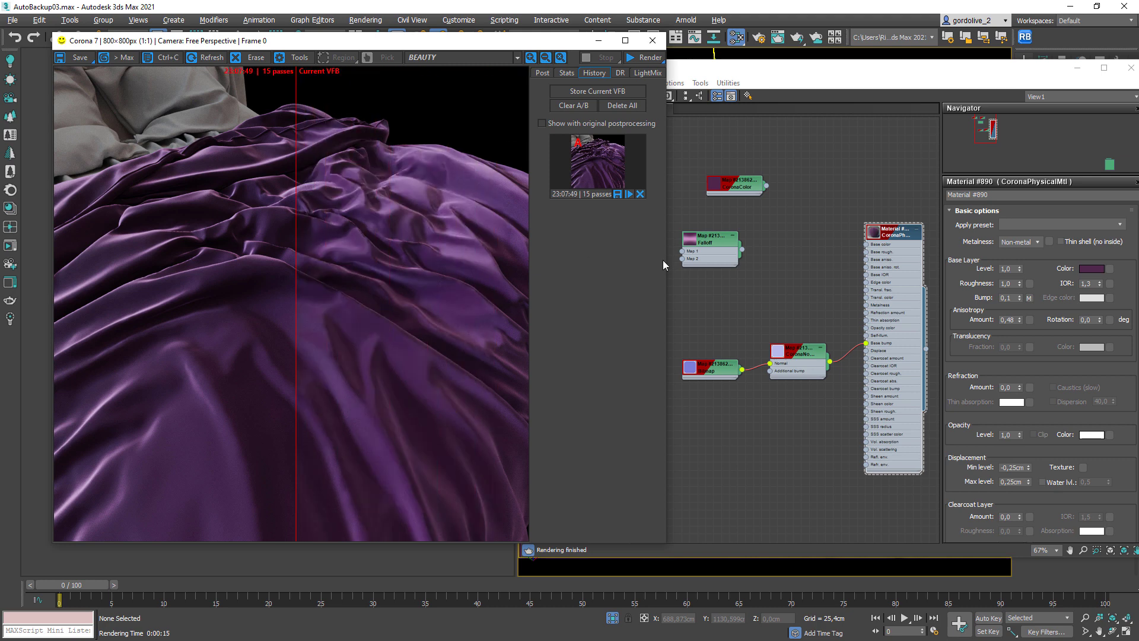
left_click(1021, 286)
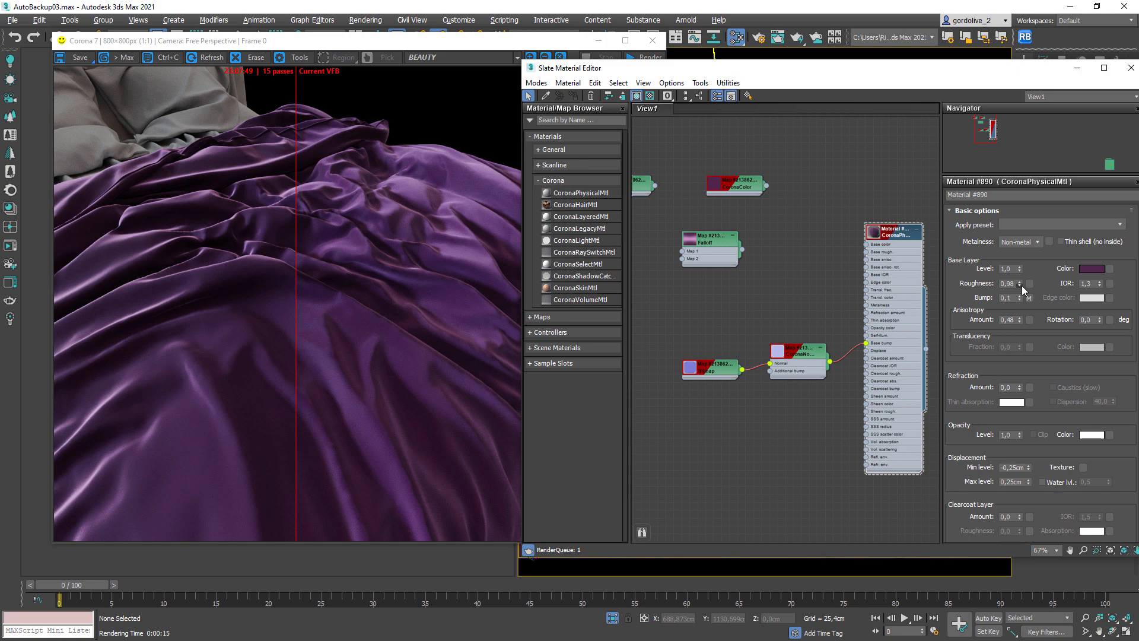
left_click(1021, 286)
left_click_drag(297, 258, 381, 175)
scroll(295, 175, "up", 2)
scroll(414, 166, "down", 1)
scroll(443, 176, "down", 1)
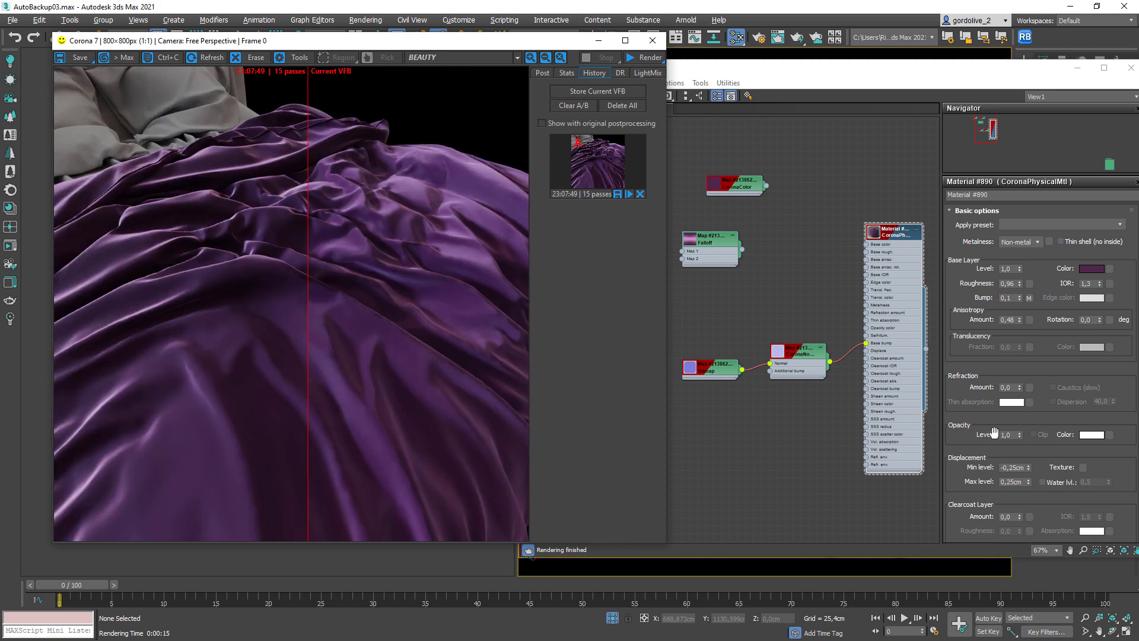
Set the fabric's Sheen Layer amount to 0.81 and sheen roughness to 0.38, using the A/B comparison as reference.
left_click_drag(1038, 424, 1032, 208)
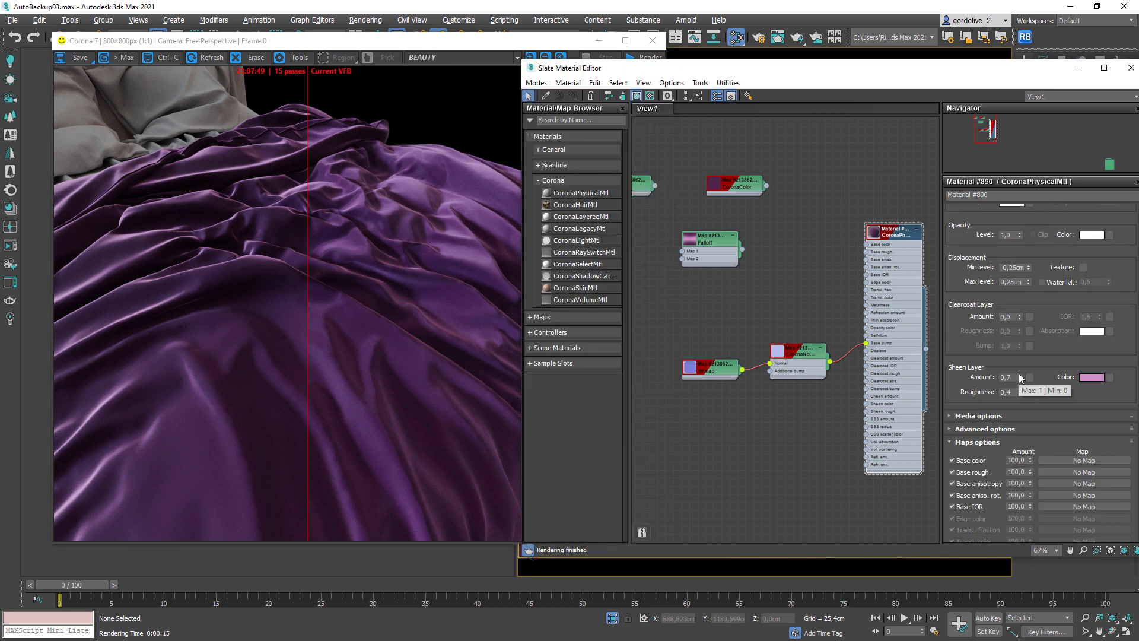
left_click(1019, 374)
left_click(1019, 375)
left_click(1020, 375)
left_click_drag(308, 296, 343, 273)
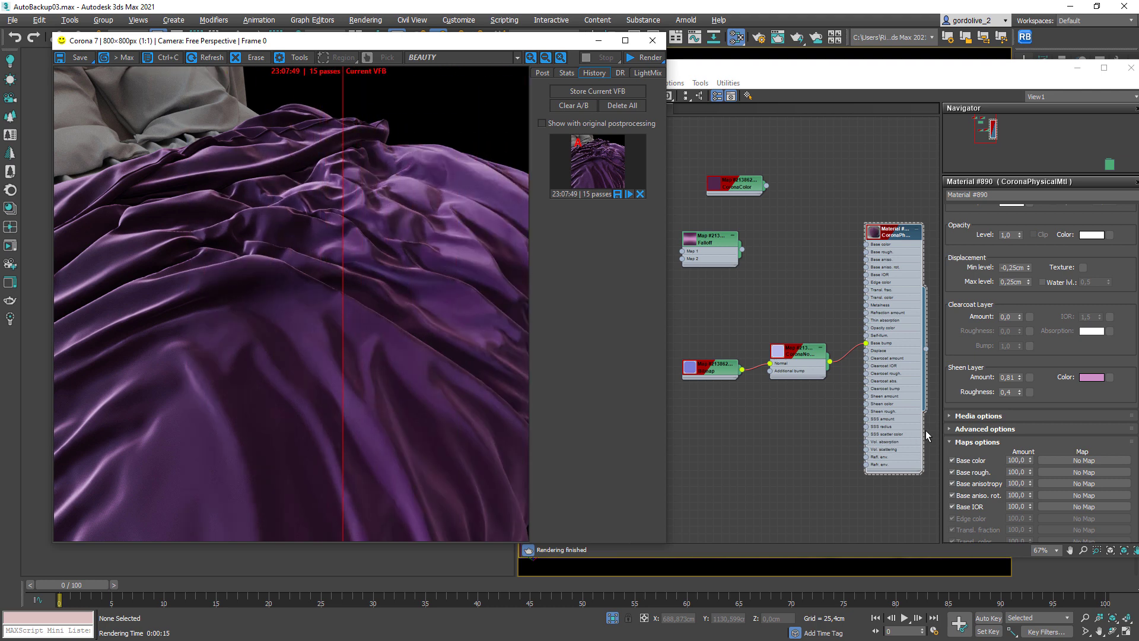
left_click(1020, 394)
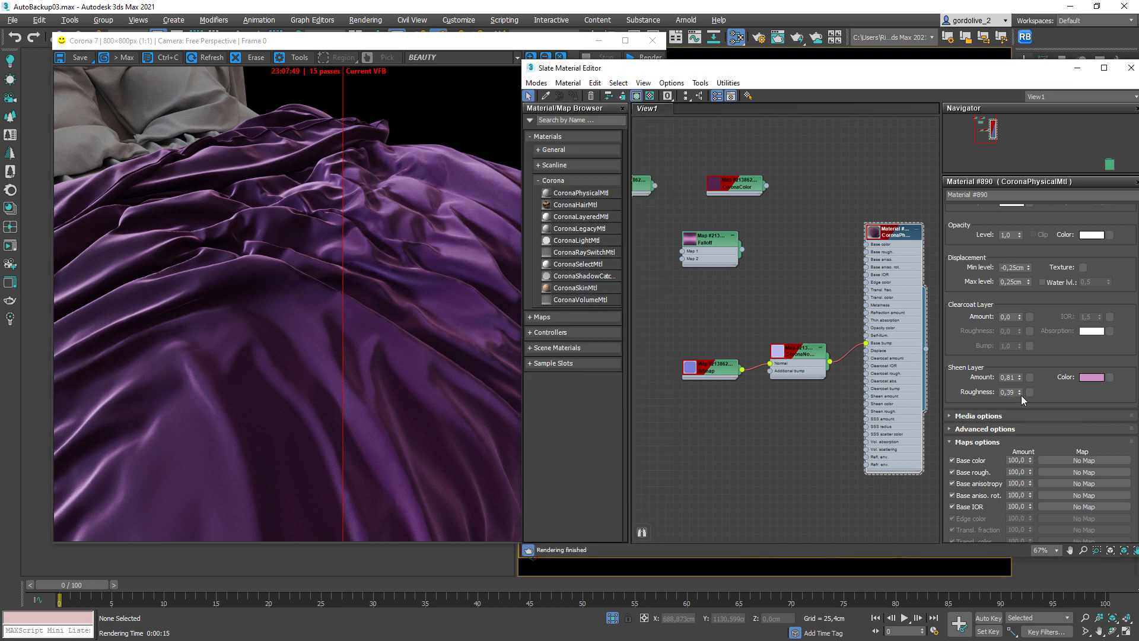
Render the retuned fabric, inspect its folds up close, and enable the A/B comparison with the stored Falloff image.
left_click(627, 57)
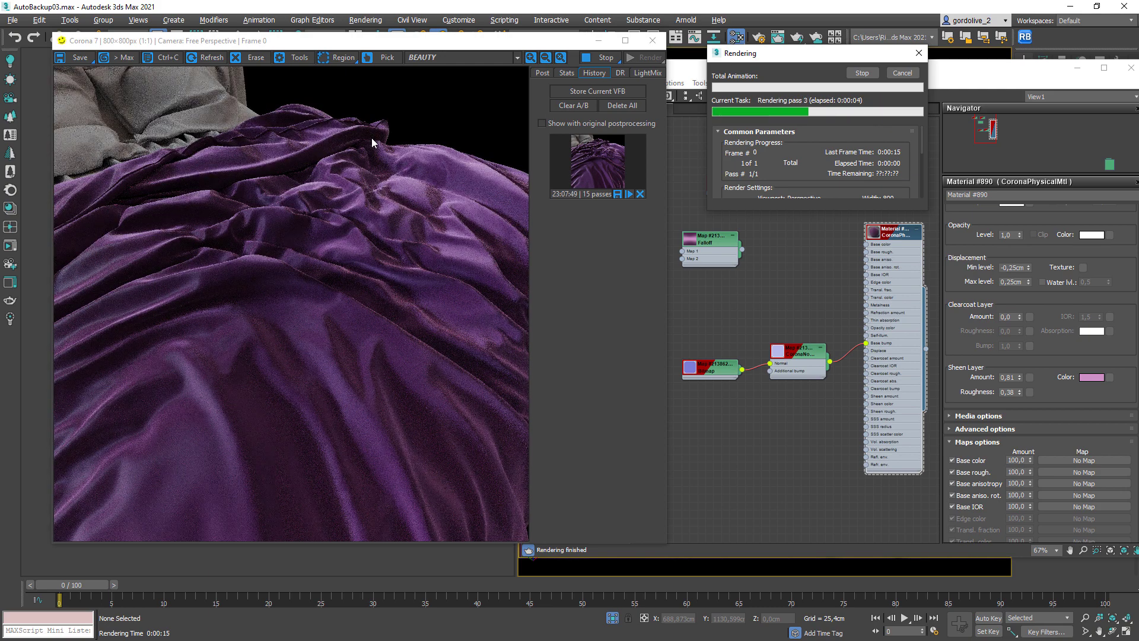
scroll(63, 488, "up", 1)
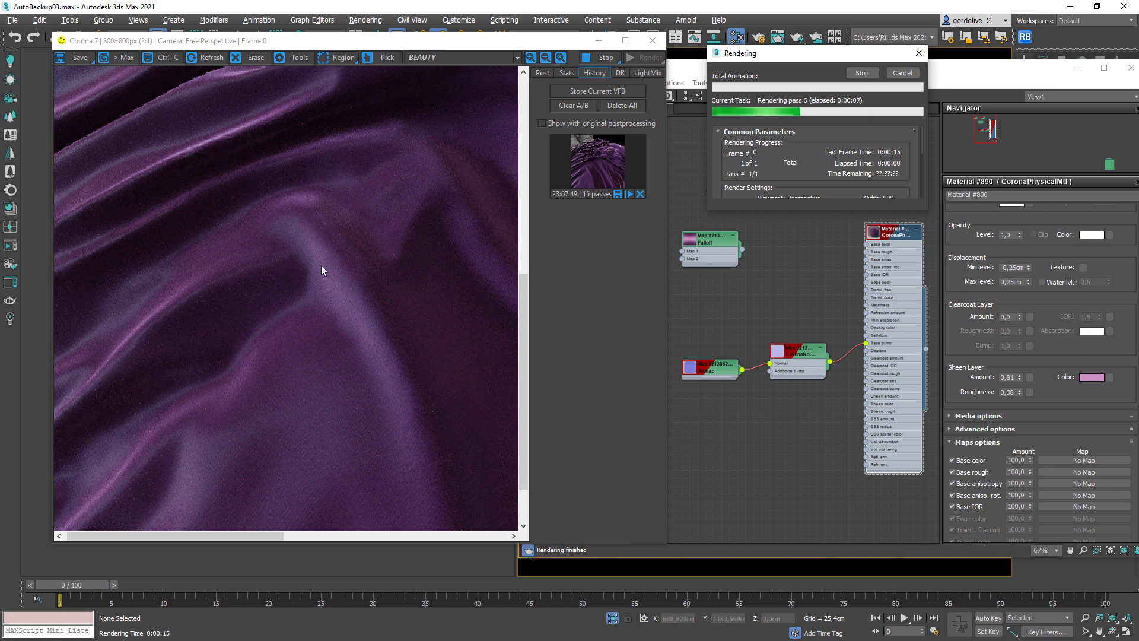
scroll(327, 267, "down", 1)
scroll(374, 126, "up", 1)
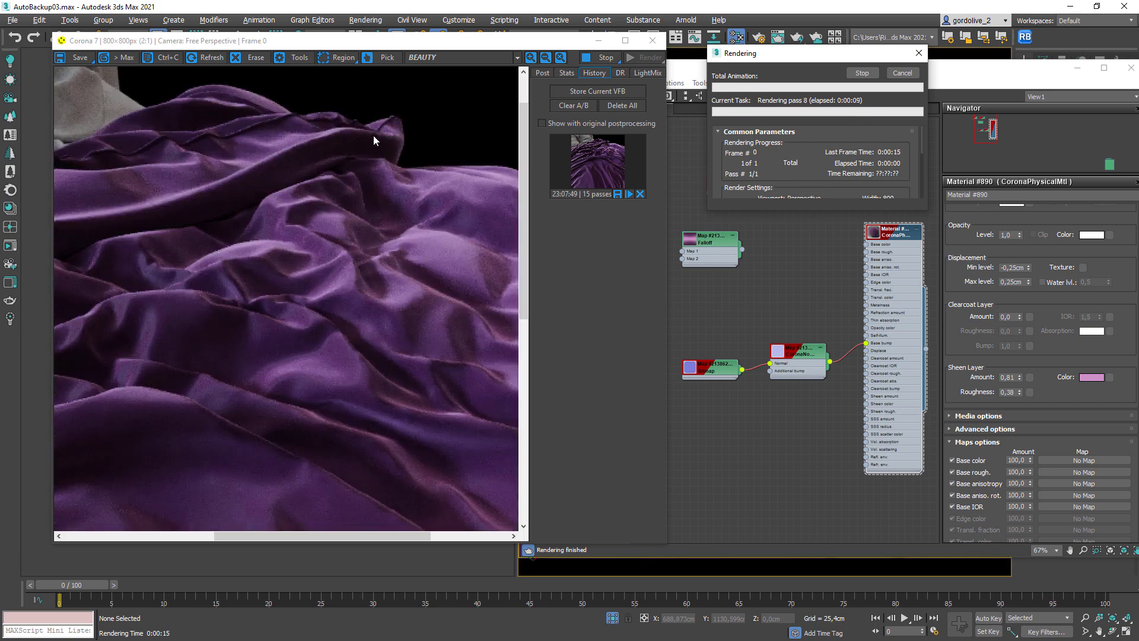
scroll(430, 171, "down", 1)
left_click(560, 171)
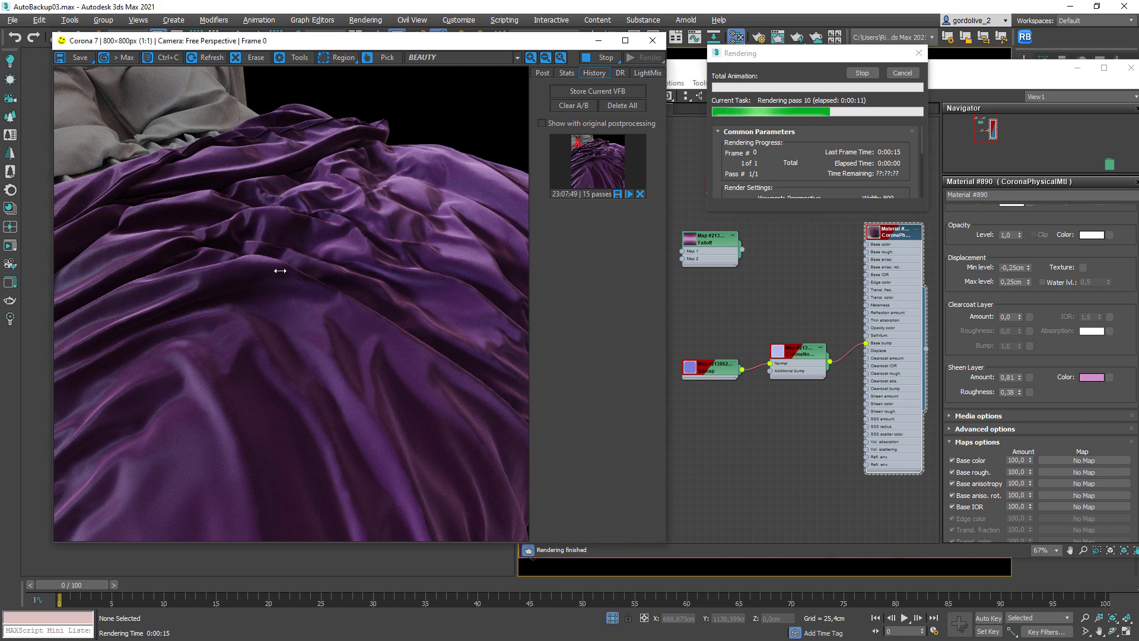
Compare the retuned sheen fabric with the stored Falloff render across the A/B divider, and cancel the render.
left_click_drag(292, 310, 198, 259)
scroll(484, 157, "up", 1)
scroll(329, 260, "down", 1)
scroll(194, 270, "up", 1)
scroll(203, 249, "down", 1)
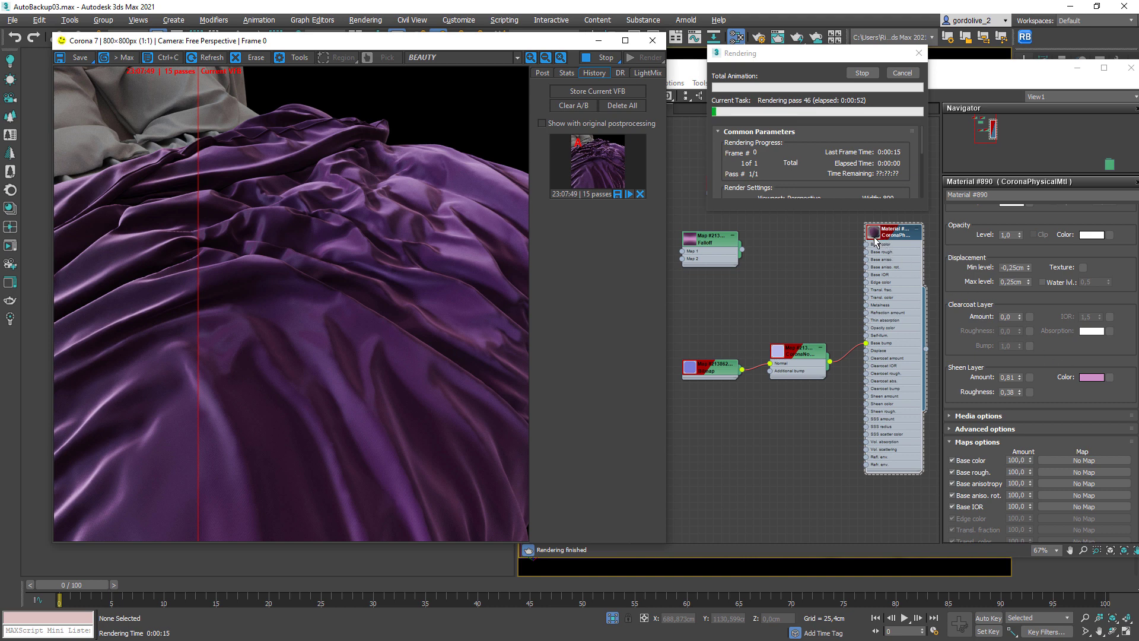
left_click_drag(283, 237, 192, 263)
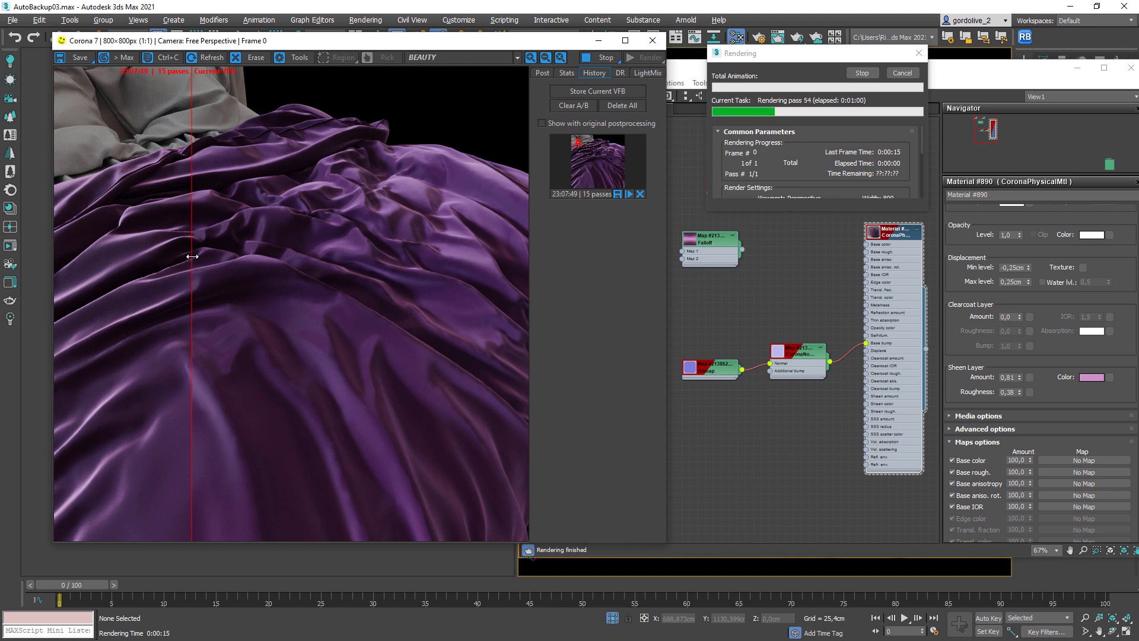
left_click_drag(192, 256, 299, 277)
left_click(900, 72)
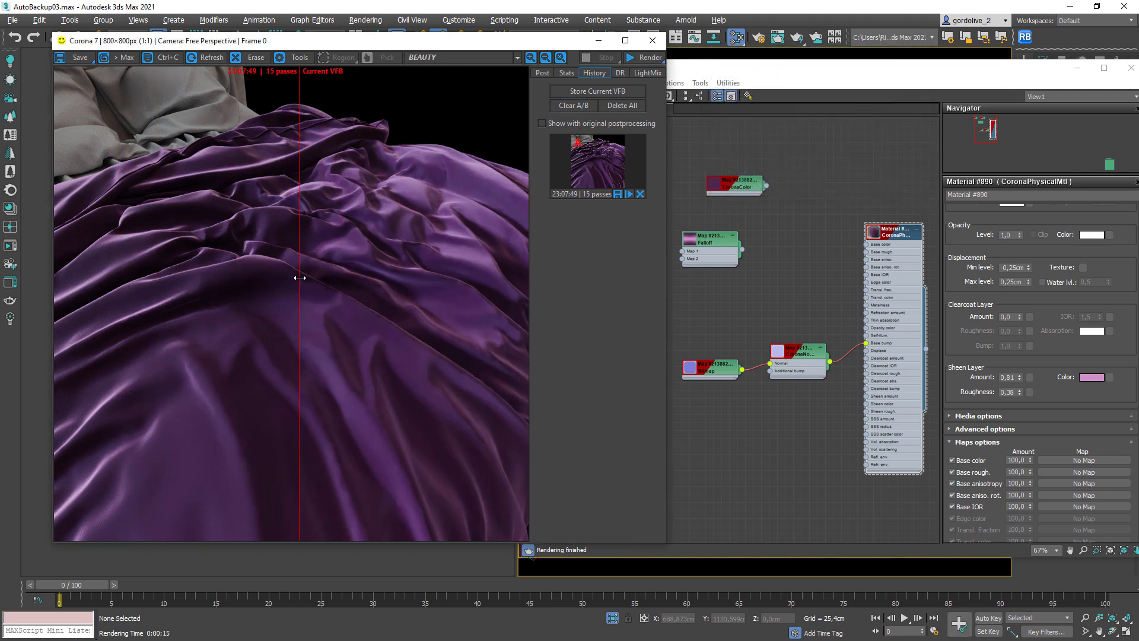